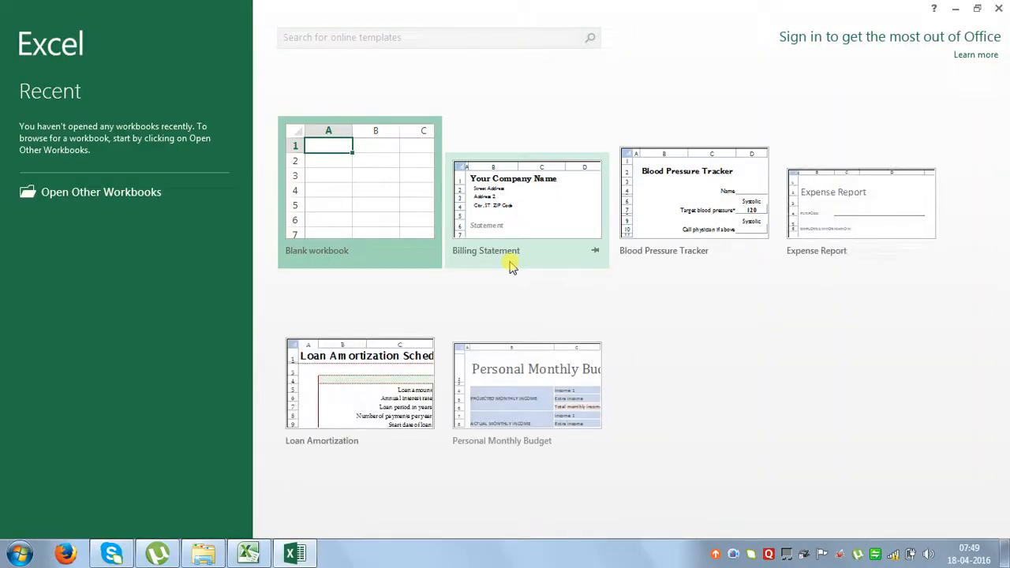
Dismiss the Office activation prompt and create a blank workbook, Book2.
click(371, 189)
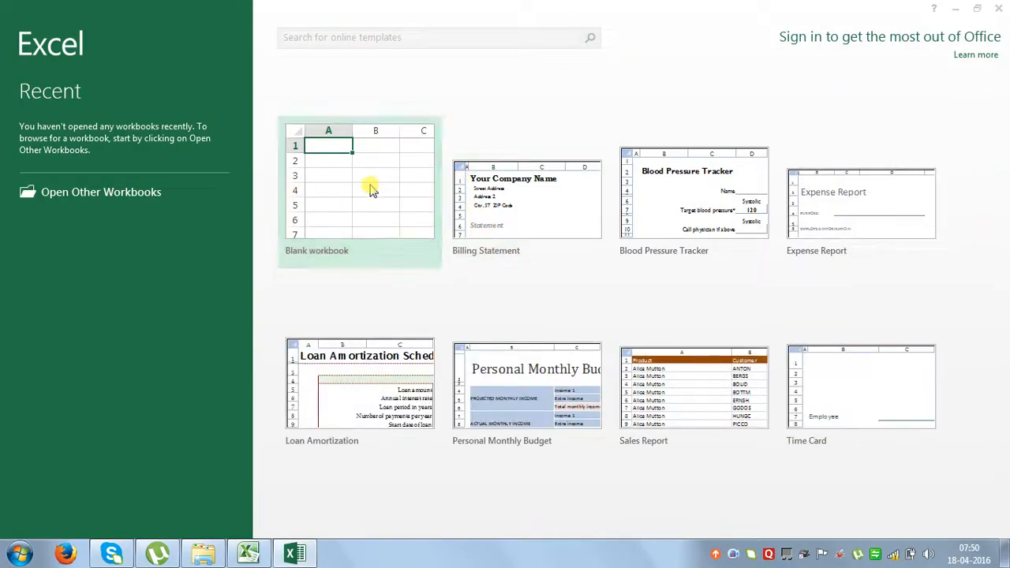
click(639, 419)
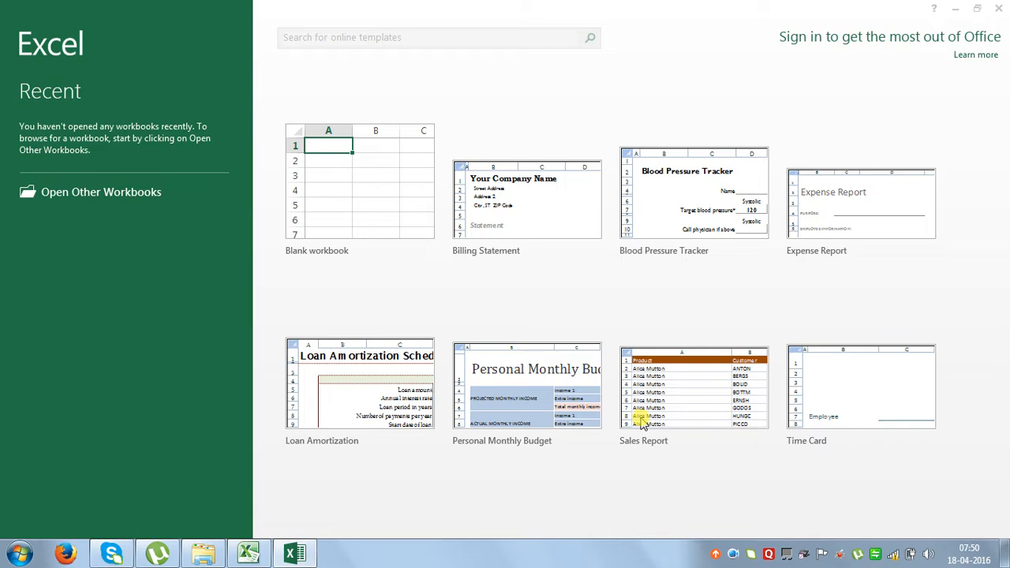
click(354, 175)
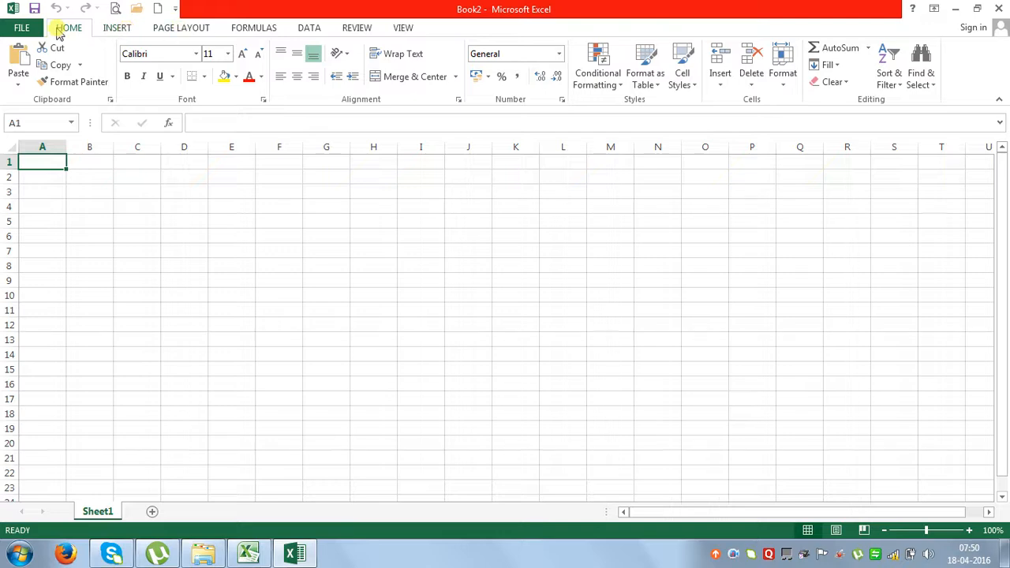
Browse the Insert, Page Layout, Formulas and Data ribbon tabs, returning to Home.
click(111, 30)
click(183, 32)
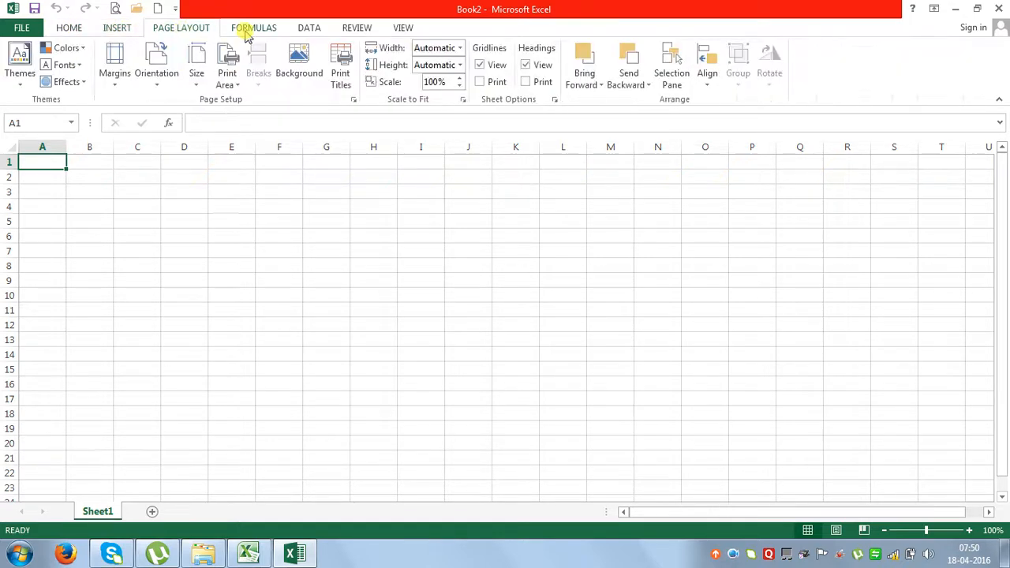
click(246, 27)
click(307, 25)
click(71, 30)
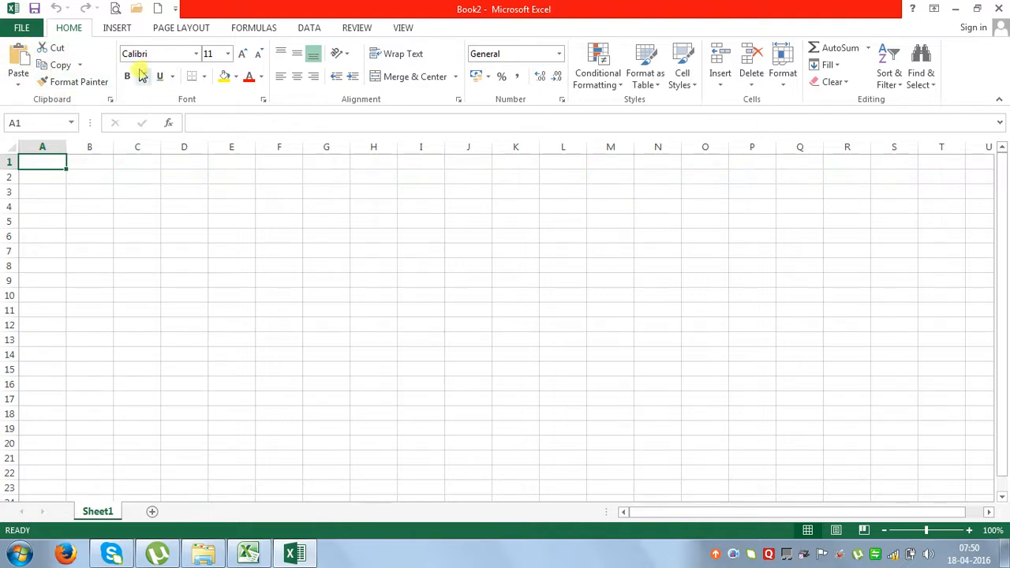
click(119, 27)
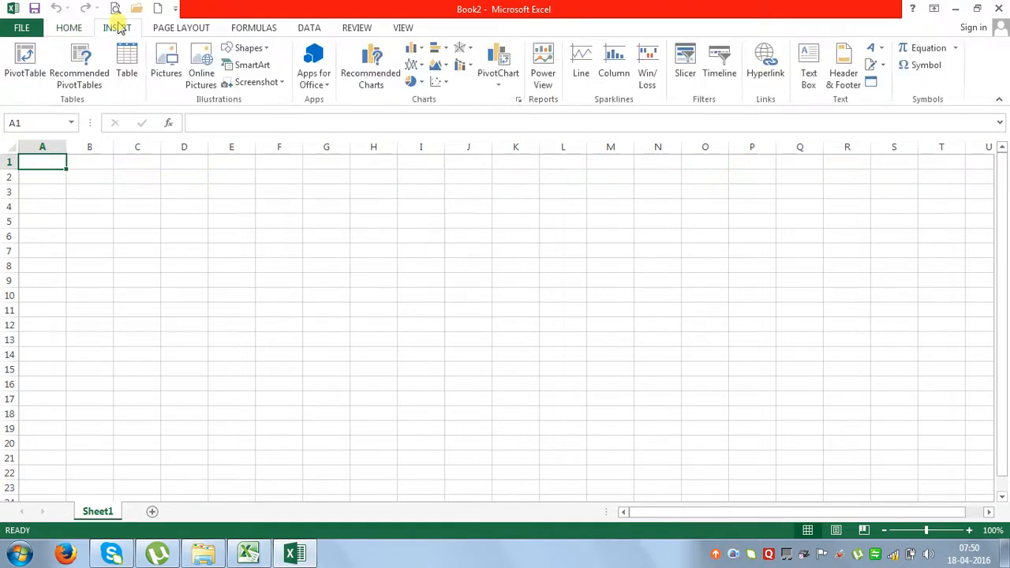
click(173, 30)
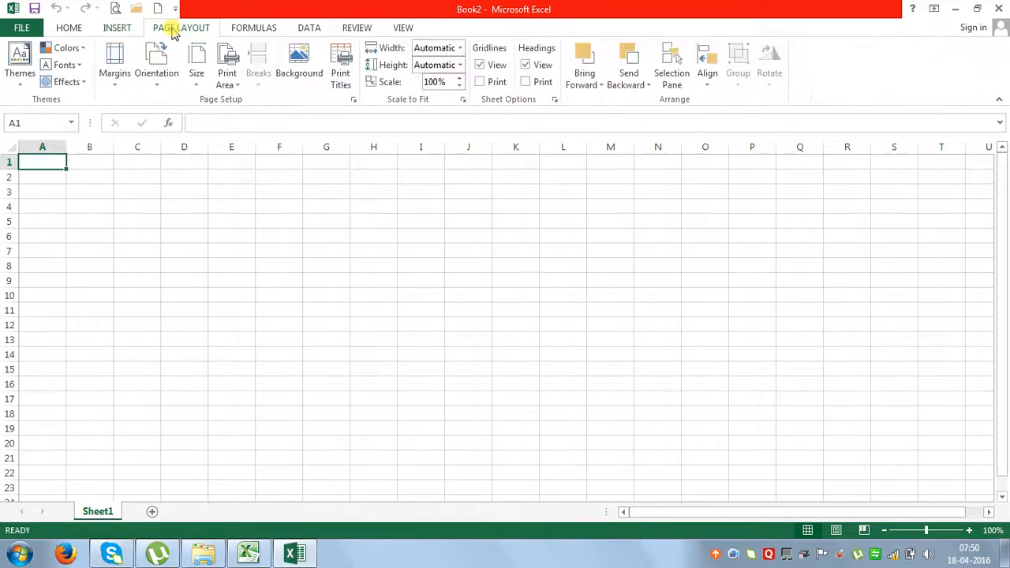
click(75, 31)
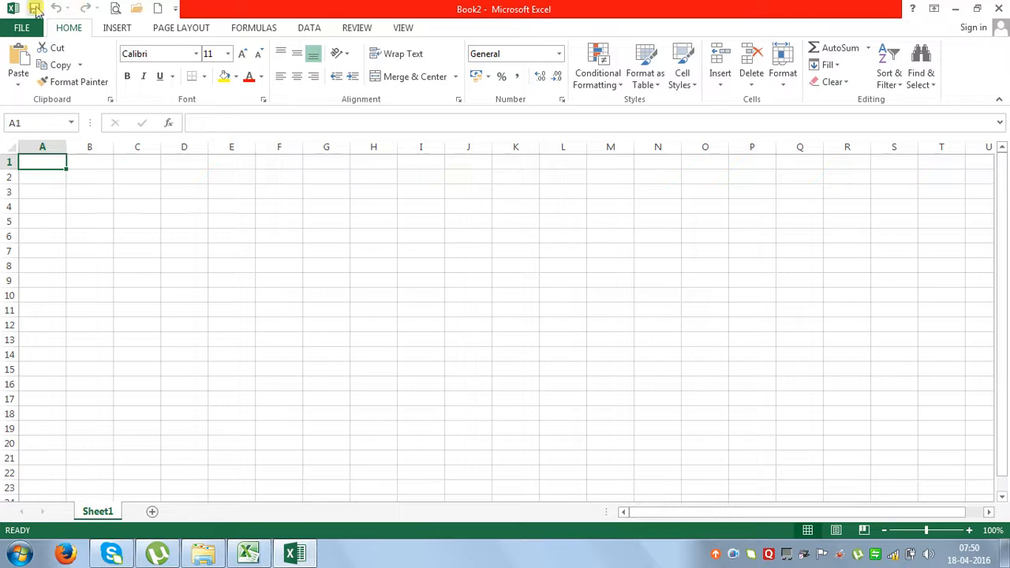
Add the Data tab's Data Validation command to the Quick Access Toolbar.
click(120, 28)
click(167, 30)
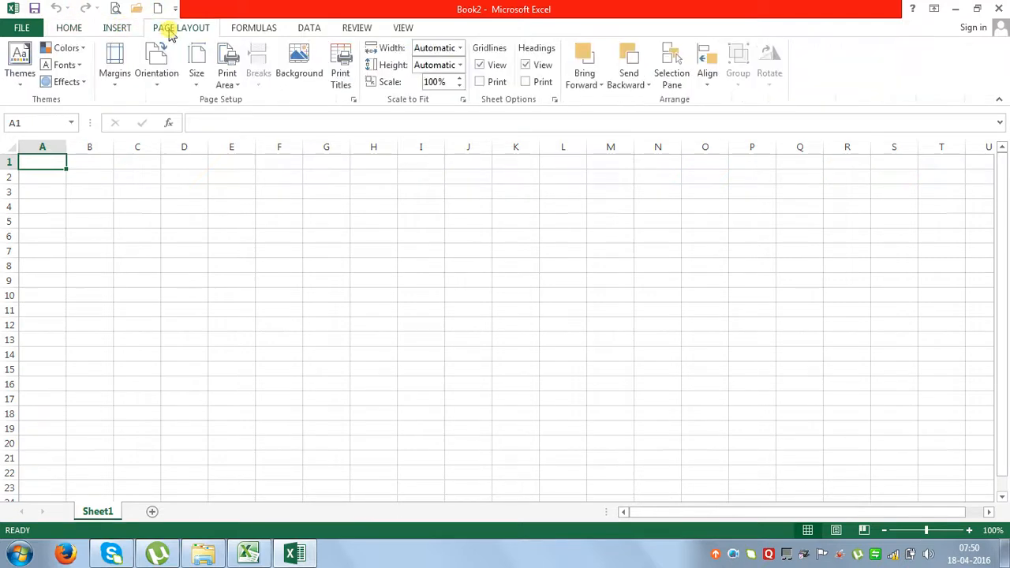
click(258, 28)
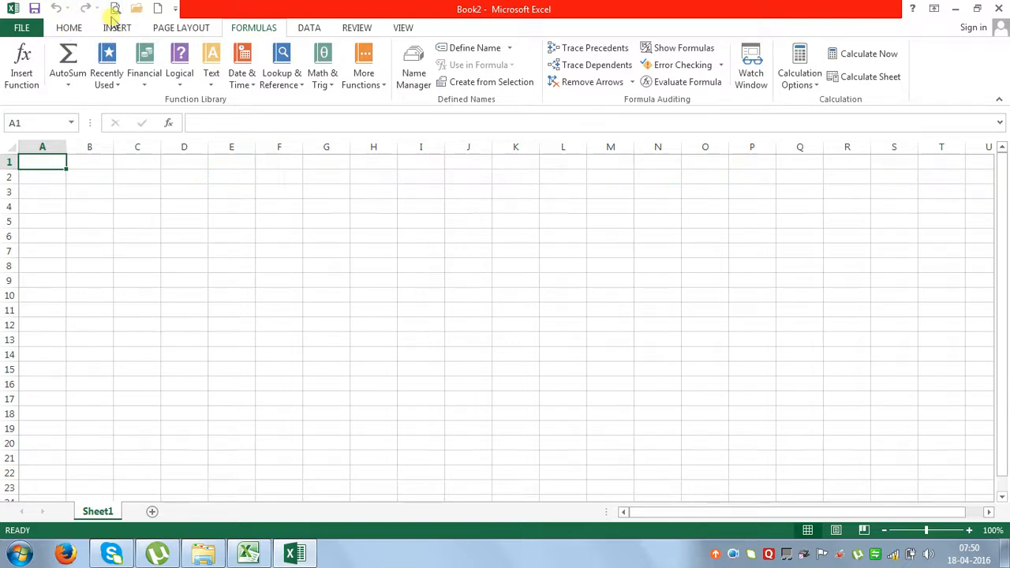
click(307, 27)
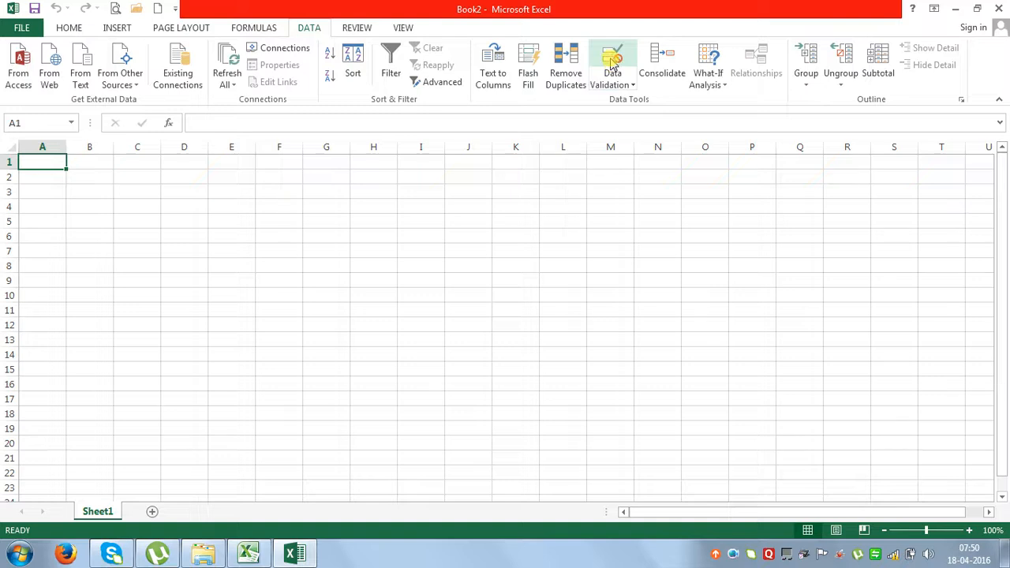
right_click(613, 63)
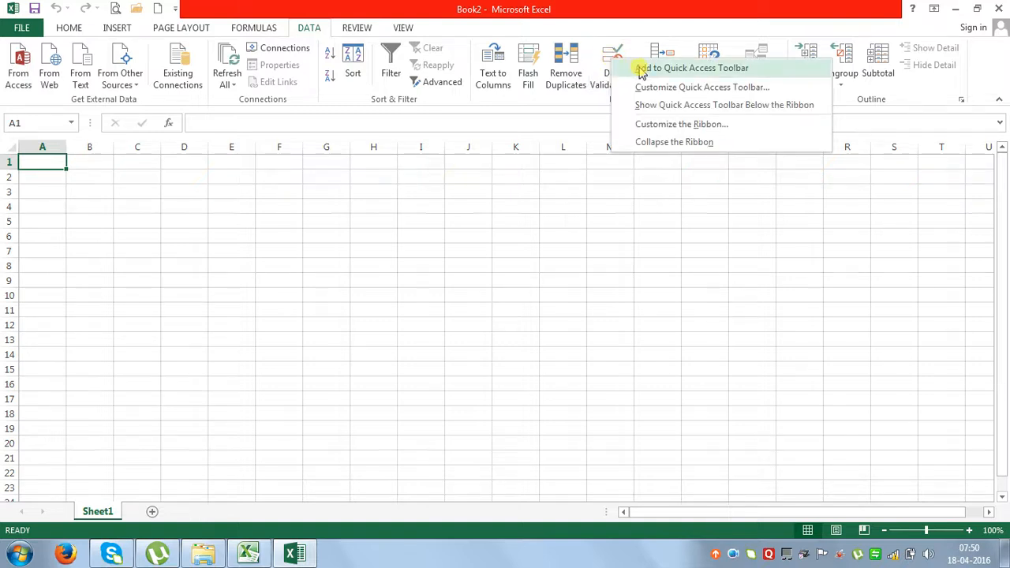
click(641, 70)
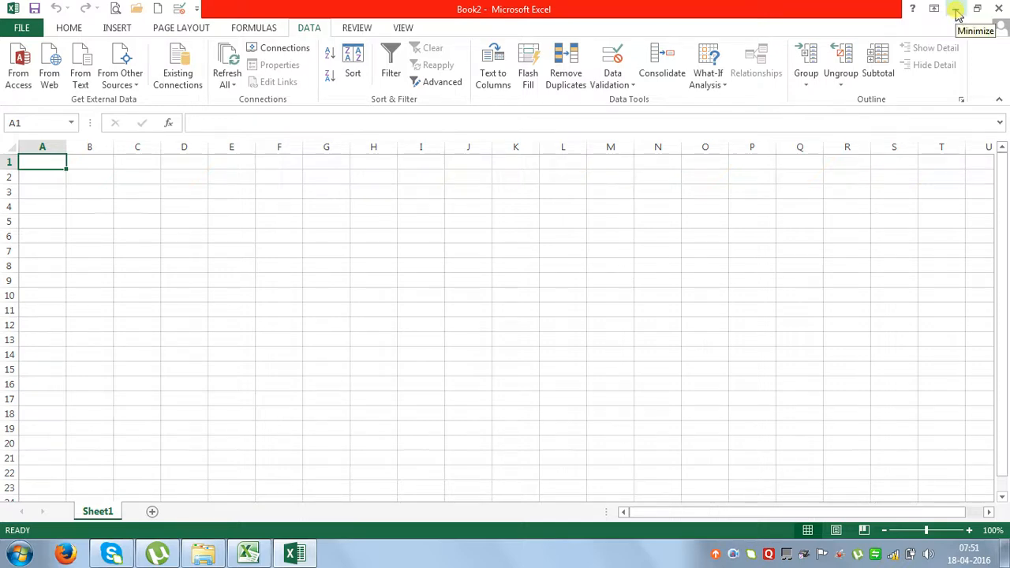
Minimize the Excel 2013 Book2 window to reveal Book1 in Excel 2010.
click(956, 10)
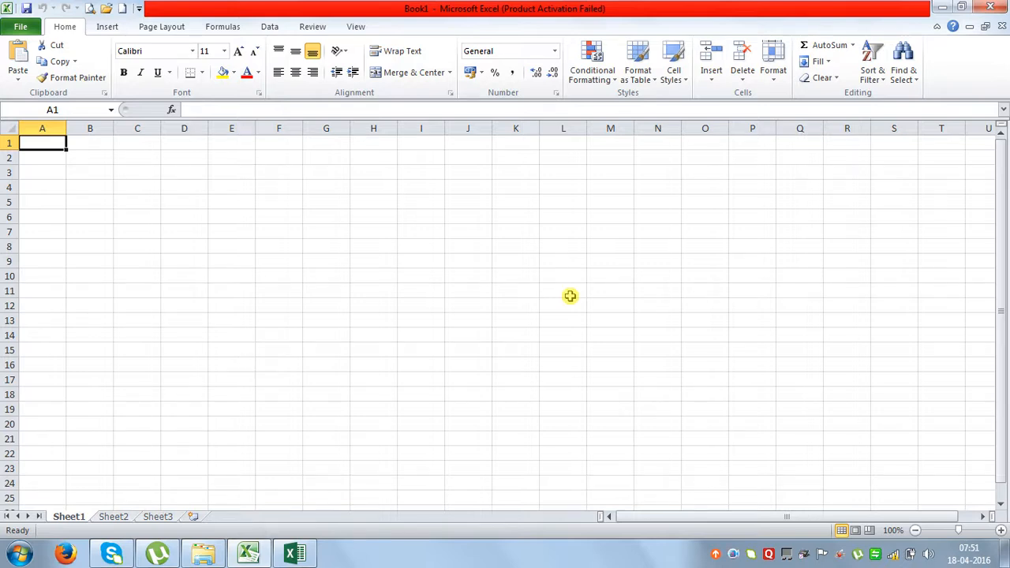
Insert three new worksheets: Sheet4, Sheet5 and Sheet6.
click(193, 517)
click(235, 517)
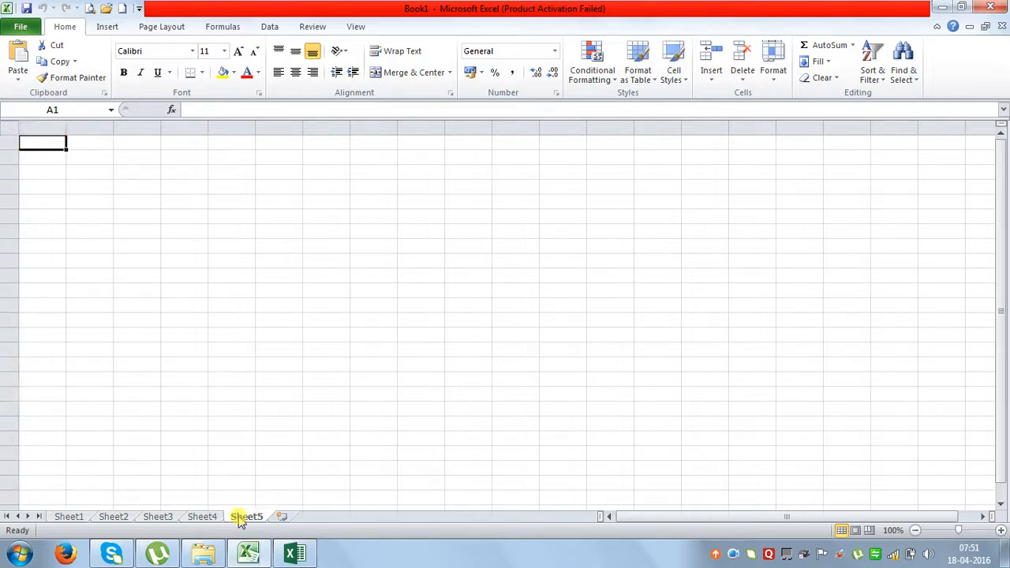
click(279, 517)
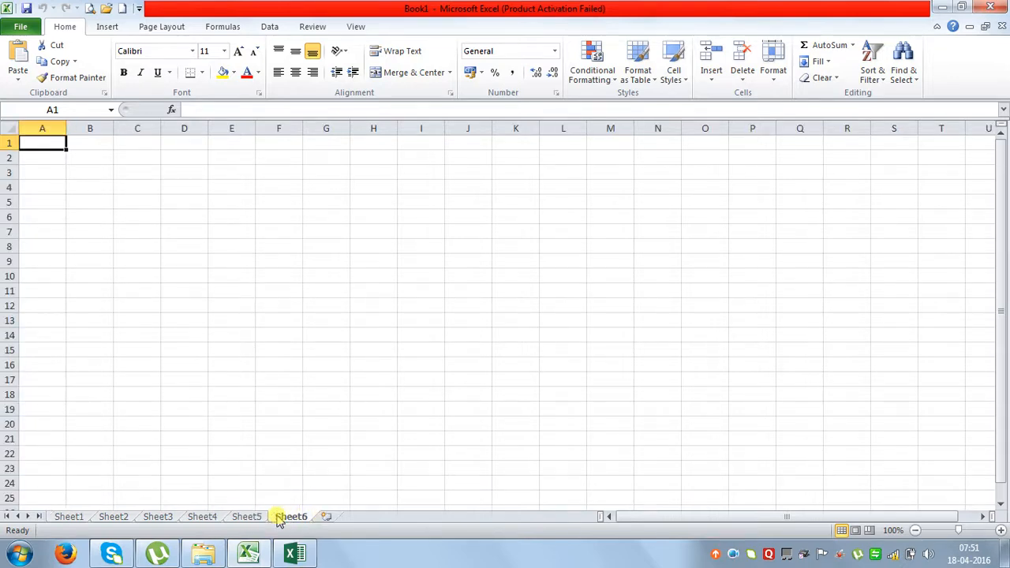
Look at the sheet-tab context options for Sheet6 and Sheet5, then dismiss the menu.
right_click(285, 519)
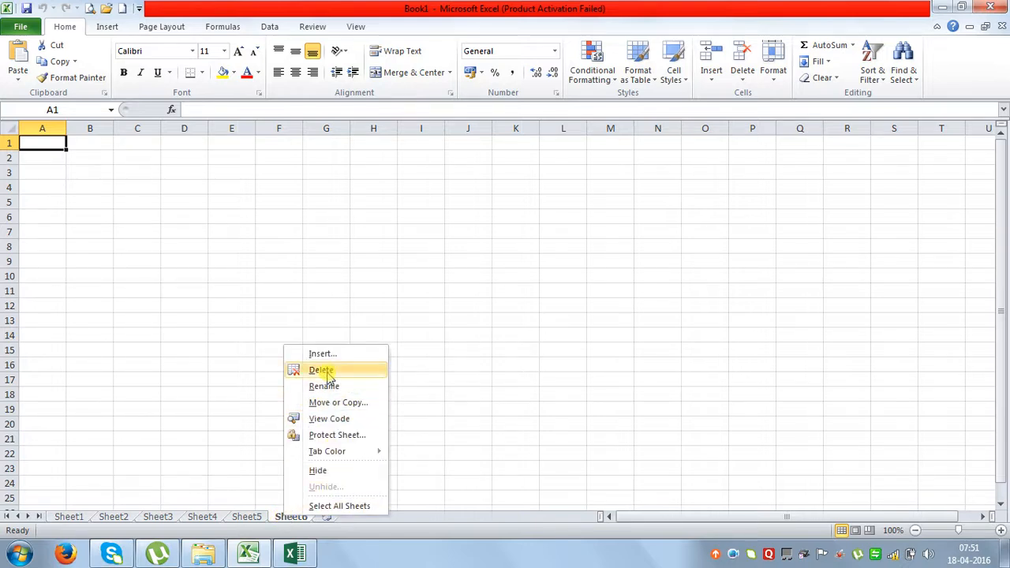
right_click(251, 516)
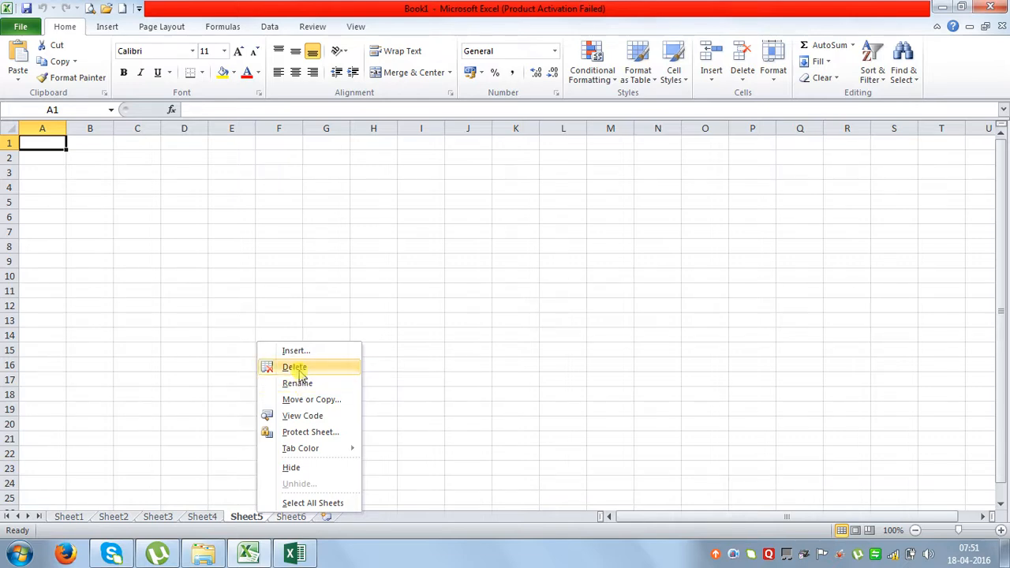
click(587, 358)
click(737, 556)
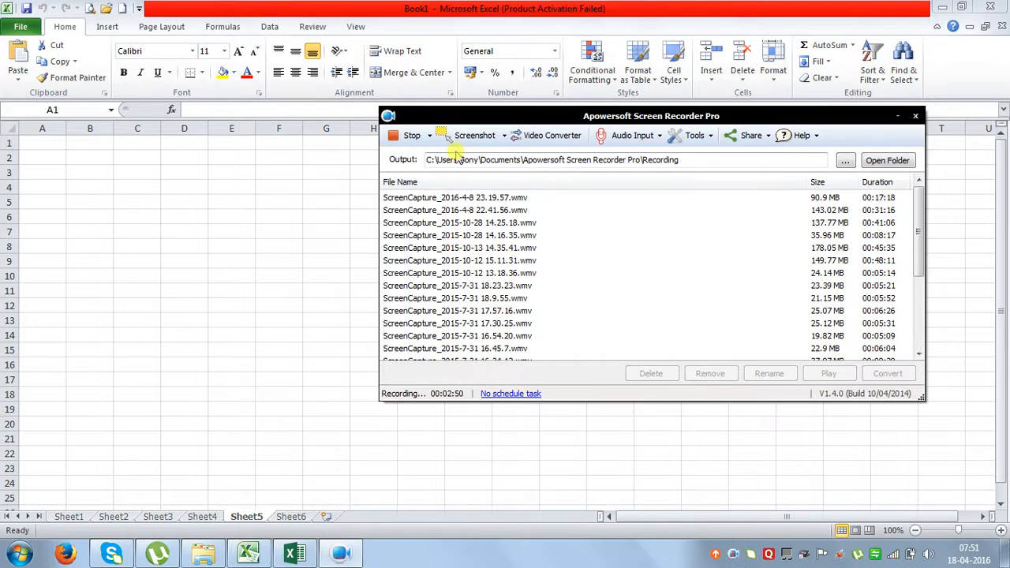
click(430, 138)
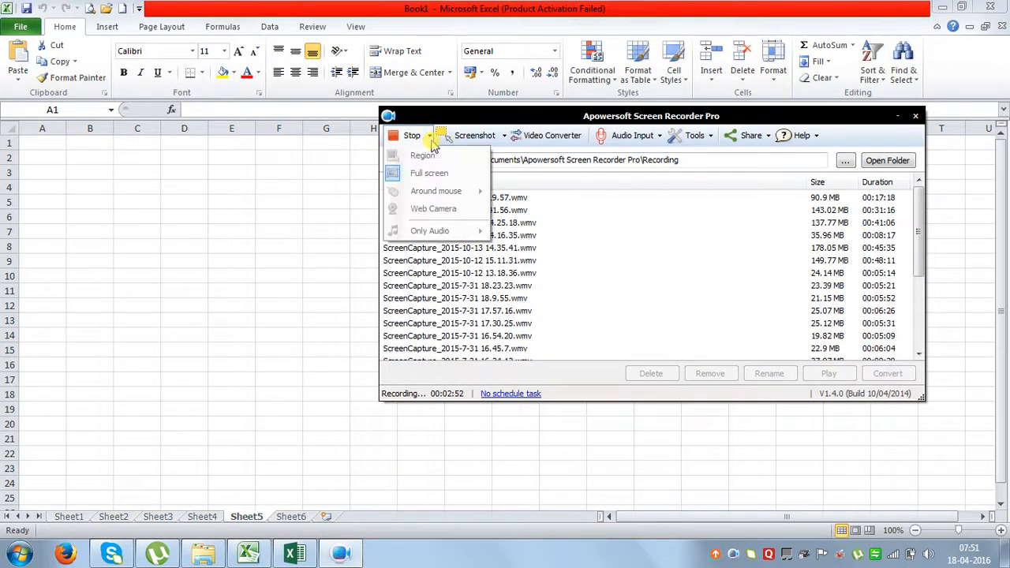
click(432, 142)
click(433, 142)
click(433, 142)
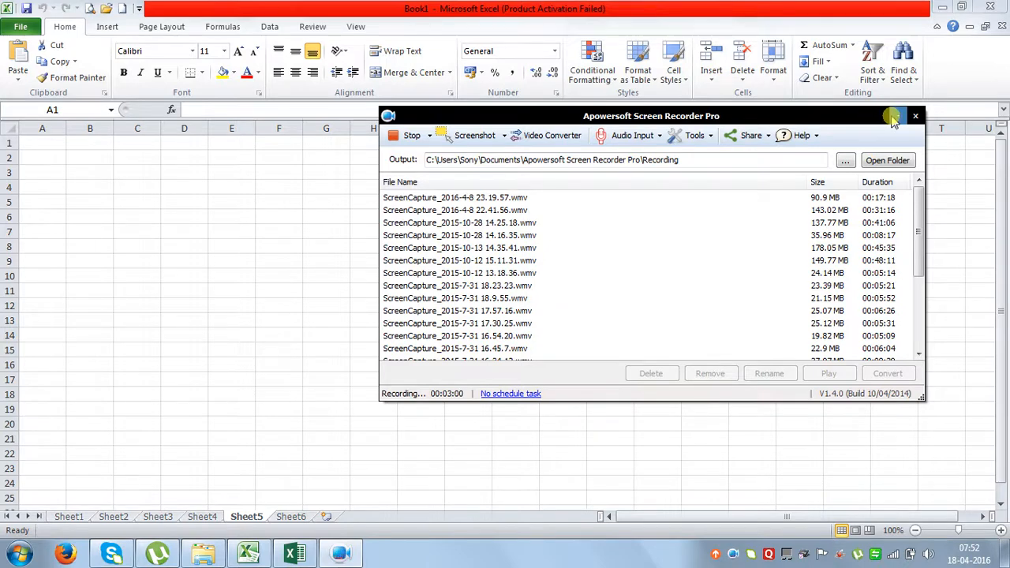
click(897, 116)
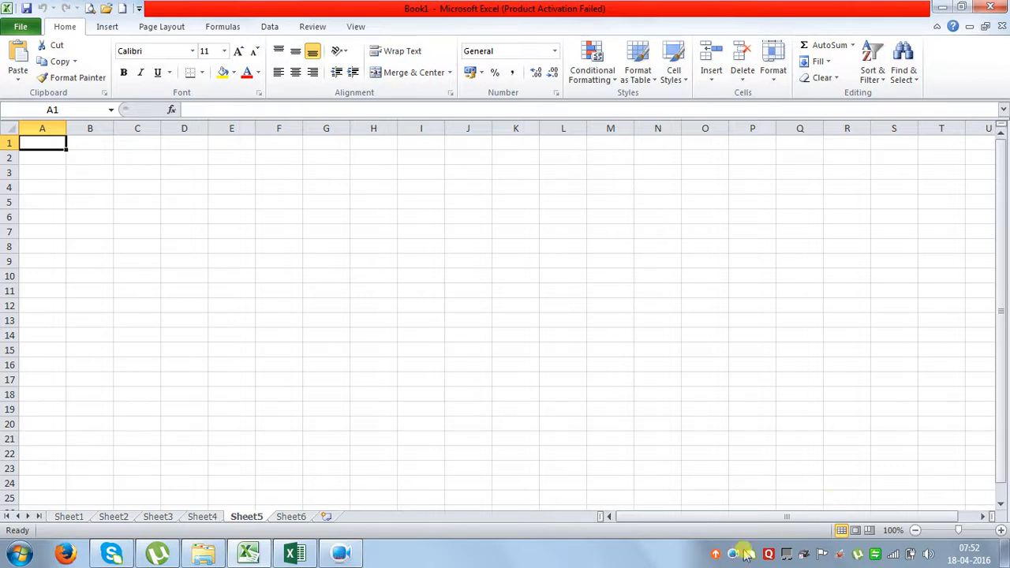
Delete Sheet5 from the workbook.
click(440, 365)
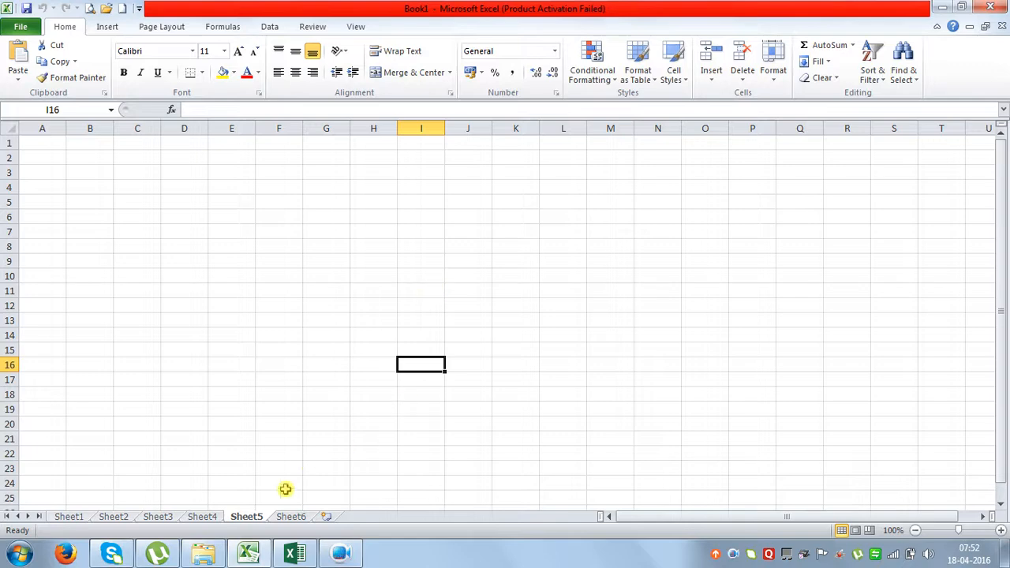
right_click(246, 526)
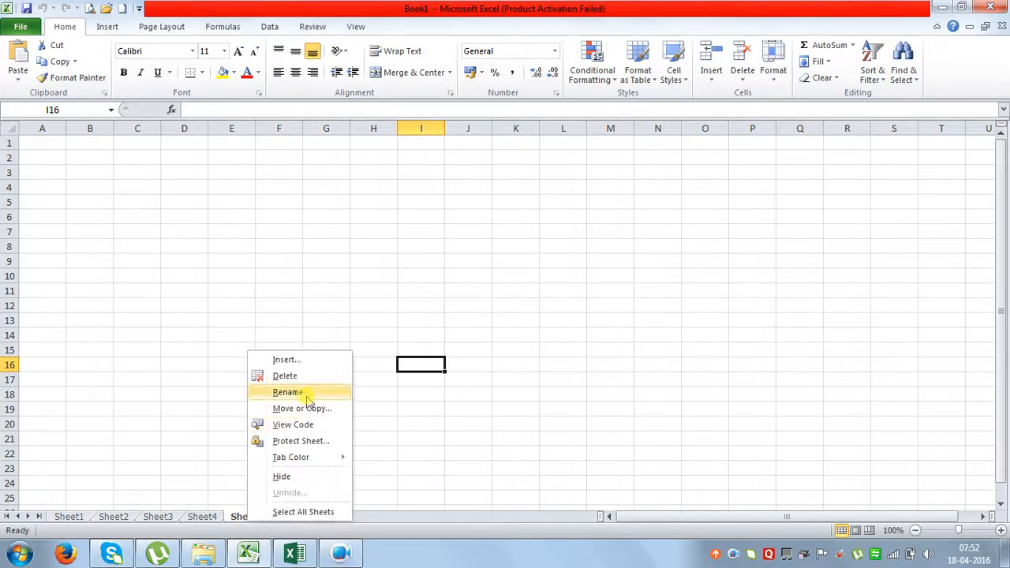
click(284, 376)
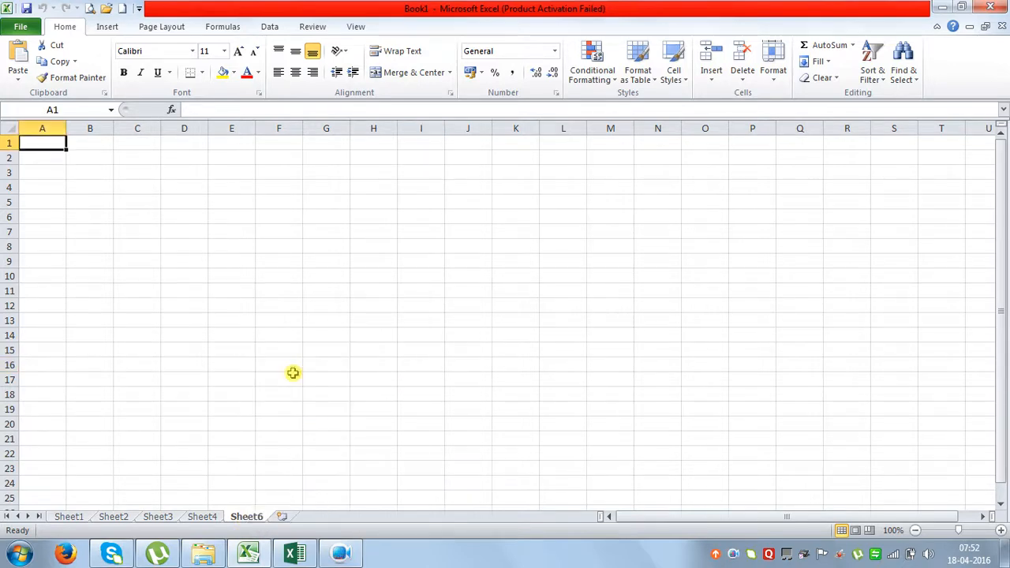
Type test text 'gfd' into E10 of Sheet6, then delete Sheet6 and confirm.
click(237, 282)
text(gfd)
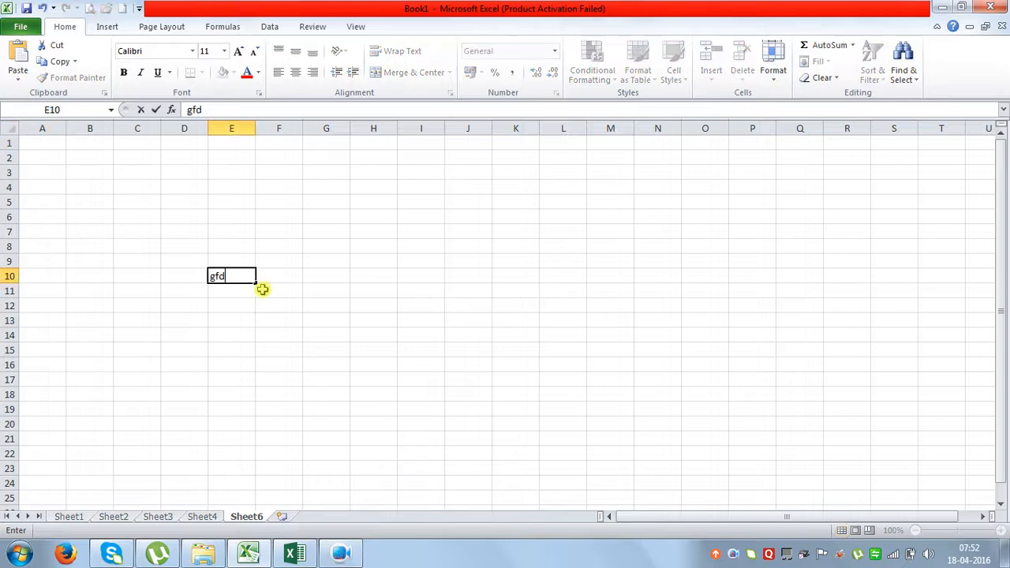
key(Return)
text(gfdg)
click(232, 317)
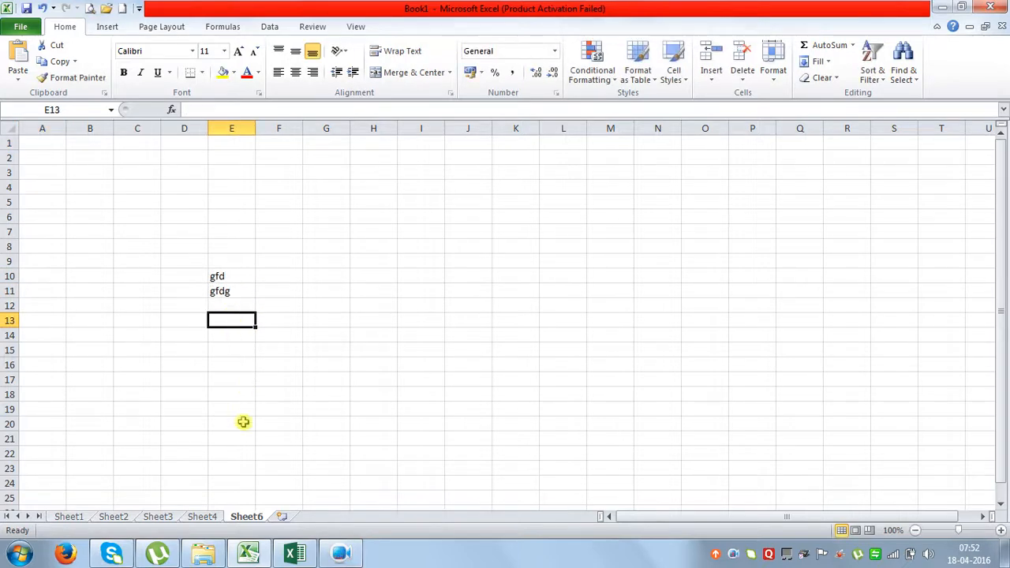
right_click(245, 520)
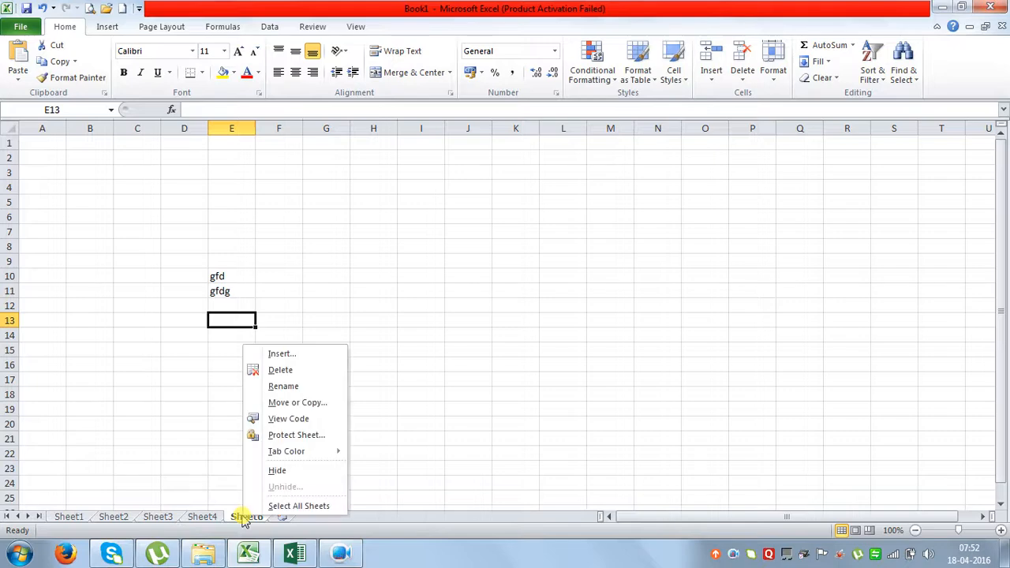
click(282, 370)
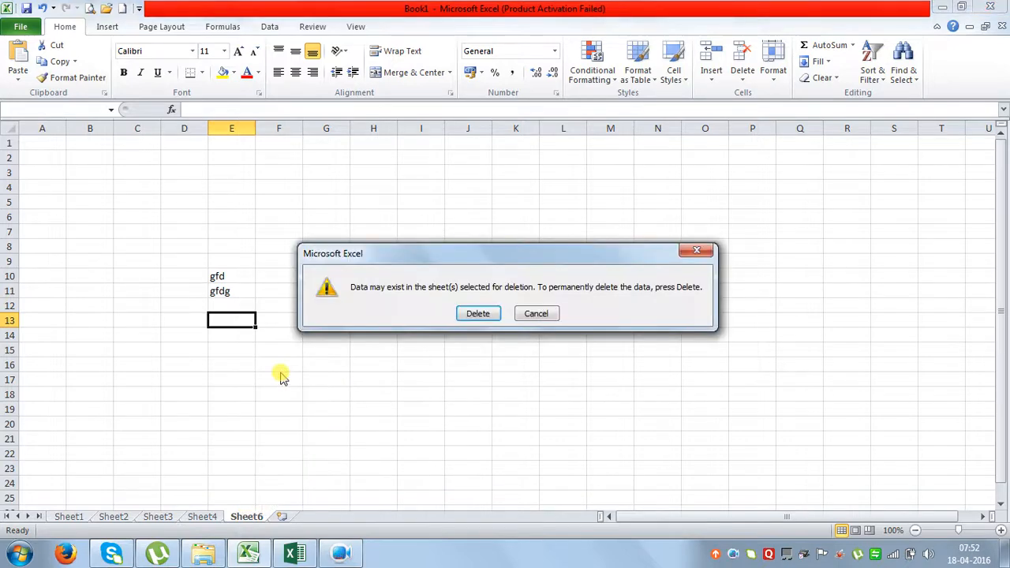
click(478, 314)
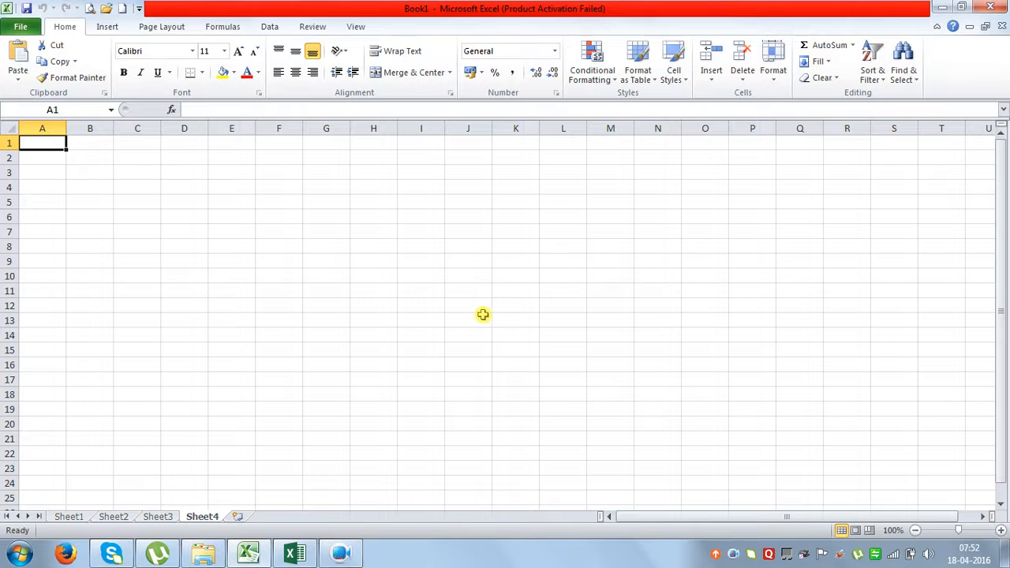
On Sheet1, select columns A through E in turn, then cell A1.
click(73, 516)
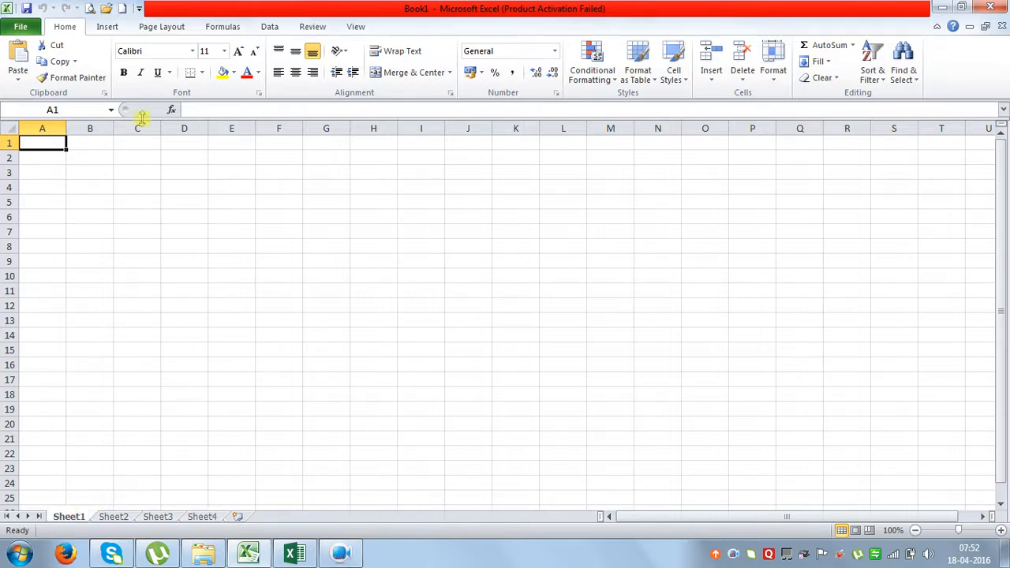
click(42, 128)
click(90, 127)
click(139, 129)
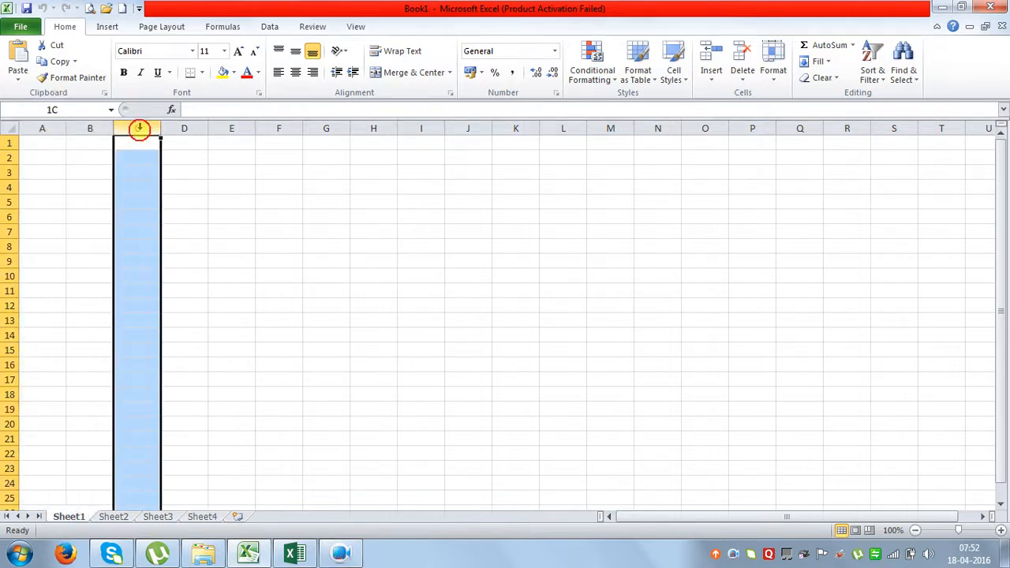
click(180, 129)
click(237, 129)
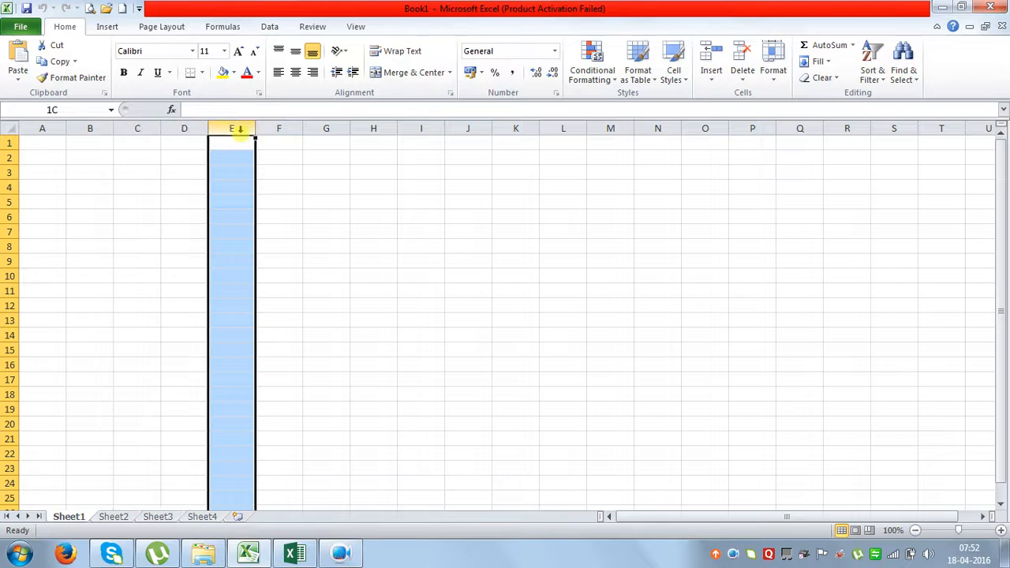
click(95, 144)
click(45, 144)
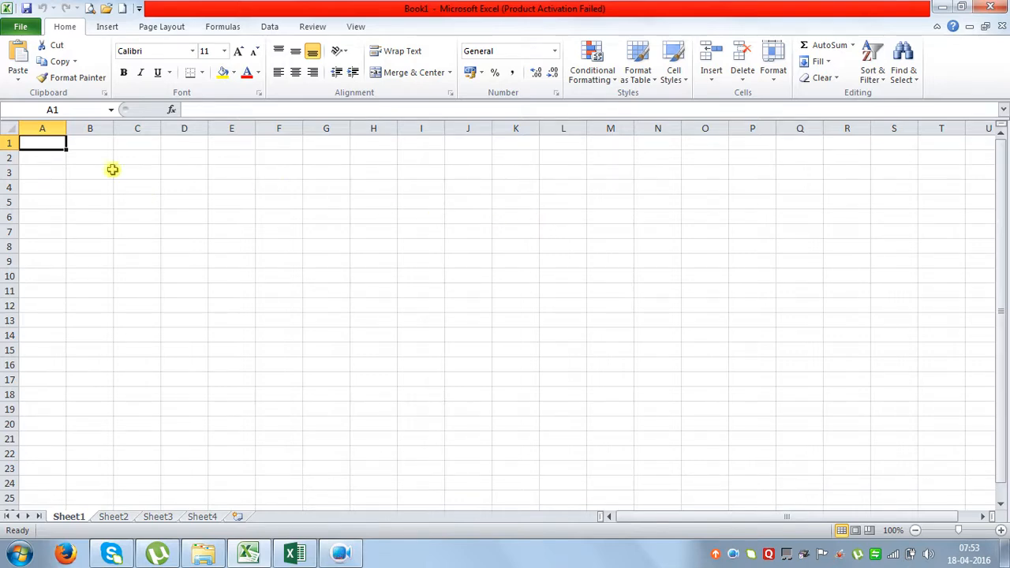
click(972, 516)
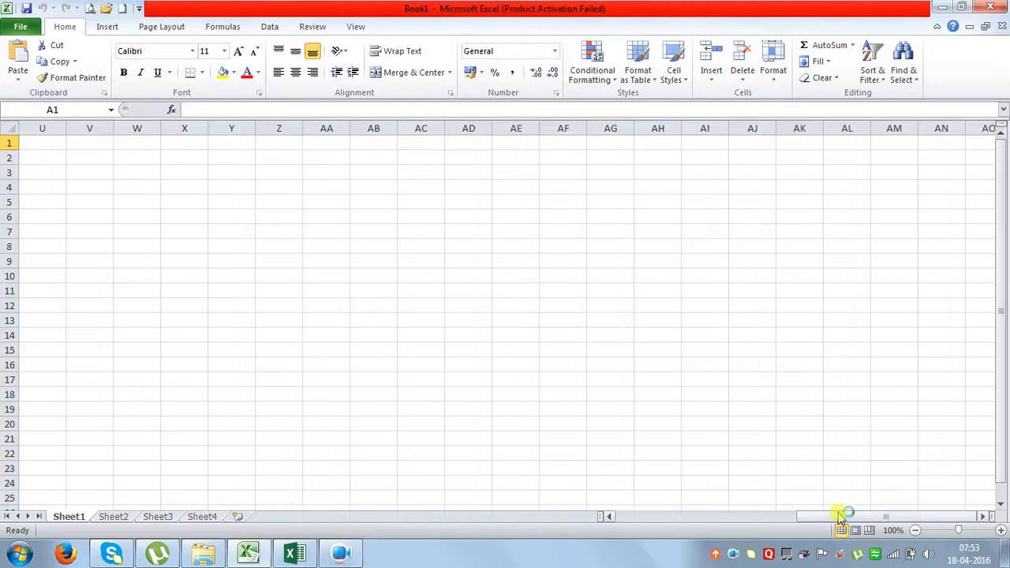
click(713, 516)
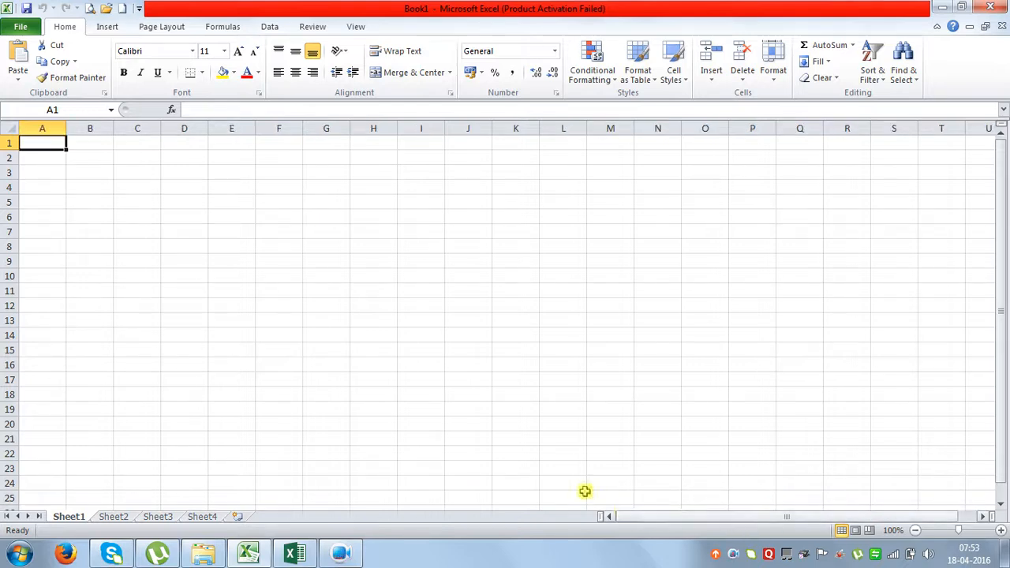
Start at 1 in A1 and fill a series with stop value 16384, checking the end at XFD.
text(1)
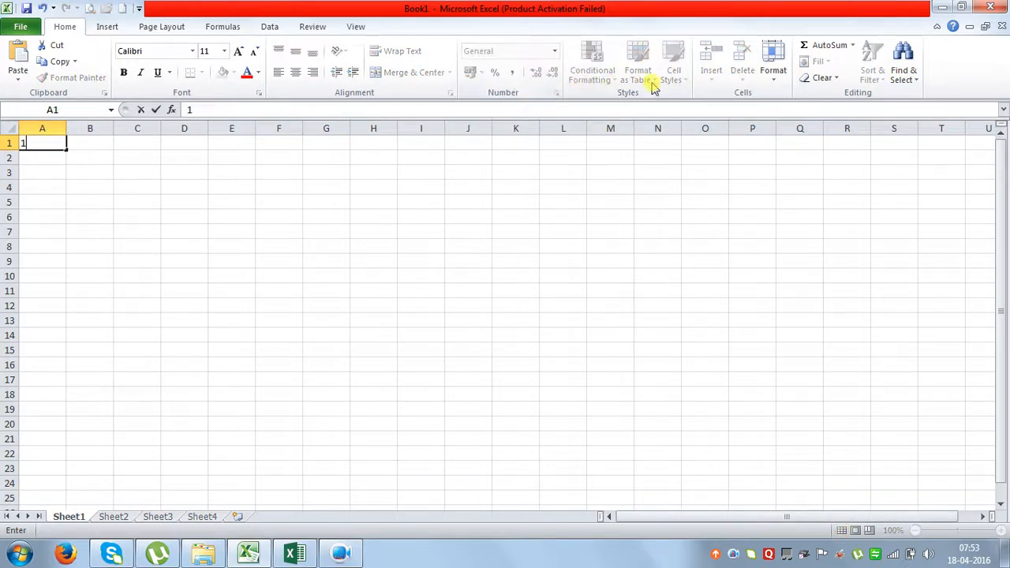
click(251, 197)
click(41, 141)
click(817, 61)
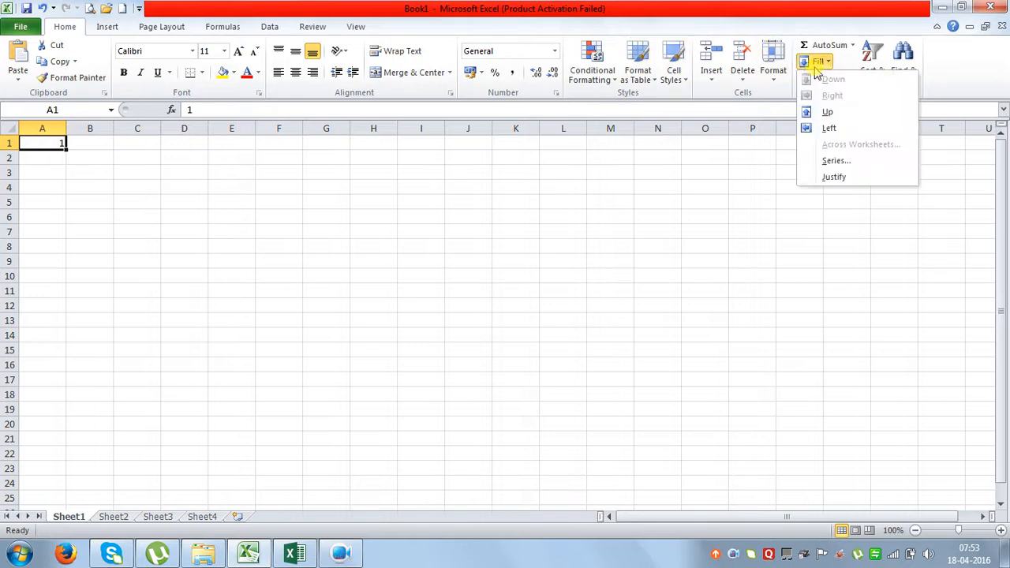
click(834, 160)
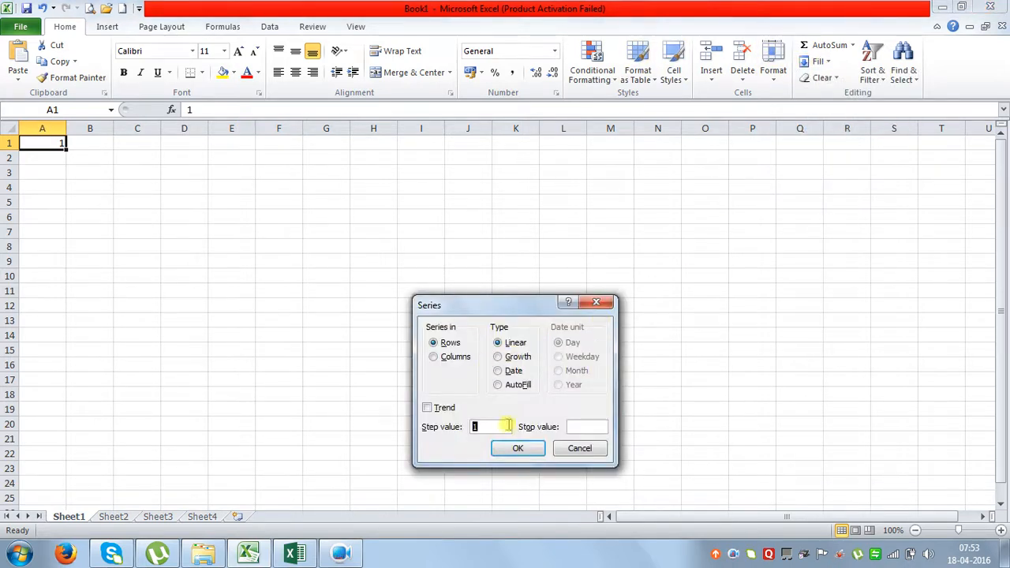
click(579, 427)
text(16384)
click(521, 449)
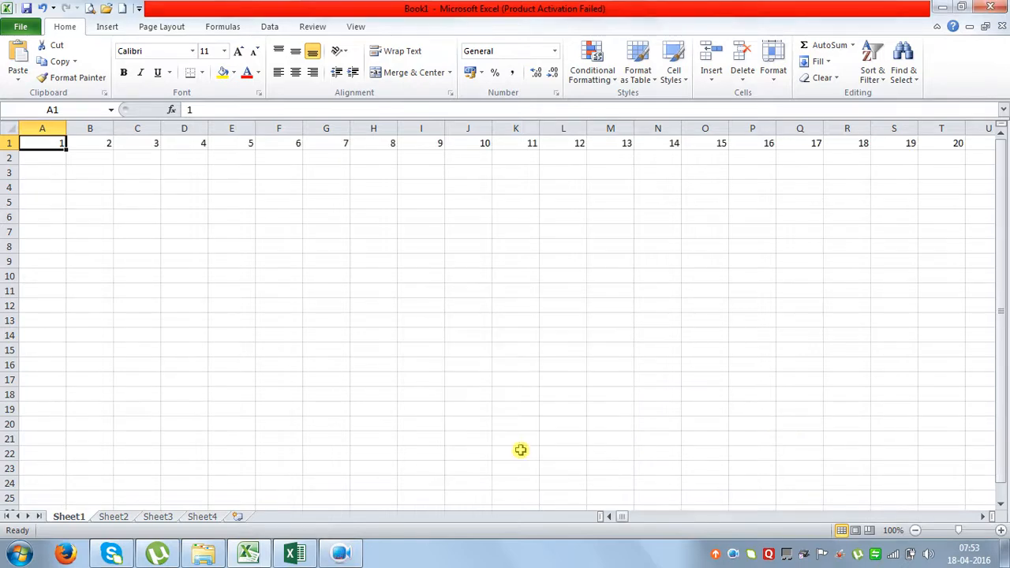
key(ctrl+Right)
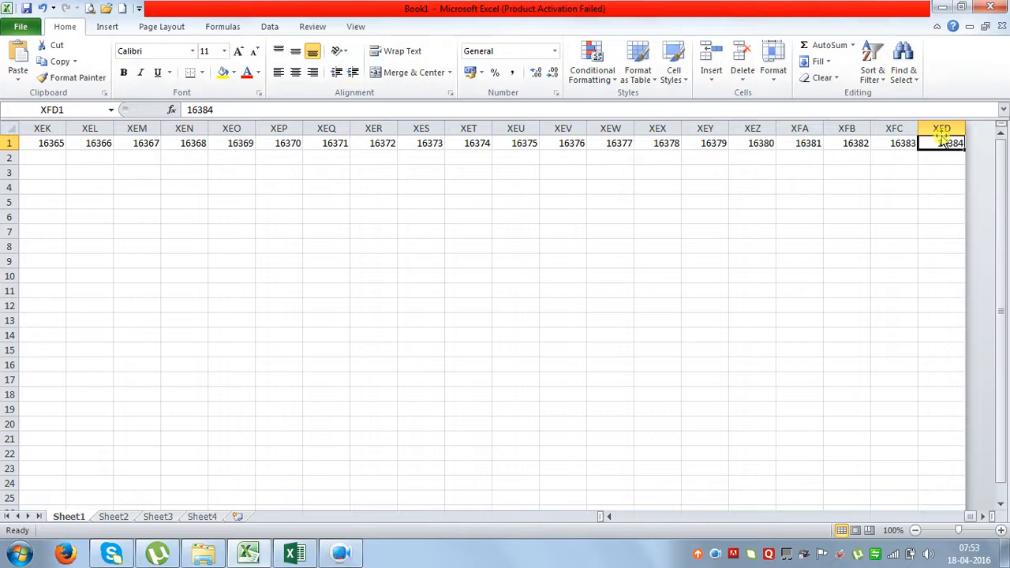
key(ctrl+Home)
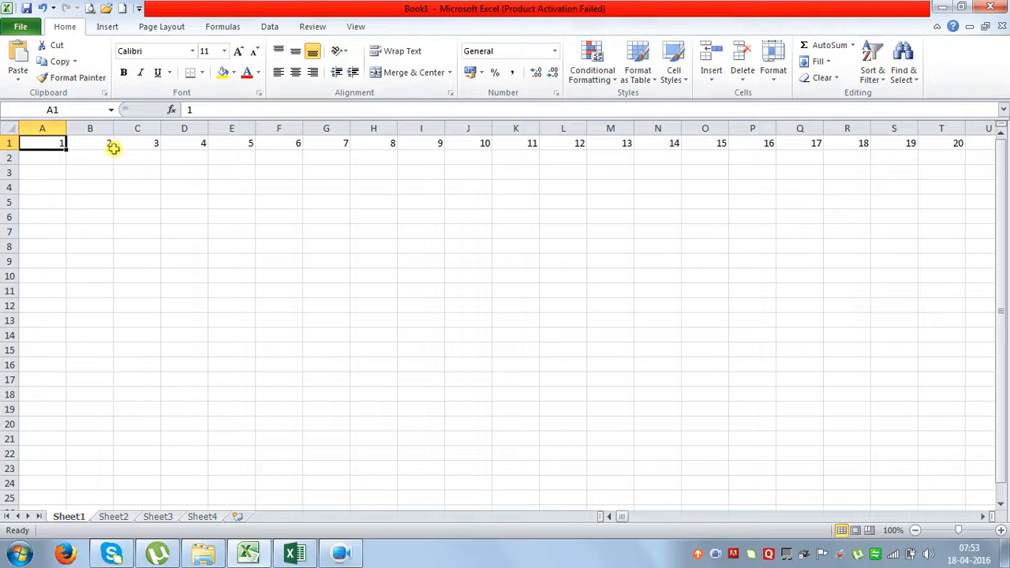
key(ctrl+Down)
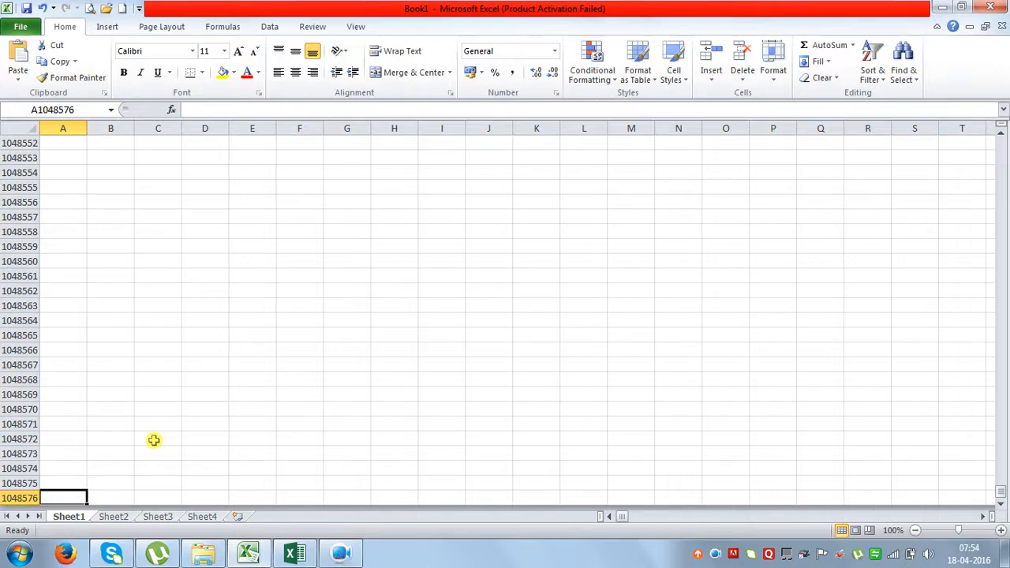
key(ctrl+Up)
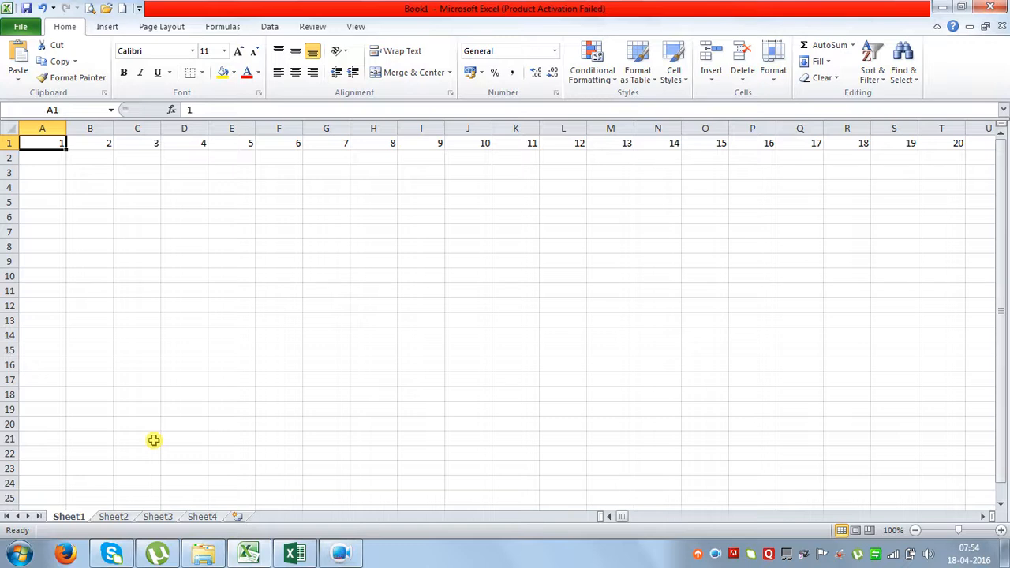
click(168, 292)
click(177, 229)
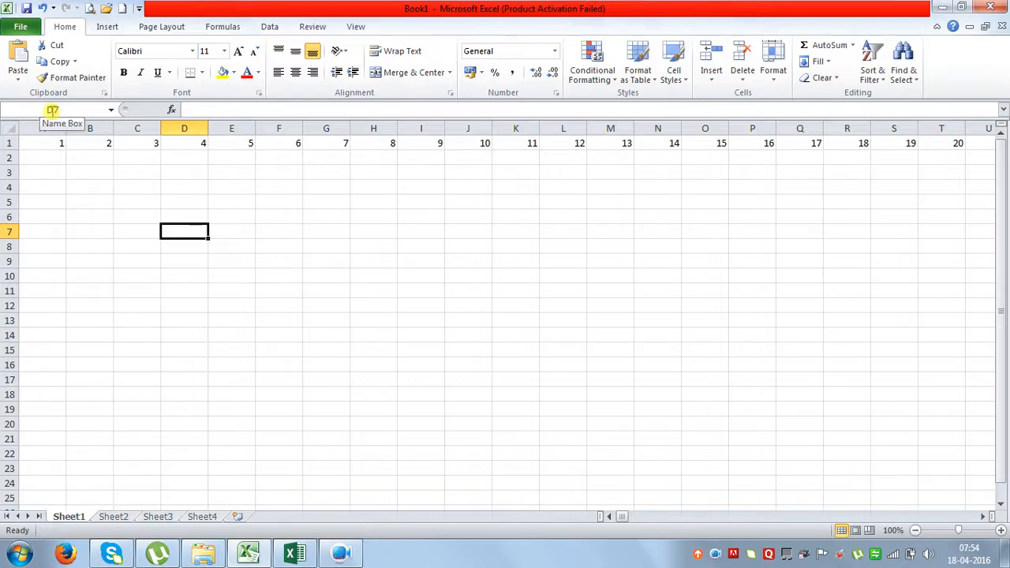
click(402, 295)
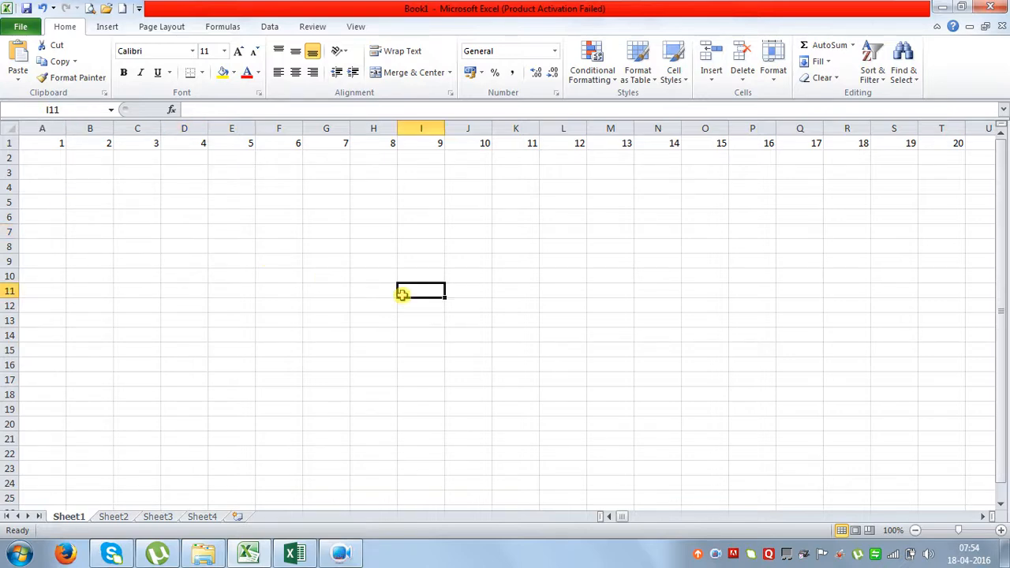
click(613, 243)
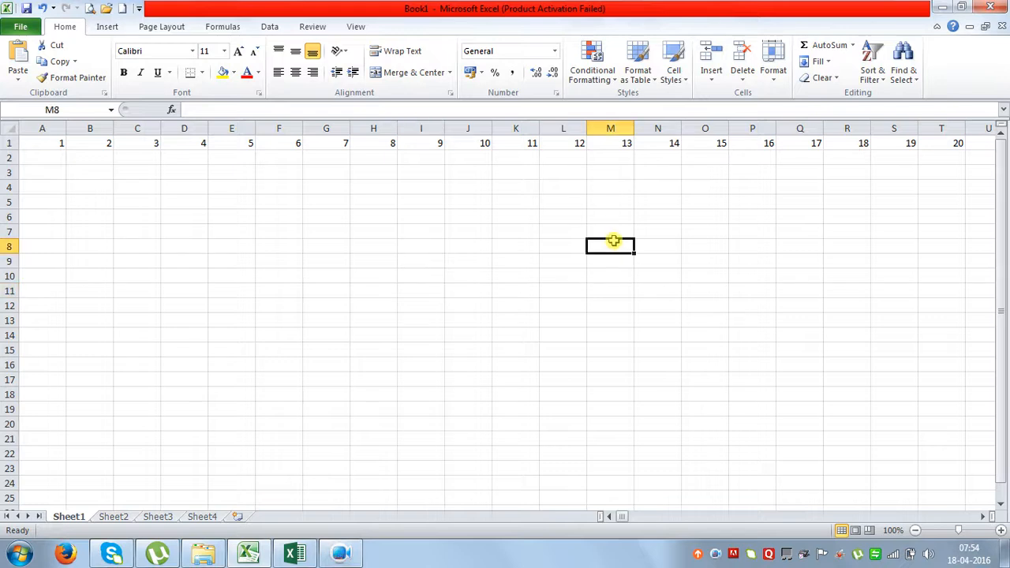
click(193, 266)
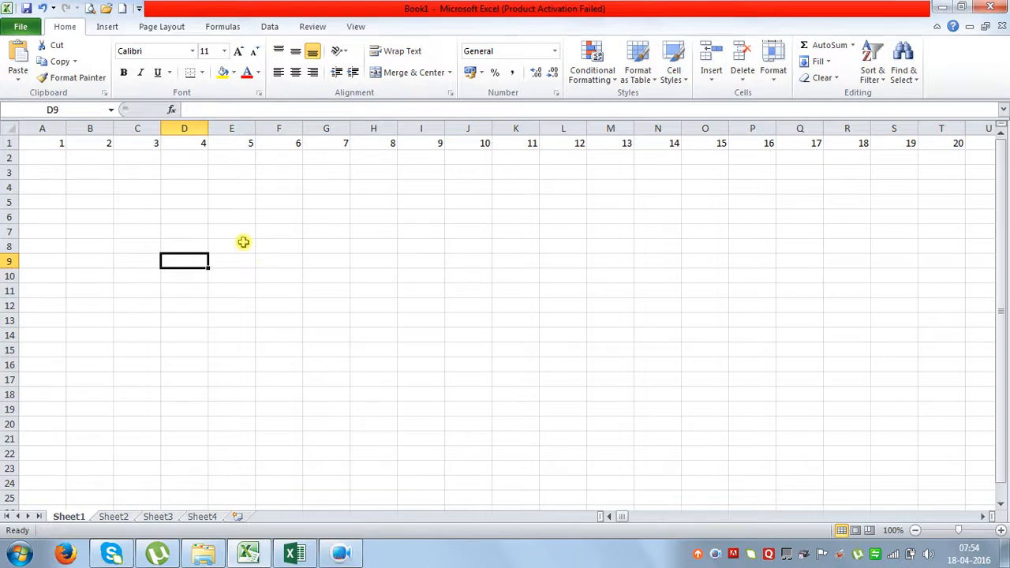
Type a name in C7 and C8 with 11111 in D7 and 222222 in D8, then open Sheet4.
click(150, 231)
text(ra)
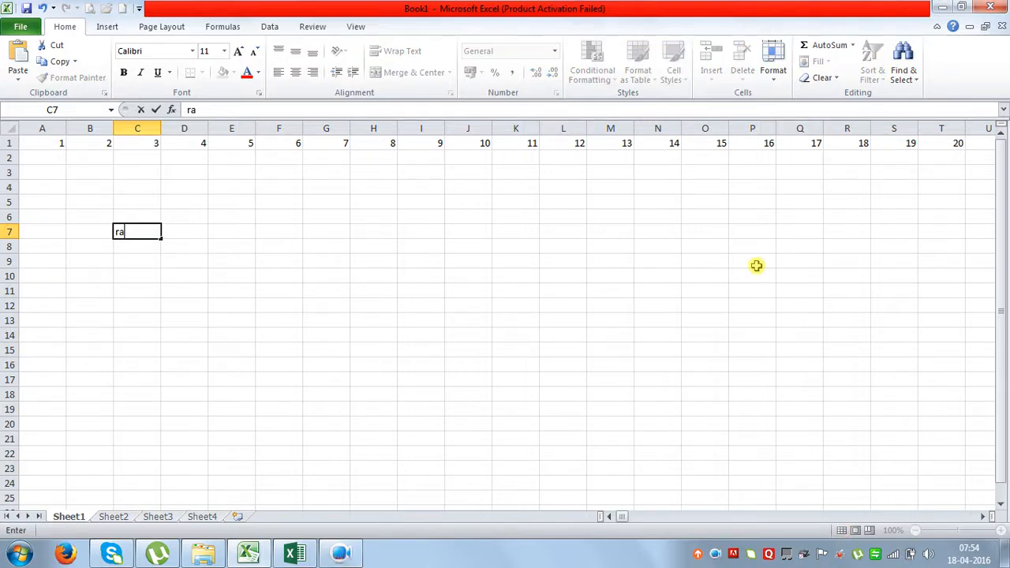
text(mes)
key(Tab)
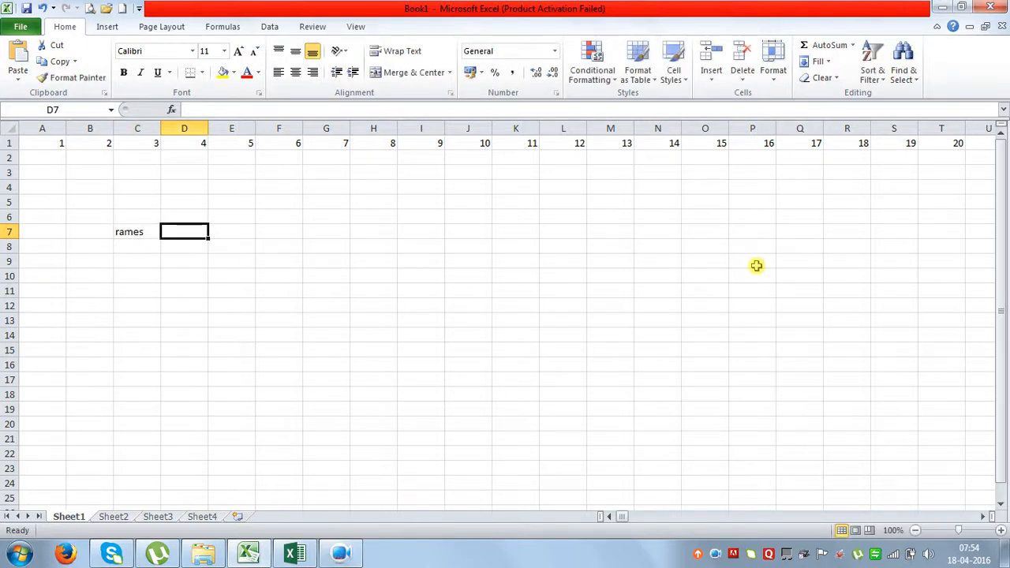
text(11111)
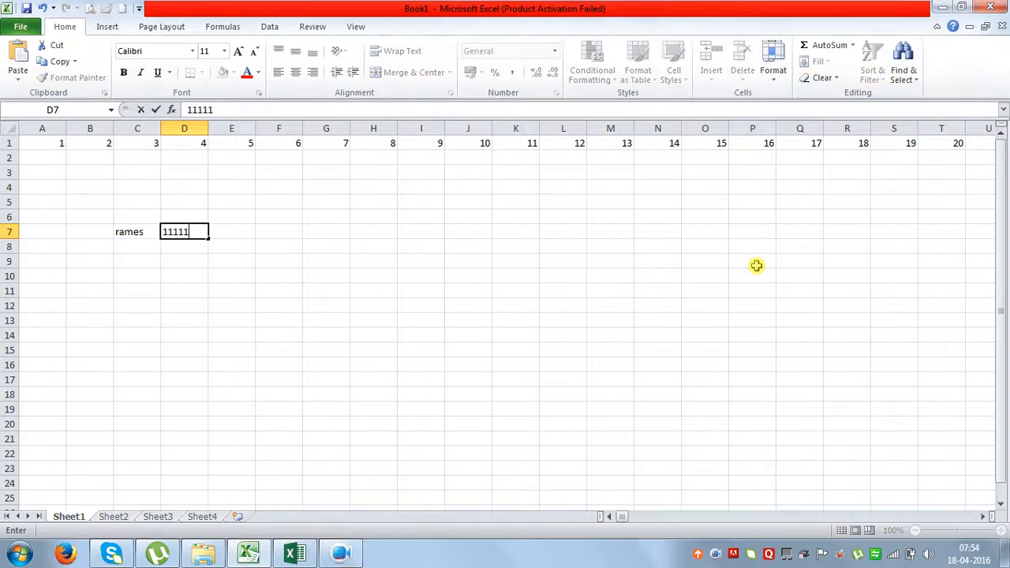
key(Return)
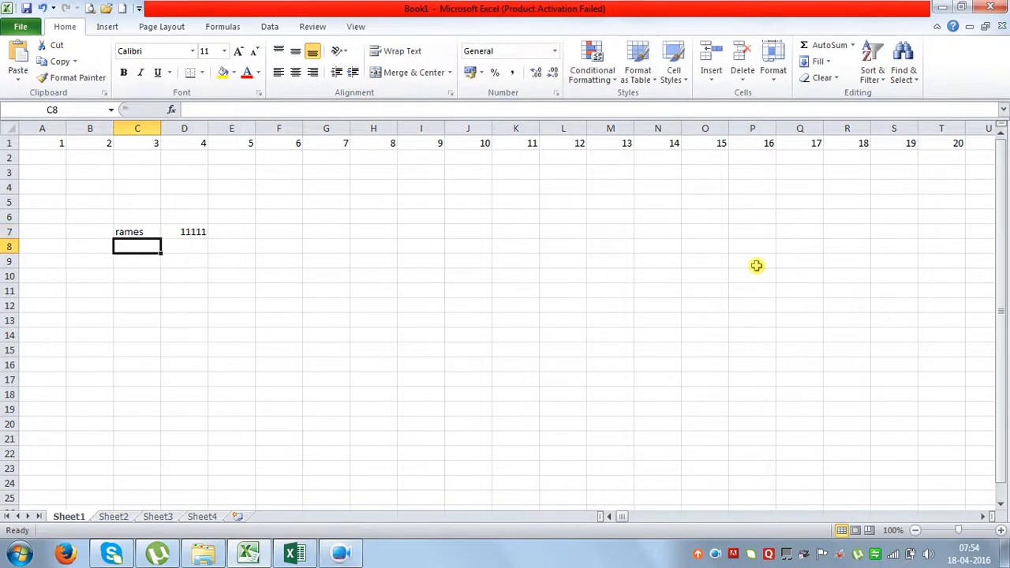
text(mahesh)
key(Tab)
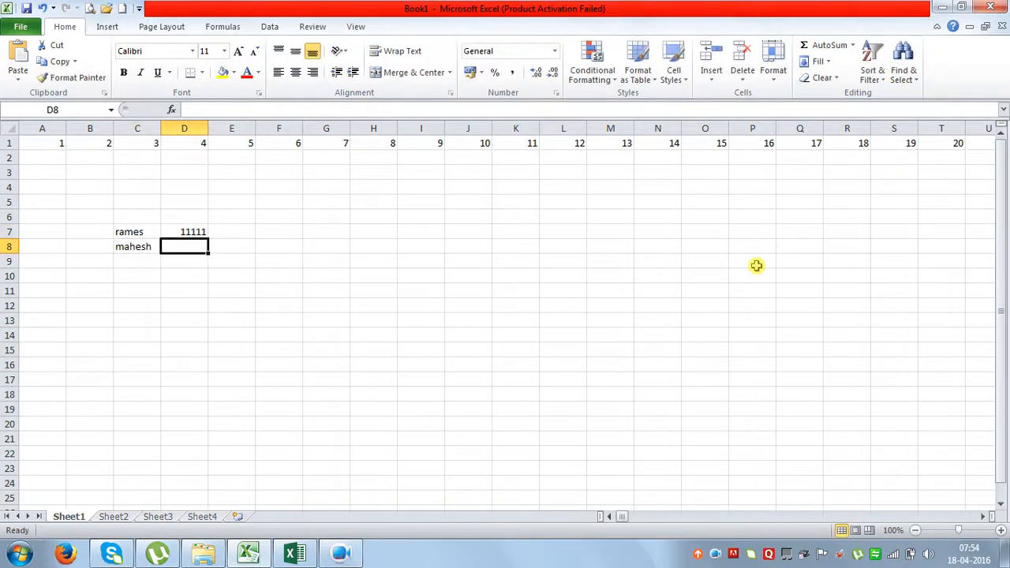
text(222222)
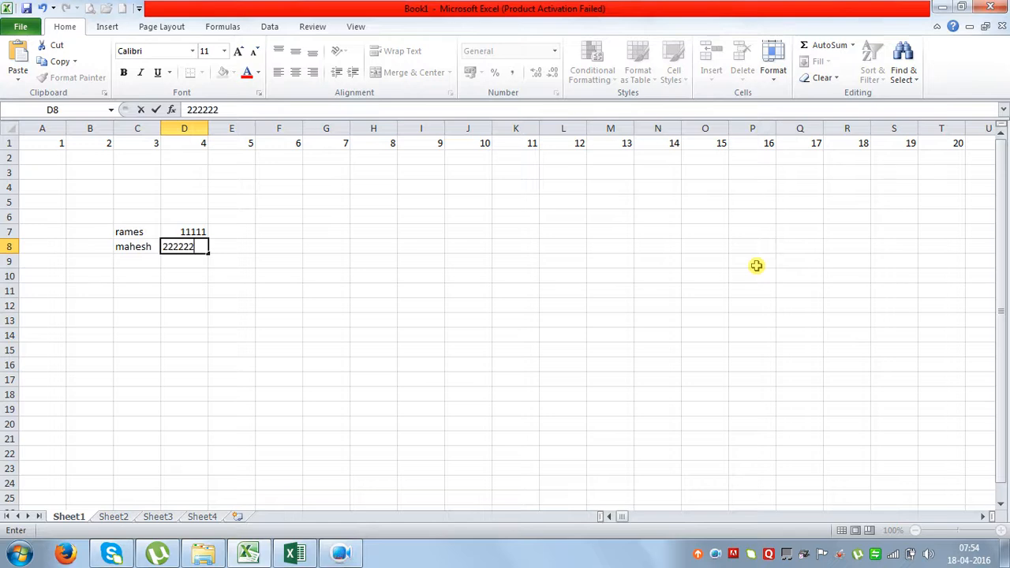
click(622, 289)
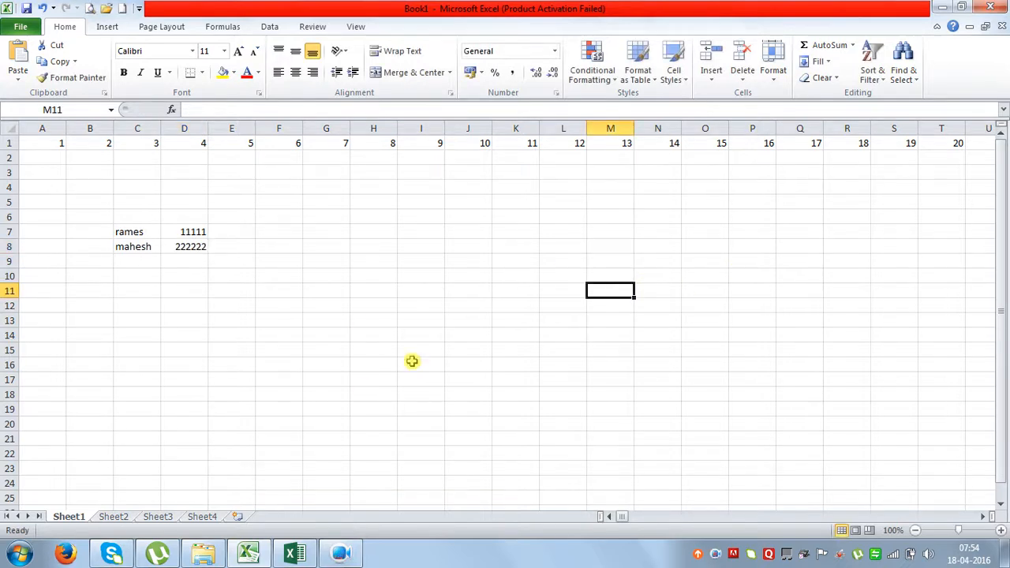
click(191, 247)
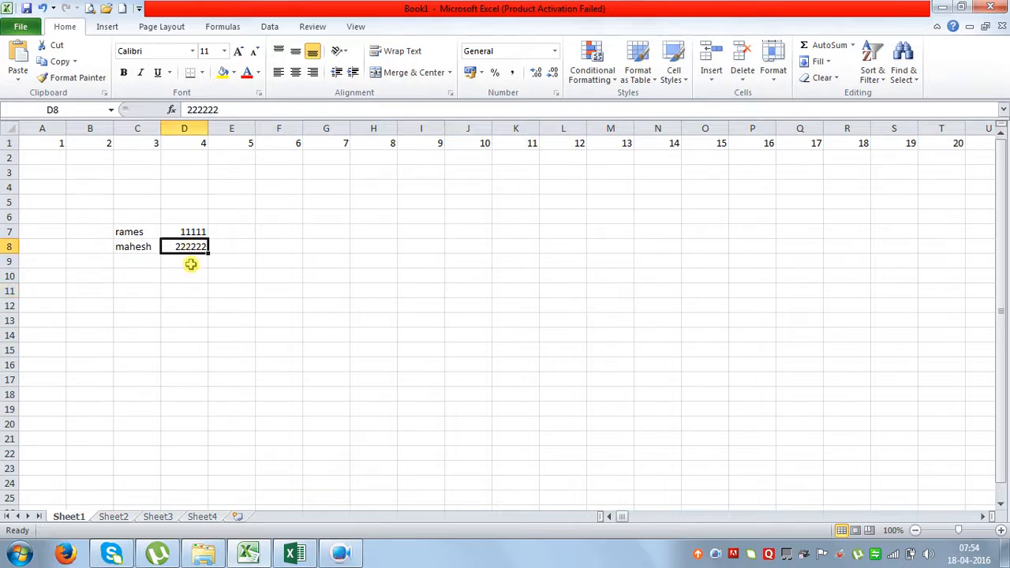
click(204, 516)
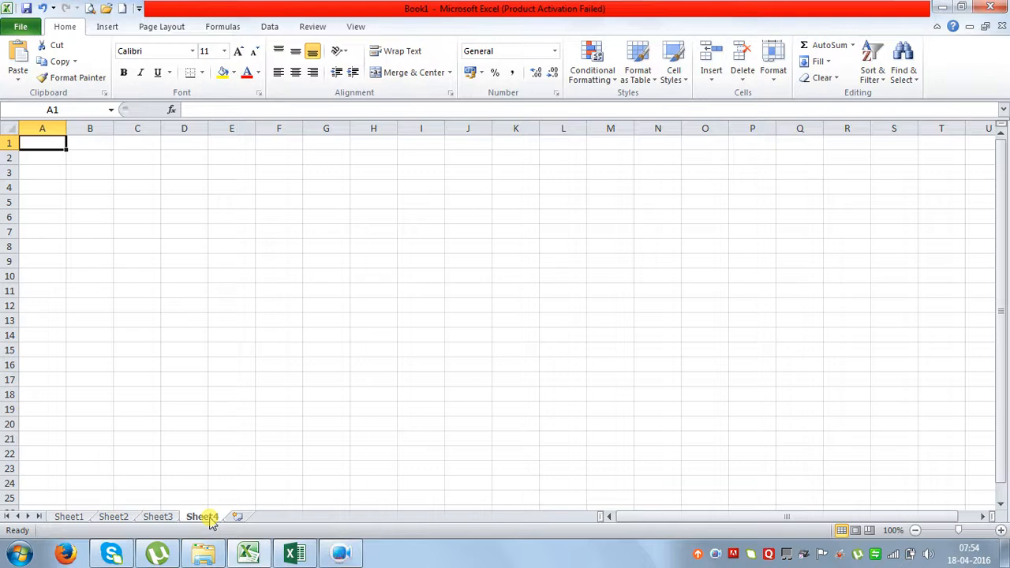
Flip through Sheet4, Sheet2 and Sheet3, ending on Sheet1 with the entered data.
click(72, 517)
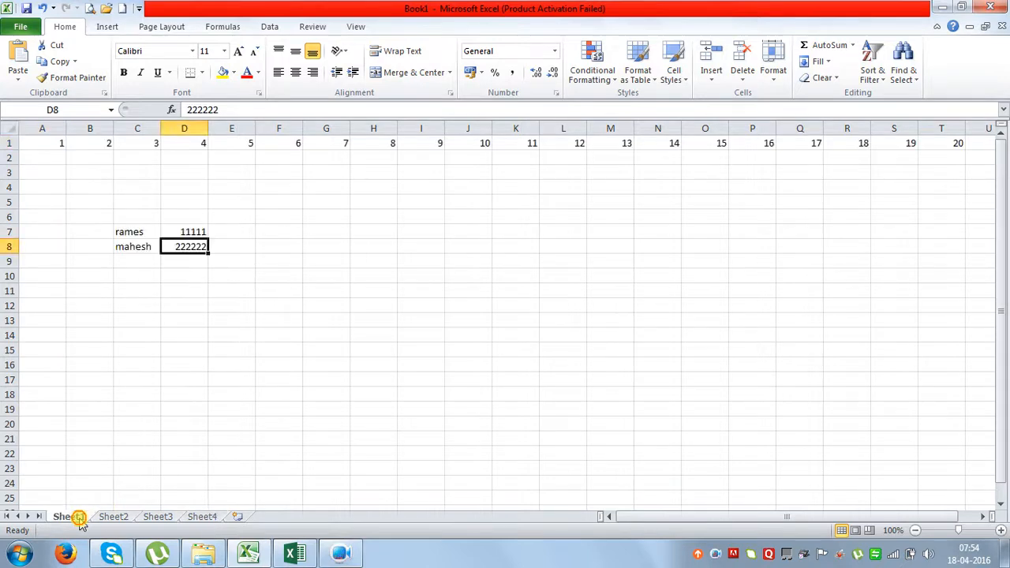
click(195, 513)
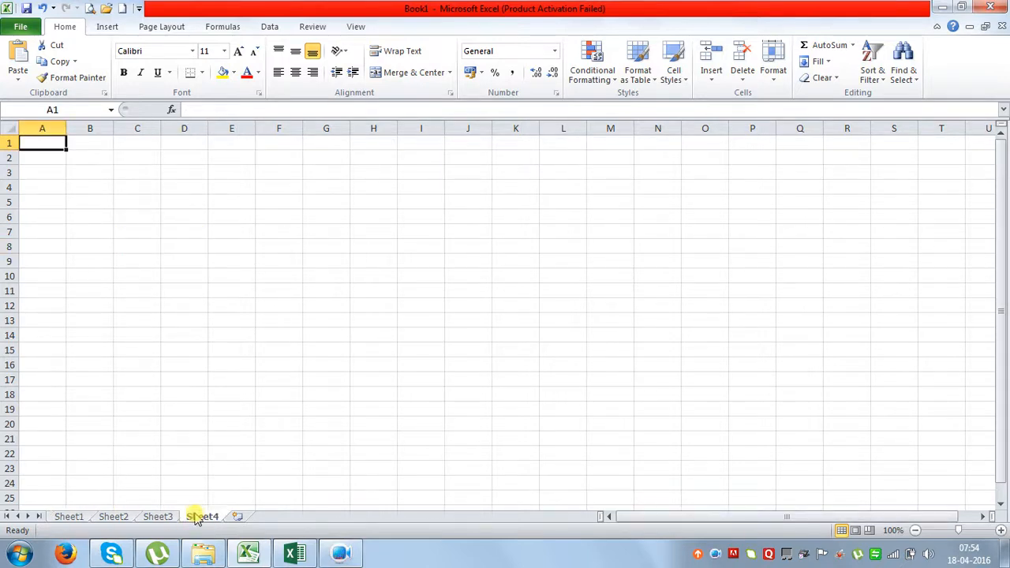
click(75, 517)
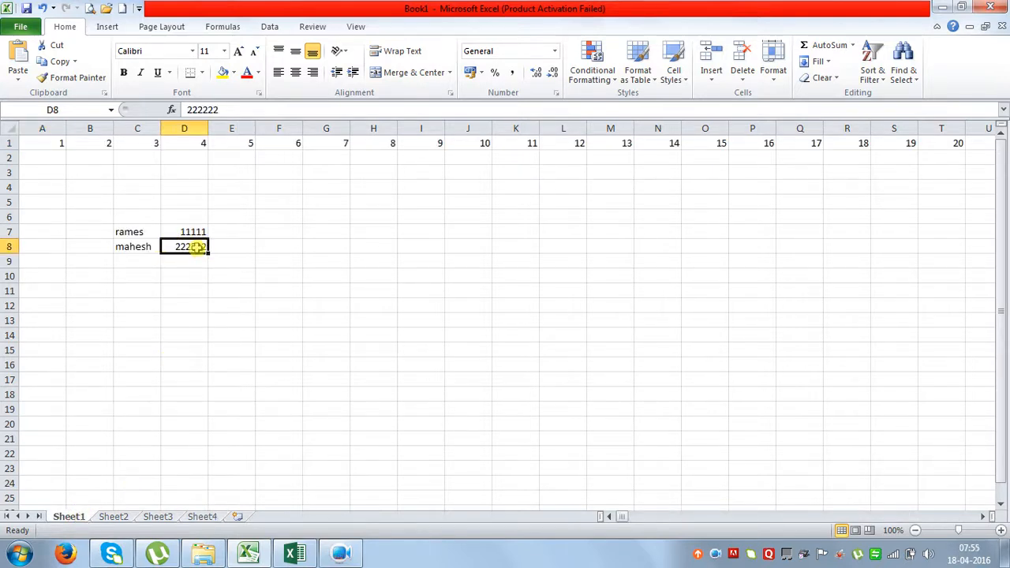
click(115, 517)
click(166, 517)
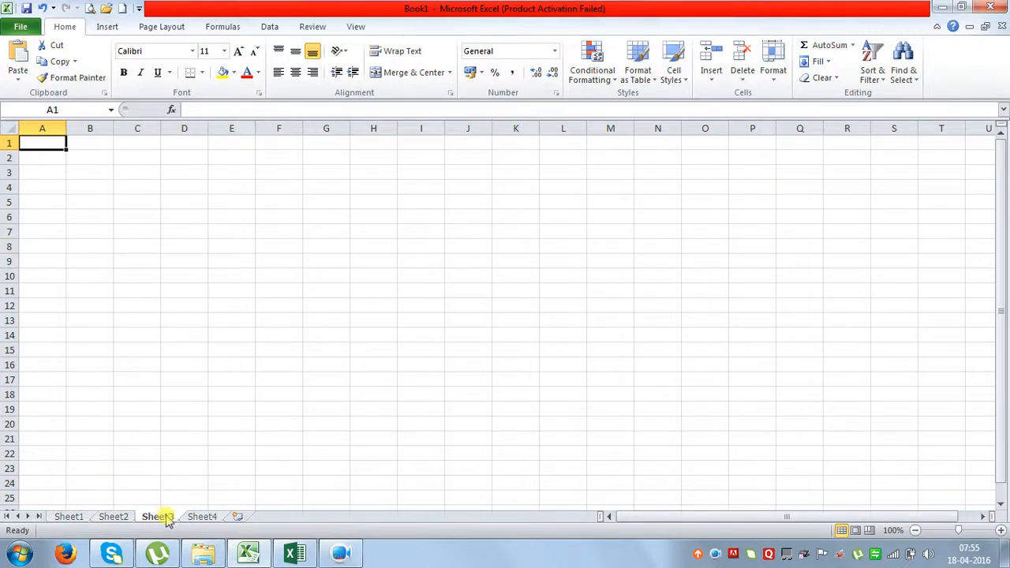
click(70, 517)
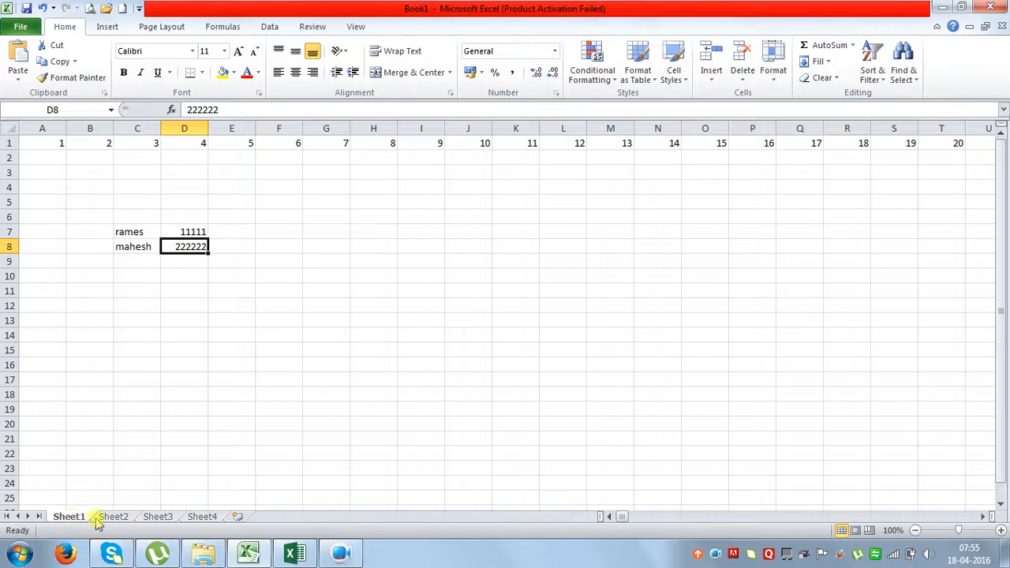
click(113, 518)
click(68, 517)
Name cell D8 'mahmob' through the Name Box, then select G8 on Sheet4.
click(73, 110)
text(mahmob)
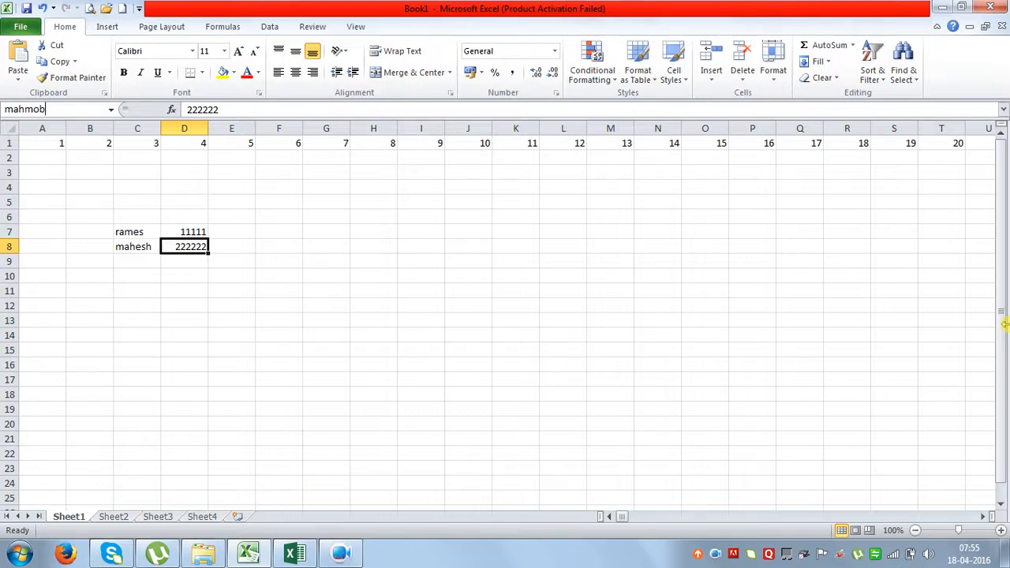
key(Return)
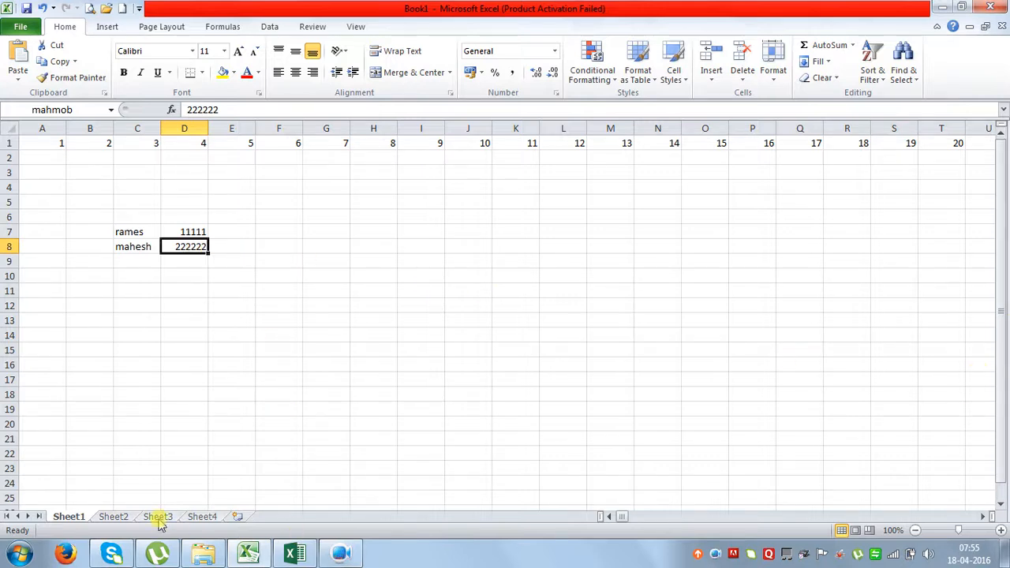
click(203, 516)
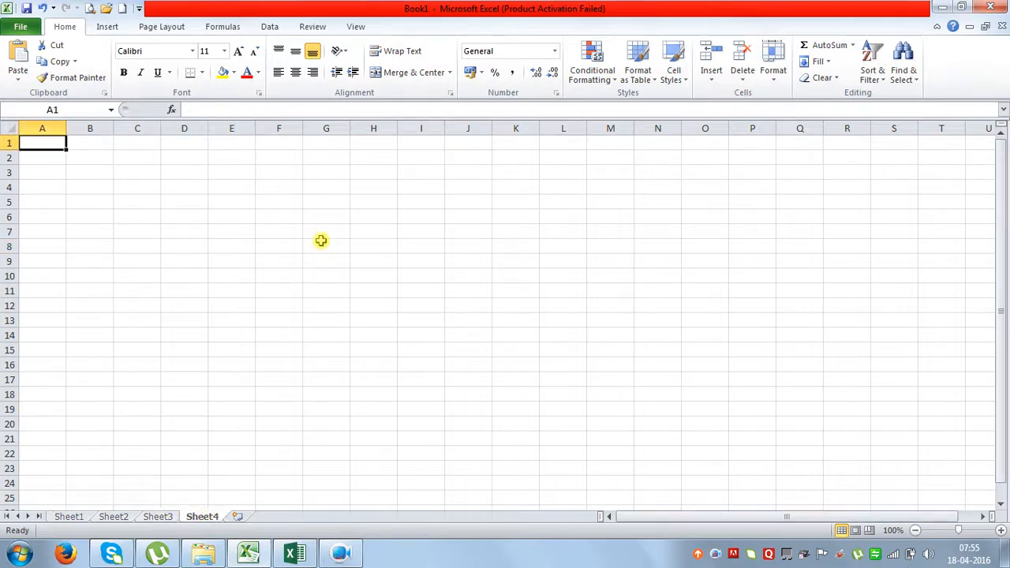
click(321, 241)
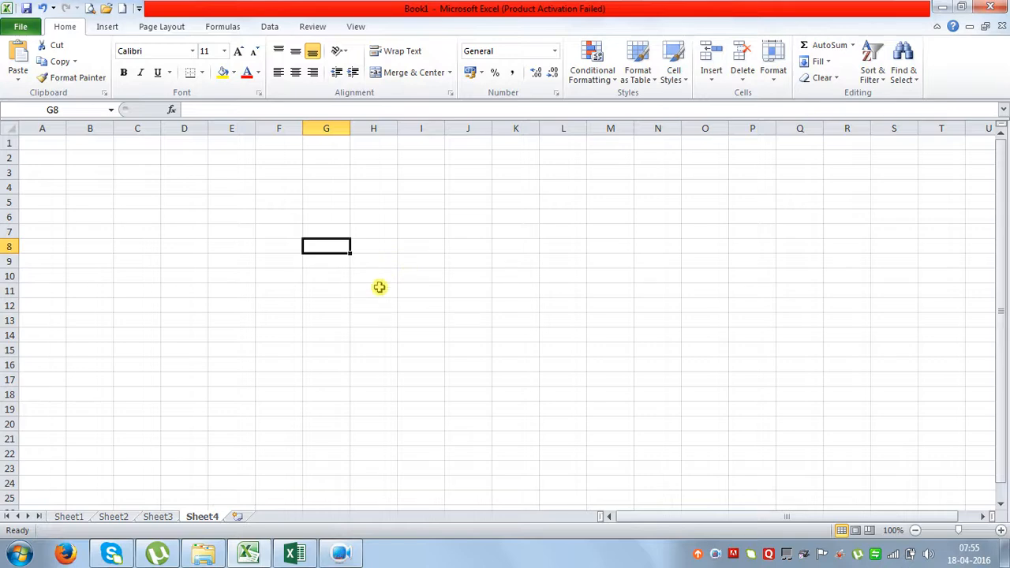
On Sheet4, enter the formula =d8 in G8.
click(224, 28)
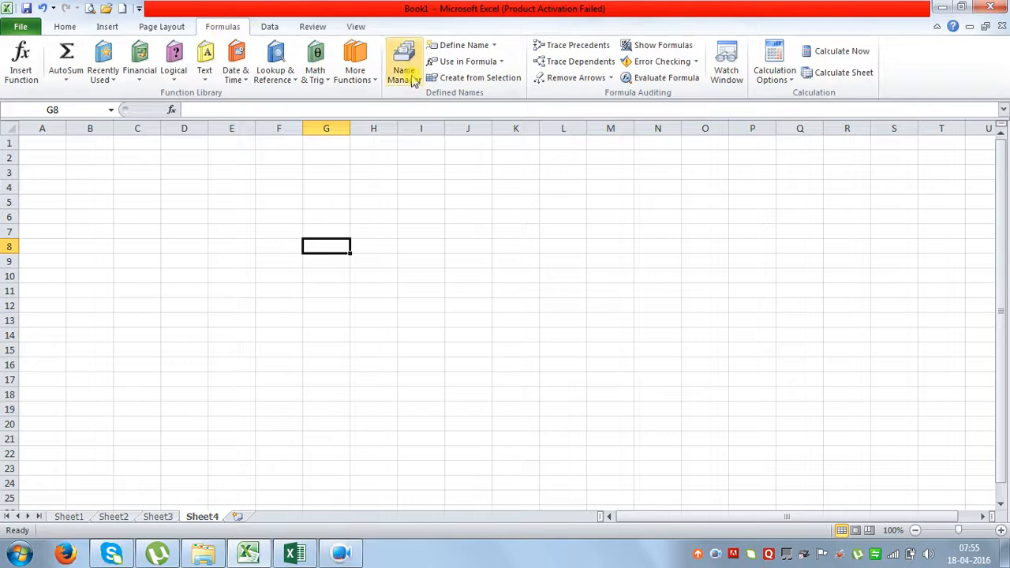
click(64, 27)
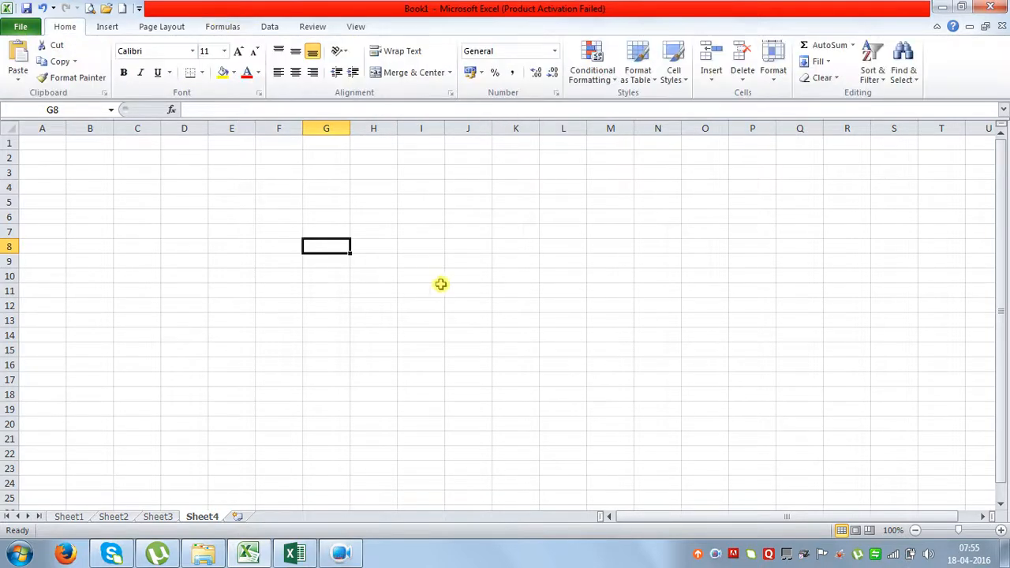
text(=)
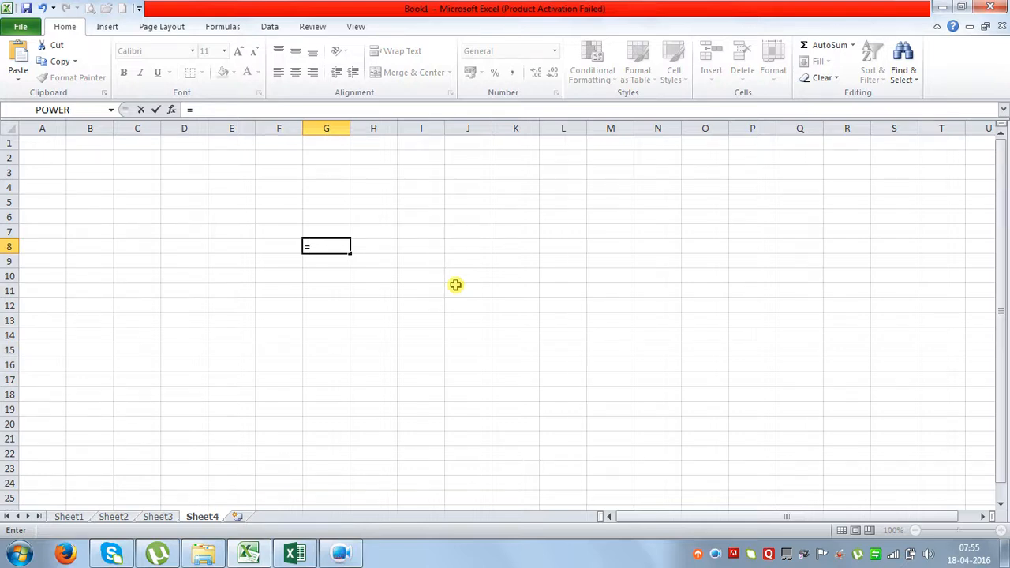
text(d8)
key(Return)
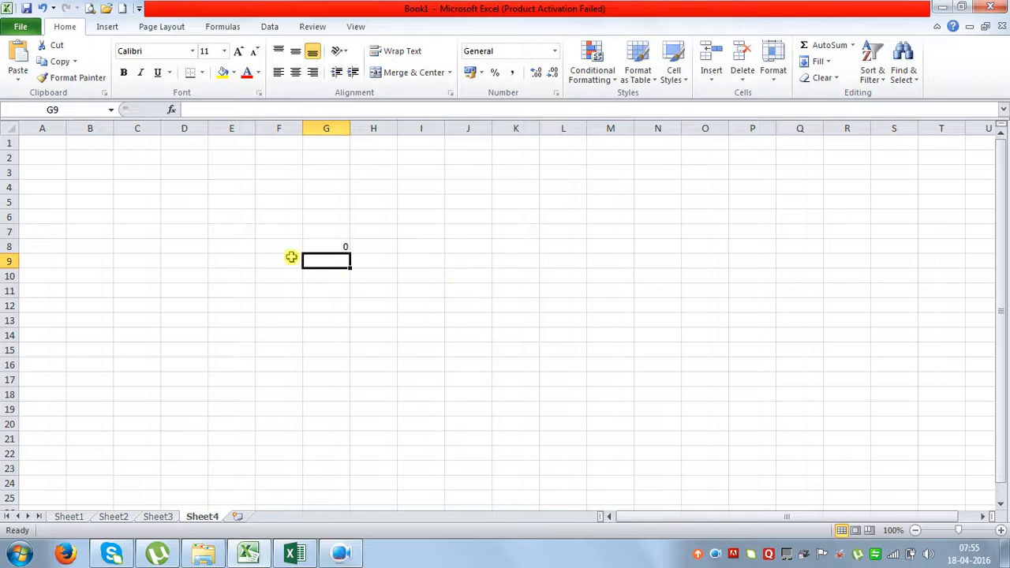
Put 56 in D8, then go back to Sheet1 and select I18.
click(198, 246)
text(56)
key(Return)
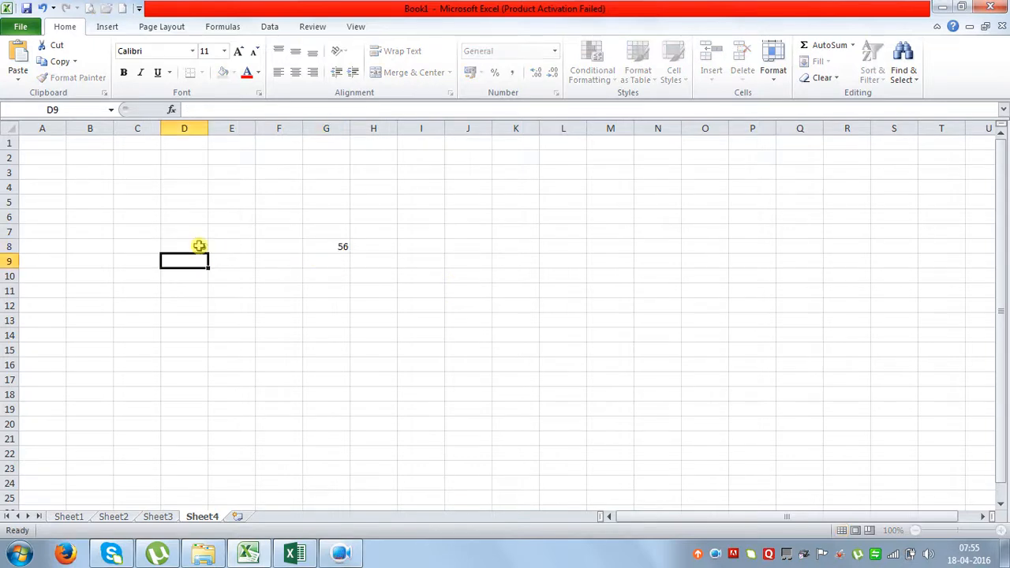
click(69, 516)
click(408, 398)
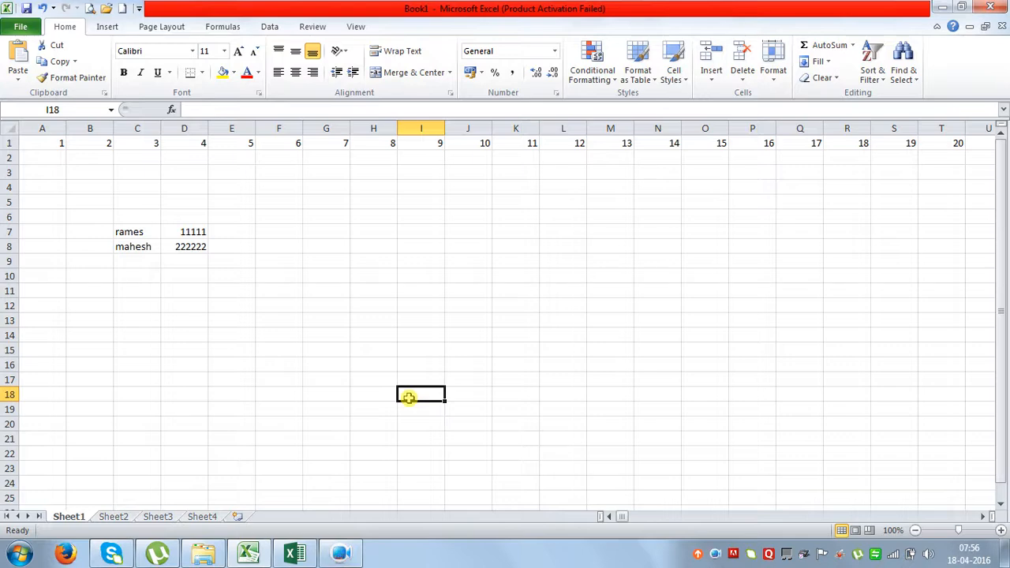
Link Sheet1's I18 to D8 with =d8, and Sheet4's H12 to the name mahmob.
text(=d)
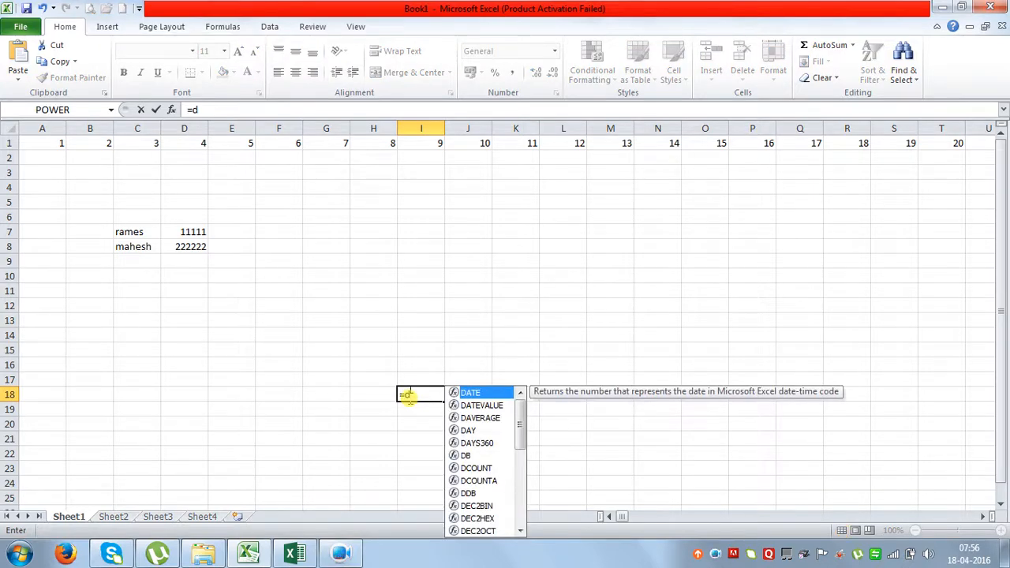
text(8)
key(Return)
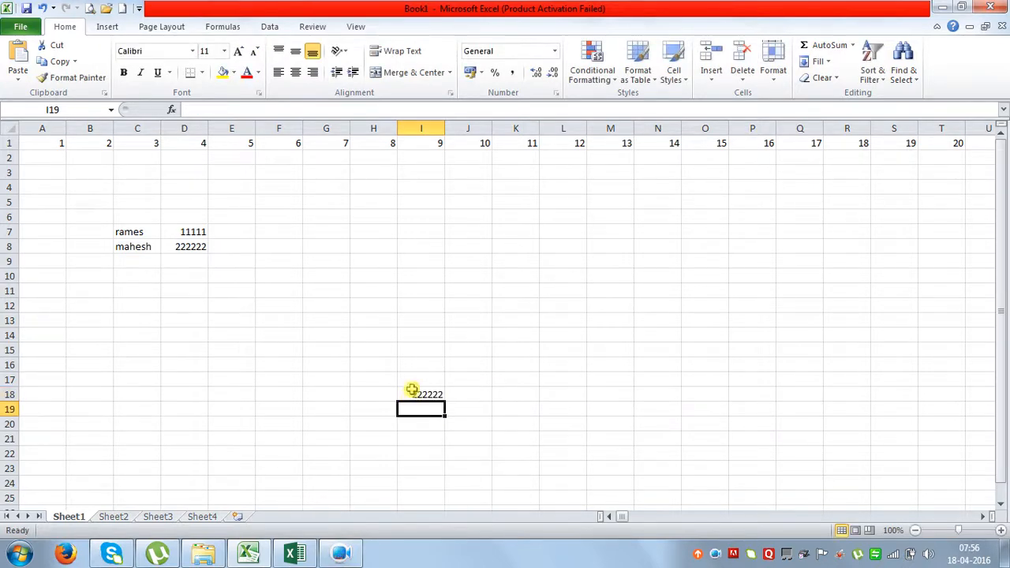
click(162, 517)
click(199, 519)
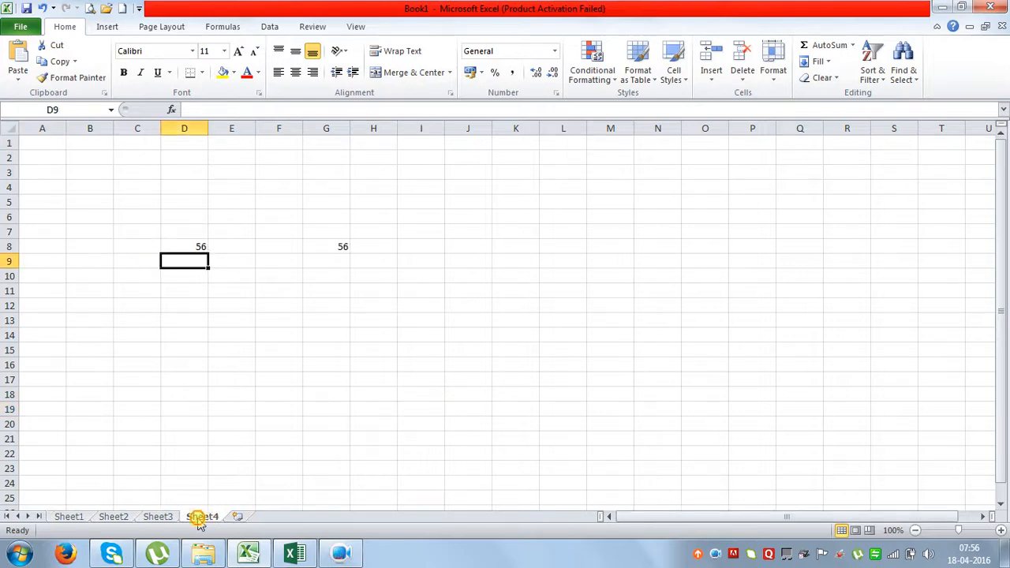
click(361, 310)
text(=)
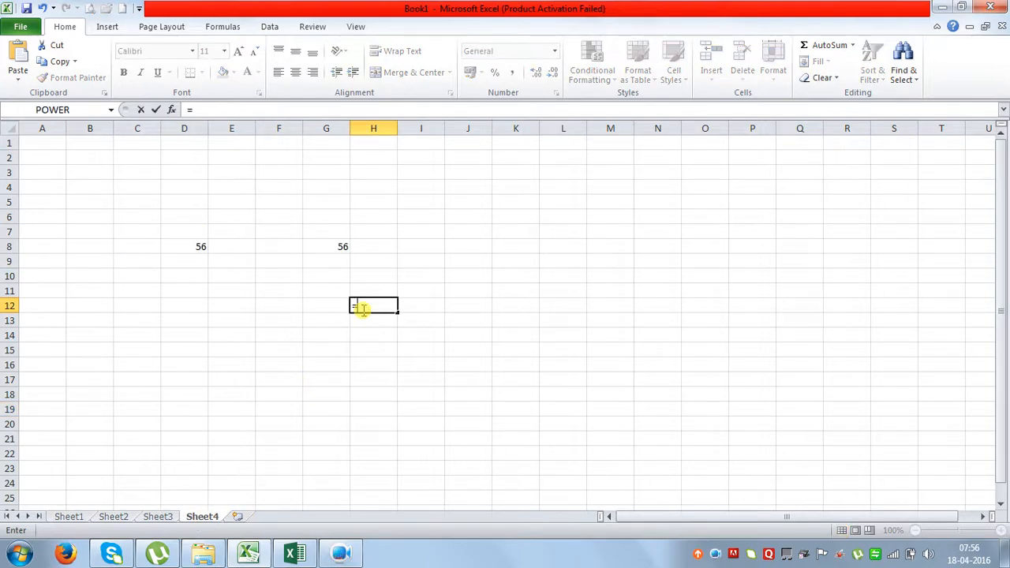
text(mah)
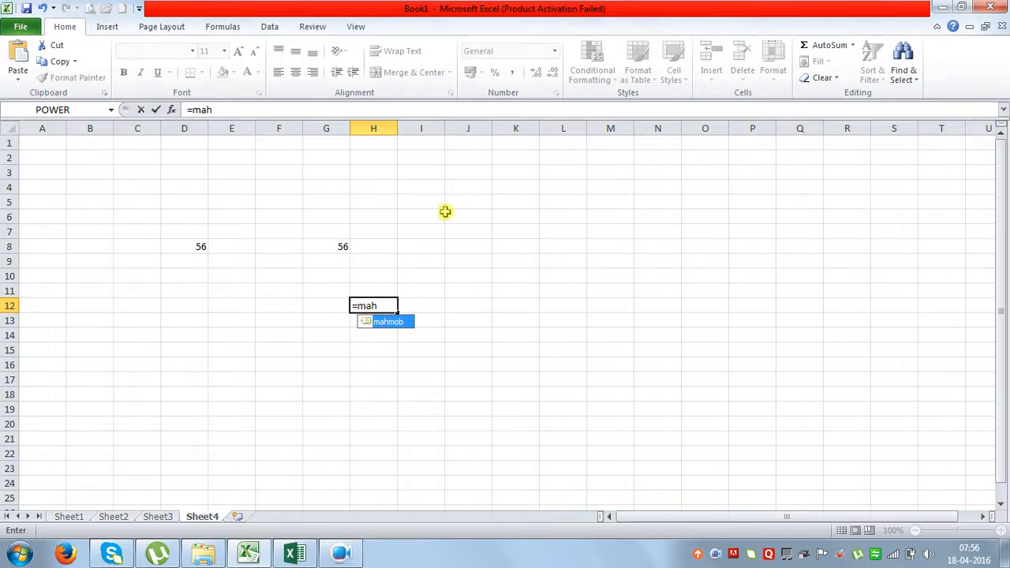
double_click(387, 323)
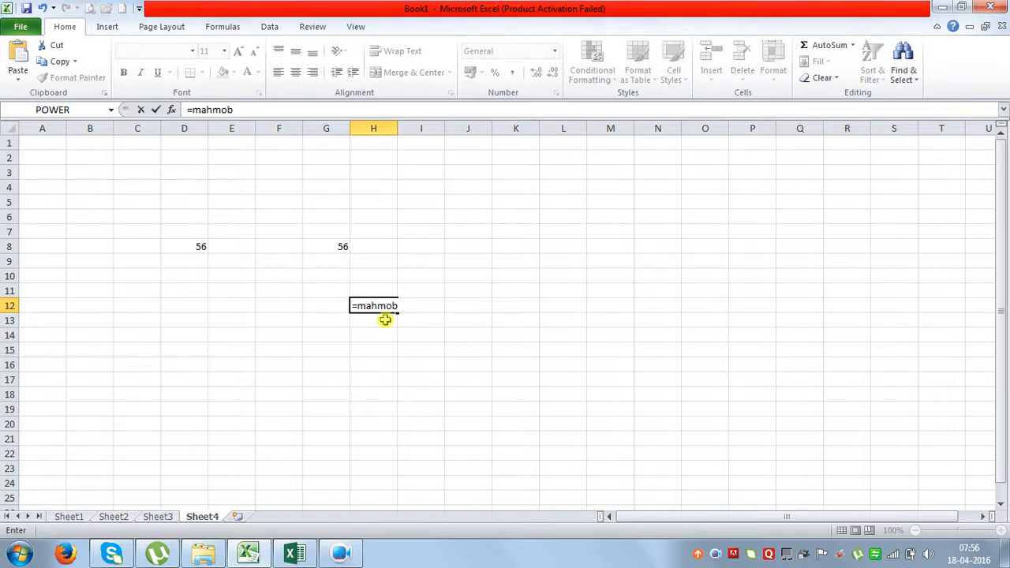
key(Return)
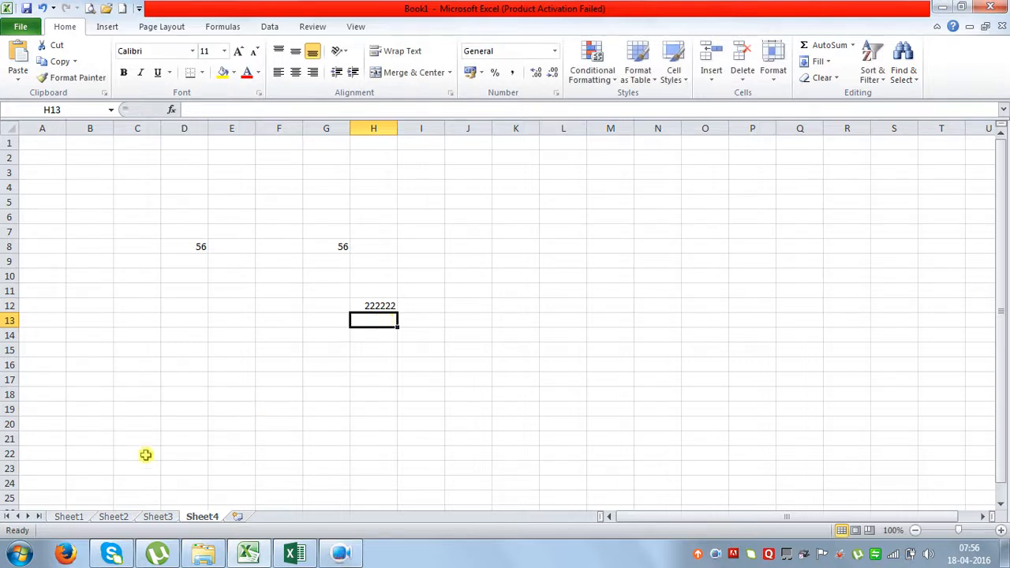
Change Sheet1's D8 to 25 and confirm Sheet4's linked cell shows 25.
click(82, 517)
click(193, 246)
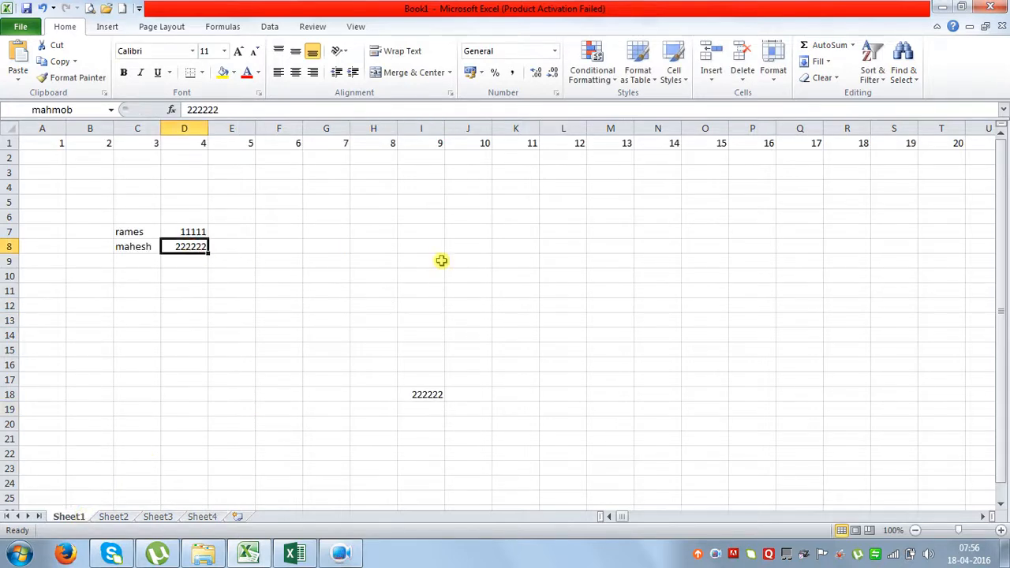
text(25)
key(Return)
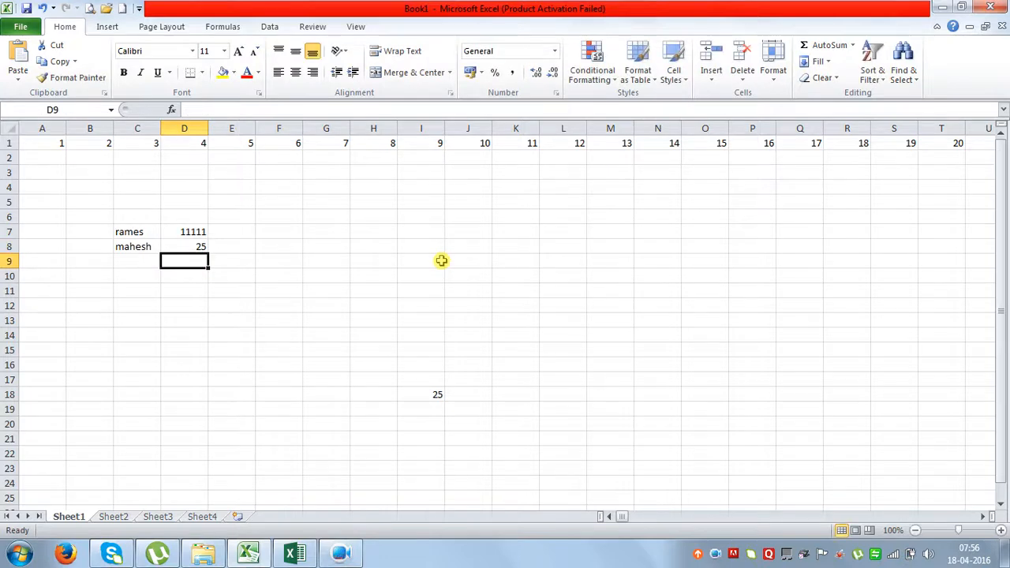
click(205, 517)
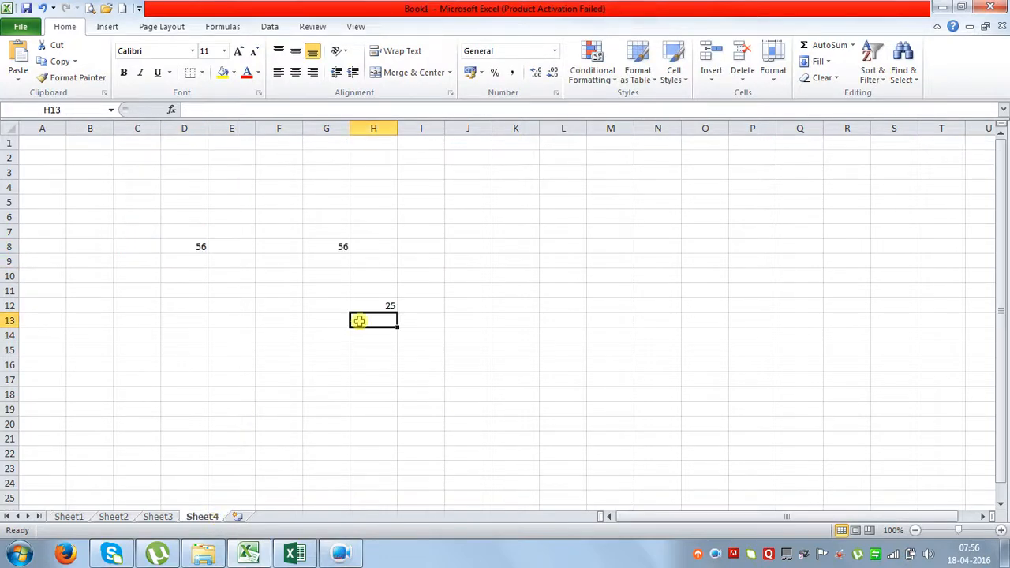
click(68, 516)
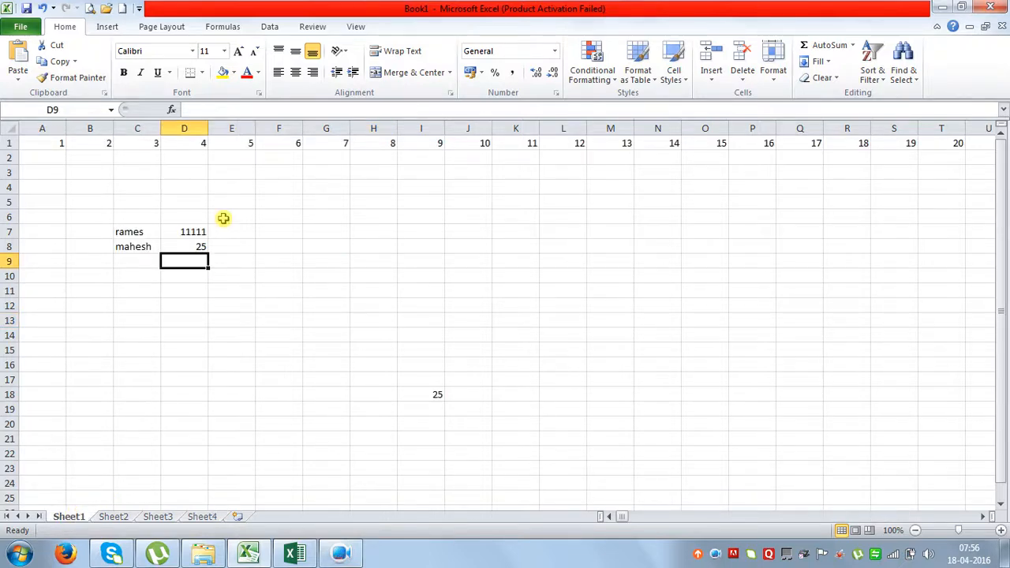
Check D8's name, then select the C7:D8 block holding rames and mahesh.
click(189, 247)
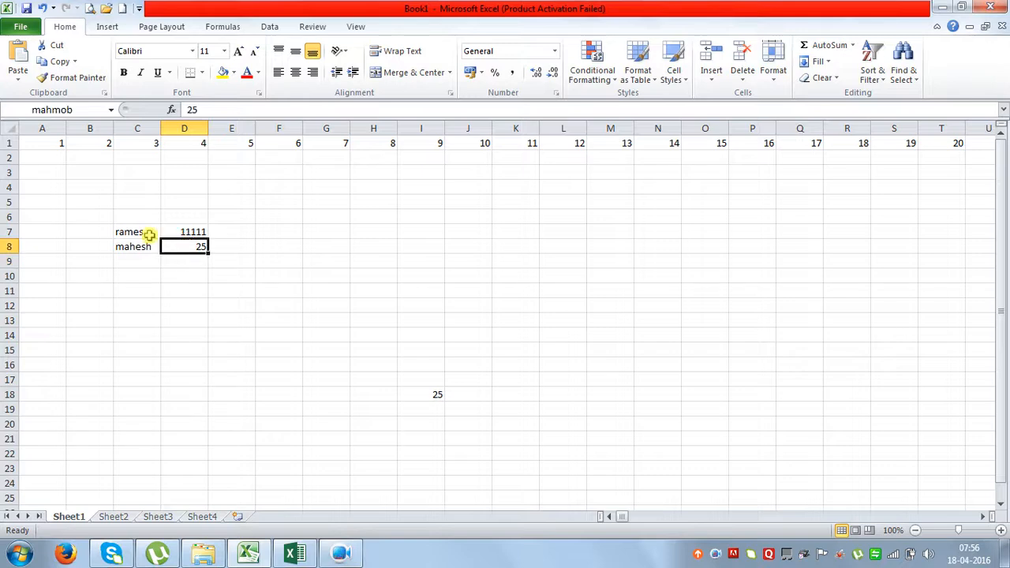
drag(149, 235, 187, 247)
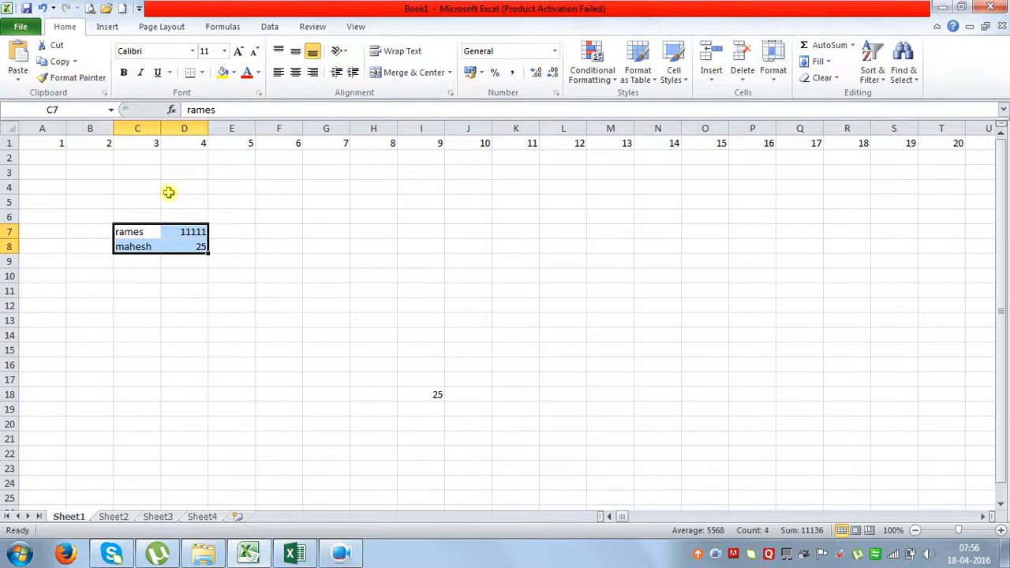
mouse_move(341, 557)
Browse the screen recorder's recording mode, audio and tools choices, then close its options.
click(341, 549)
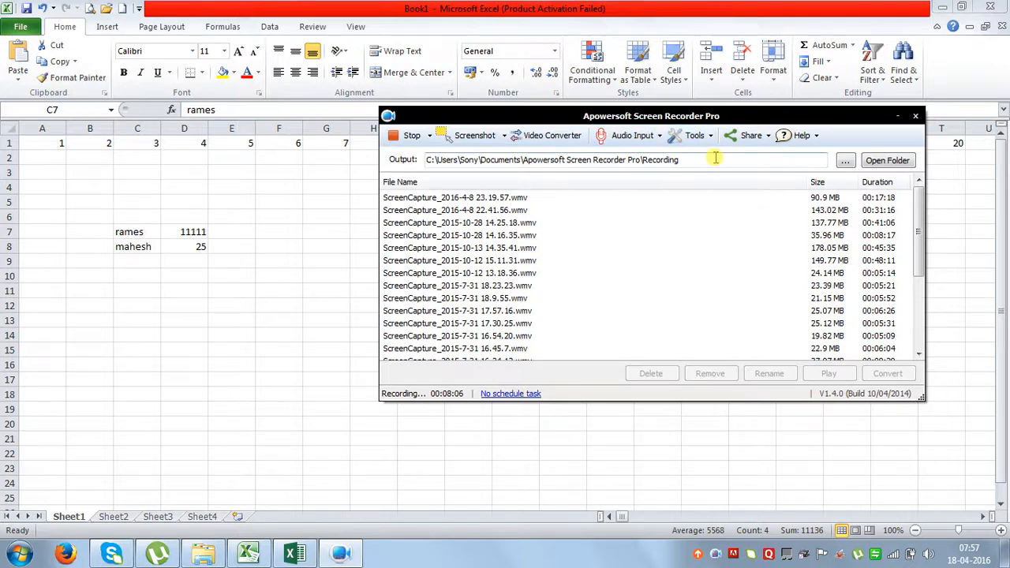
click(429, 136)
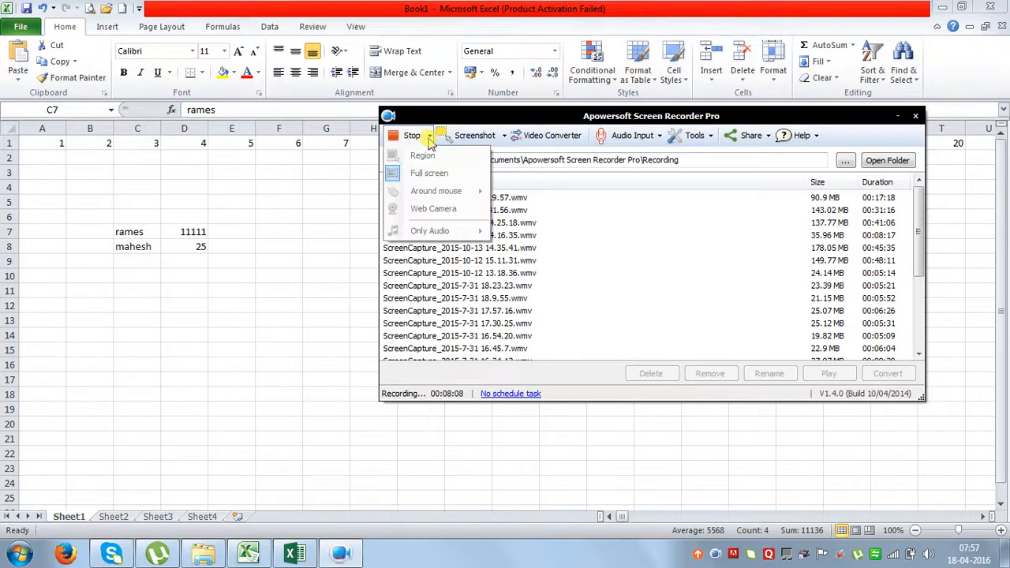
click(430, 139)
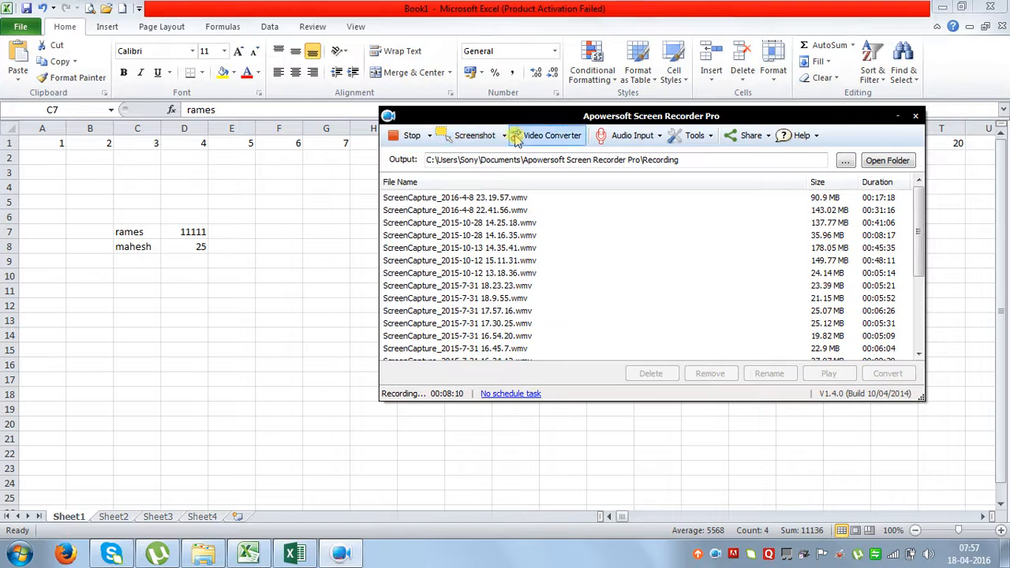
click(693, 135)
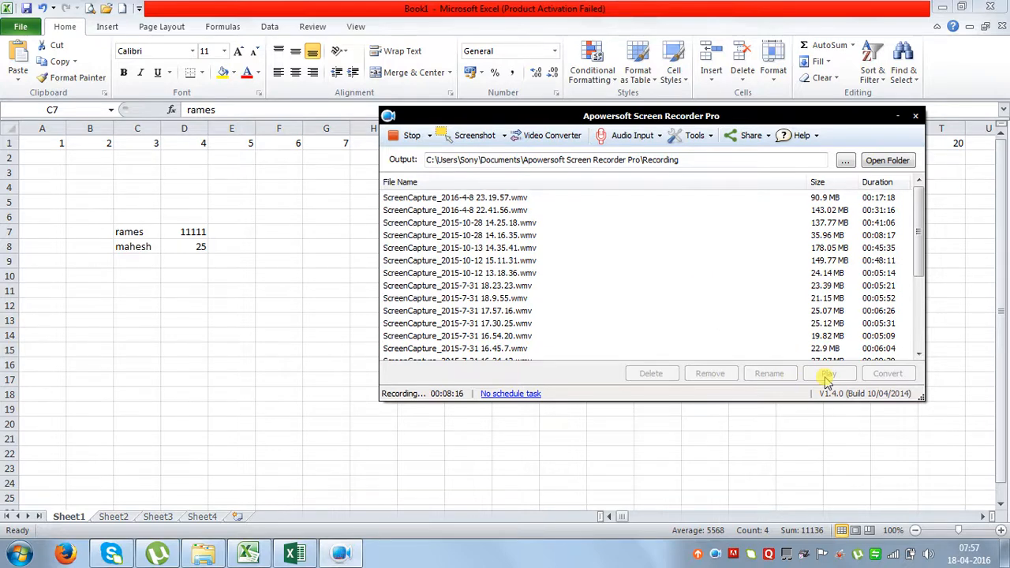
click(658, 144)
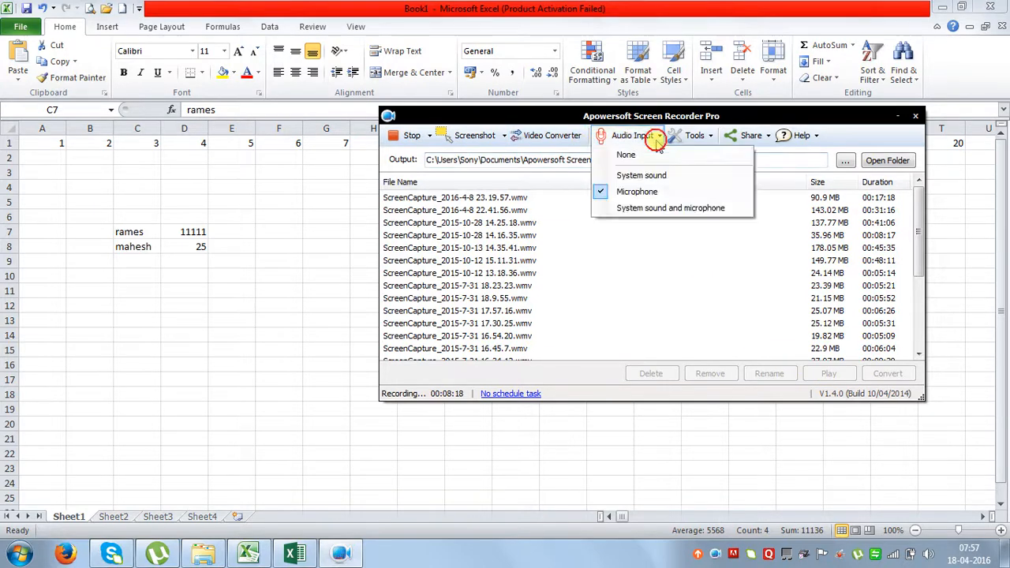
click(698, 137)
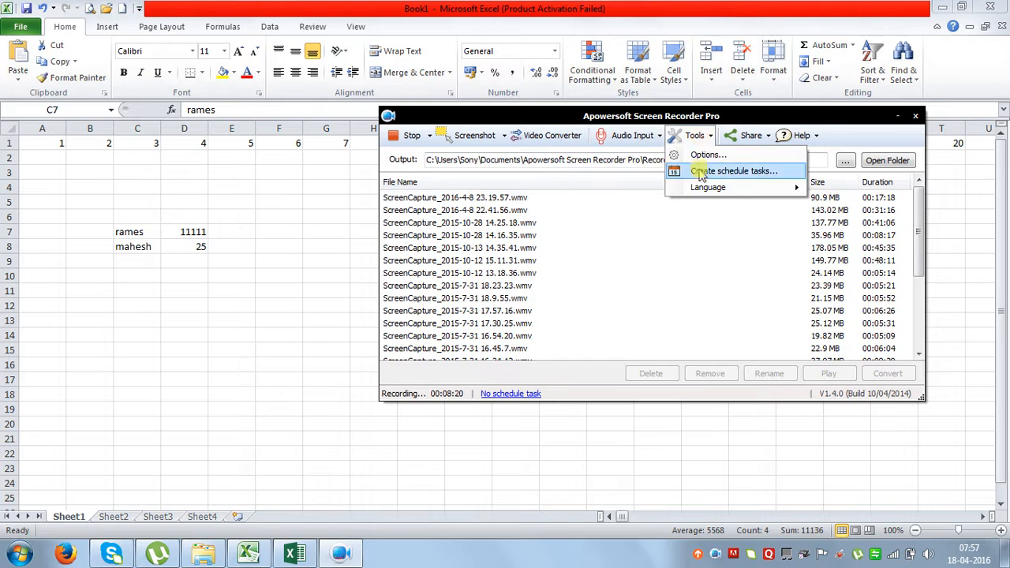
click(700, 159)
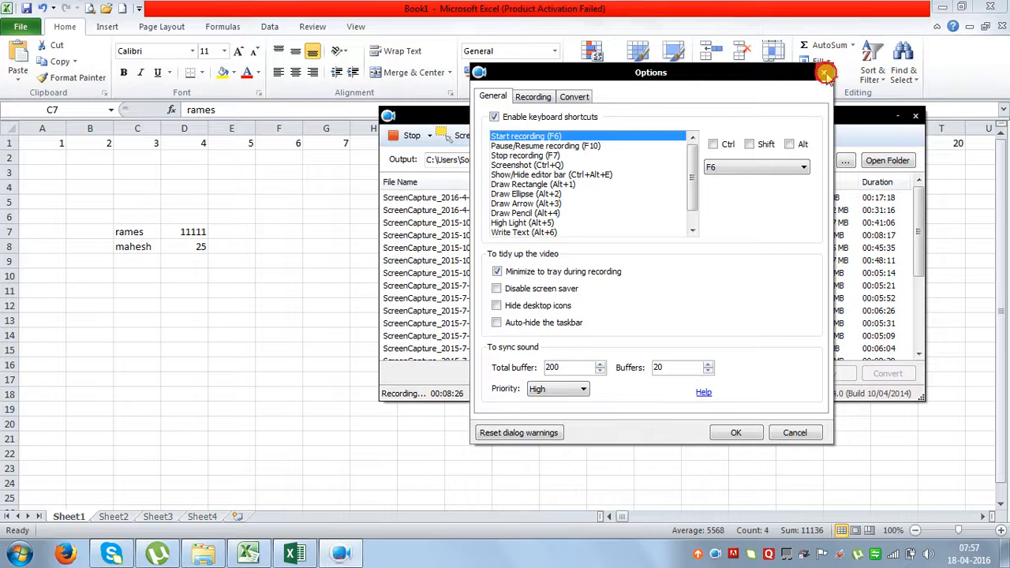
click(826, 74)
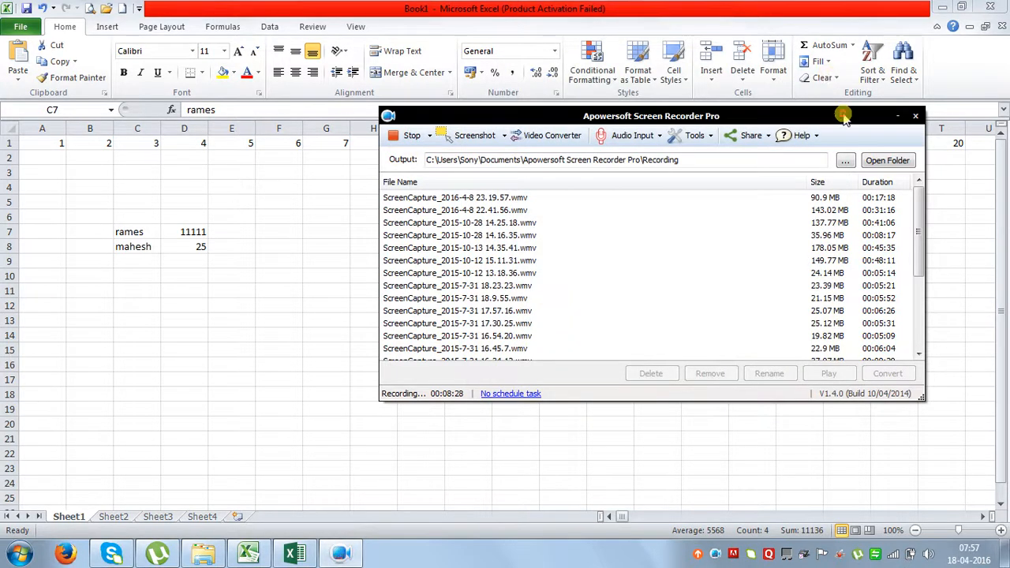
Minimize the screen recorder window so the Excel sheet shows again.
click(897, 116)
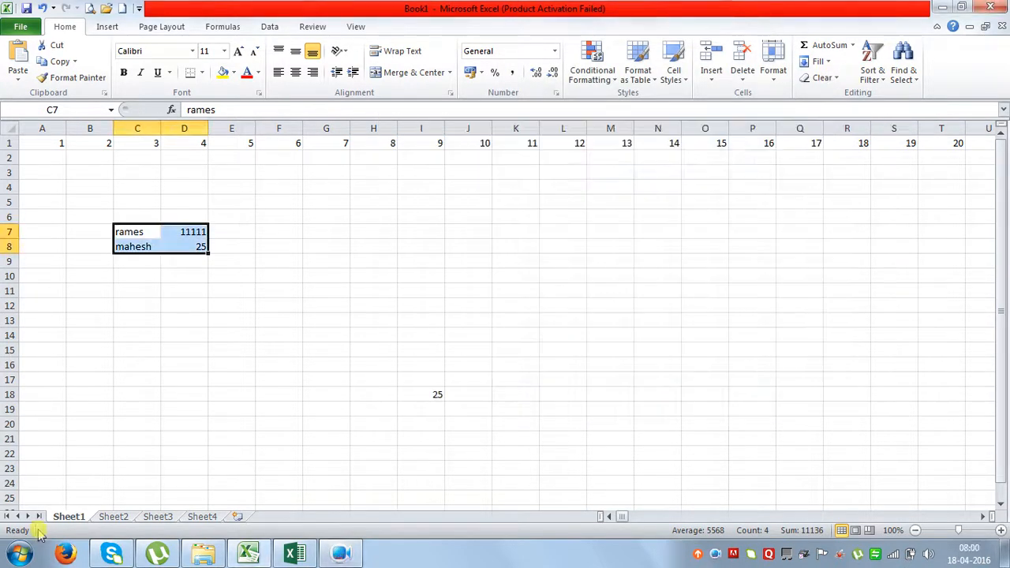
click(340, 553)
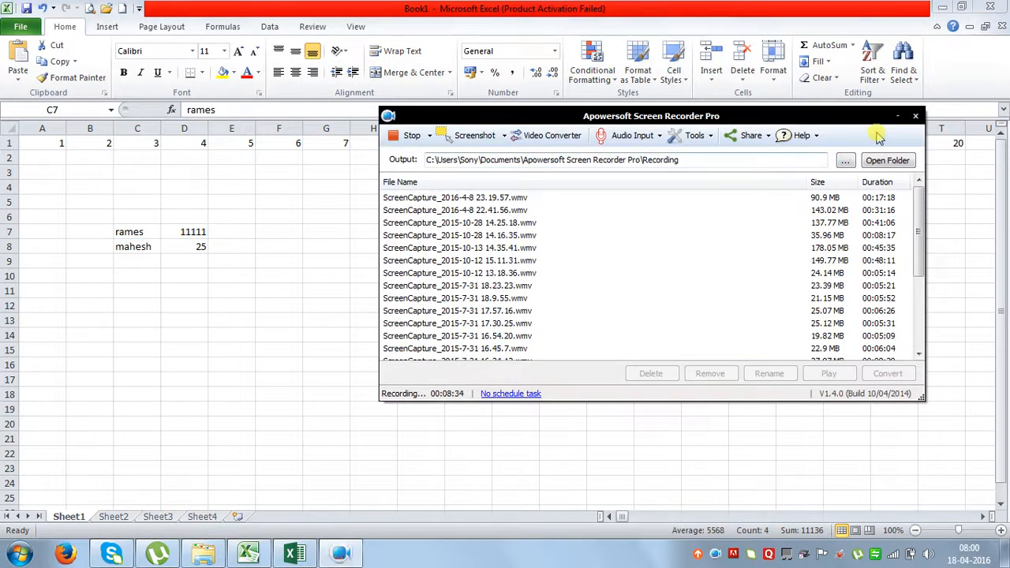
click(897, 116)
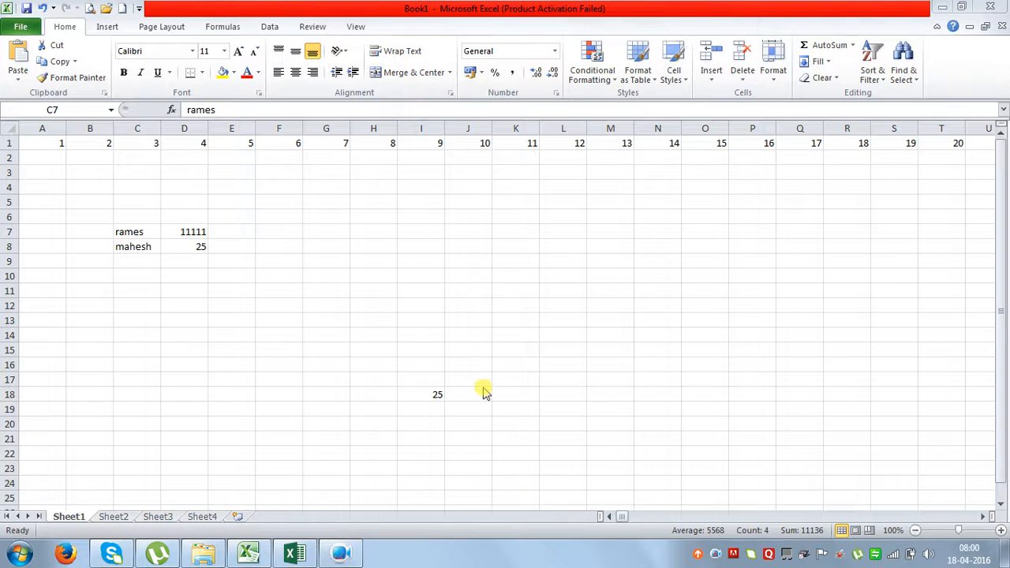
click(320, 288)
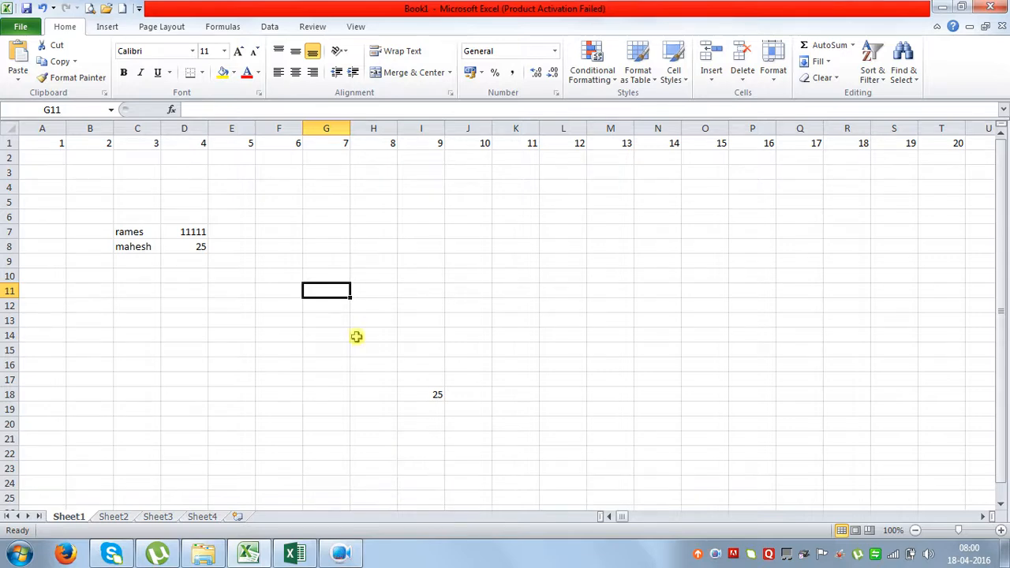
drag(140, 231, 178, 244)
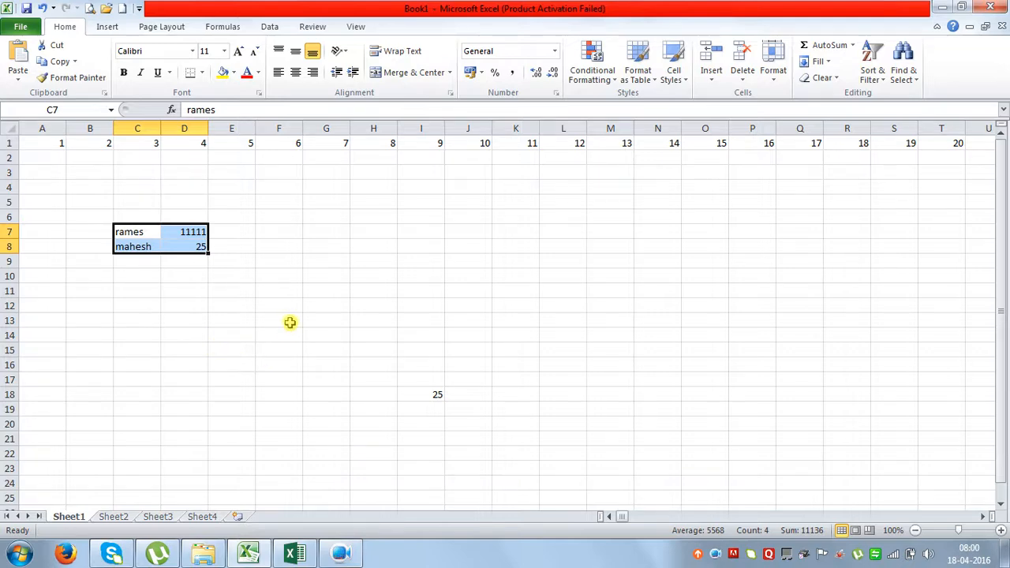
click(365, 203)
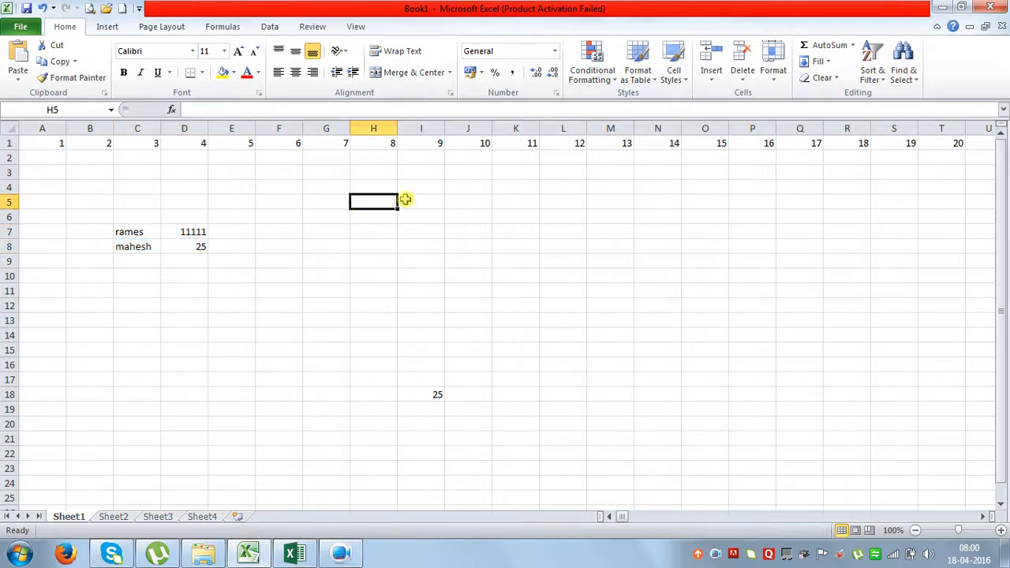
Enter =45+56+855+54 in H5 to get 1010.
text(=)
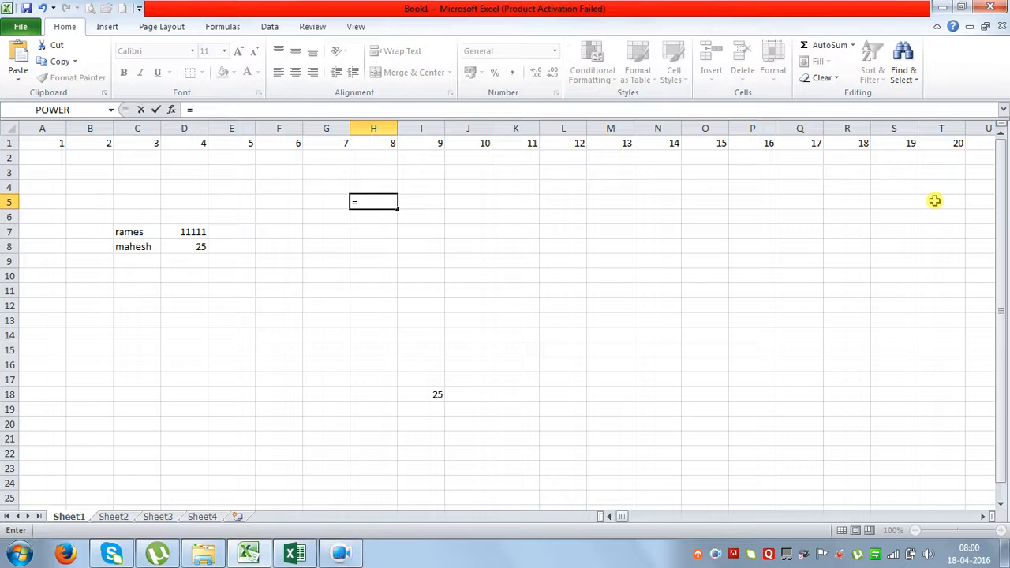
text(45+56+855+54)
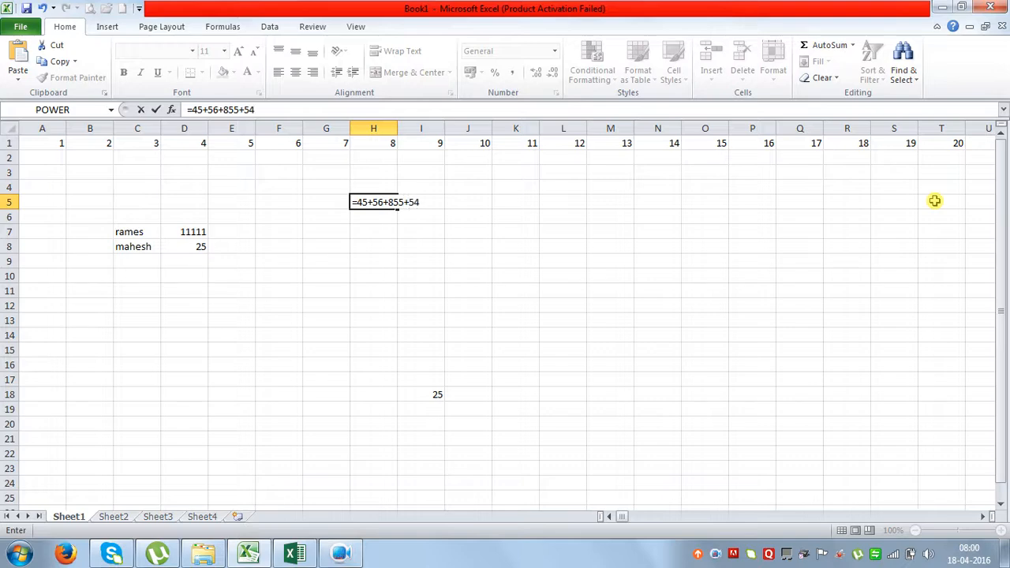
key(Return)
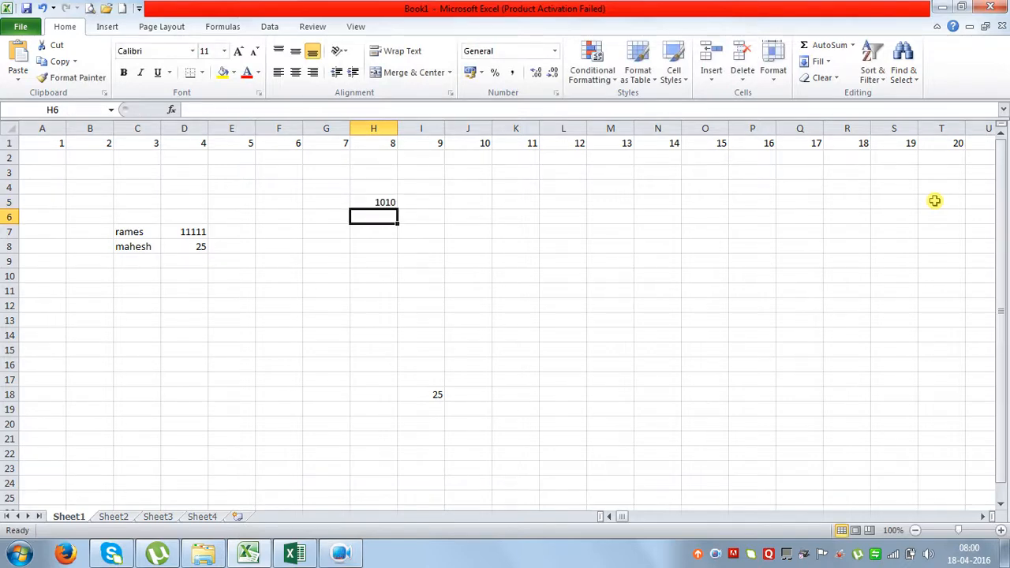
key(Up)
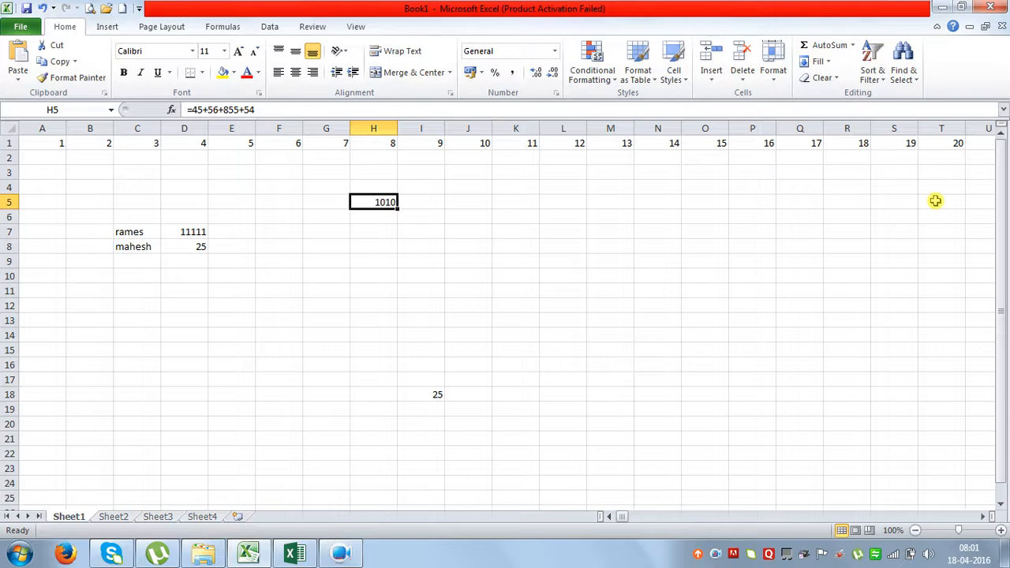
Enter +9+8+6+5+ in H6, accepting Excel's correction to =9+8+6+5.
key(Down)
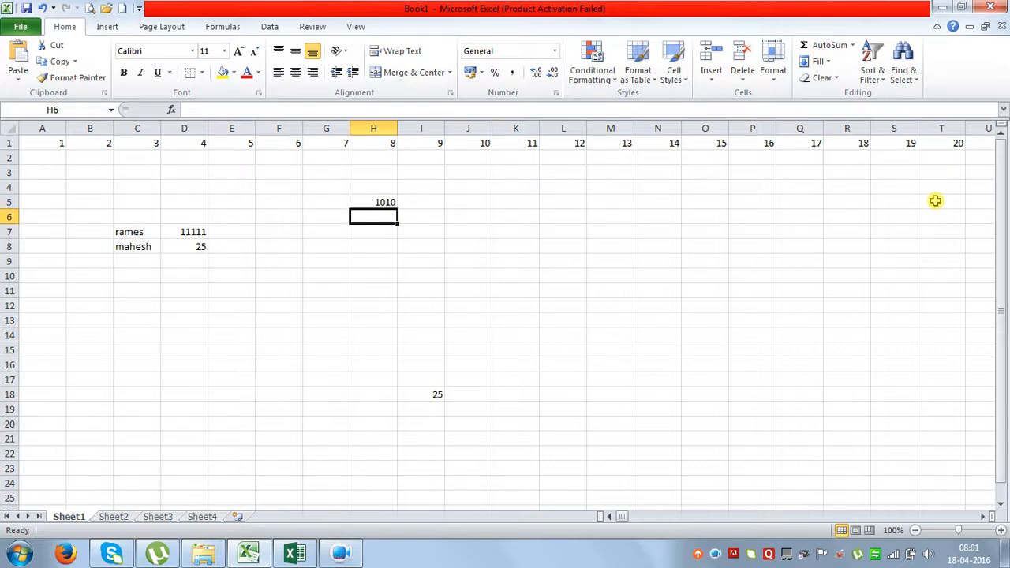
text(+9)
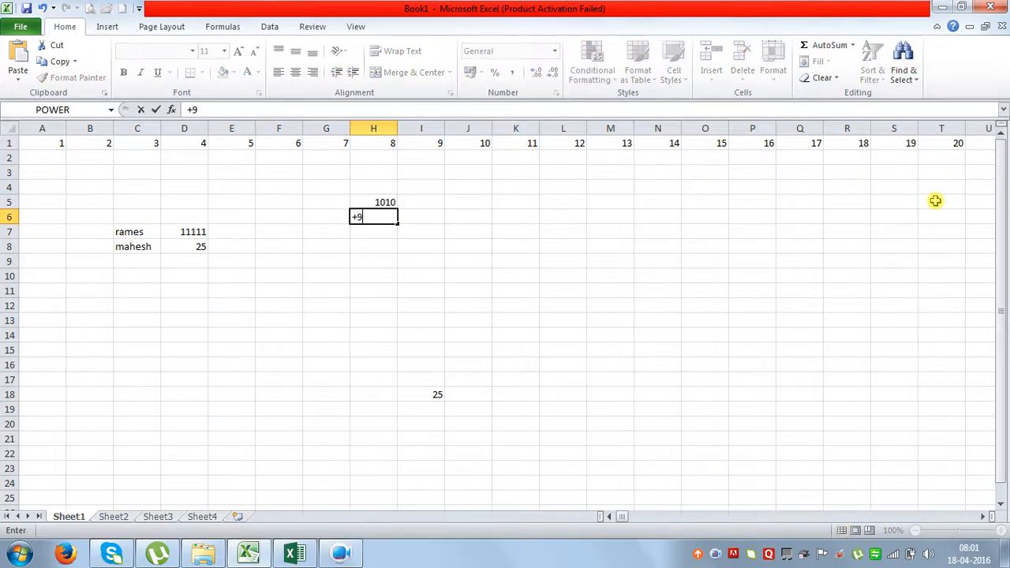
text(+8+6+5+)
key(Return)
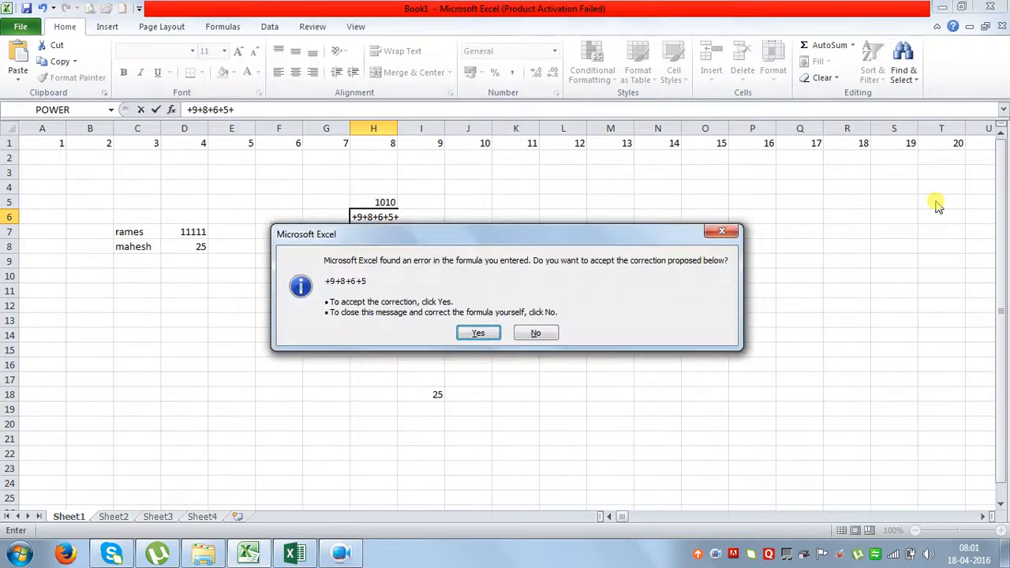
key(Return)
key(Up)
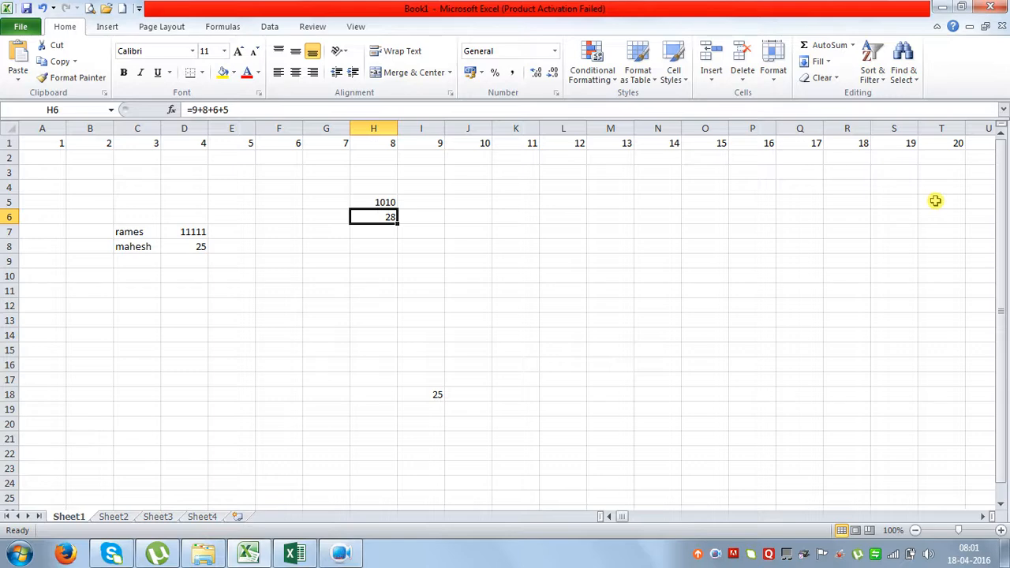
key(F2)
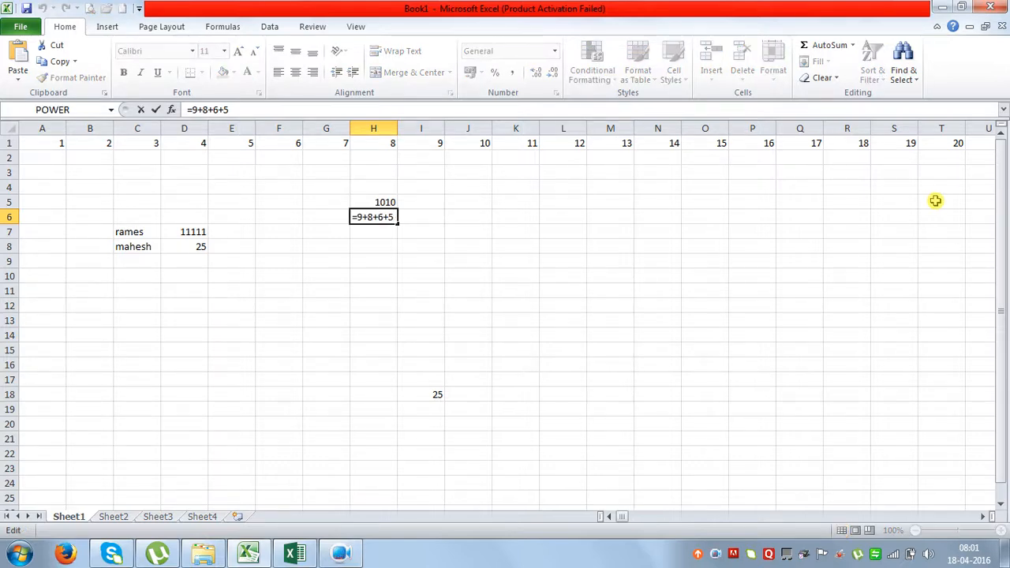
Prefix the H6 and H5 formulas with an apostrophe so they display as text.
key(Home)
text(')
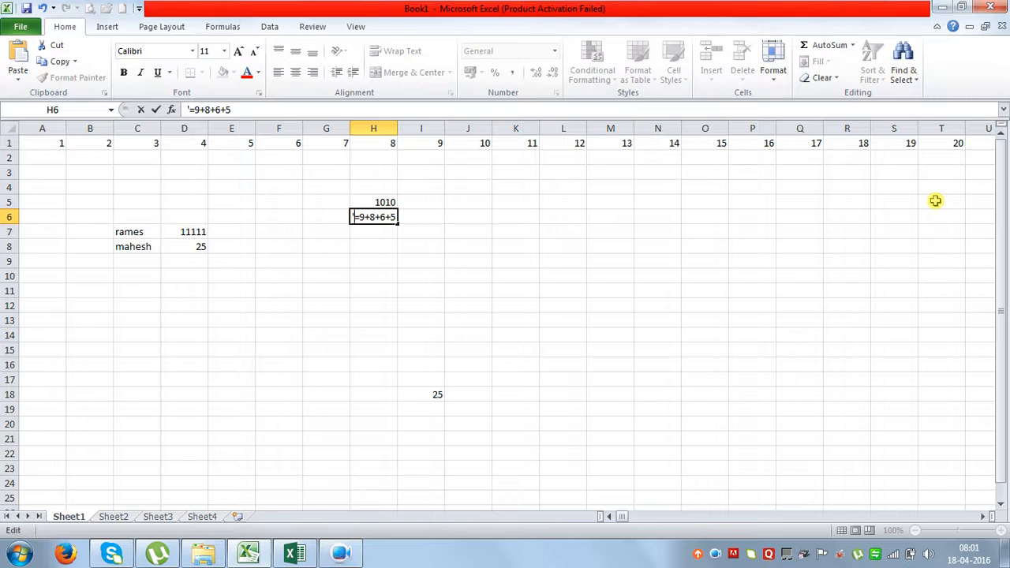
key(Return)
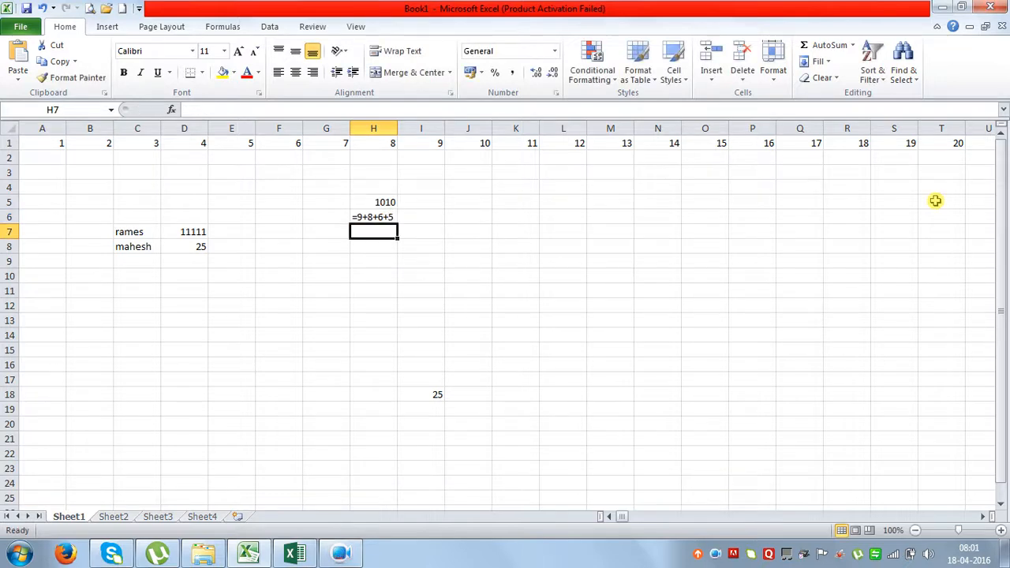
key(Up)
key(Up)
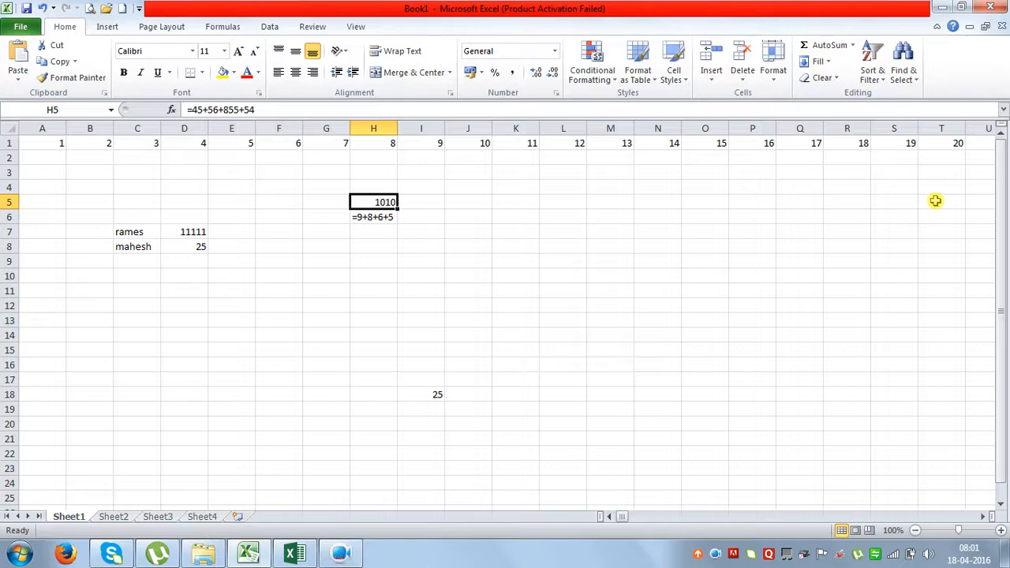
key(F2)
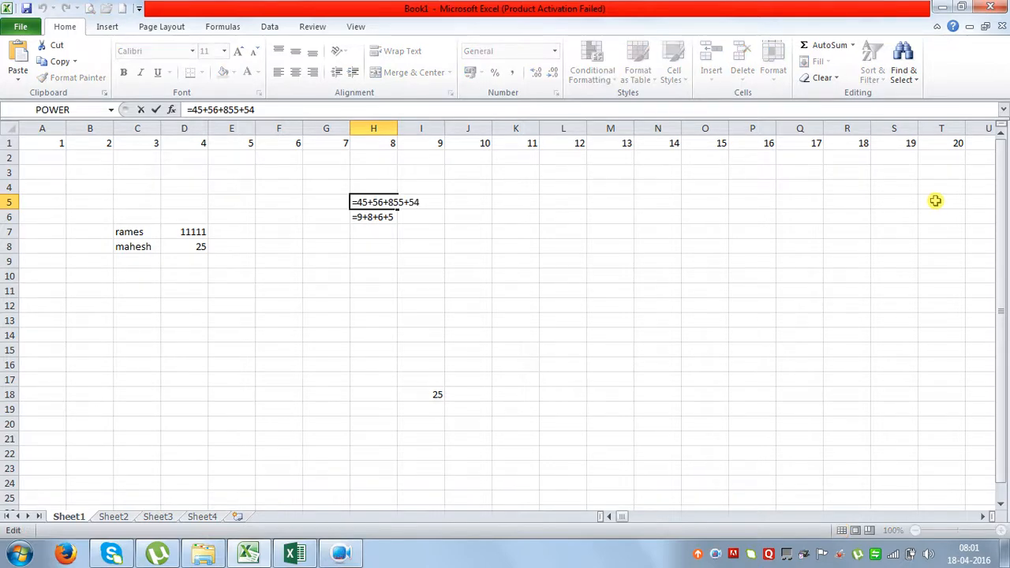
key(Left)
key(Home)
text(')
key(Return)
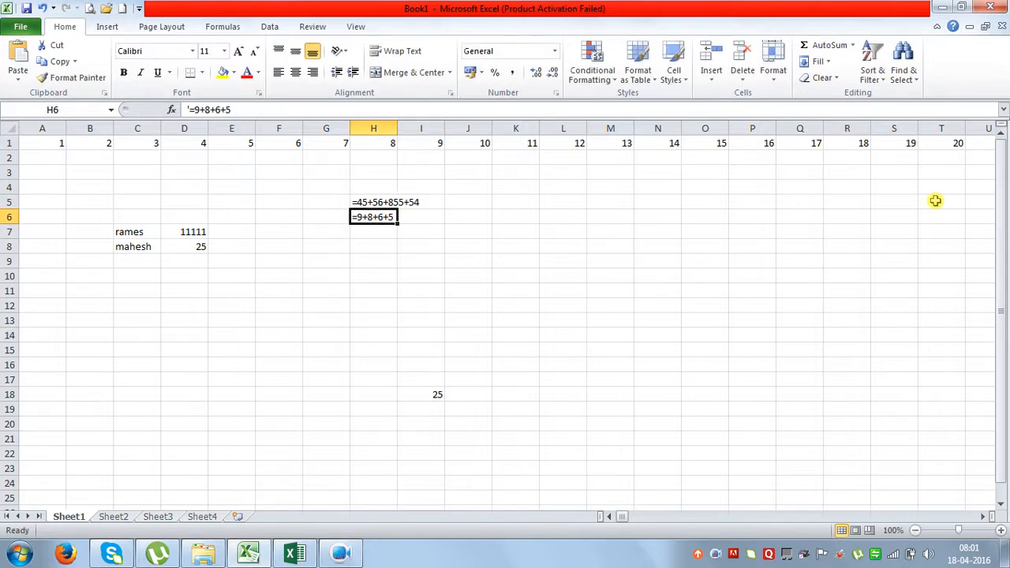
Check D7's value 11111, then enter the reference =d7 in H12.
click(285, 377)
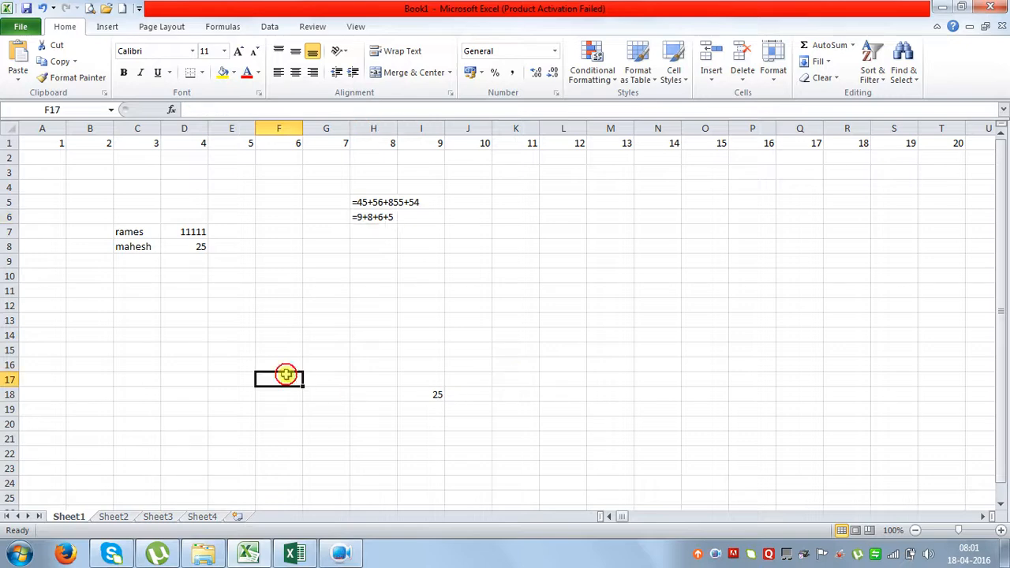
click(201, 230)
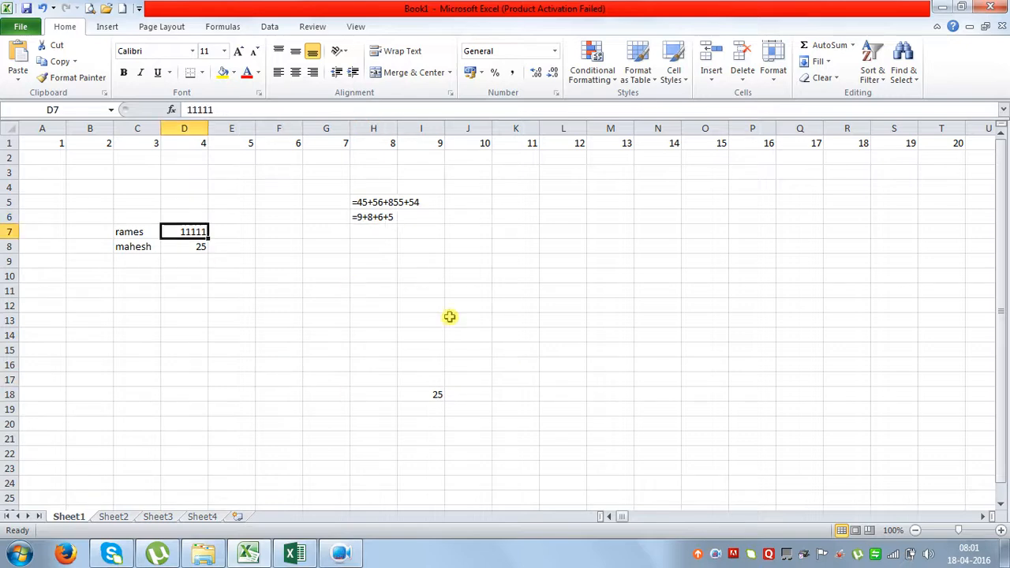
click(368, 304)
text(=d7)
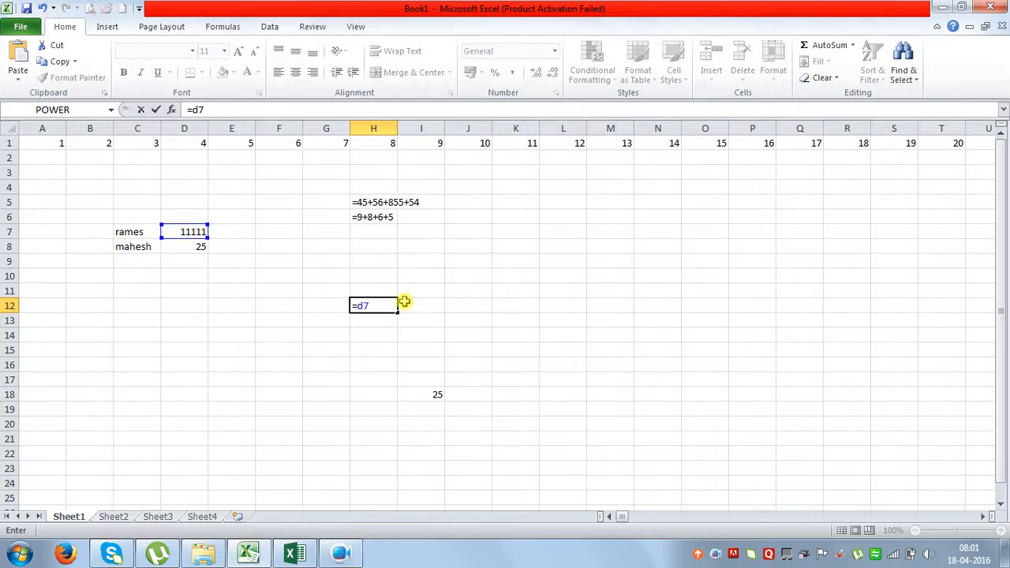
key(Return)
click(383, 307)
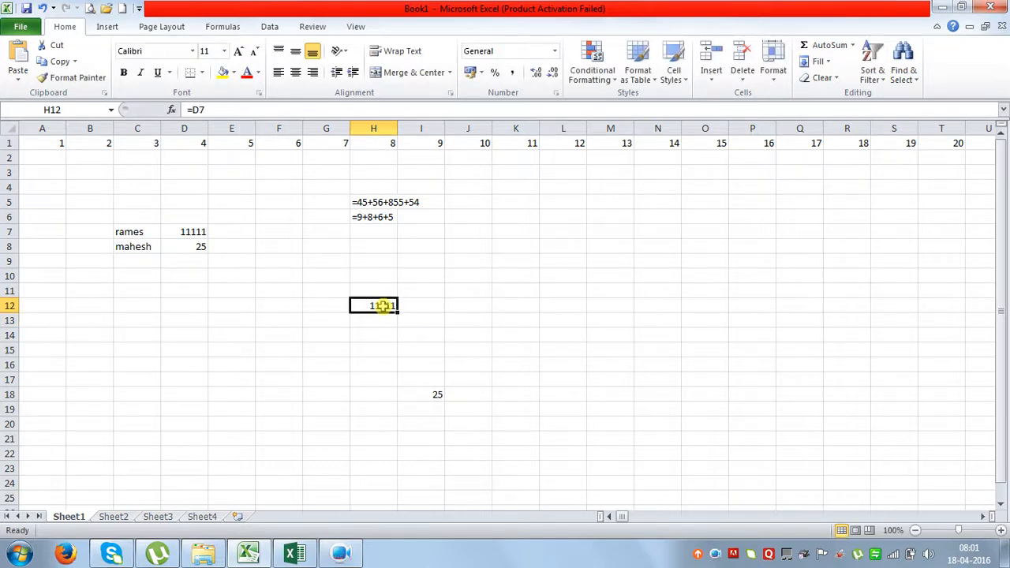
click(184, 109)
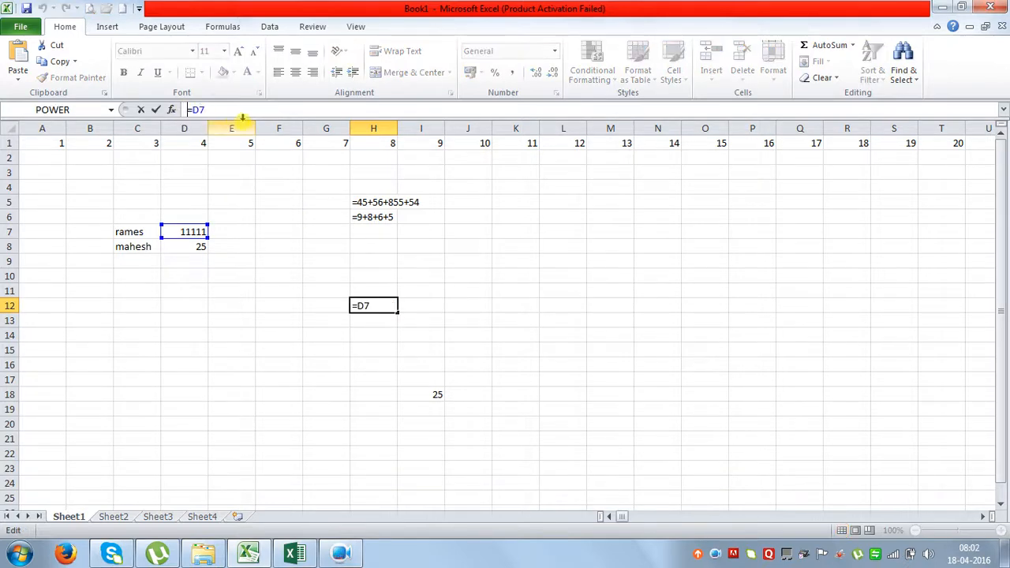
key(Return)
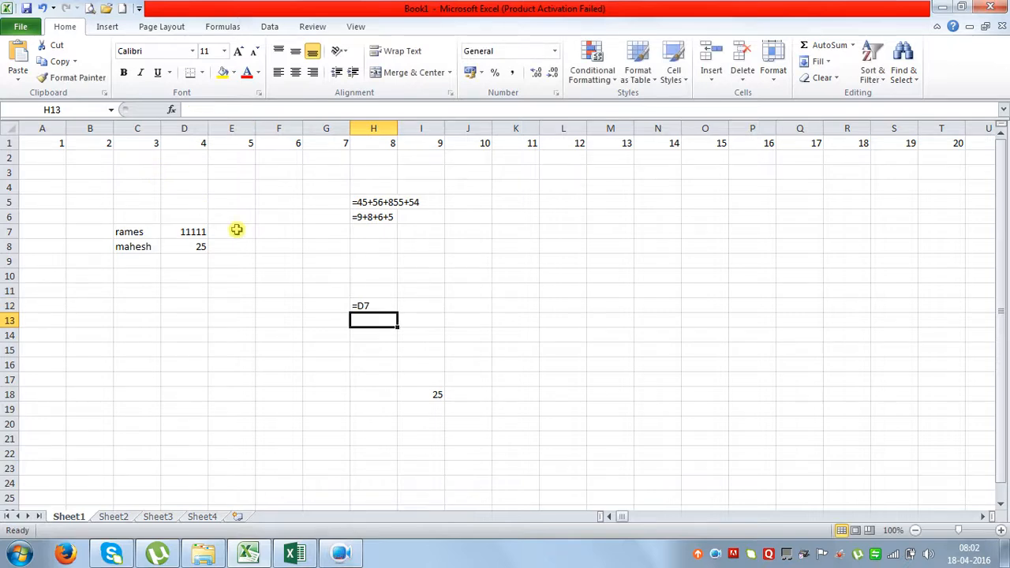
Correct the first student name in C7 and add the prefix 'mr' before it.
click(143, 231)
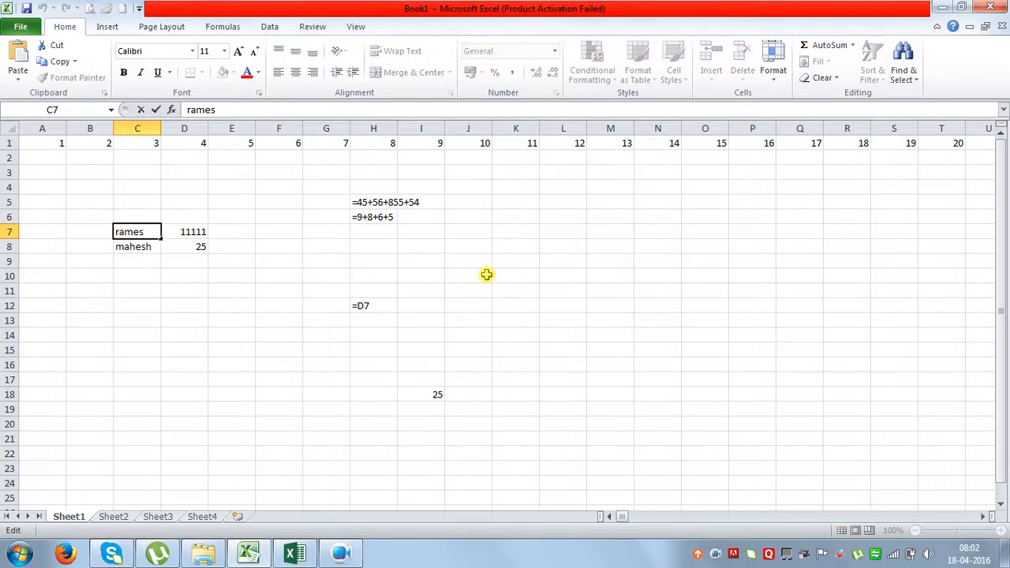
text(h)
key(Return)
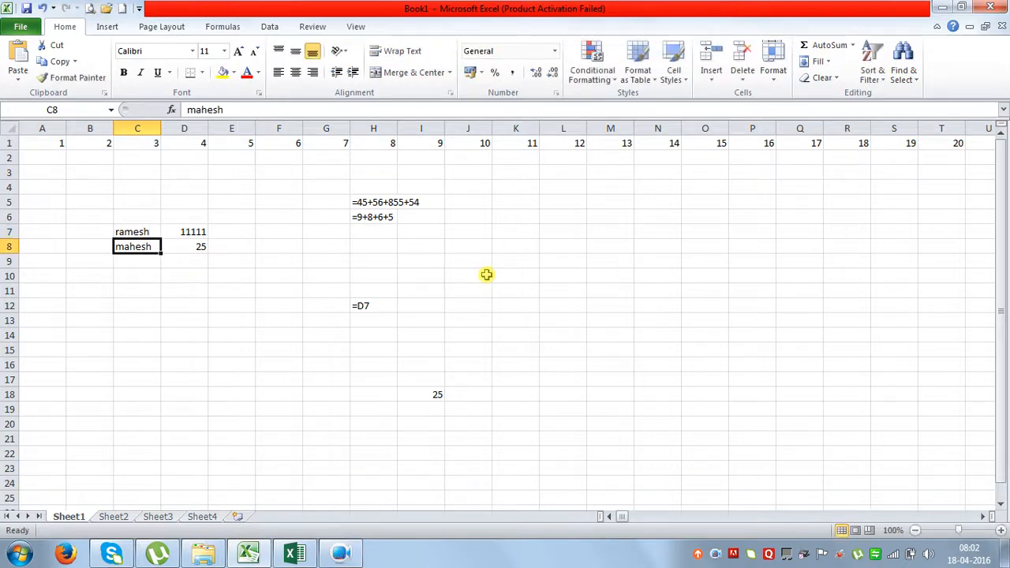
double_click(151, 229)
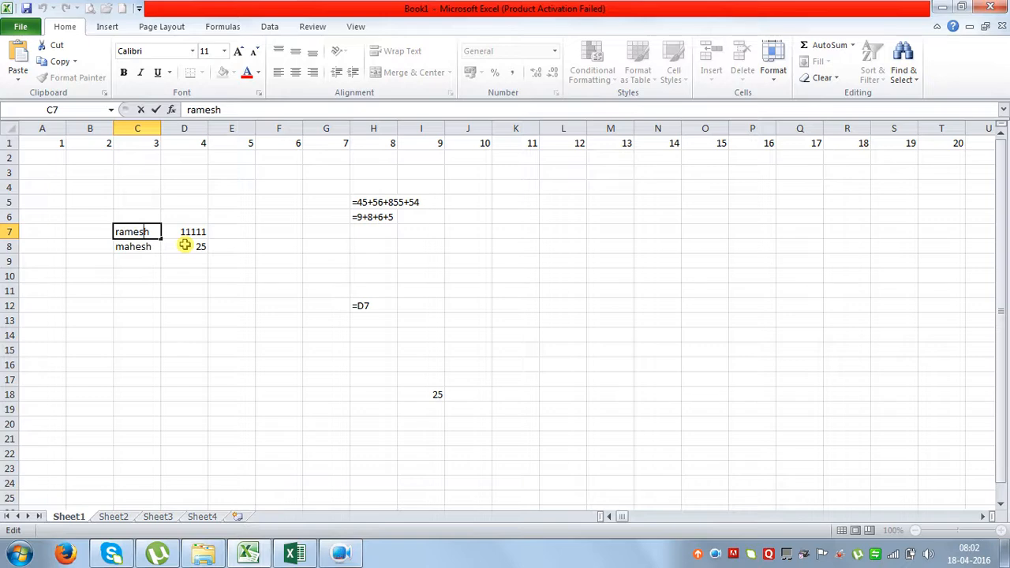
key(Home)
text(mr)
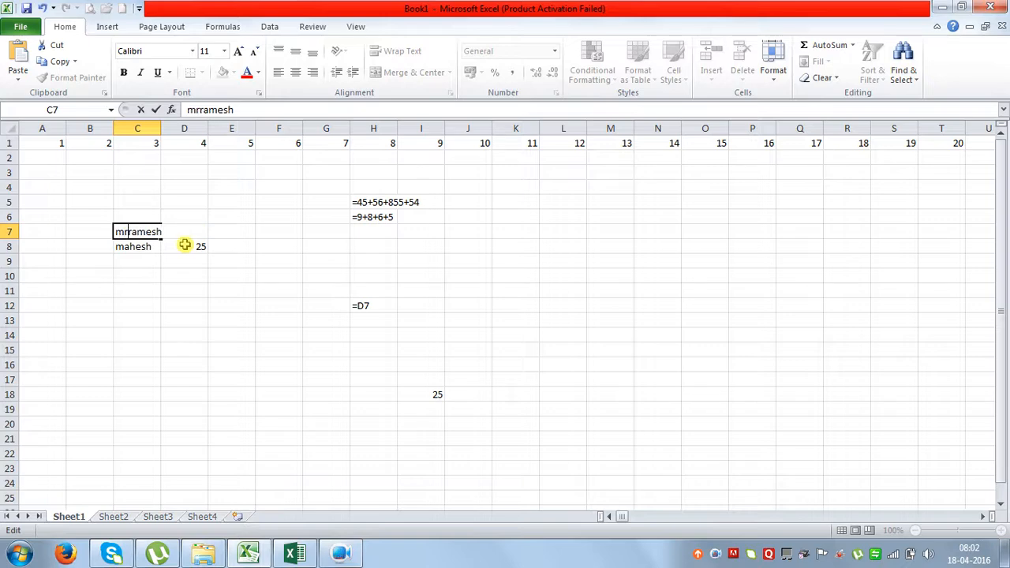
key(Return)
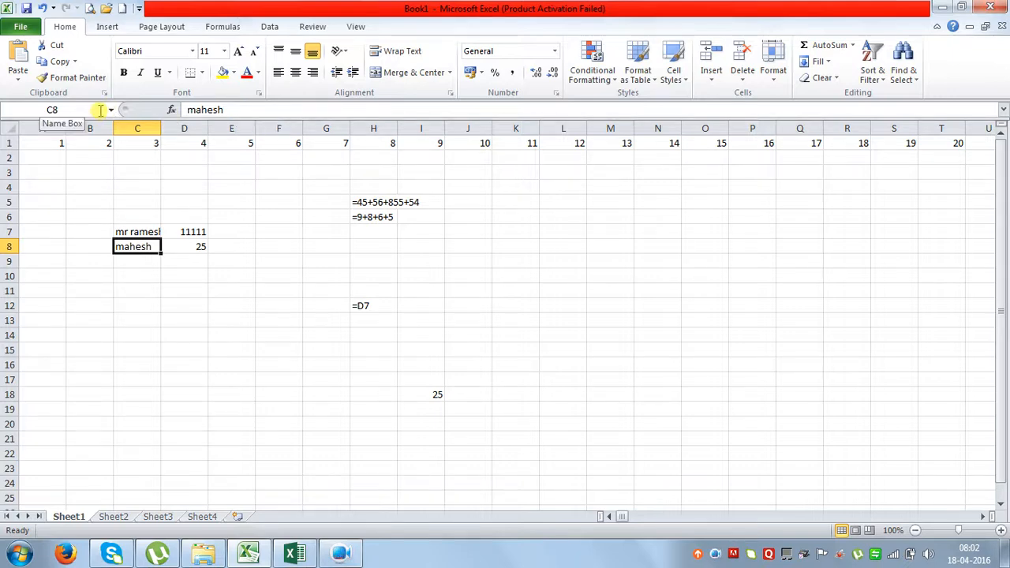
Autofit column C so the full name in C7 shows.
click(211, 334)
drag(159, 124, 160, 124)
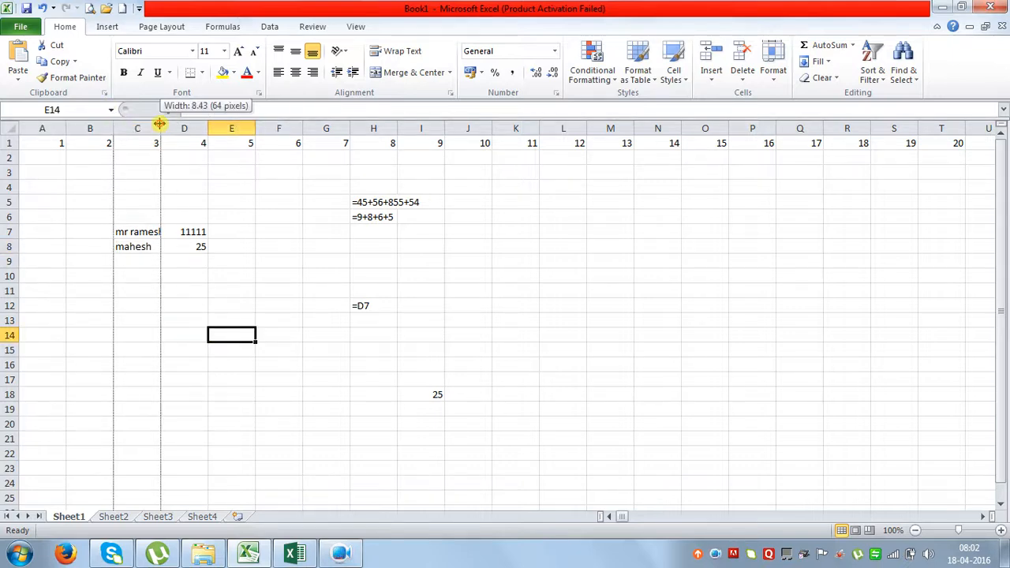
double_click(159, 124)
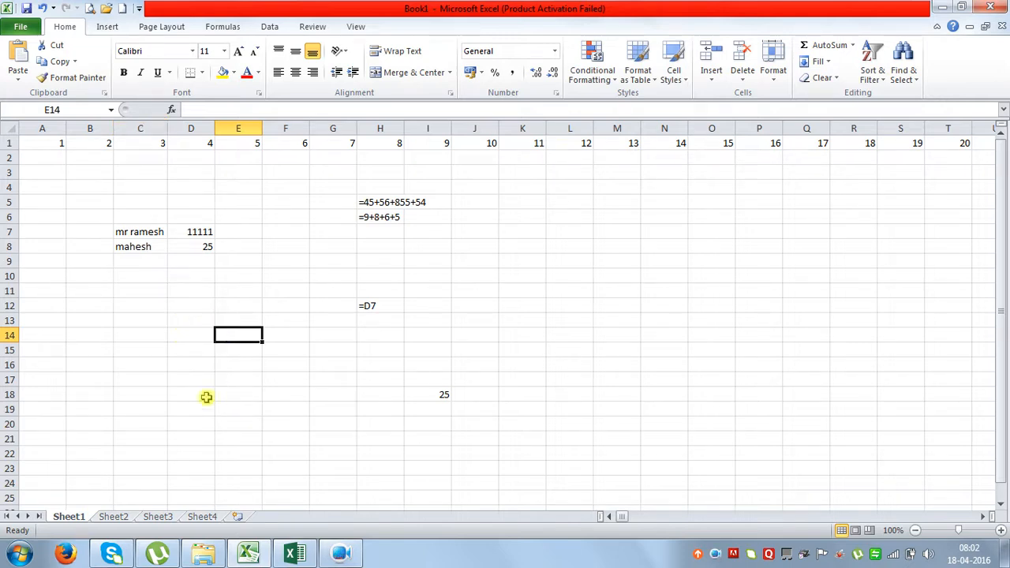
click(506, 228)
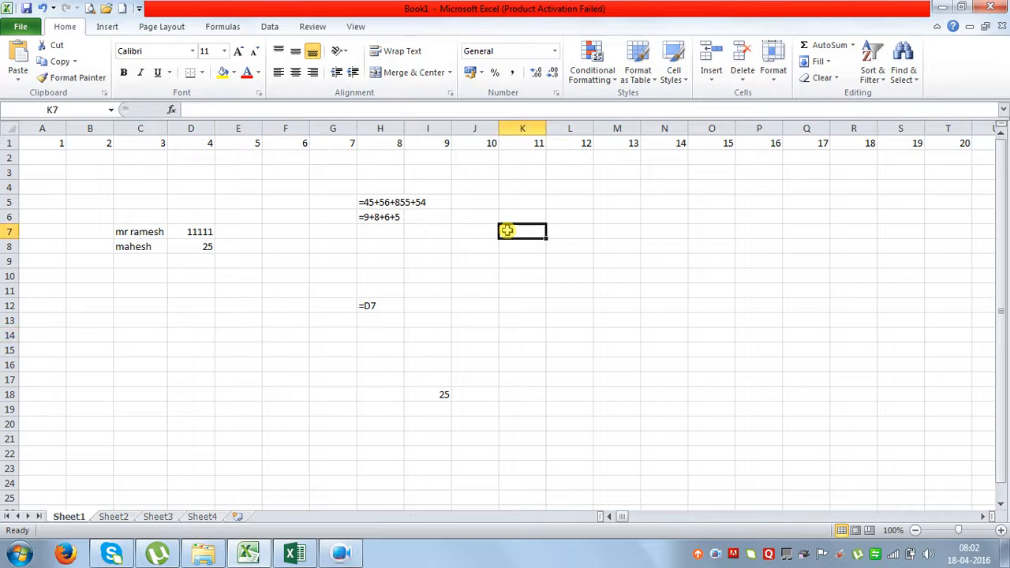
Starting at K7, enter headers Name, Sci, Mat, Comp, Eng, Hin, Tot, Per across the row.
text(Name)
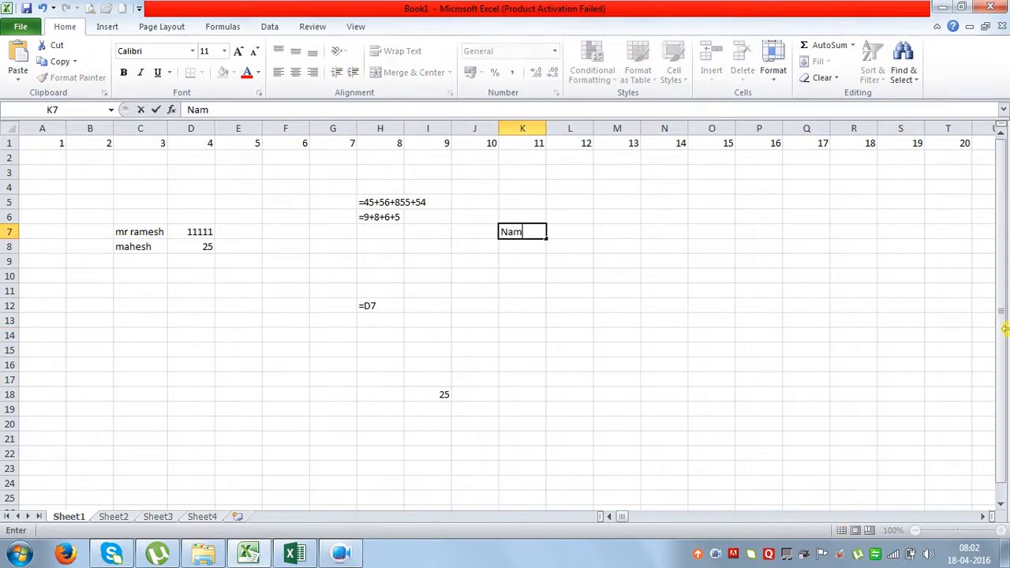
key(Tab)
key(Caps_Lock)
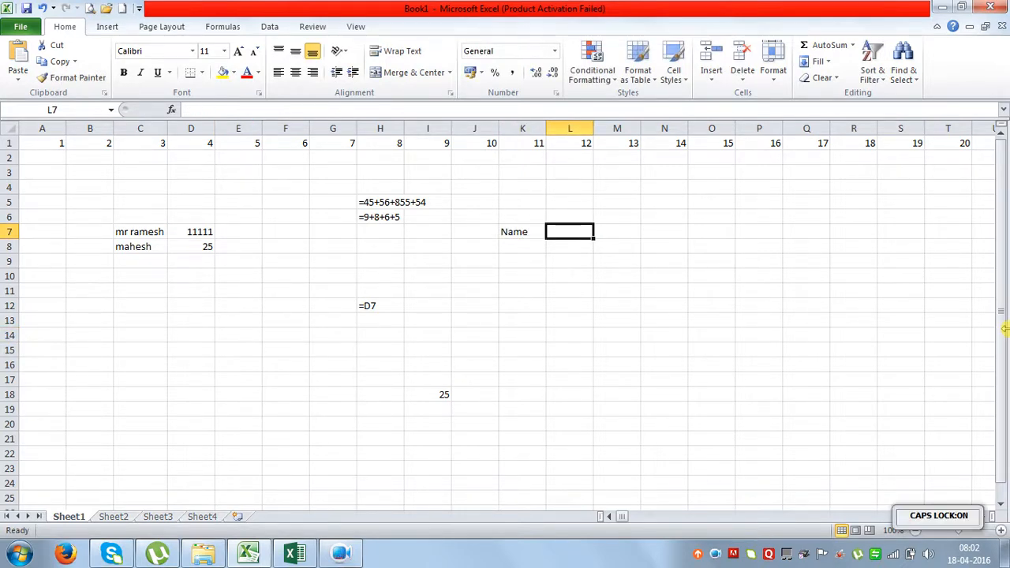
key(Caps_Lock)
text(Sci)
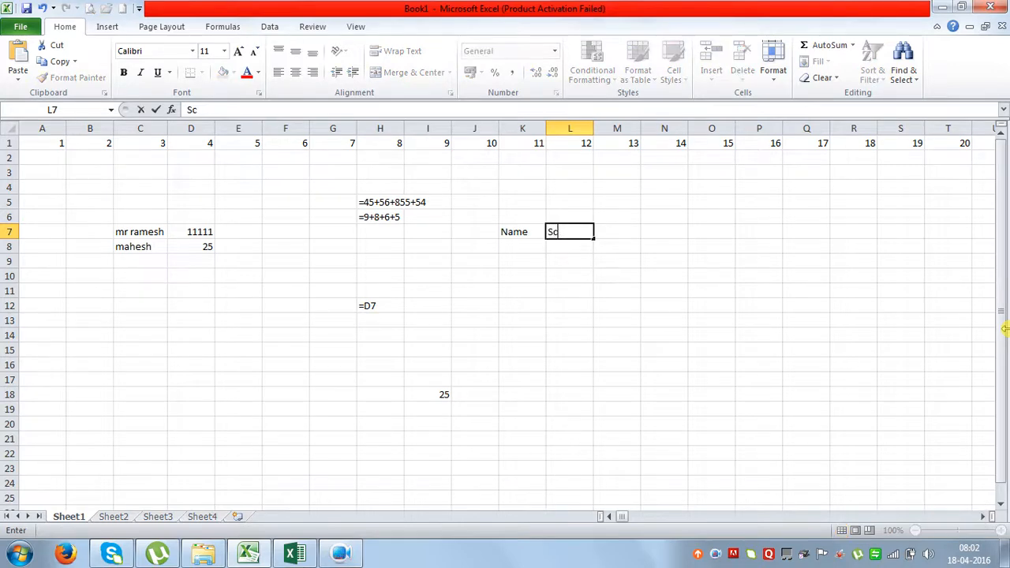
key(Tab)
text(Mat)
key(Tab)
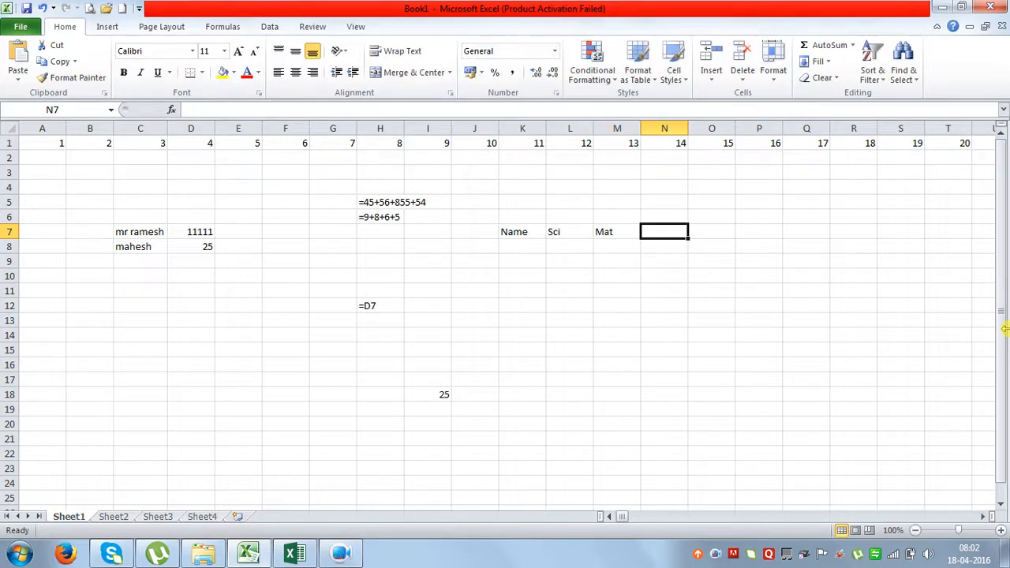
text(Comp)
key(Tab)
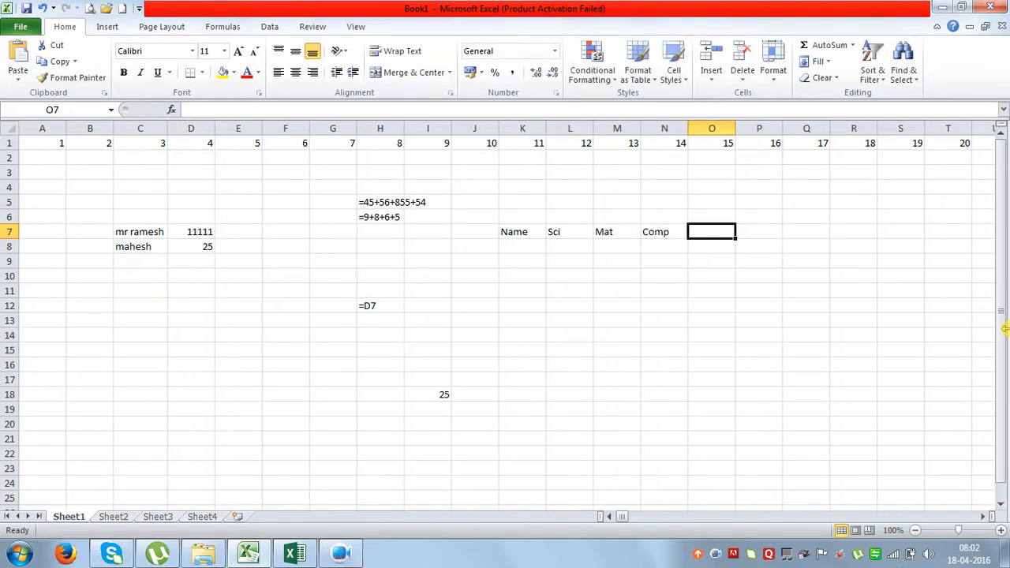
text(Eng)
key(Tab)
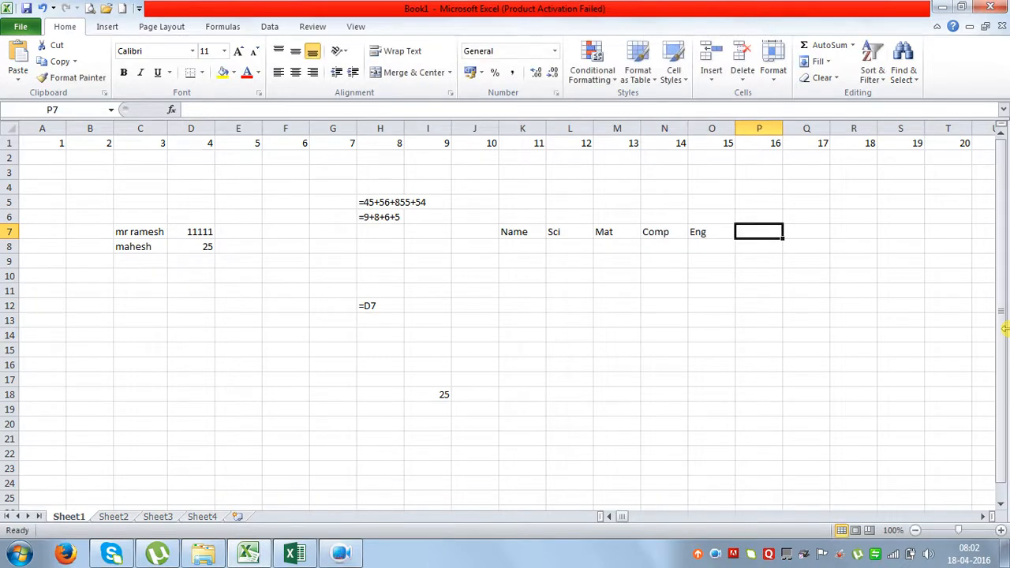
text(Hin)
key(Tab)
text(Tot)
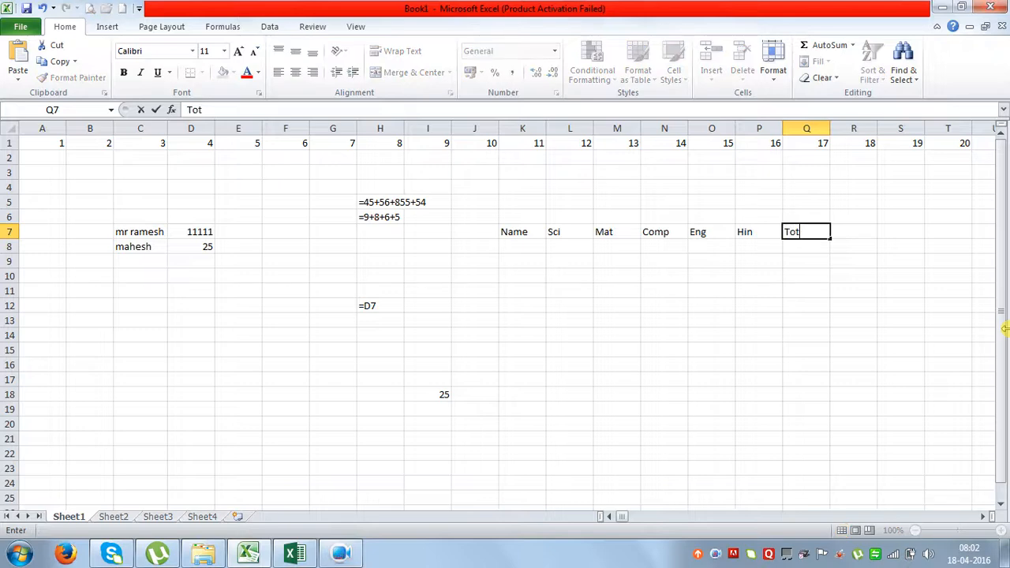
key(Tab)
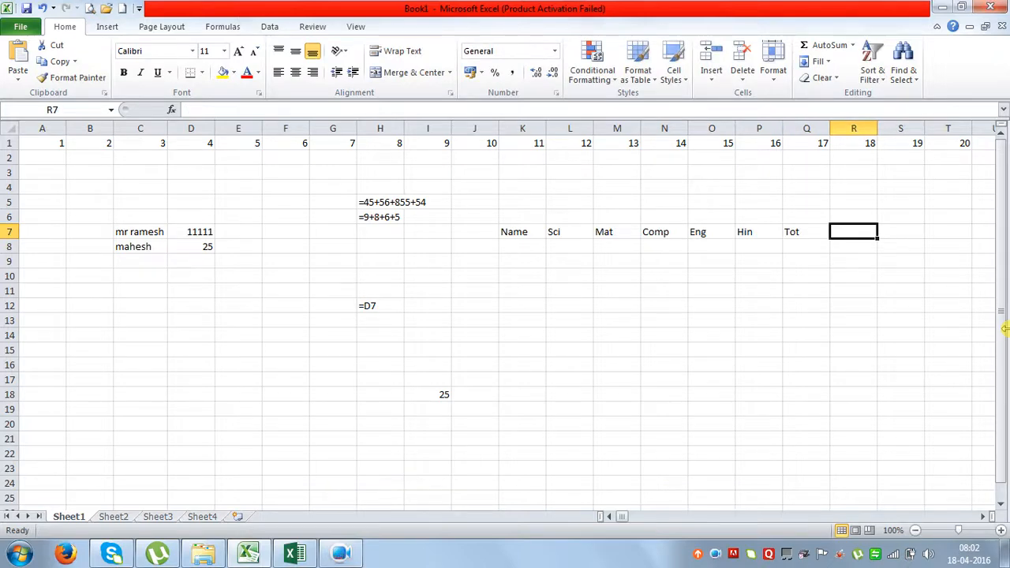
text(Per)
key(Return)
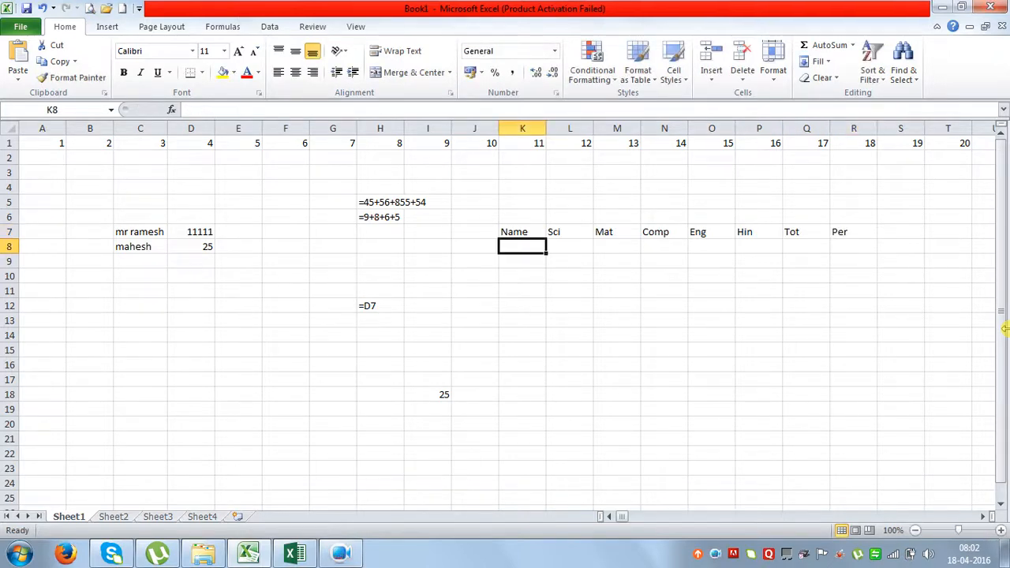
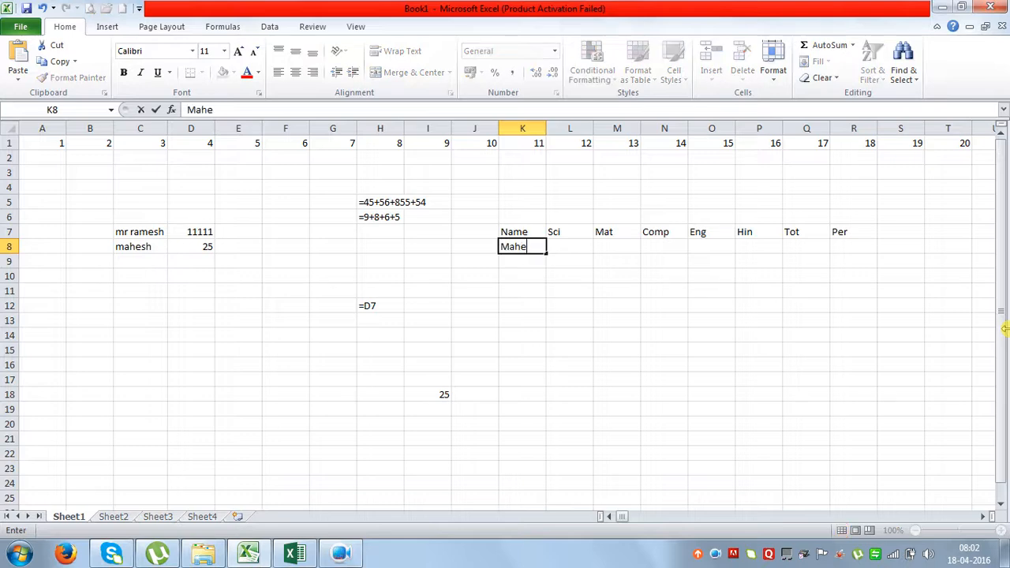
Enter the first student's name with marks 25, 45, 65, 85 and 98 in row 8.
key(Tab)
text(25)
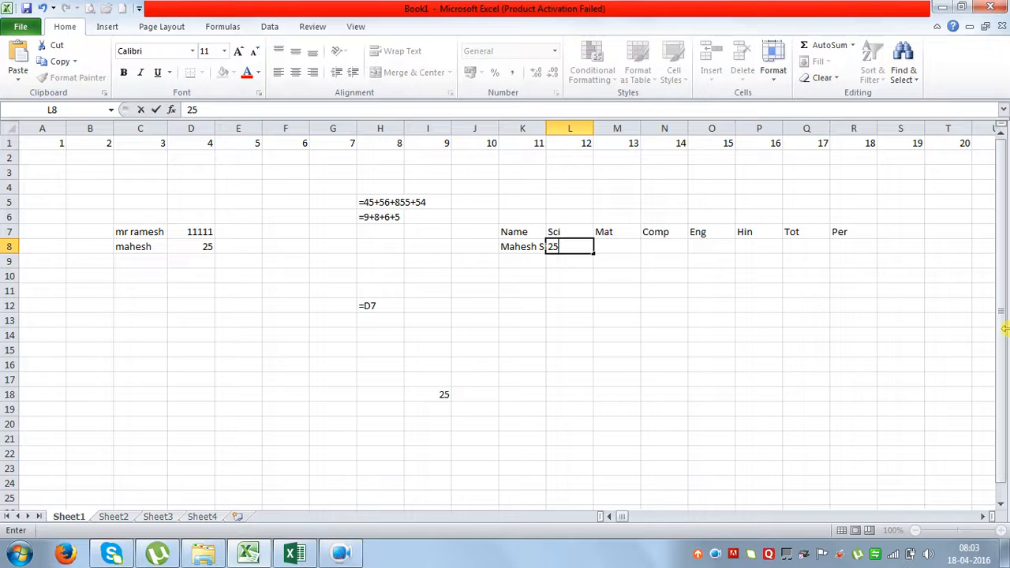
key(Tab)
text(45)
key(Tab)
text(65)
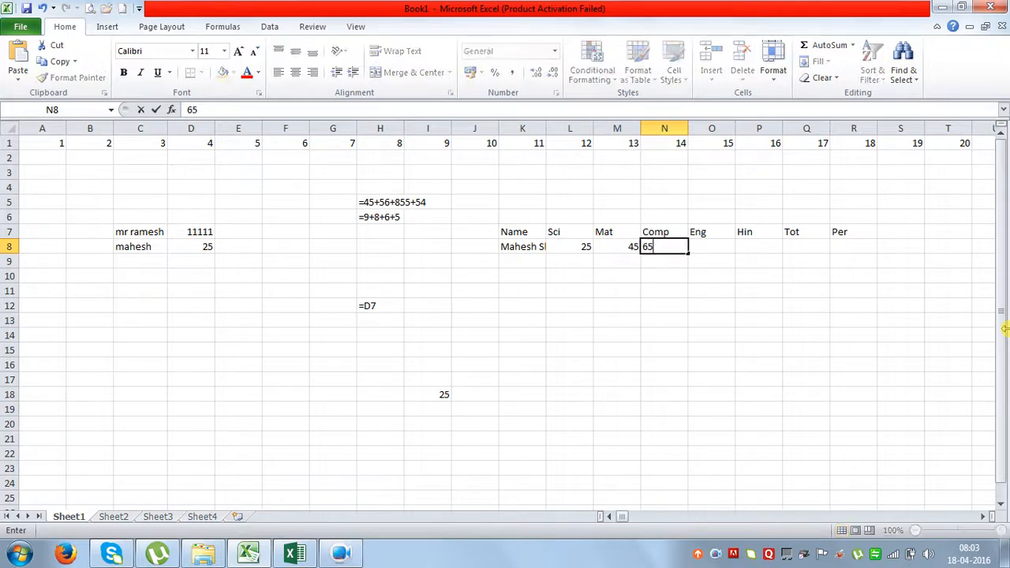
key(Tab)
text(85)
key(Tab)
text(98)
key(Return)
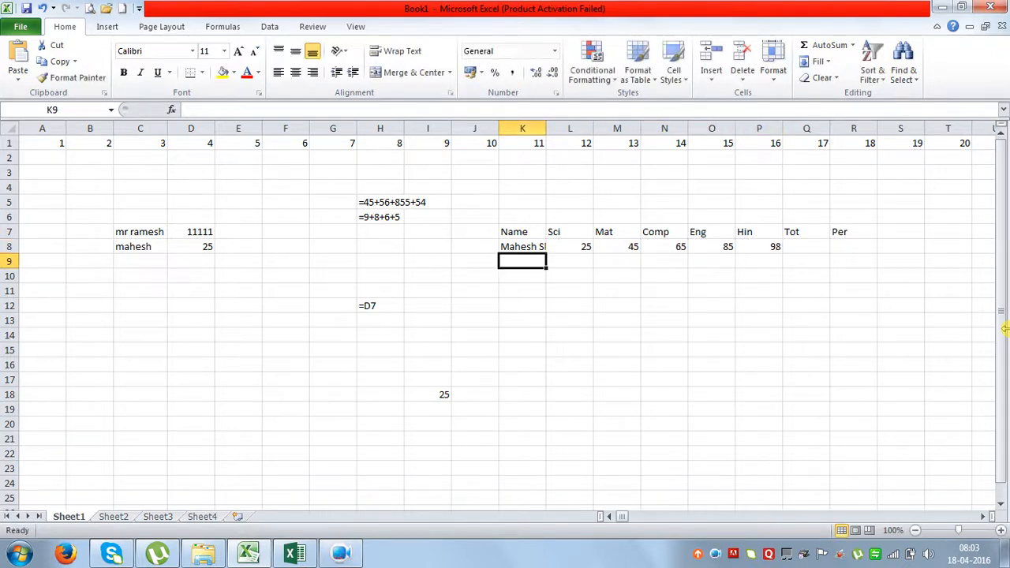
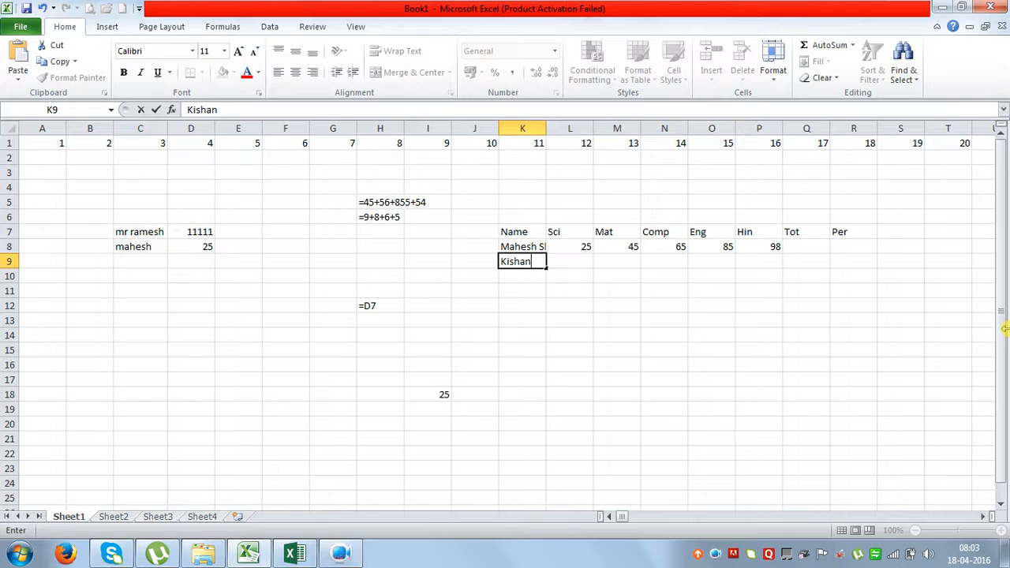
Enter the second student's name with marks 23, 45, 78, 68 and 95 in row 9.
key(Tab)
text(23)
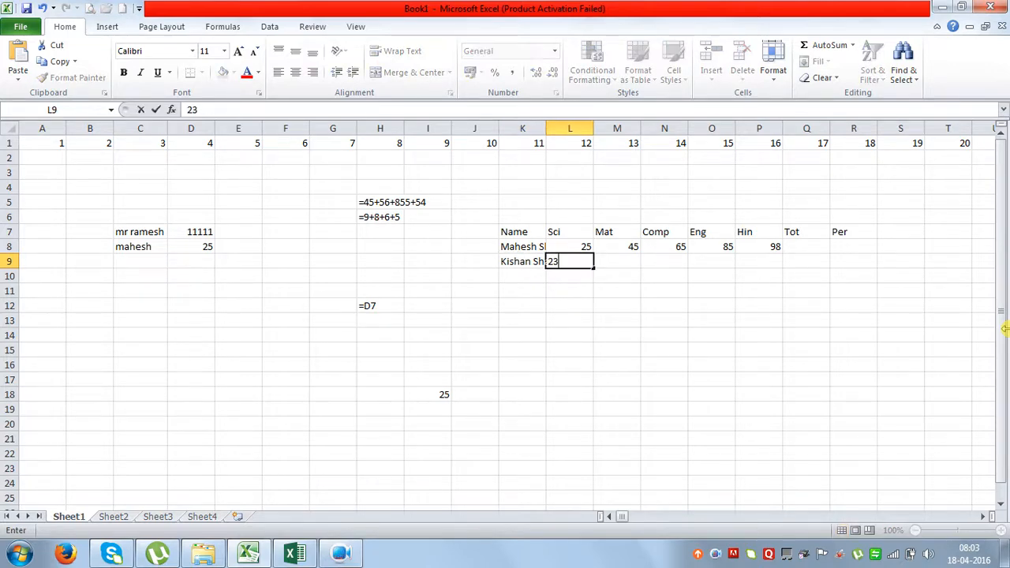
key(Tab)
text(45)
key(Tab)
text(785)
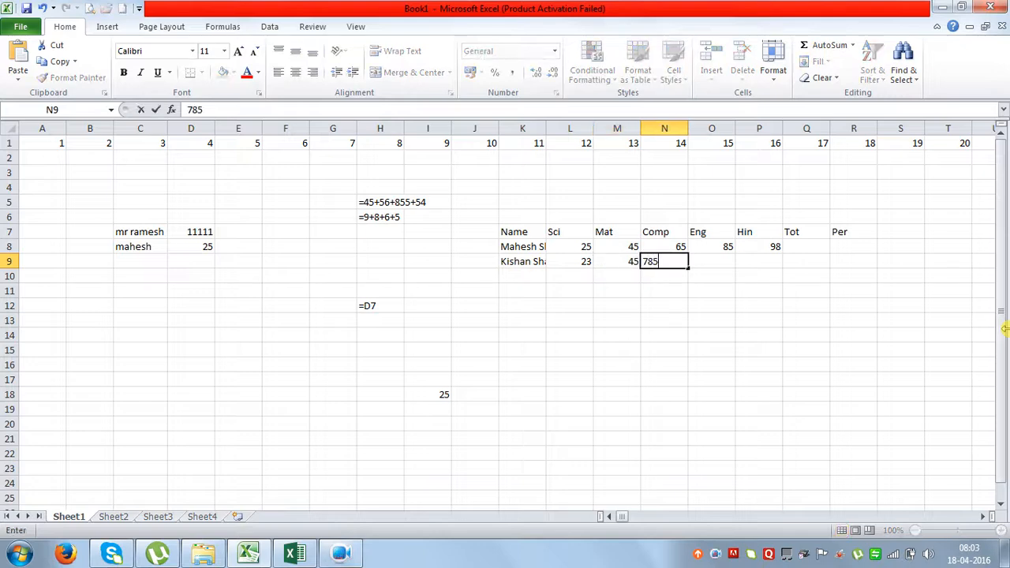
key(BackSpace)
key(Tab)
text(68)
key(Tab)
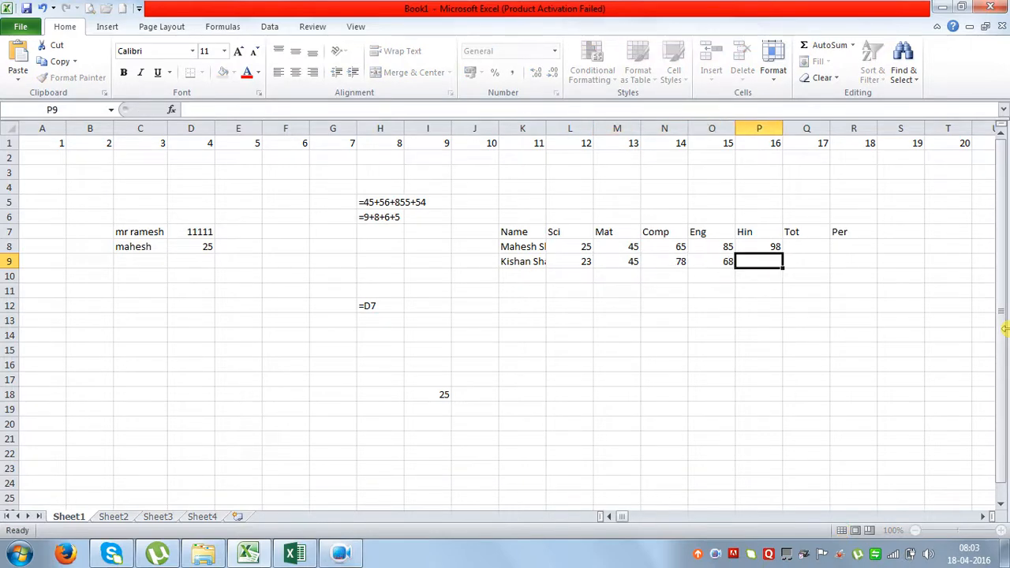
text(95)
key(Return)
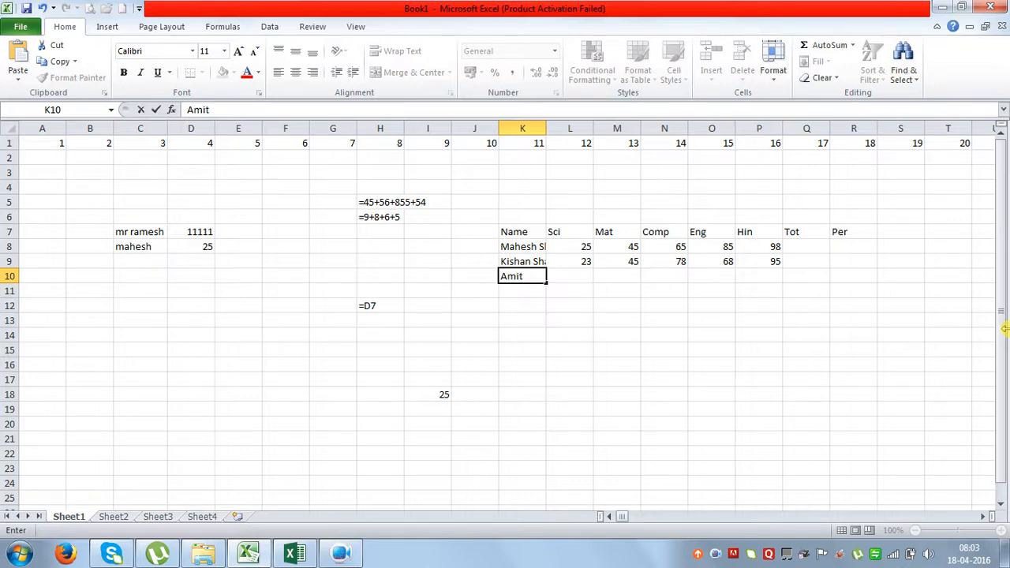
Enter the third student's name with marks 36, 85, 98, 78 and 85 in row 10.
key(Tab)
text(36)
key(Tab)
text(85)
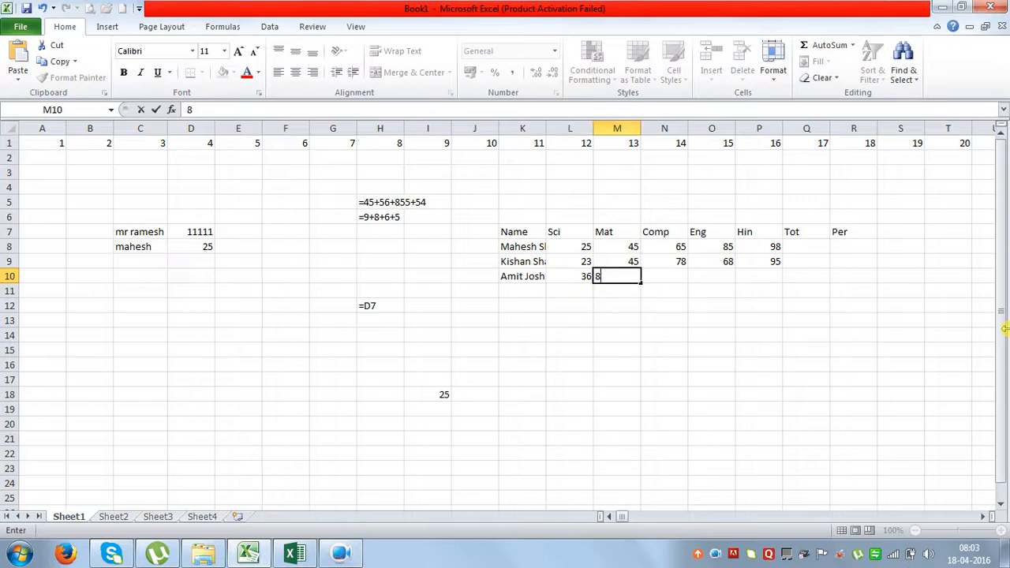
key(Tab)
text(98)
key(Tab)
text(78)
key(Tab)
text(855)
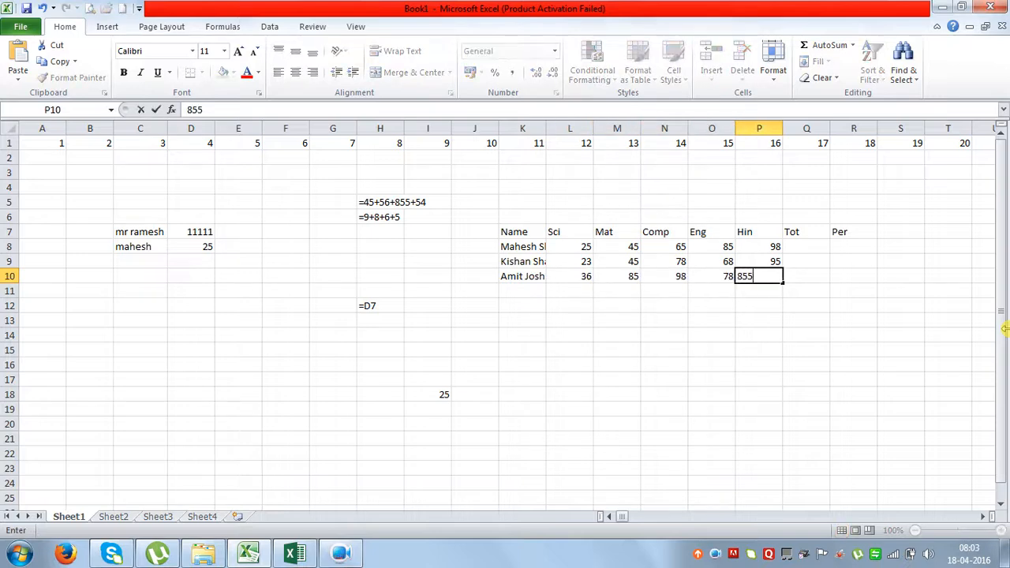
key(BackSpace)
key(Return)
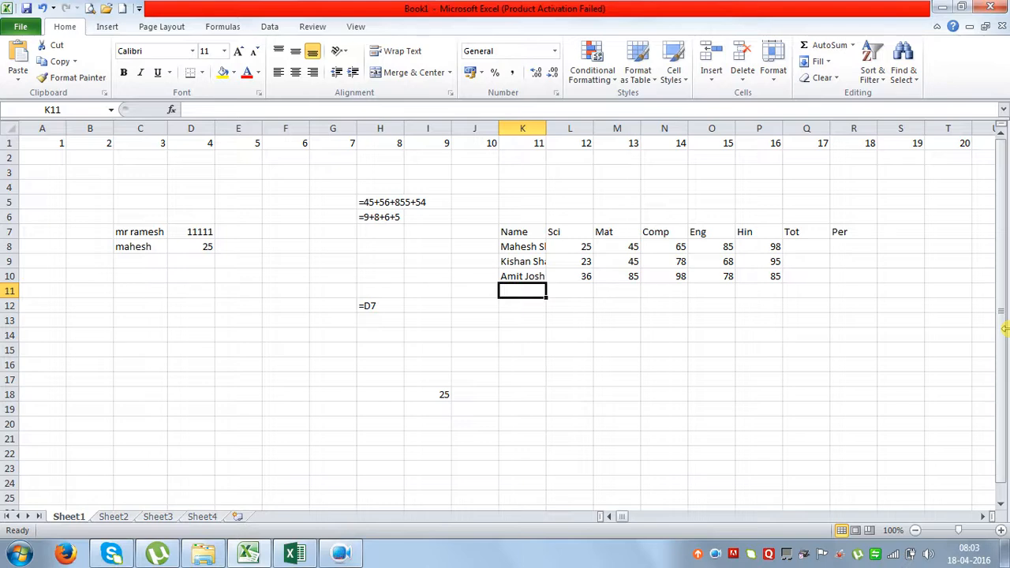
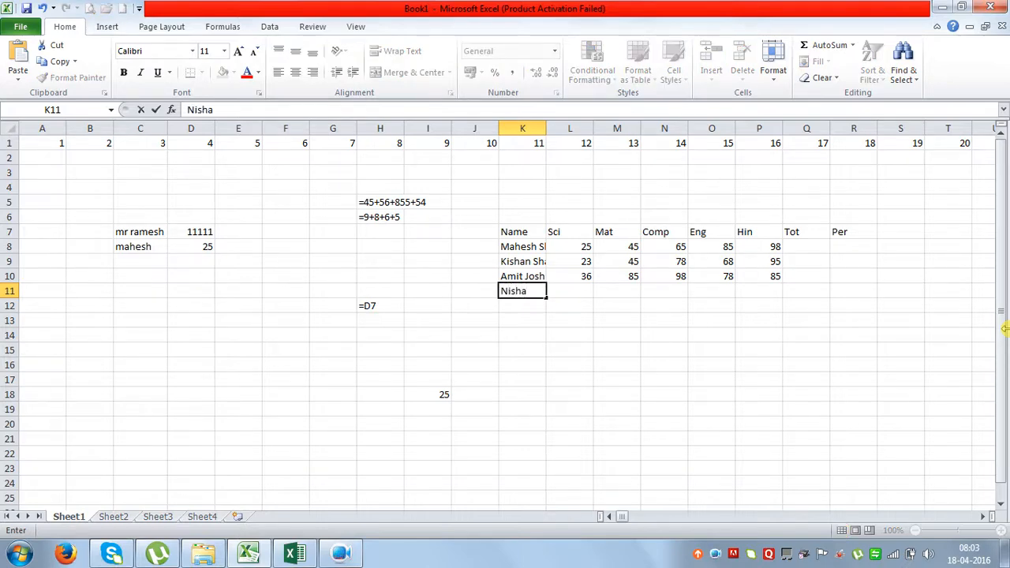
Enter the fourth student's name with marks 87, 85, 95, 85 and 65 in row 11, correcting the Eng mark.
key(Tab)
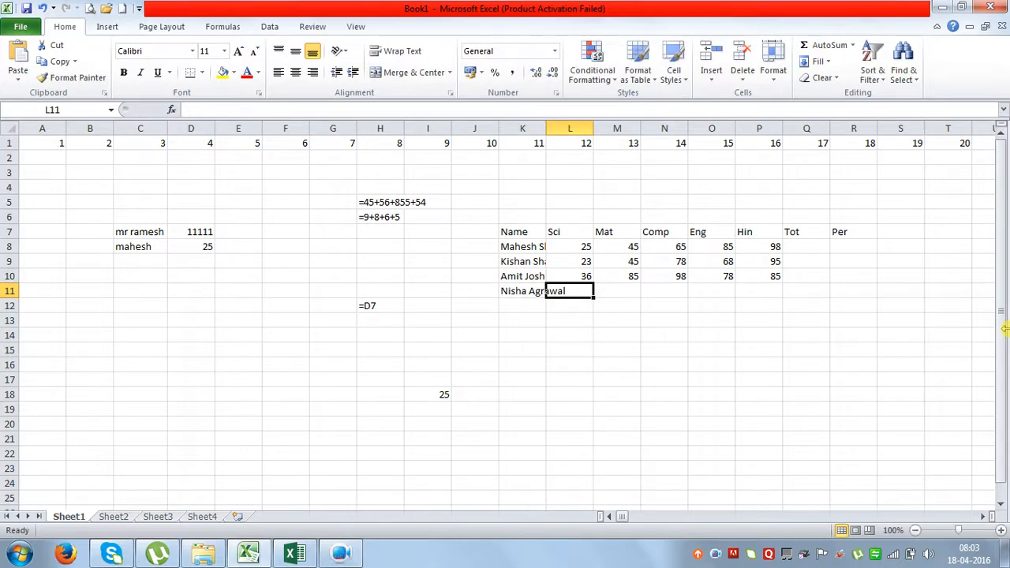
text(87)
key(Tab)
text(85)
key(Tab)
text(95)
key(Tab)
text(77)
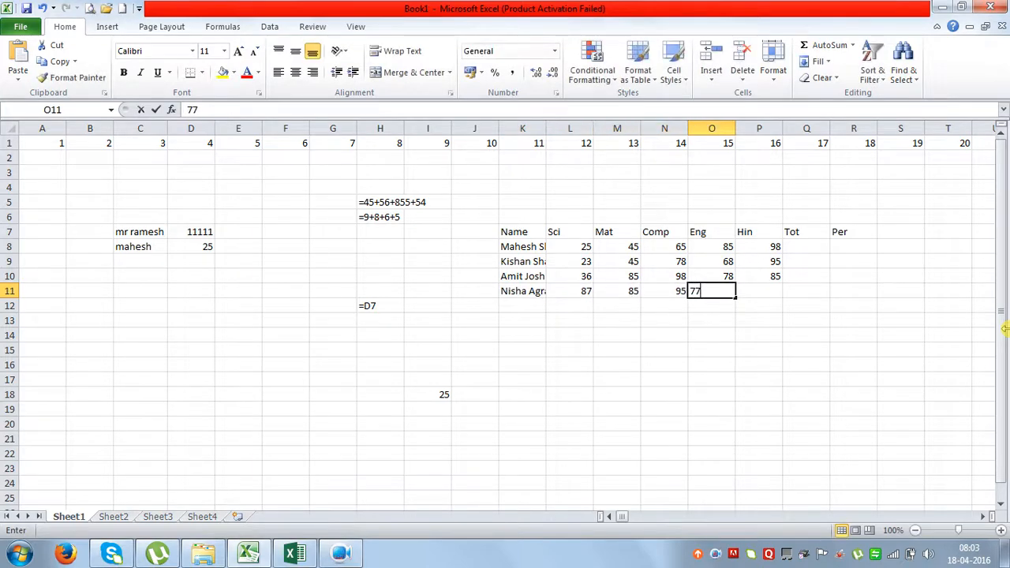
text(5)
key(Tab)
key(shift+Tab)
text(85)
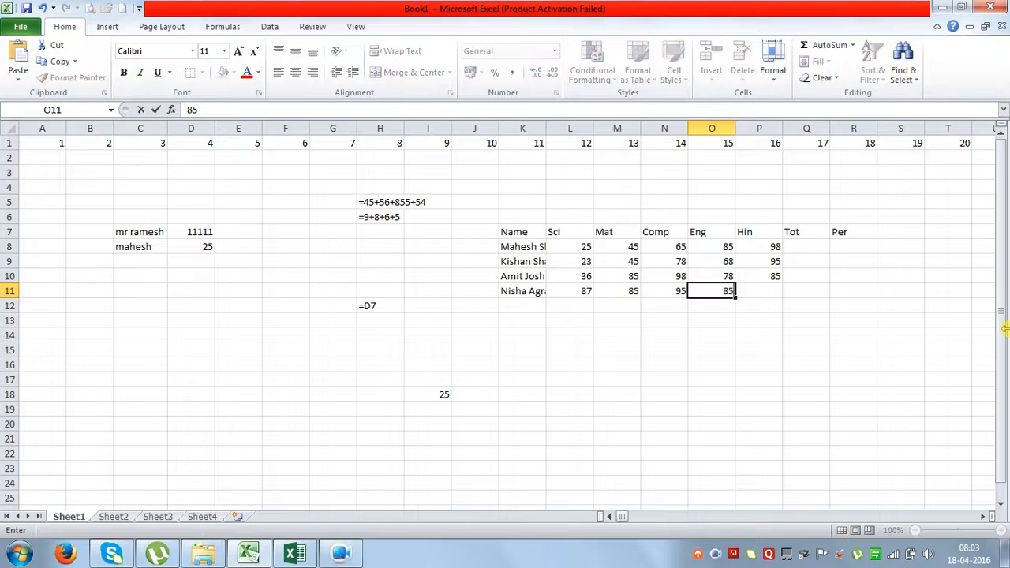
key(Tab)
text(65)
key(shift+Tab)
key(shift+Tab)
key(shift+Tab)
key(shift+Tab)
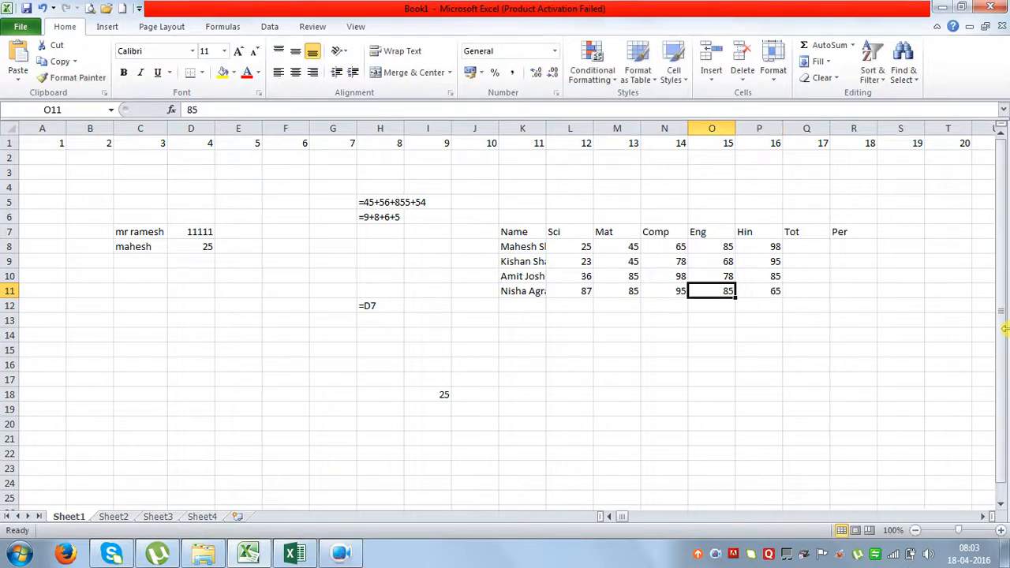
key(Tab)
key(Tab)
key(Tab)
key(Tab)
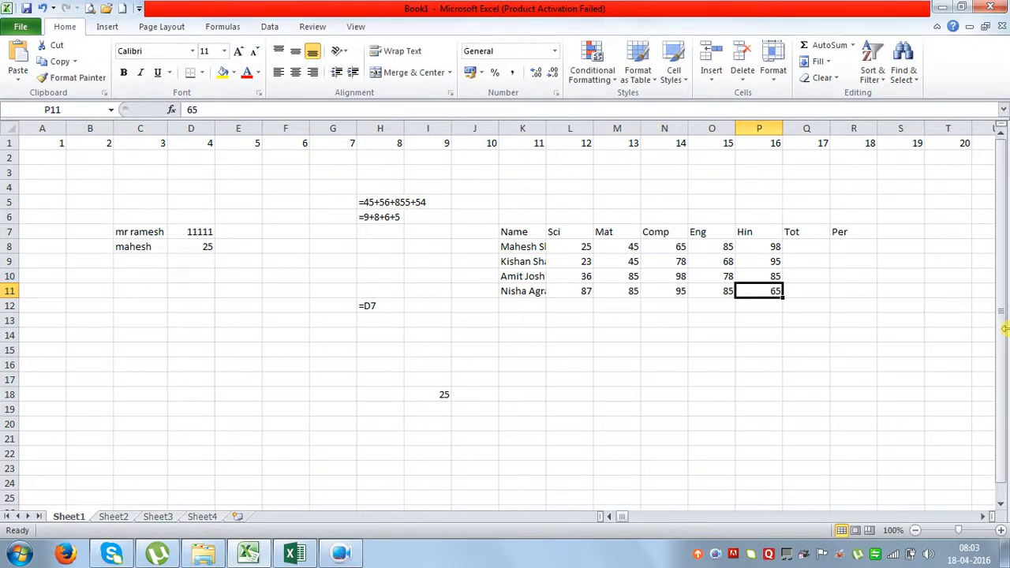
key(shift+Tab)
key(shift+Tab)
key(shift+Tab)
key(shift+Tab)
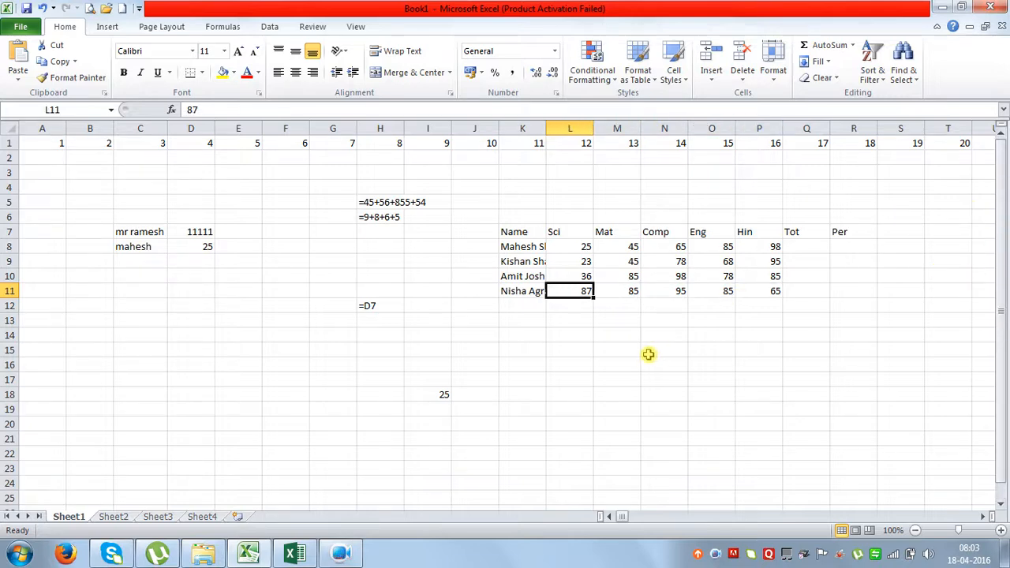
Check the student names in K8:K11, then AutoFit columns K through R to their contents.
click(516, 248)
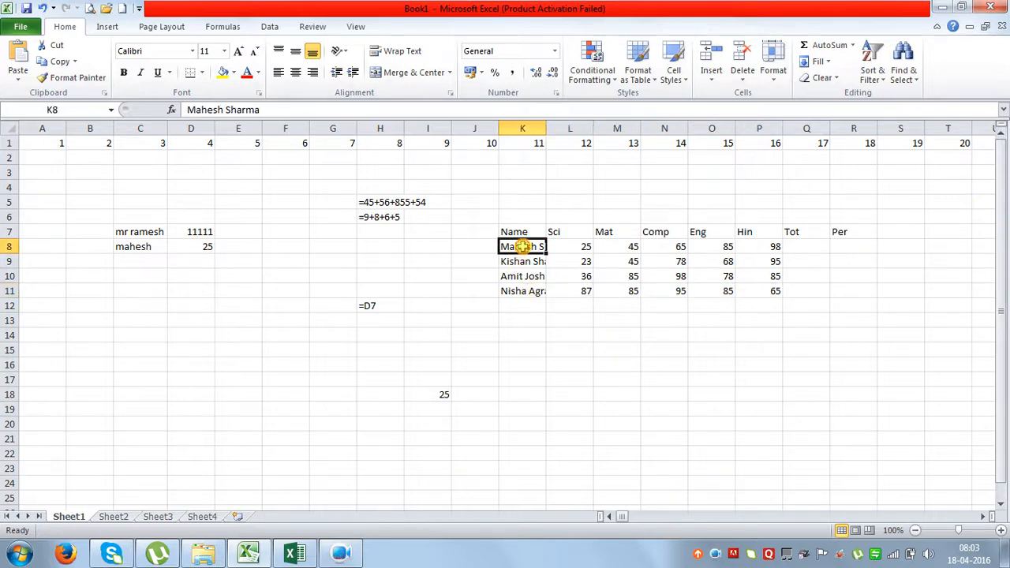
click(523, 261)
click(523, 276)
click(524, 289)
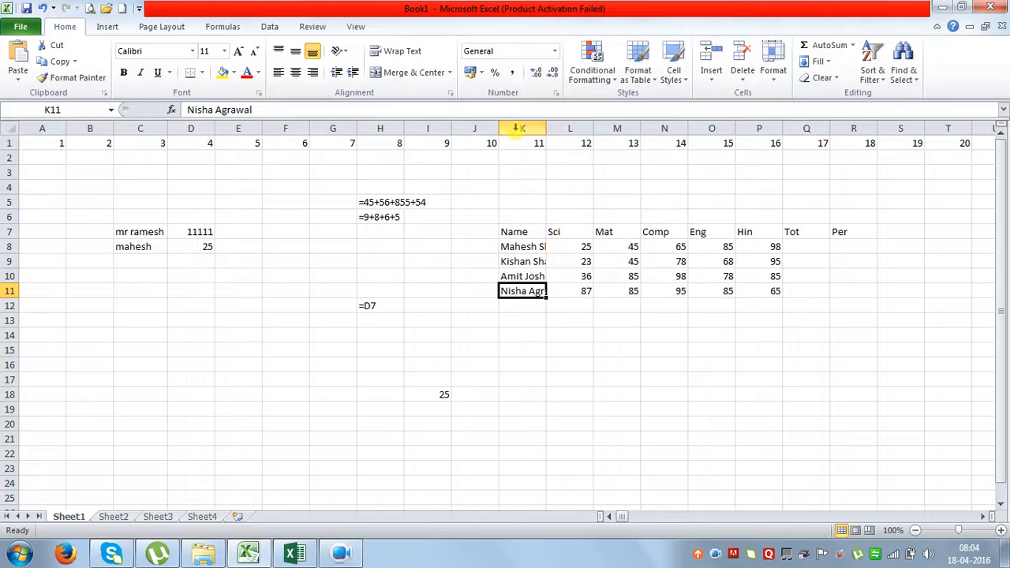
drag(521, 128, 836, 126)
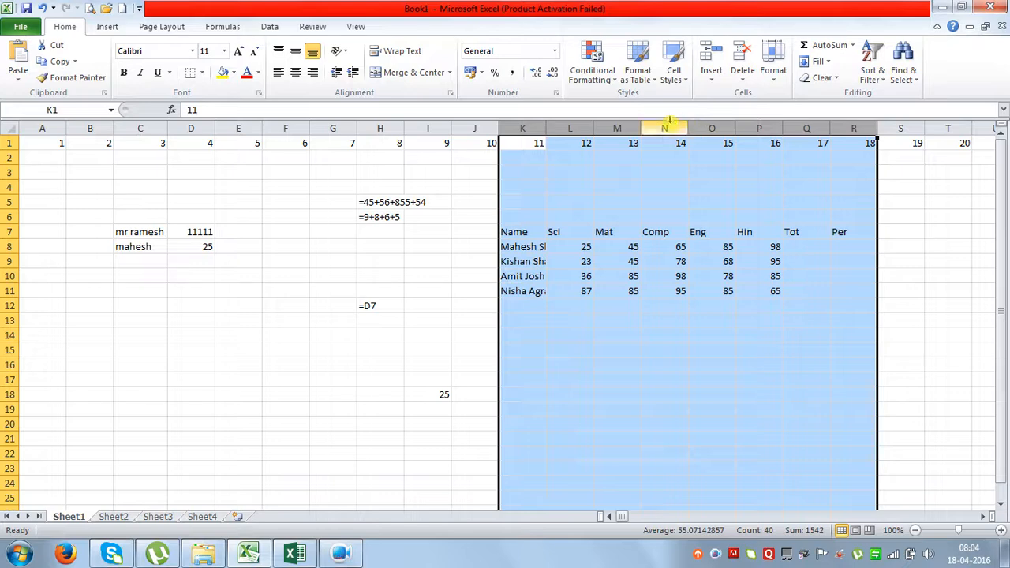
double_click(591, 128)
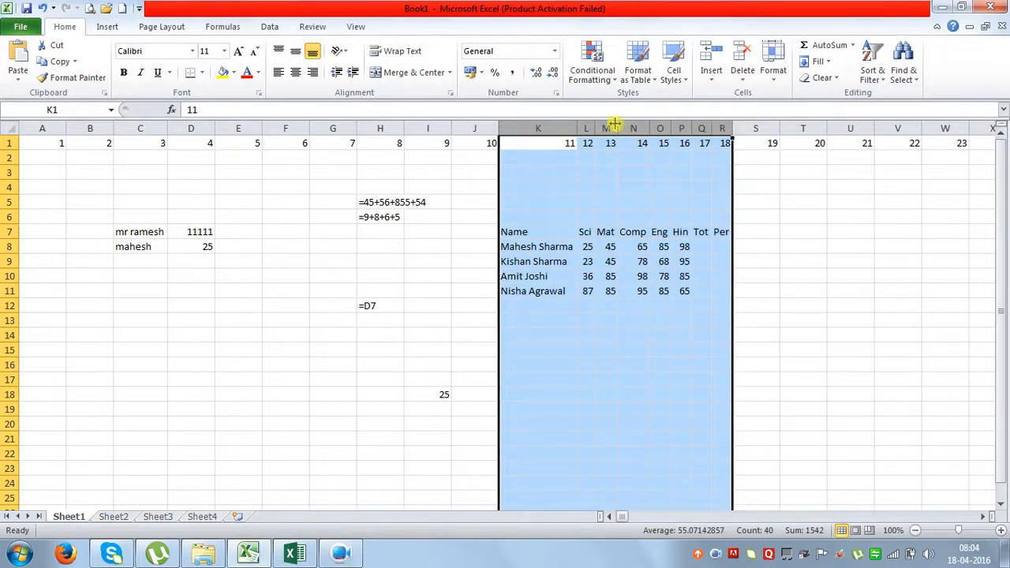
click(622, 261)
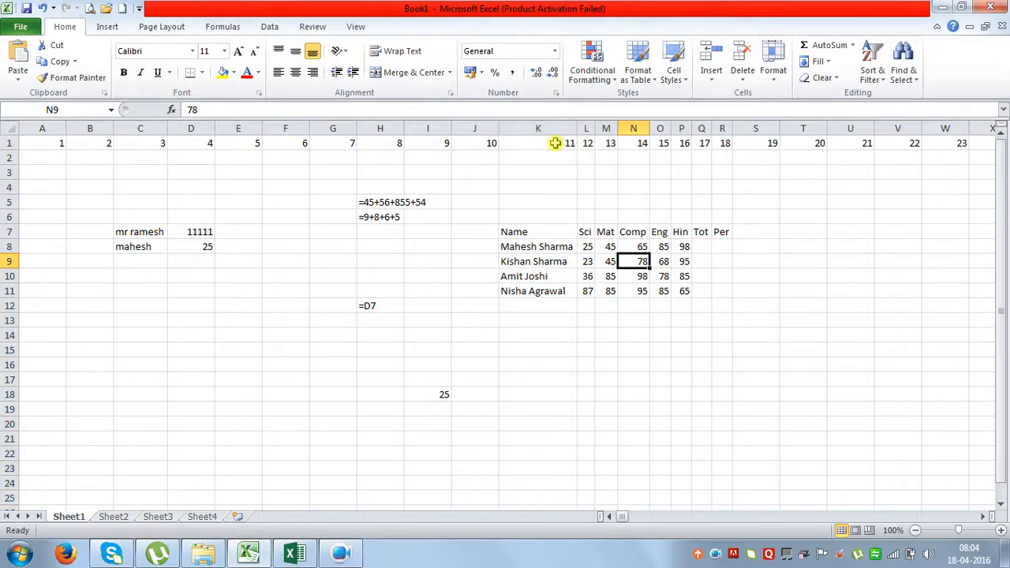
Widen the reselected columns K through R, then AutoFit them back to their contents.
drag(534, 127, 726, 132)
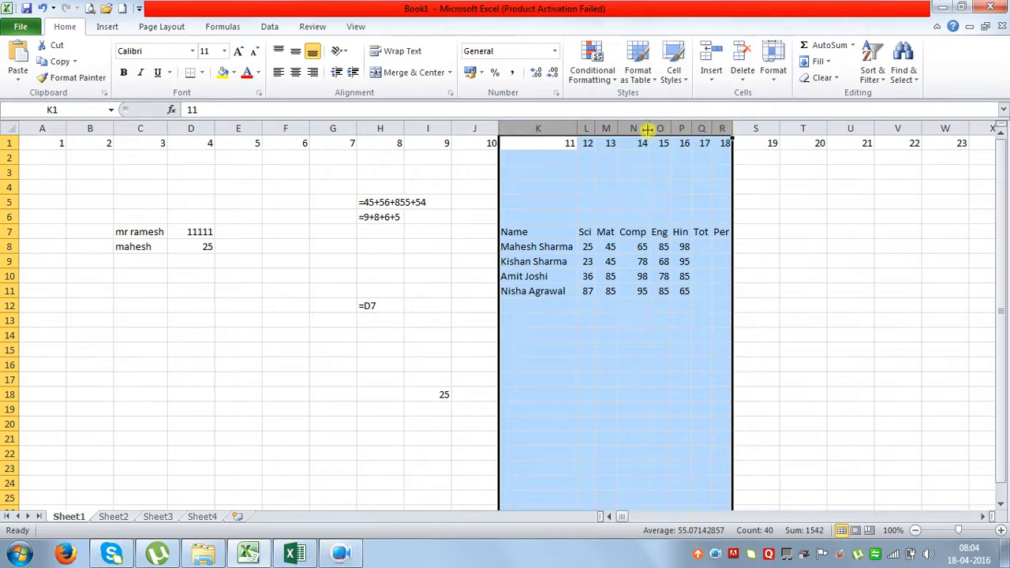
drag(654, 127, 688, 139)
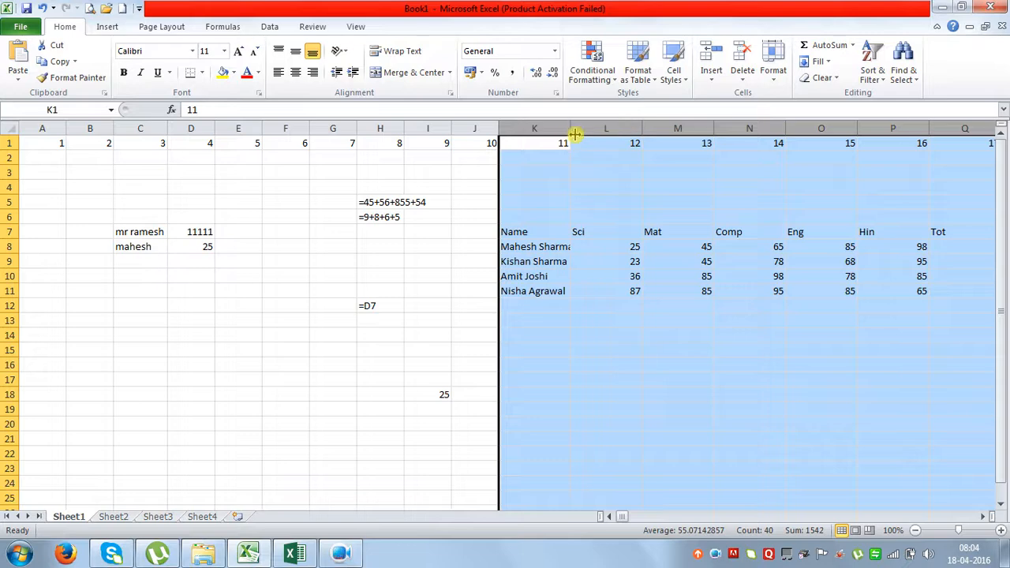
drag(570, 128, 589, 131)
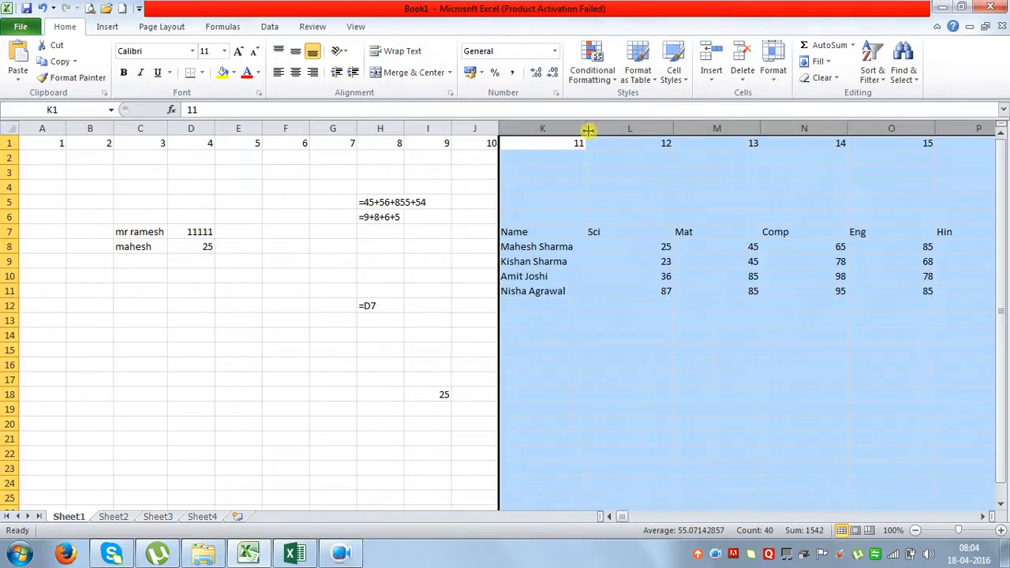
double_click(588, 131)
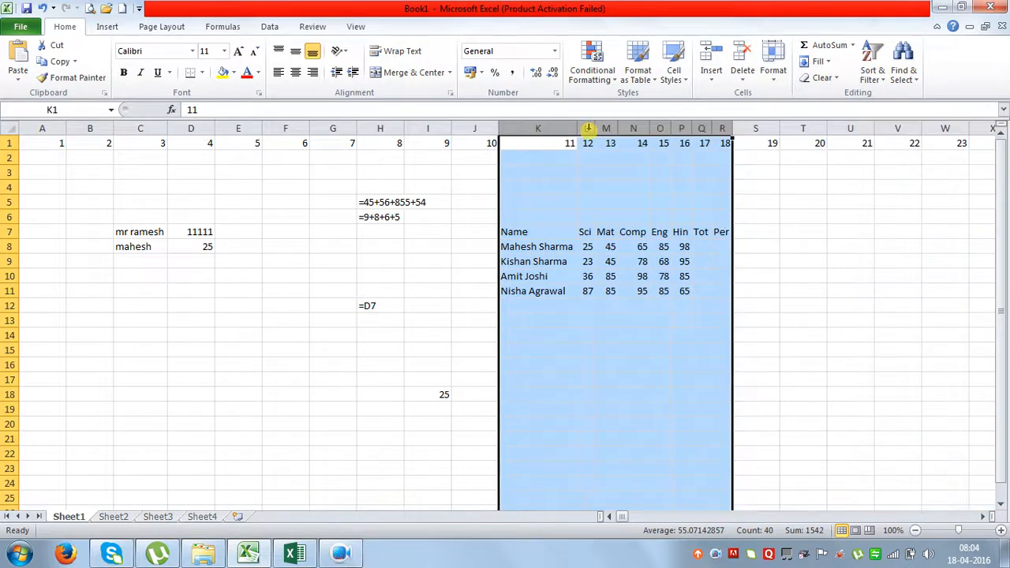
click(606, 203)
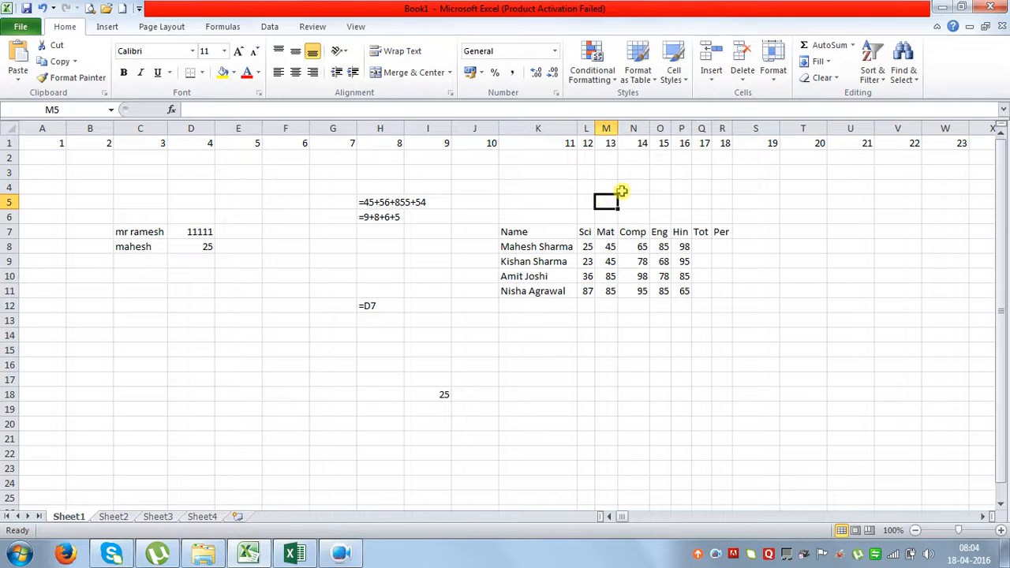
click(701, 246)
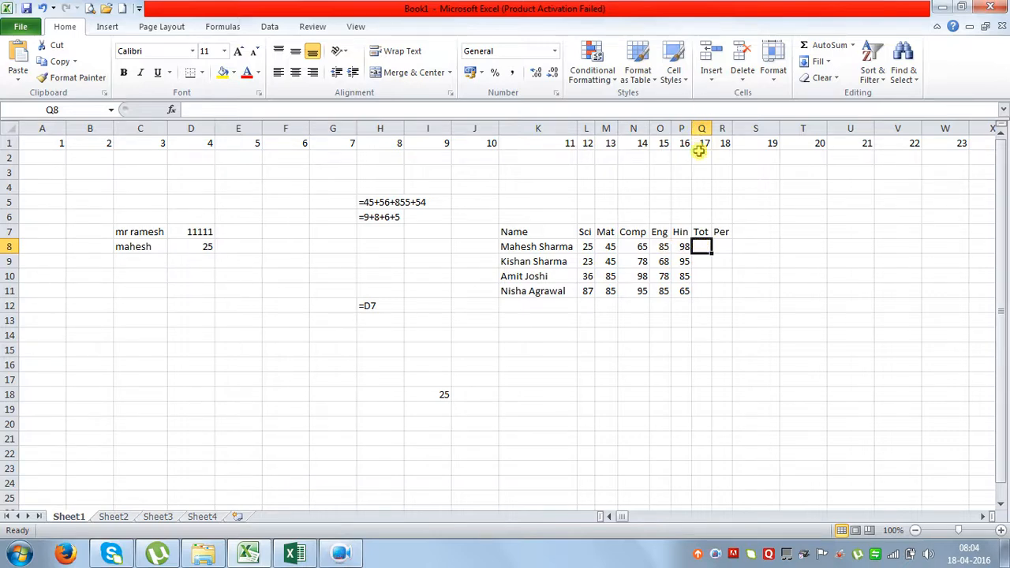
Enter =L8+M8+N8+O8+P8 in Q8 to total the first student's five marks.
click(587, 246)
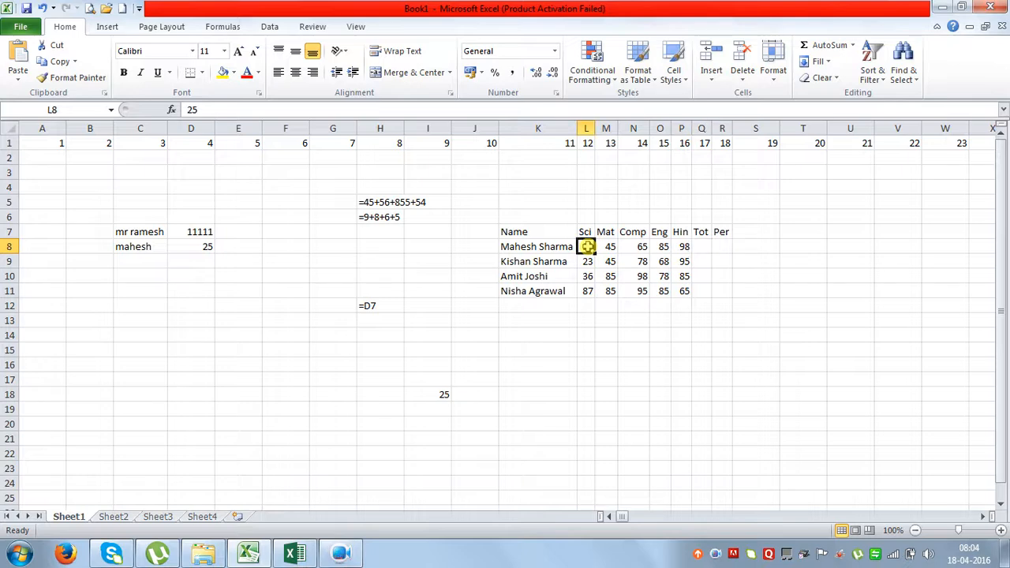
click(607, 246)
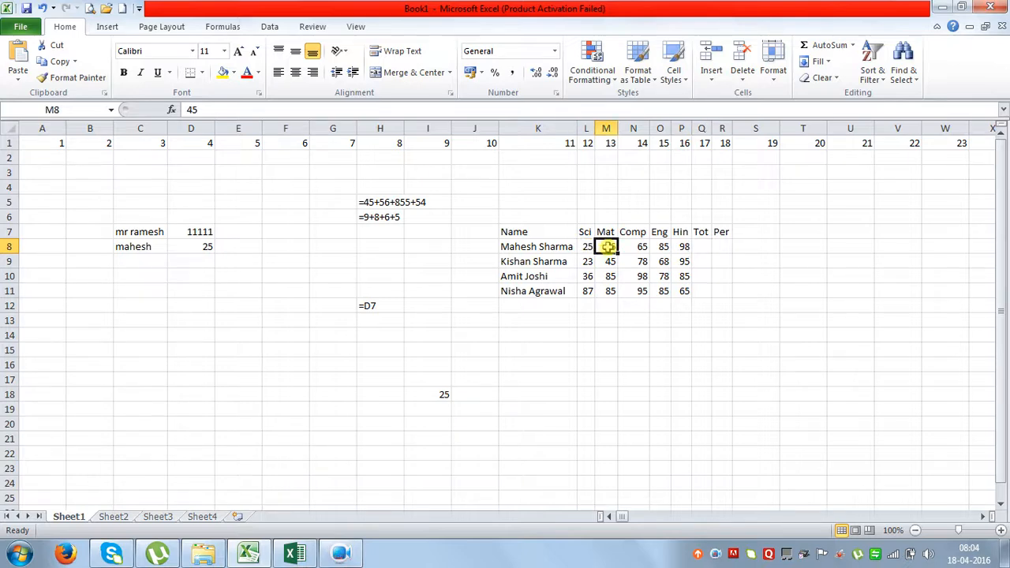
click(629, 246)
click(659, 246)
click(681, 246)
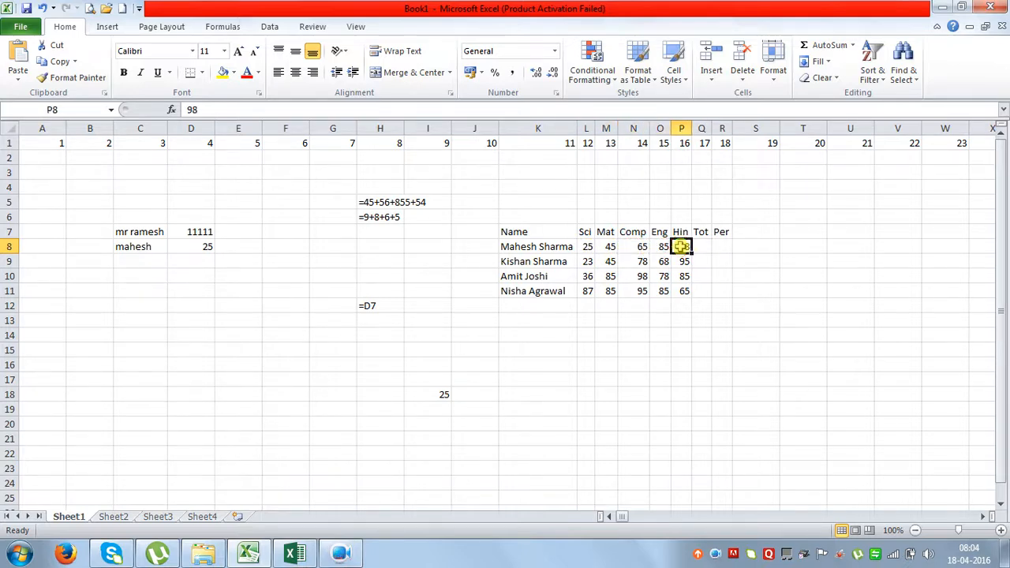
click(702, 248)
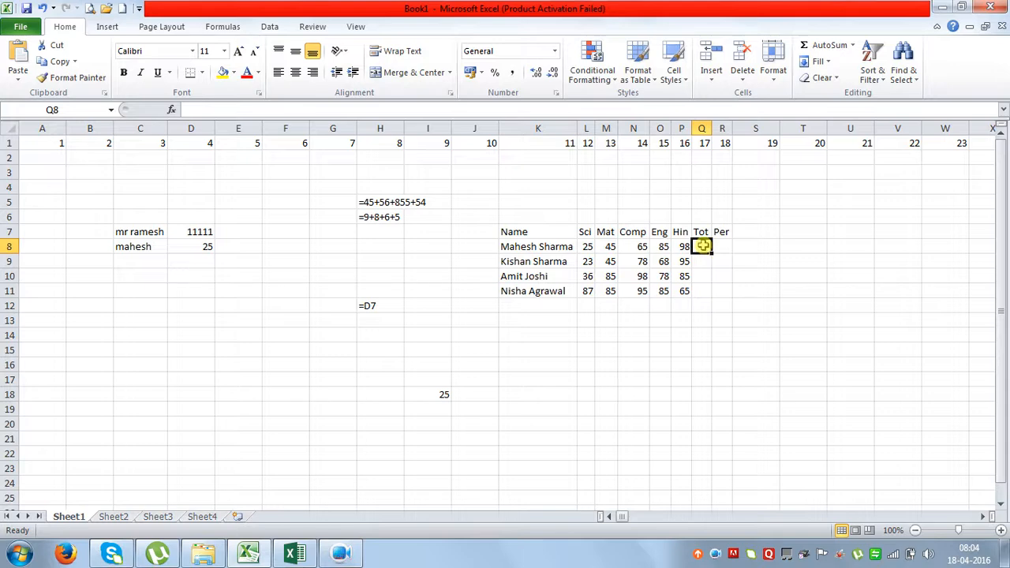
text(=)
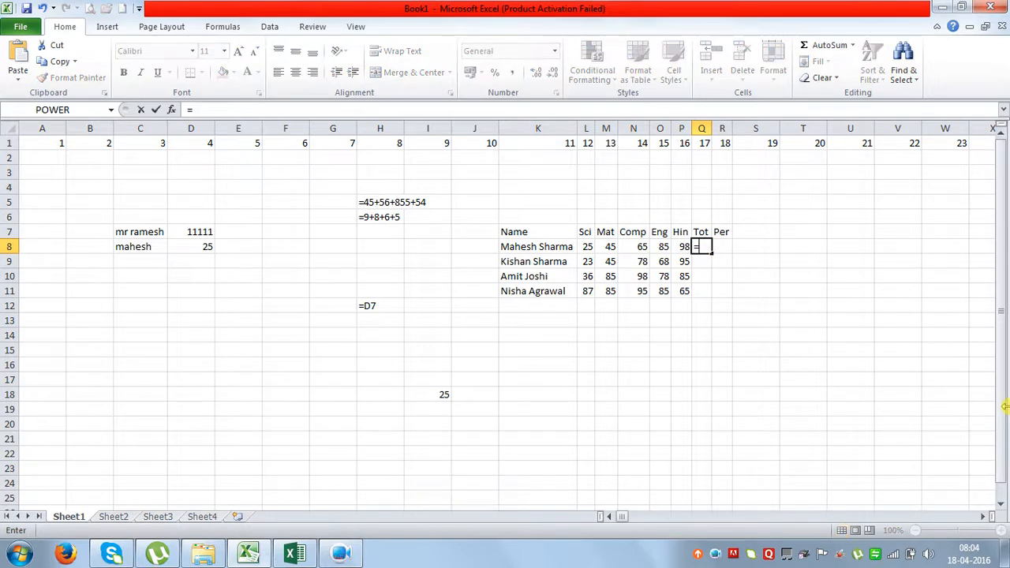
text(l8+m8)
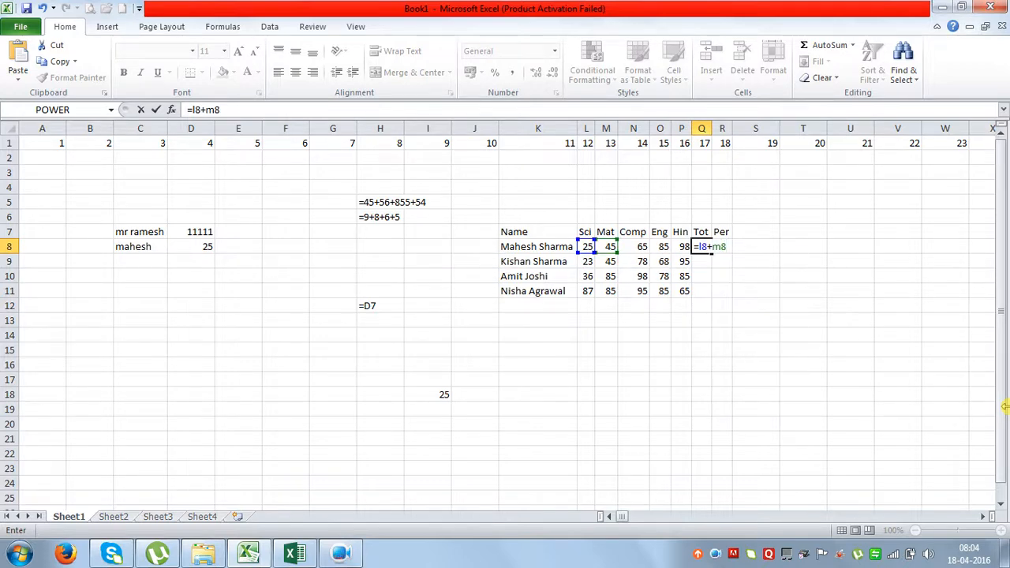
text(+n)
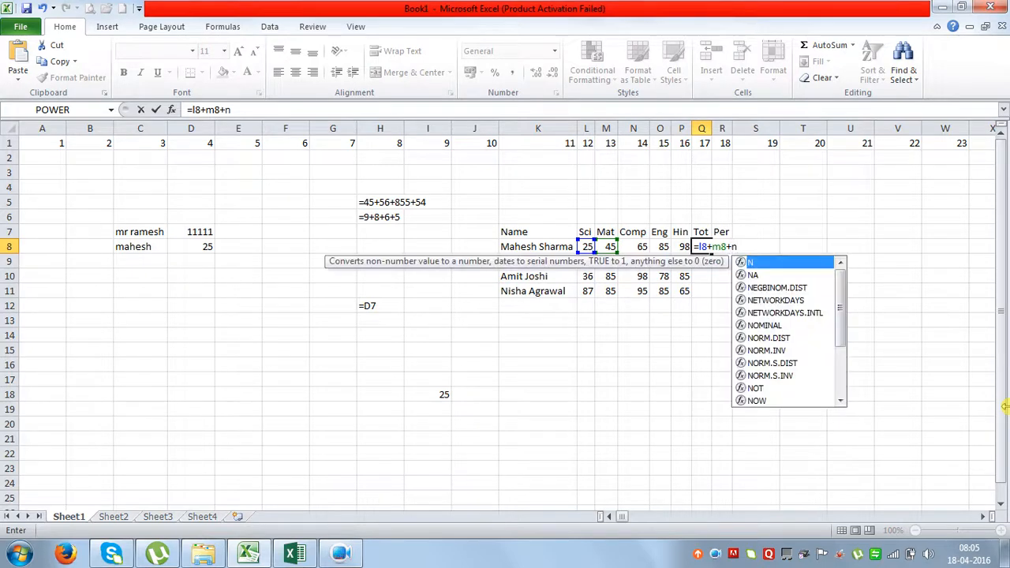
text(8+)
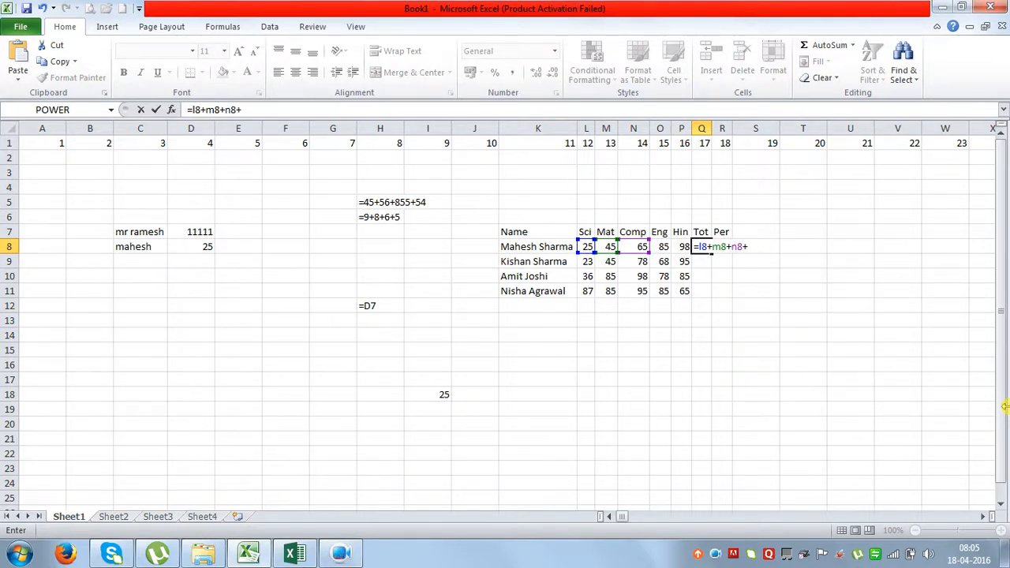
text(o8+p)
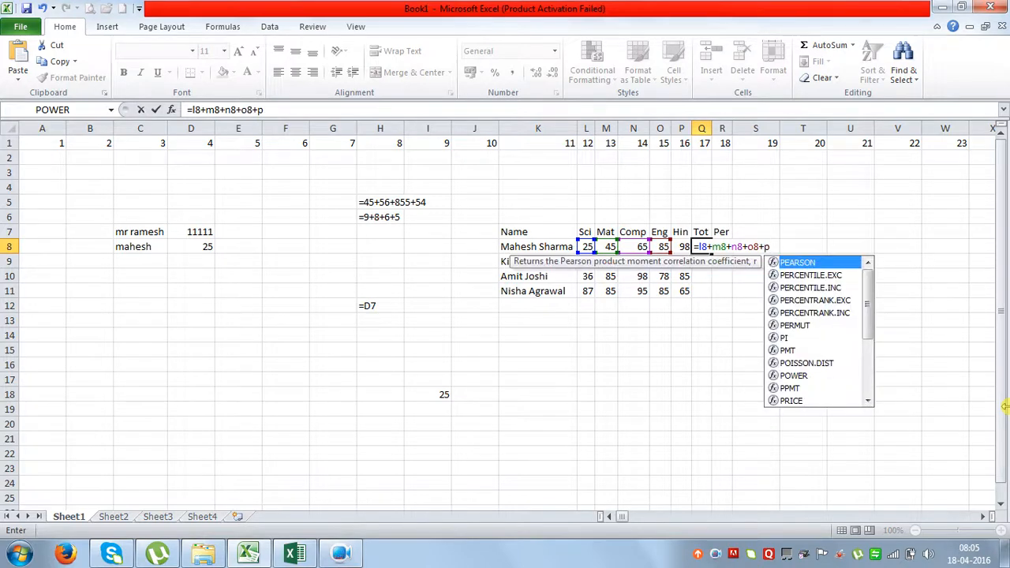
text(8)
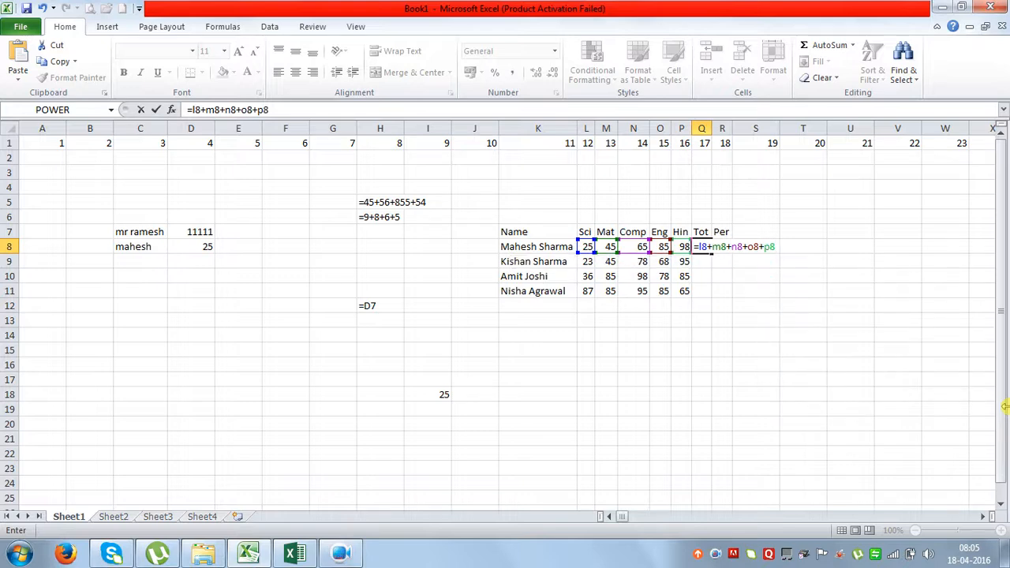
key(Return)
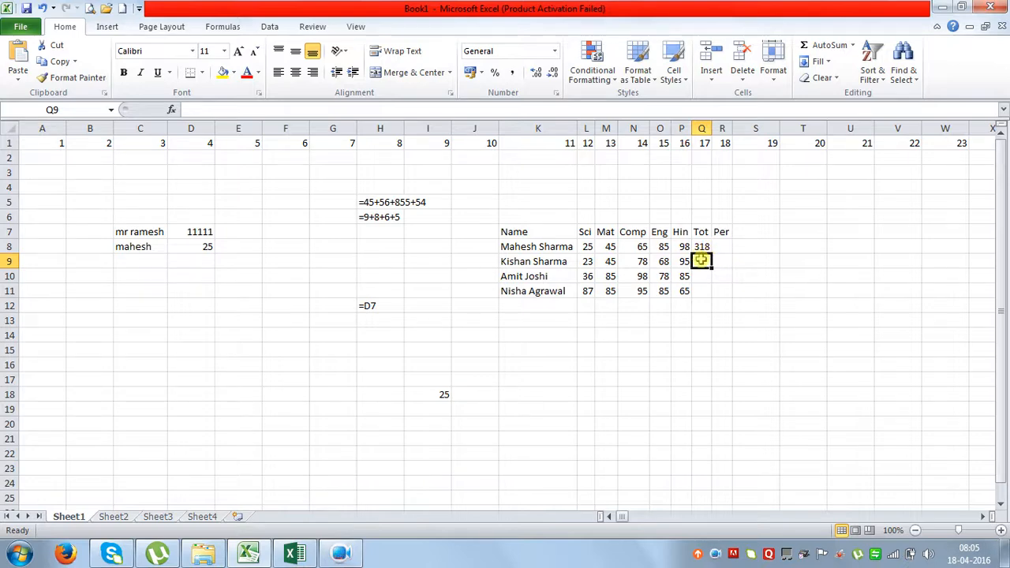
Copy the Q8 total formula down to Q11, giving totals 309, 382 and 417.
click(701, 276)
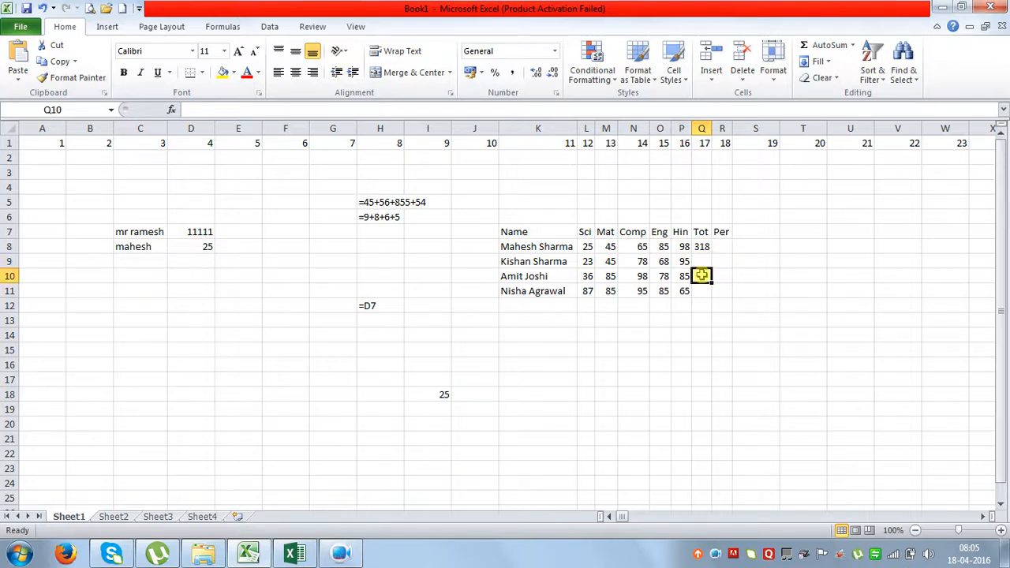
click(703, 288)
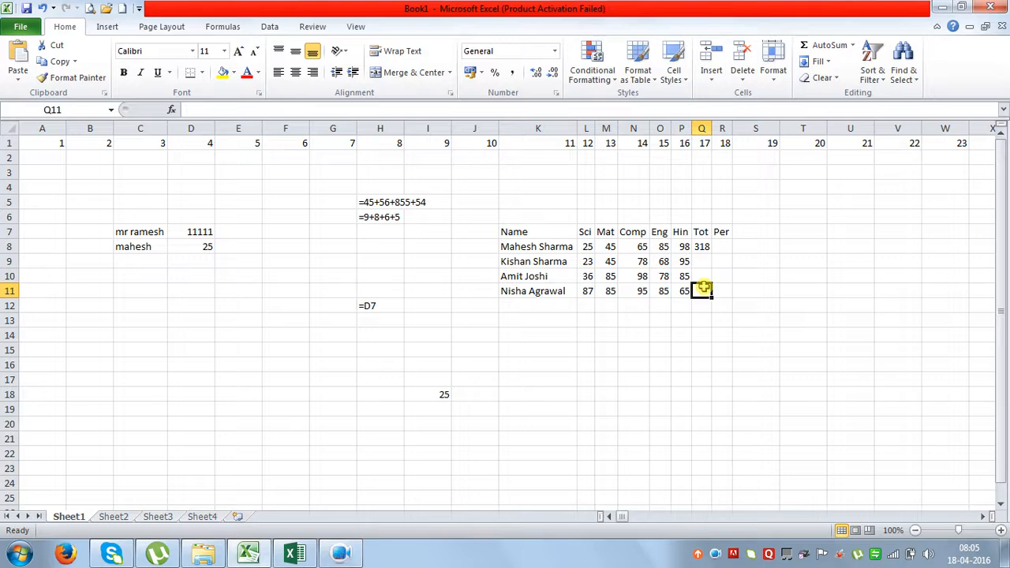
click(702, 246)
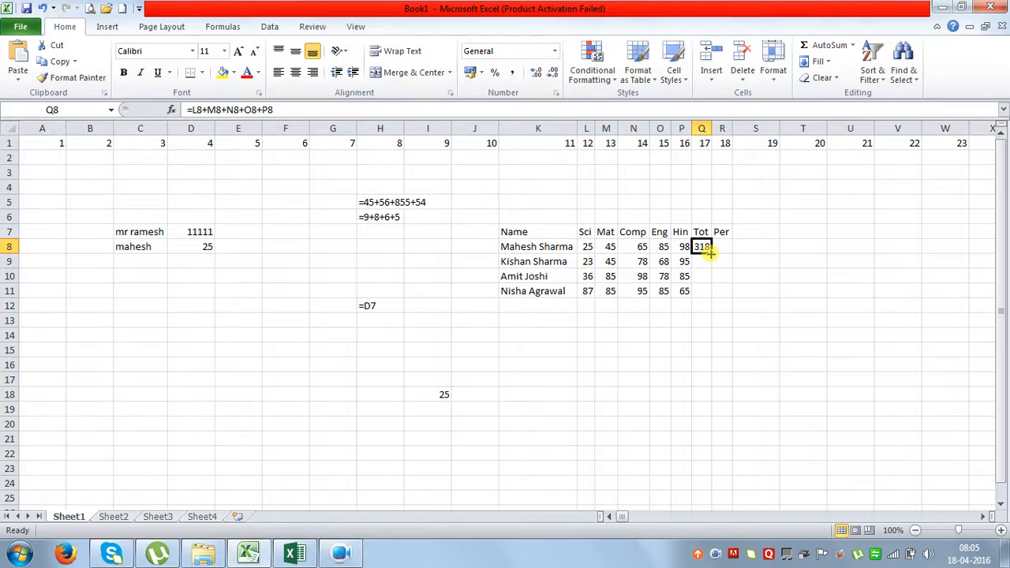
drag(708, 251, 708, 302)
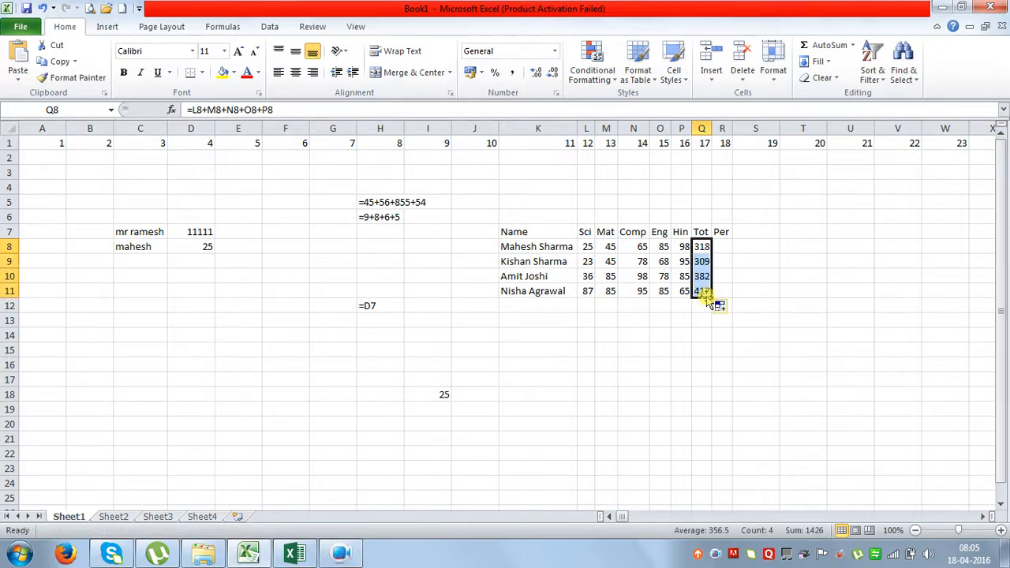
click(701, 261)
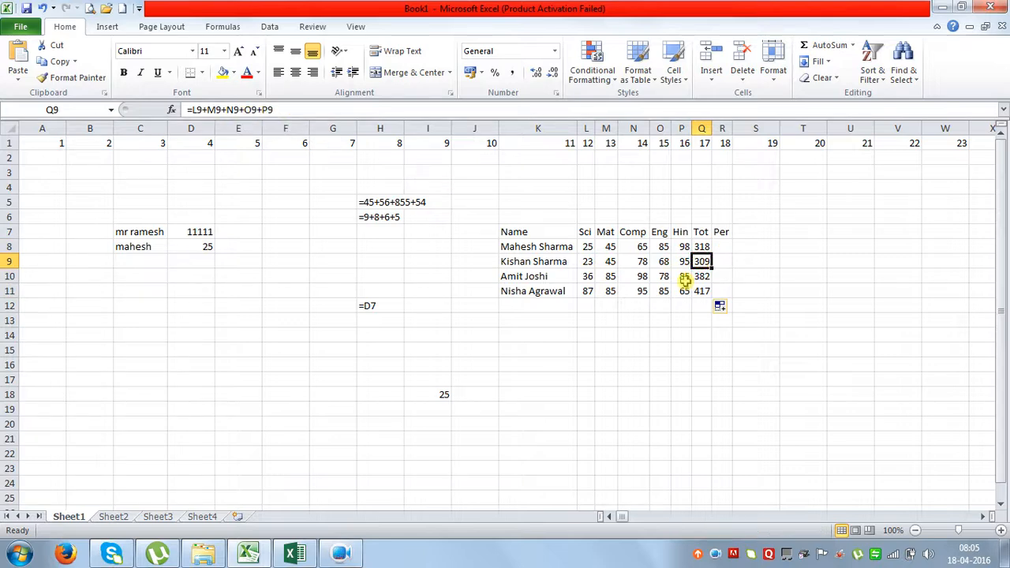
click(704, 276)
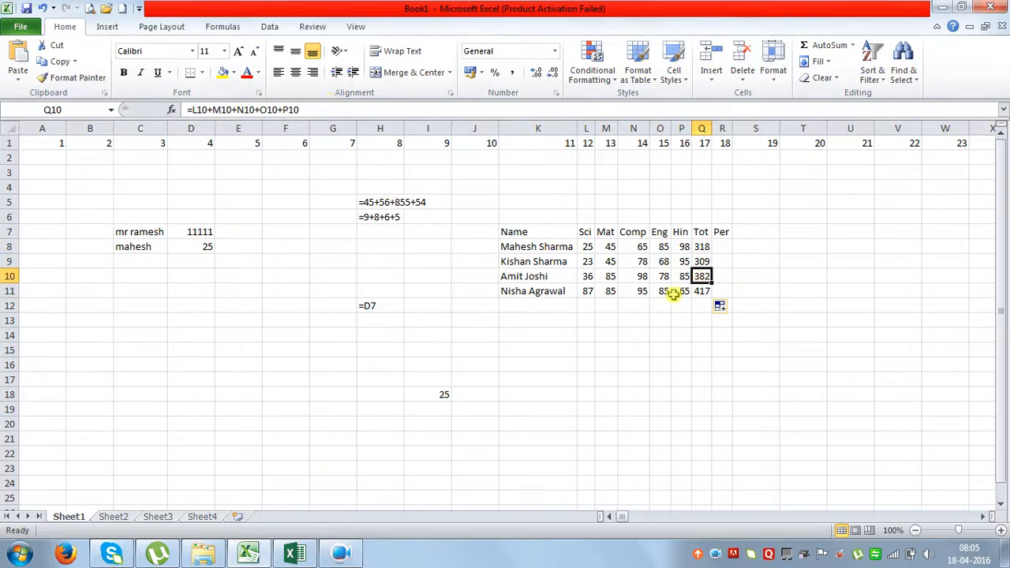
click(701, 291)
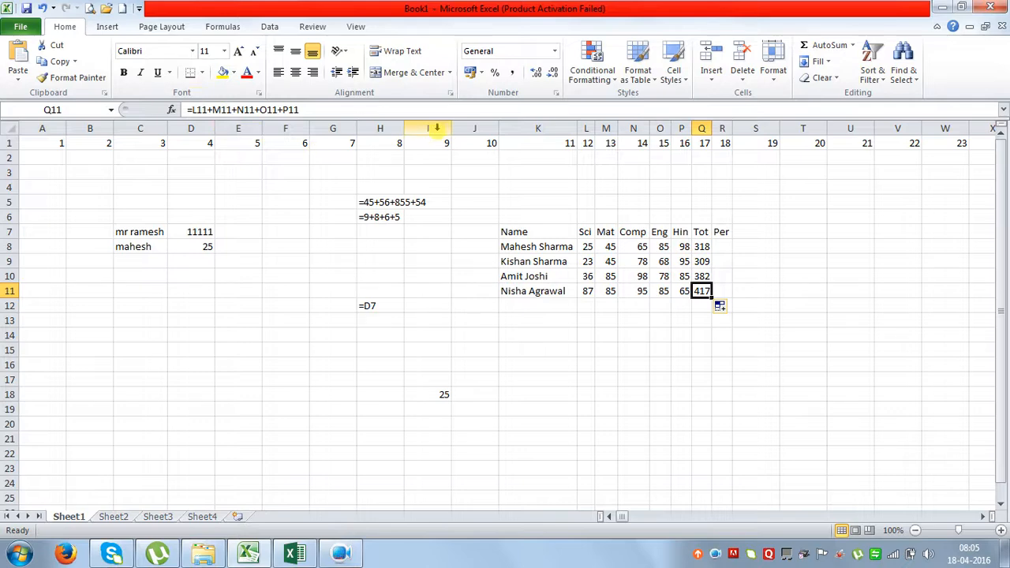
click(585, 306)
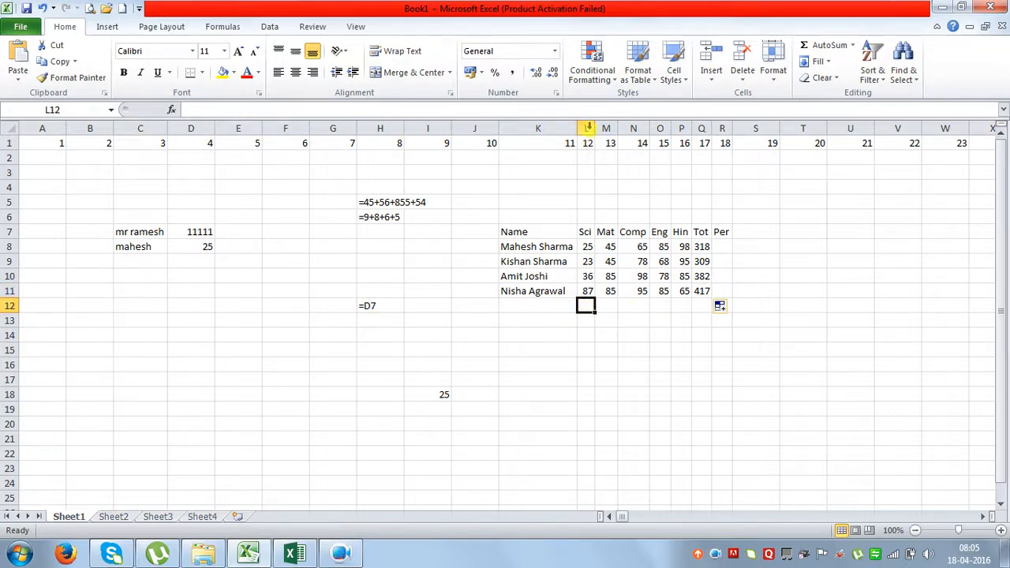
Widen columns L through R (Sci through Per) to a common width.
drag(588, 127, 714, 127)
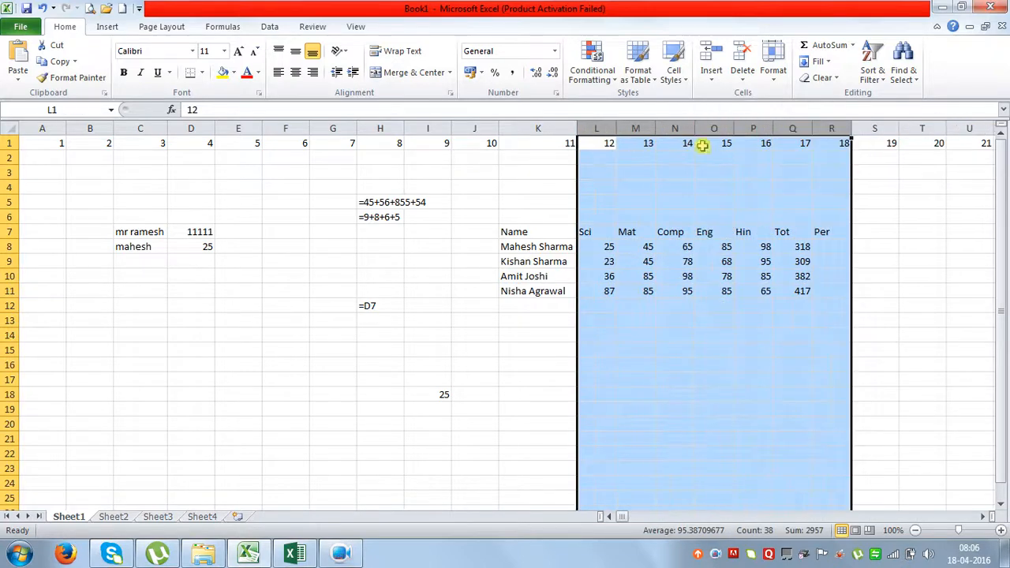
click(596, 305)
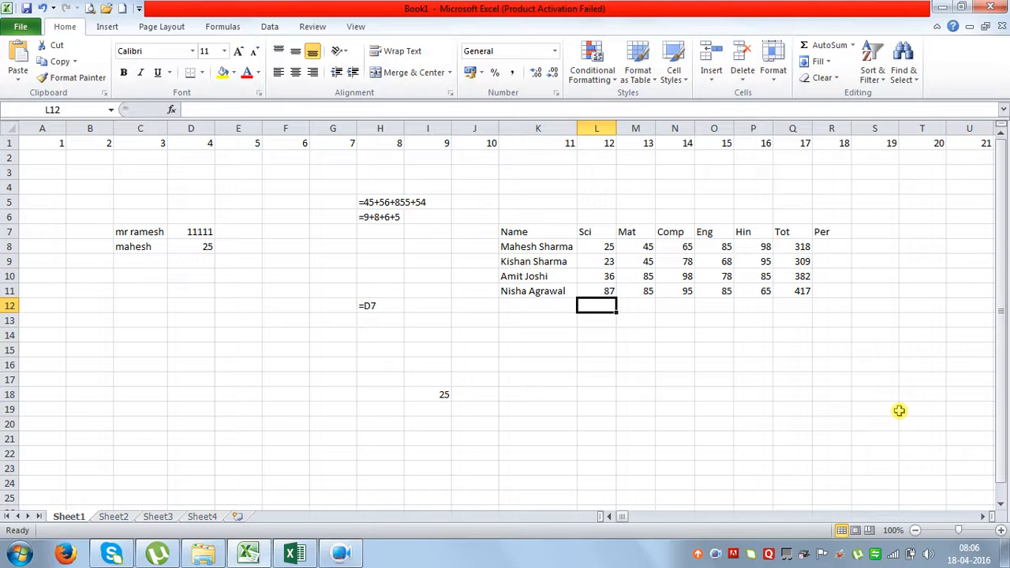
click(793, 246)
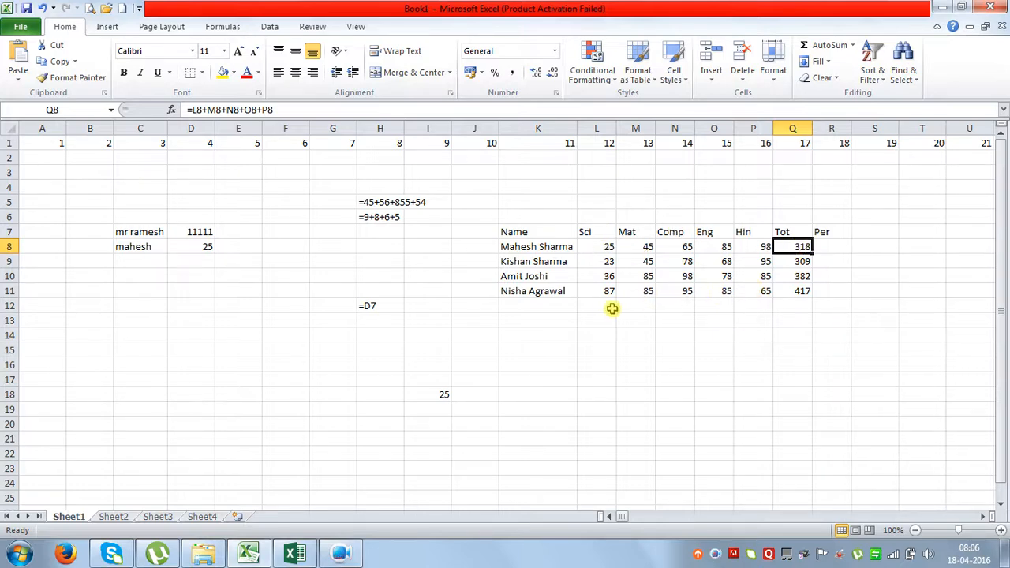
Enter =SUM(L8:L11) in L12 to total the Sci marks as 171.
drag(606, 247, 610, 290)
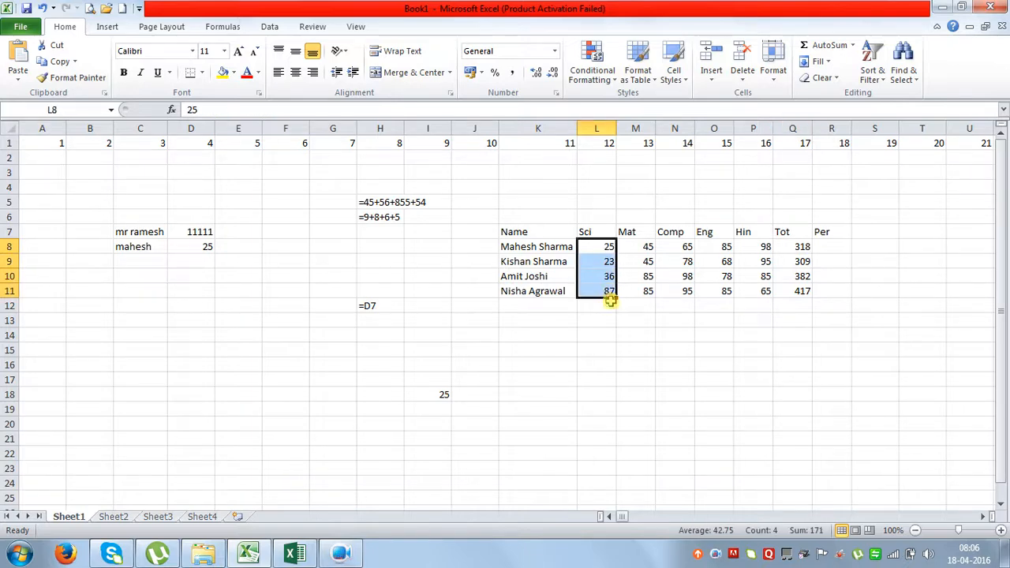
click(611, 304)
text(=)
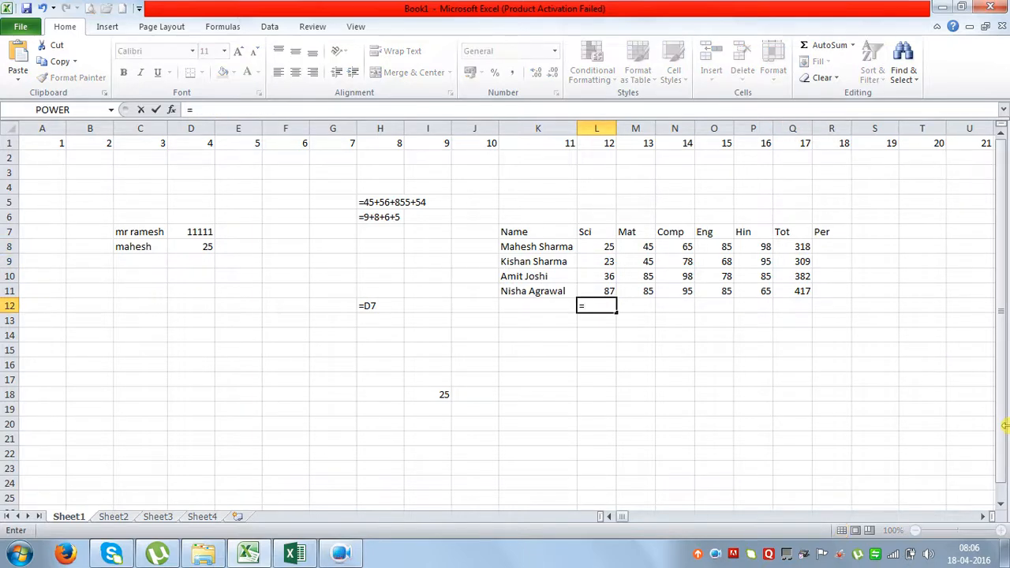
text(sum)
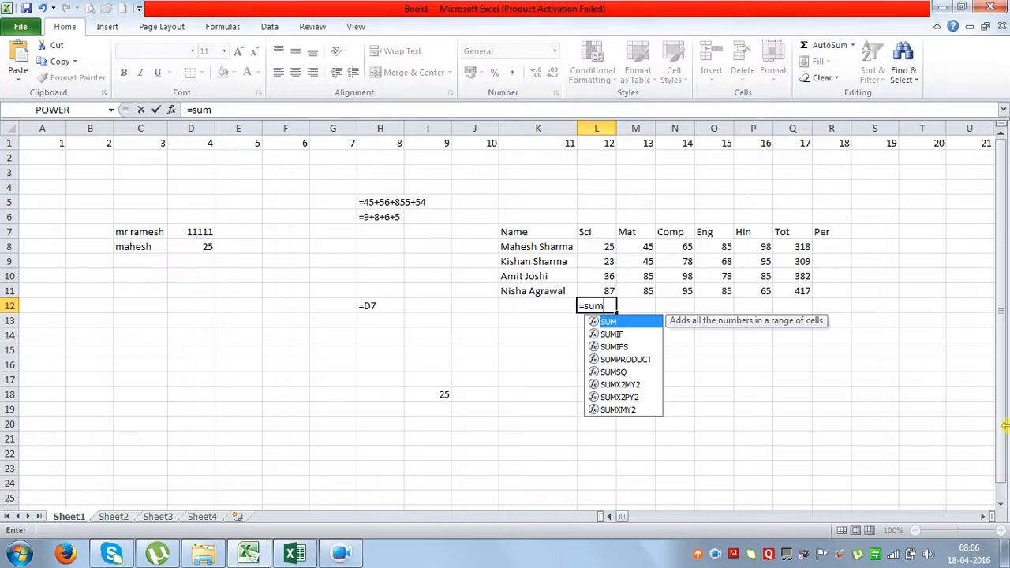
text(()
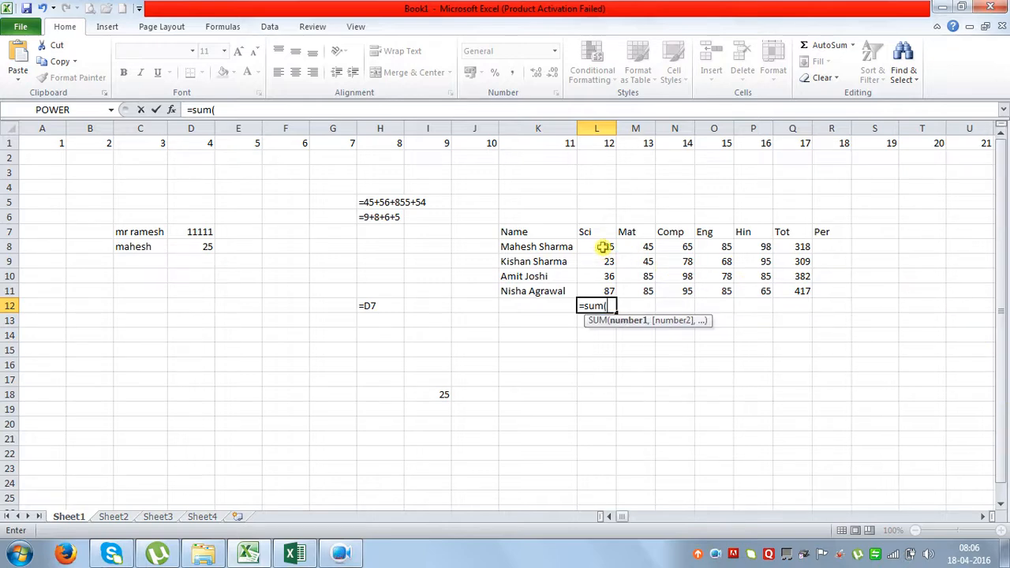
drag(602, 247, 609, 291)
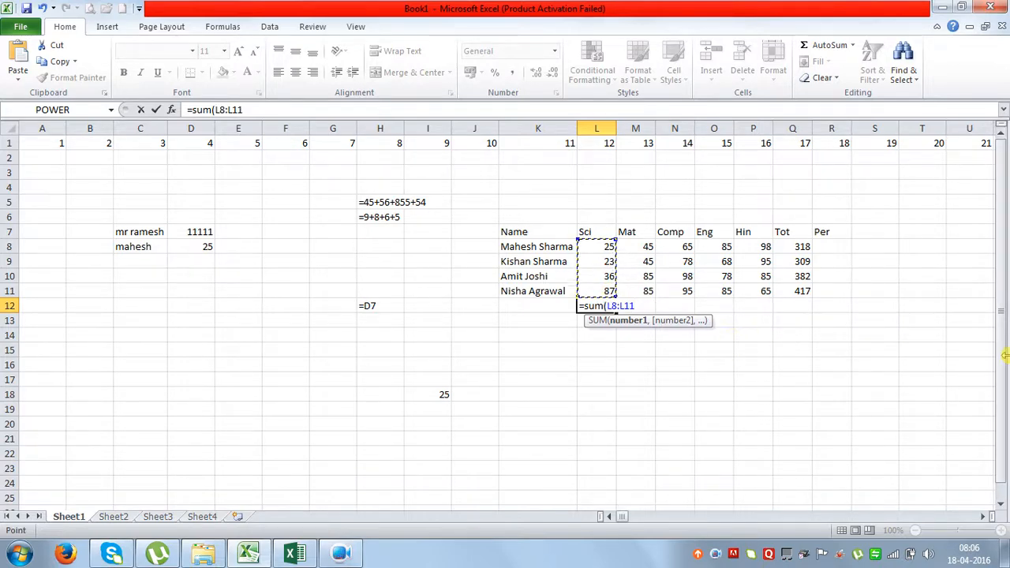
text())
key(Return)
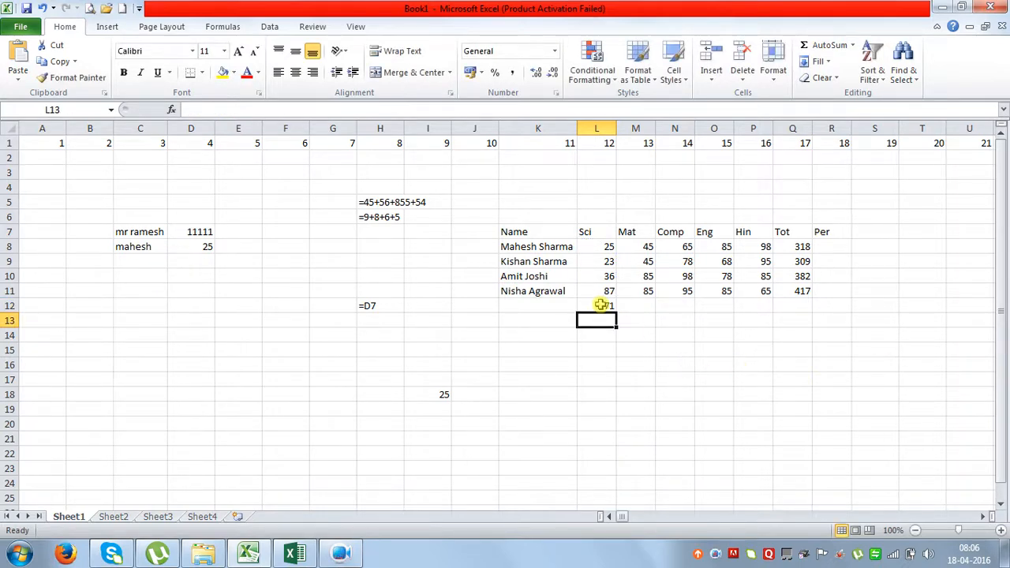
click(583, 303)
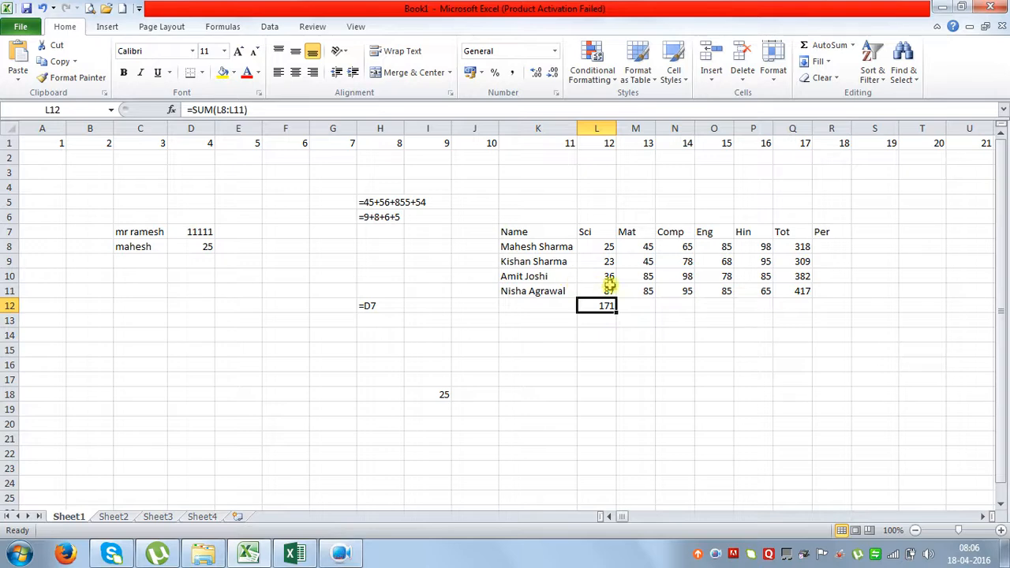
Copy the L12 SUM formula across to P12, giving 260, 336, 316 and 343.
click(633, 306)
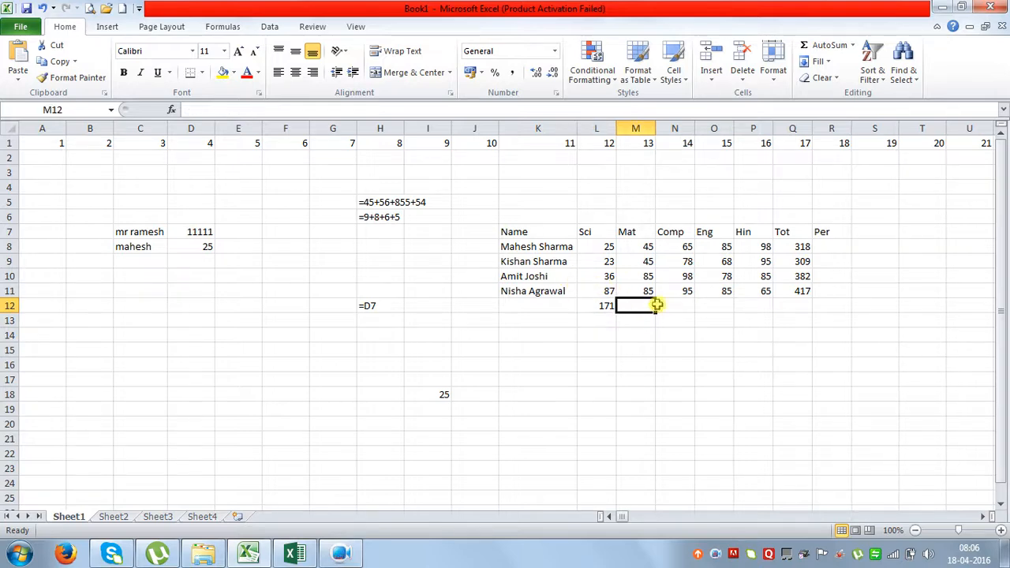
click(675, 304)
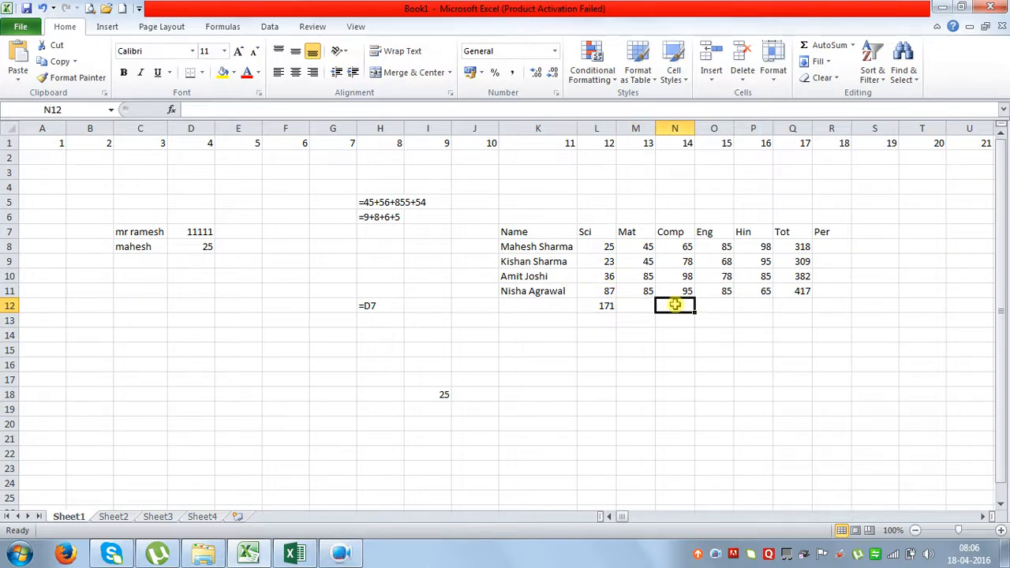
click(606, 309)
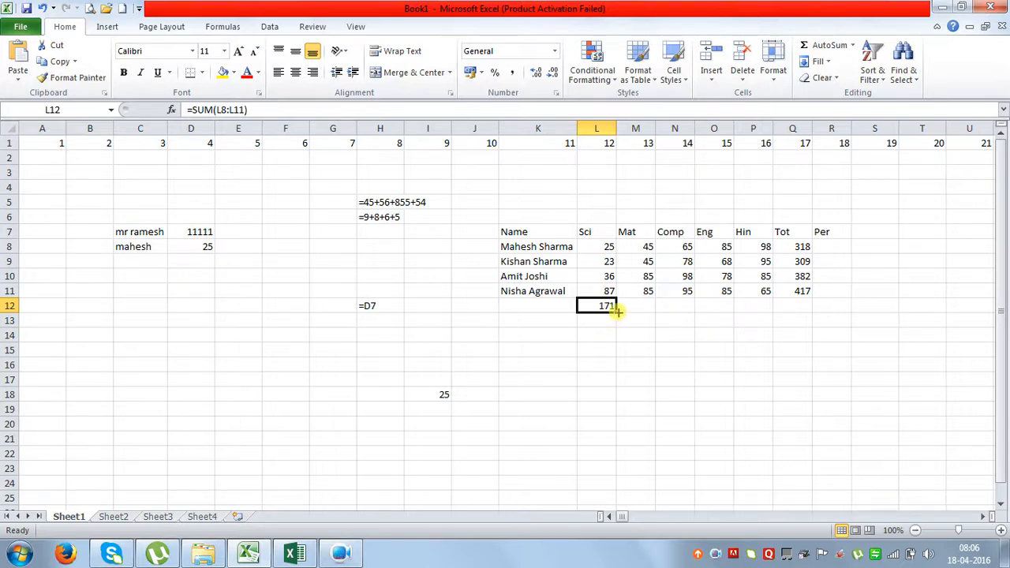
drag(614, 308, 773, 306)
click(643, 308)
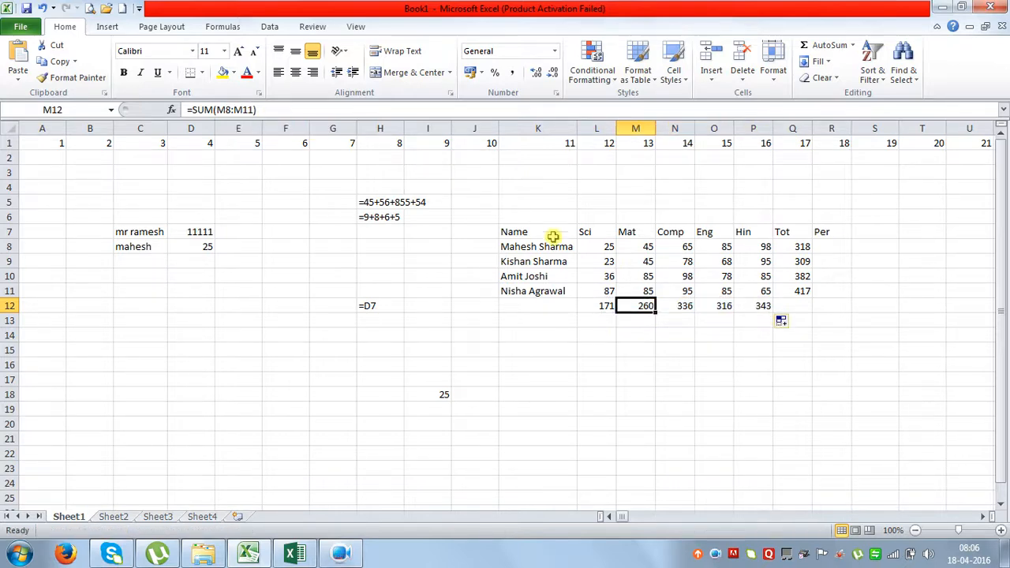
click(675, 303)
click(718, 302)
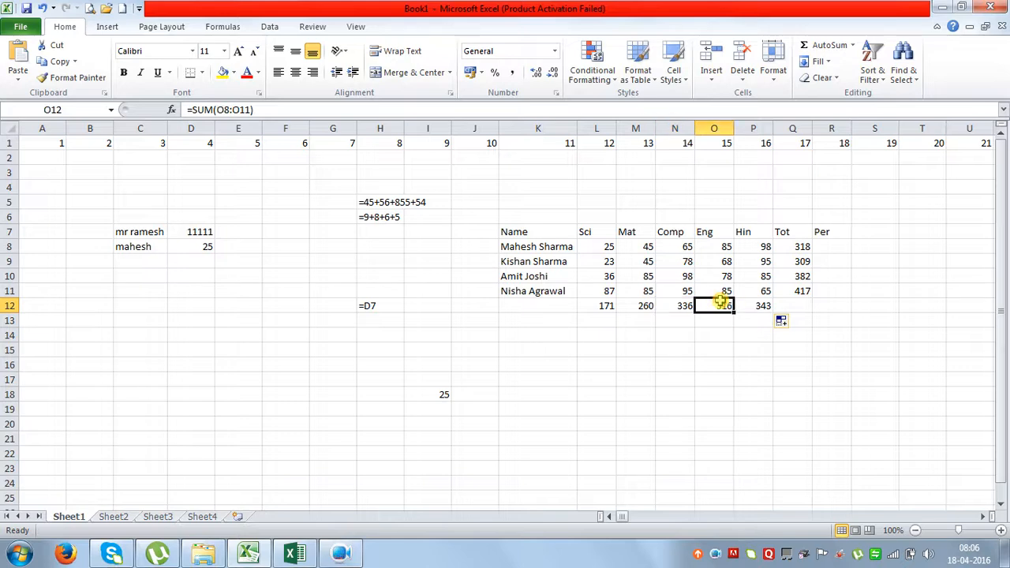
click(766, 306)
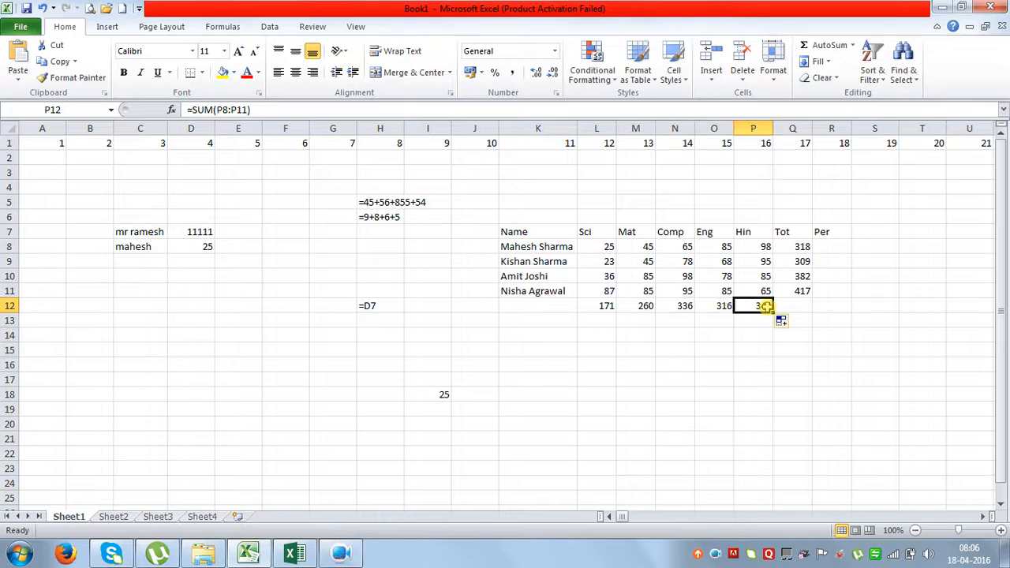
click(597, 307)
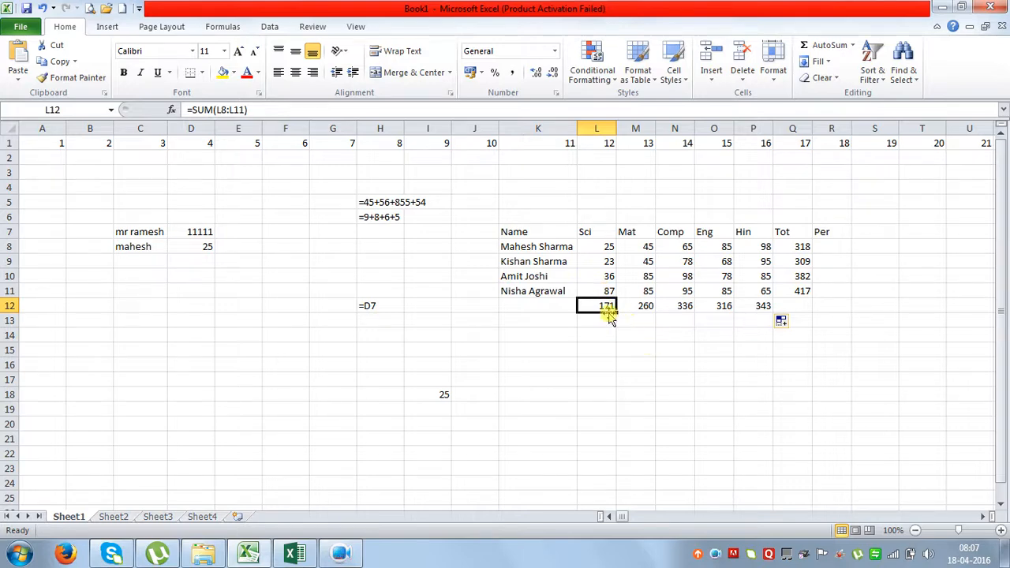
drag(800, 259, 808, 286)
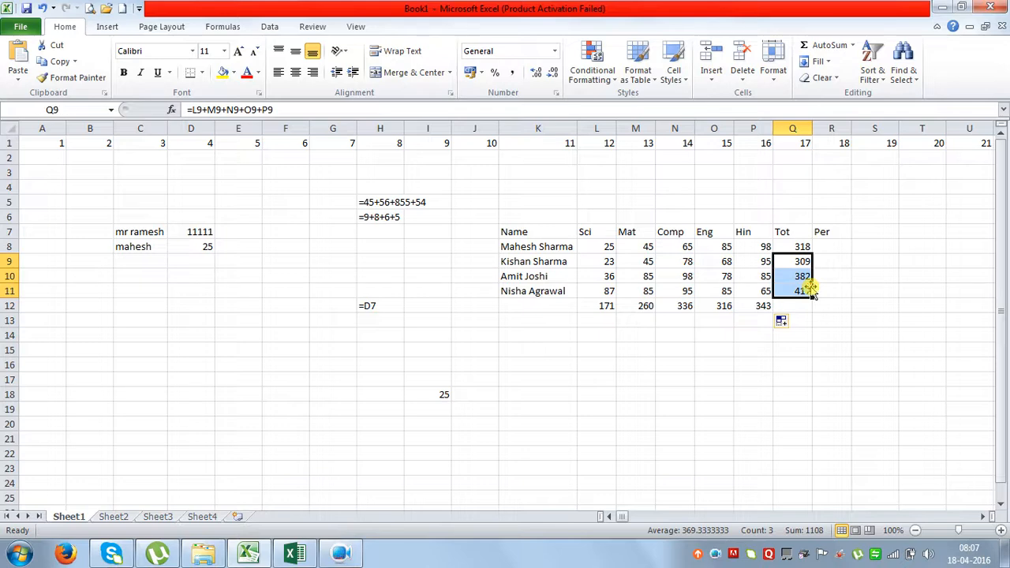
key(Delete)
click(801, 249)
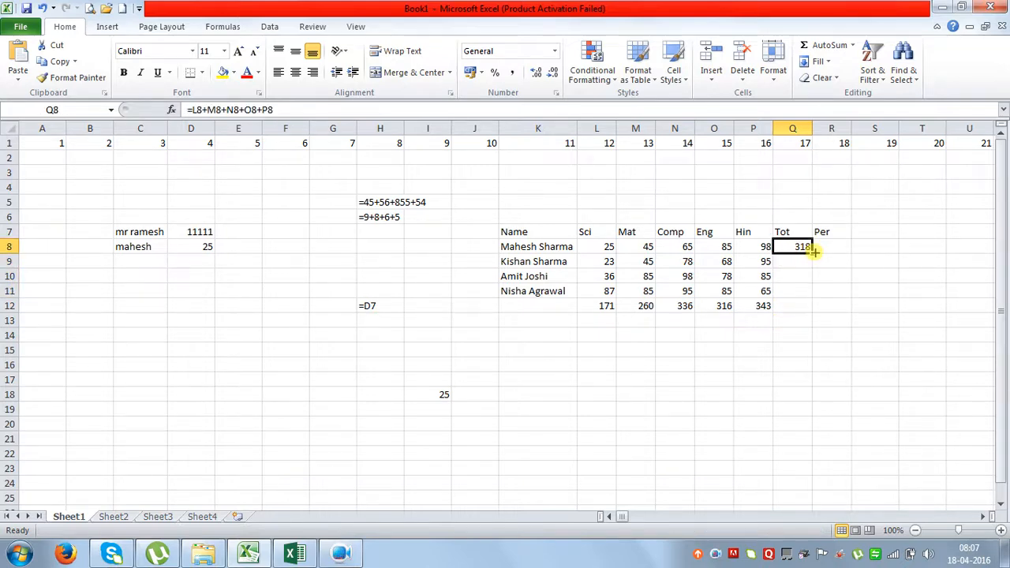
drag(810, 252, 812, 293)
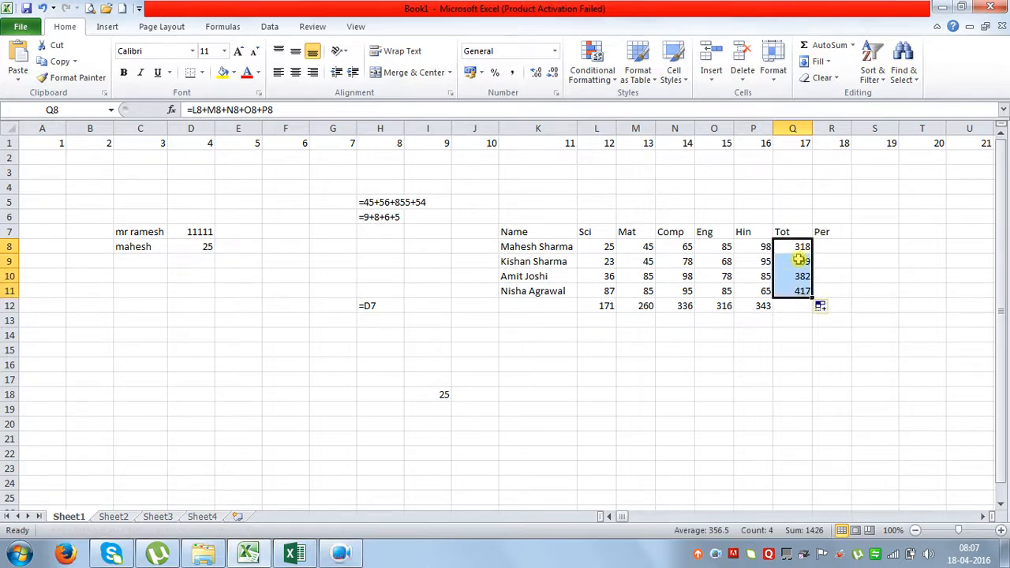
click(799, 260)
click(797, 276)
click(800, 290)
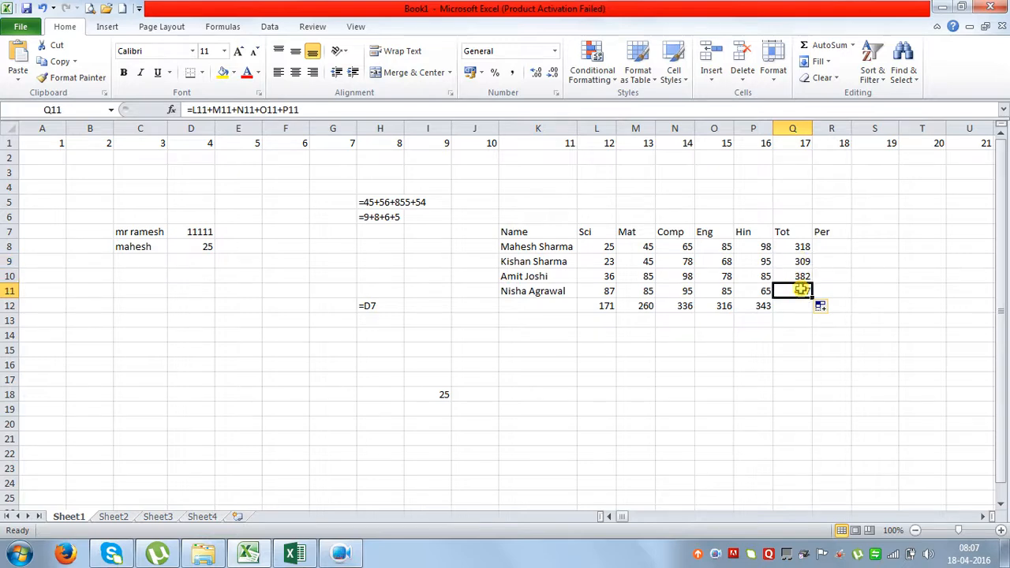
click(857, 289)
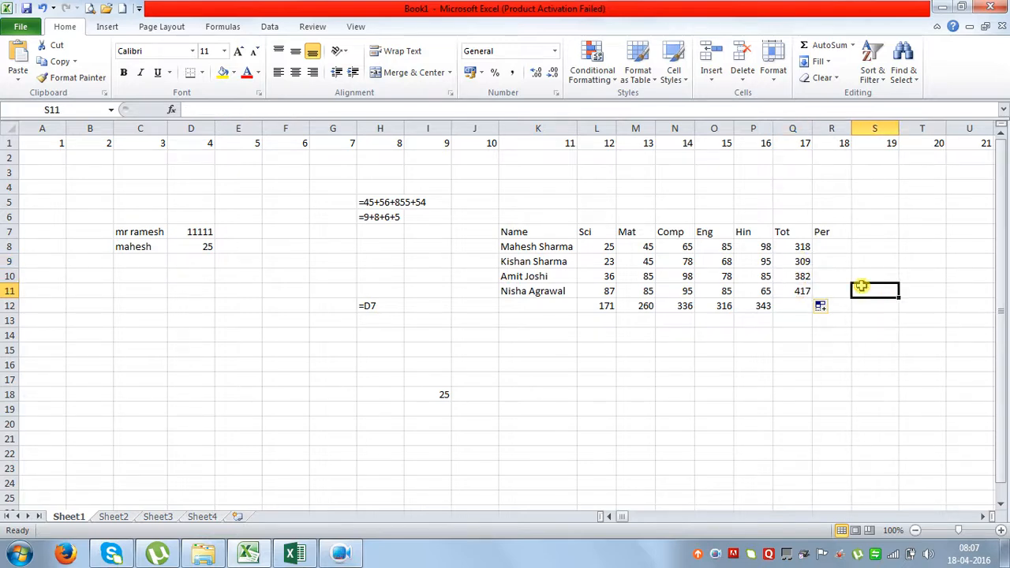
drag(803, 261, 802, 287)
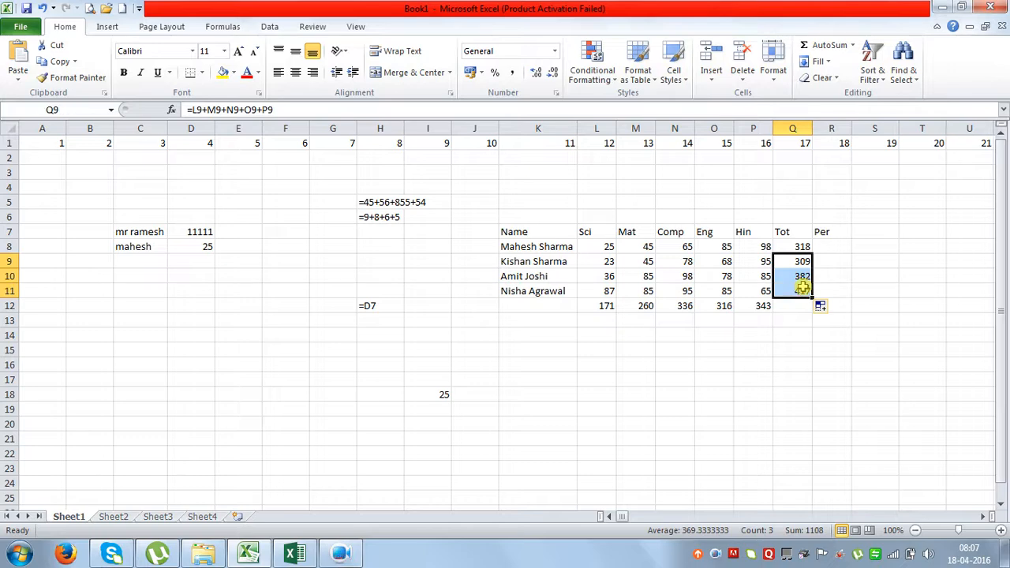
key(Delete)
drag(798, 247, 795, 288)
click(794, 253)
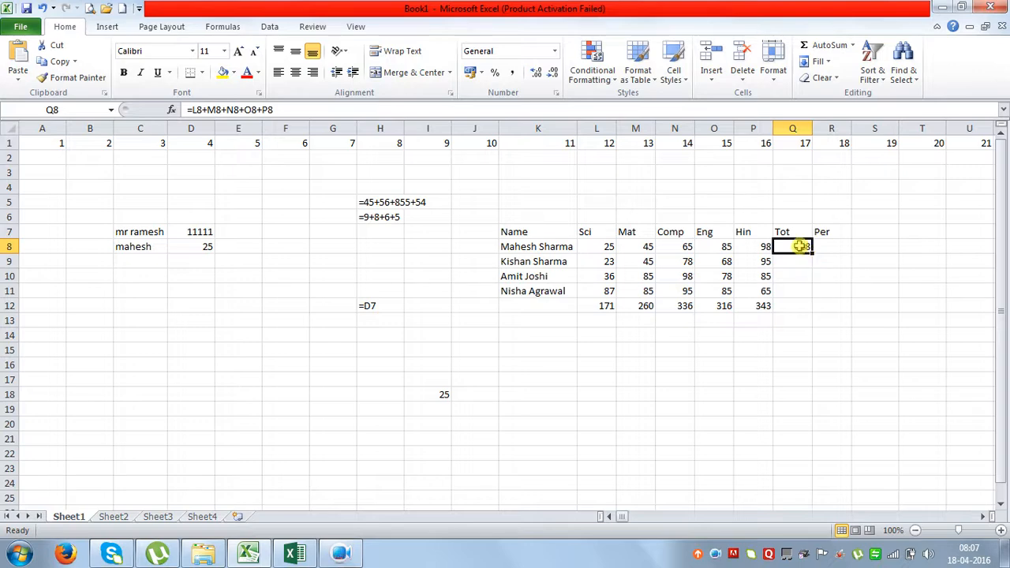
drag(799, 247, 795, 290)
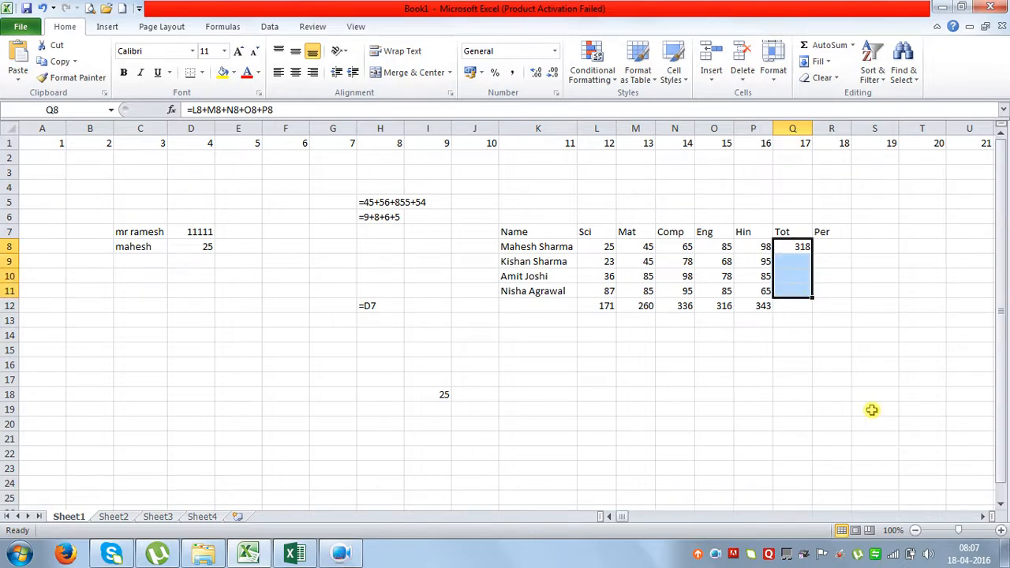
key(ctrl+d)
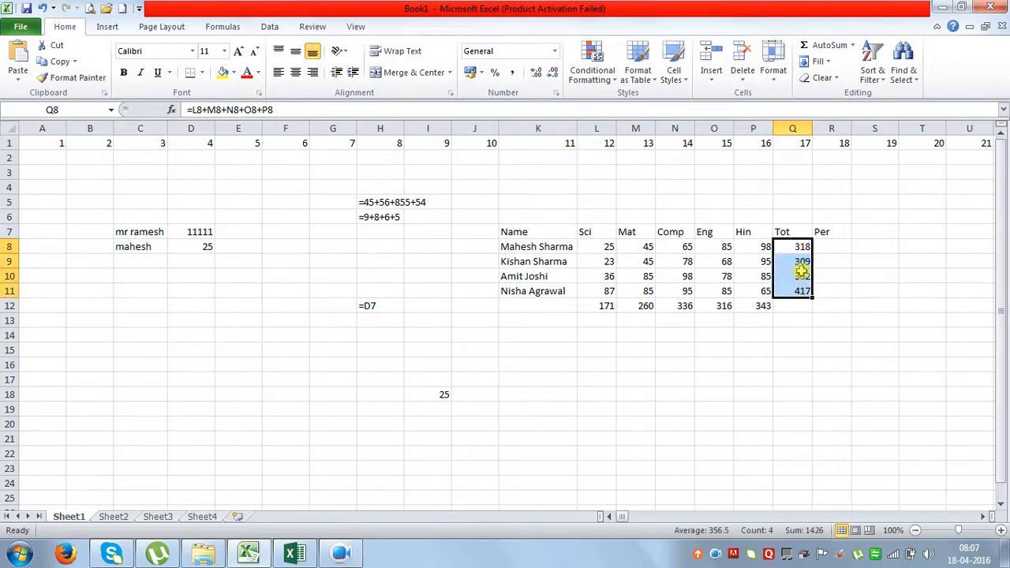
click(800, 262)
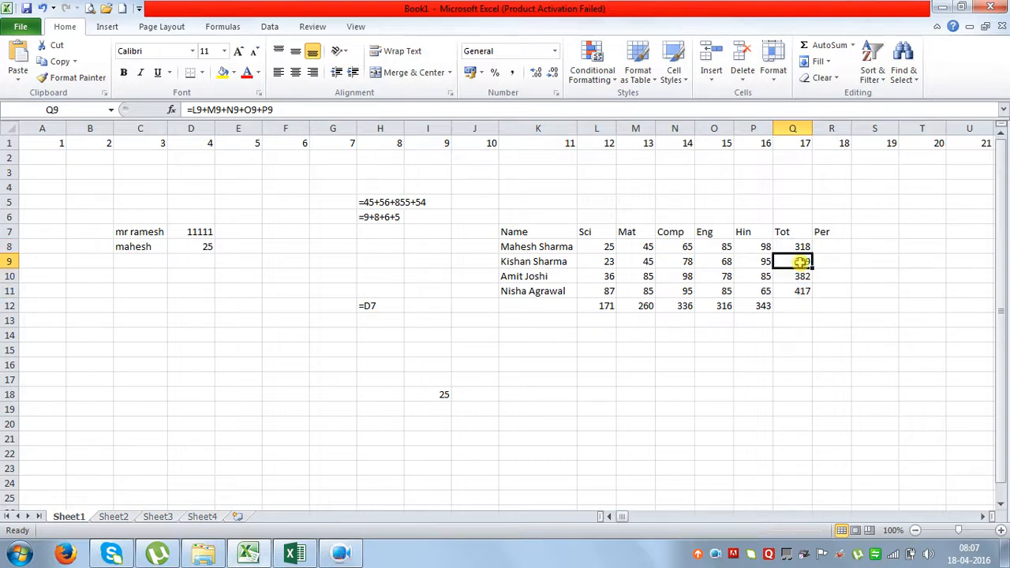
click(801, 277)
click(802, 290)
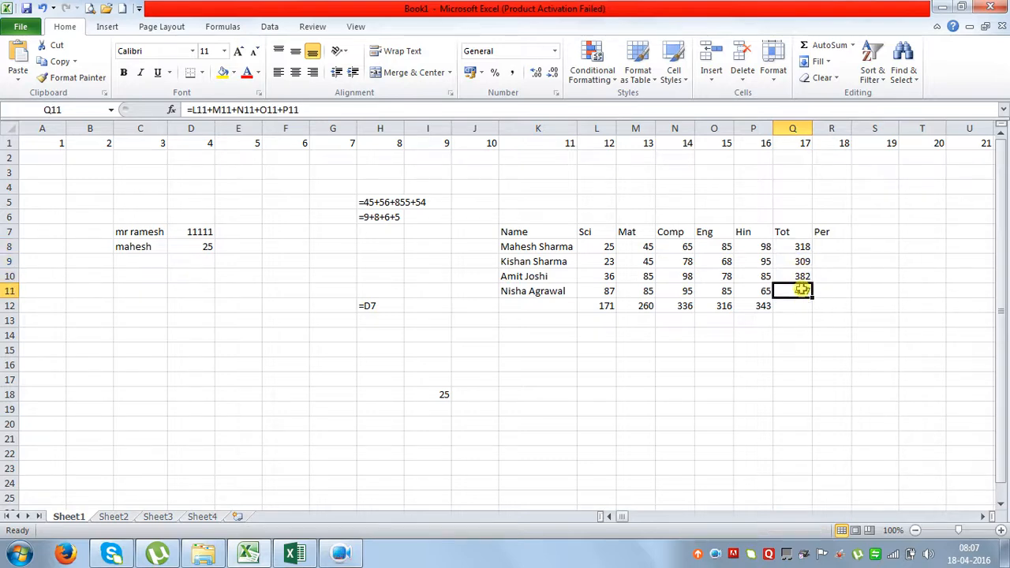
click(801, 246)
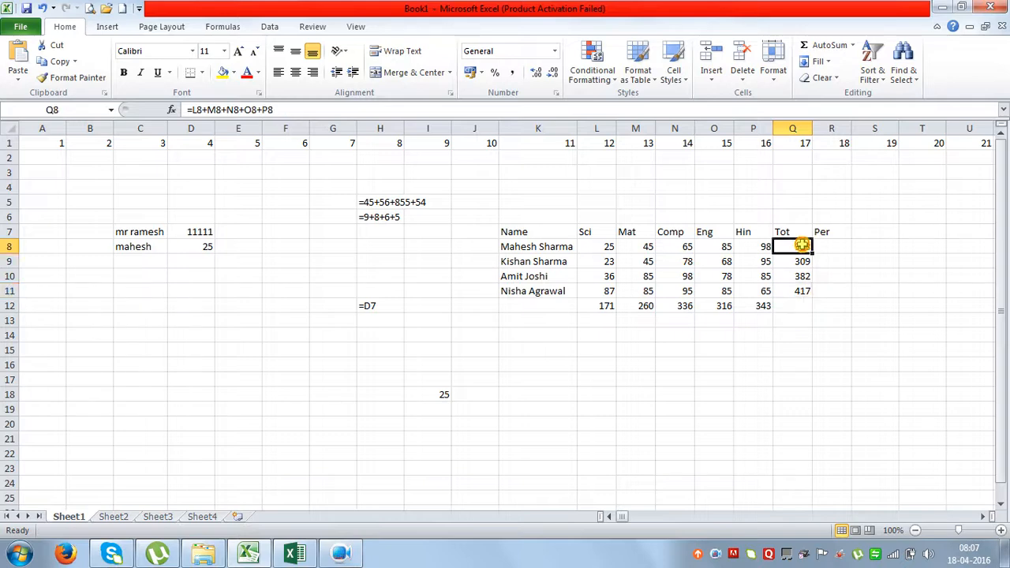
drag(802, 246, 805, 288)
Replace the Q8:Q11 totals with =SUM(L8:P8), entered into all four cells at once.
key(Delete)
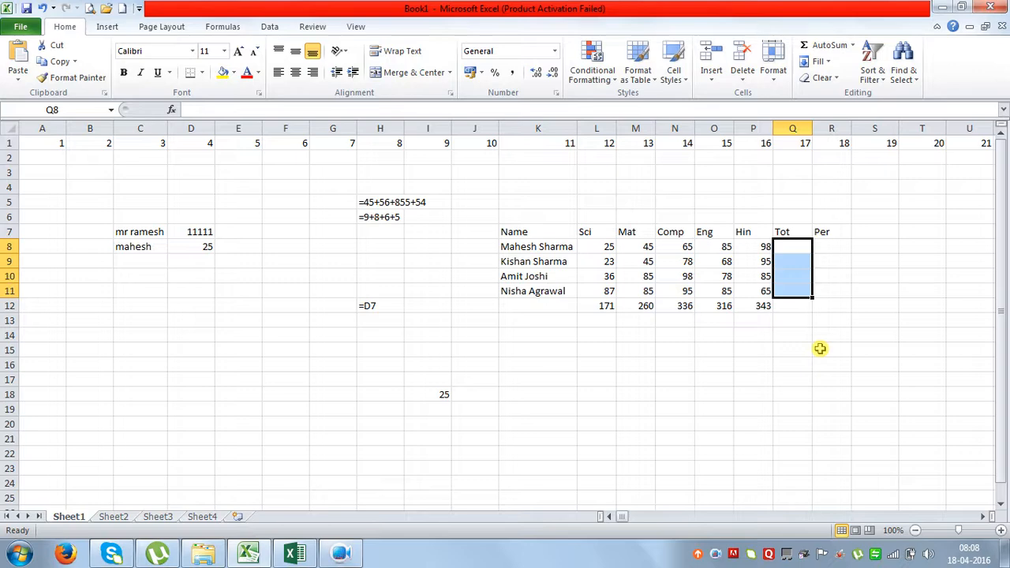
text(=sum()
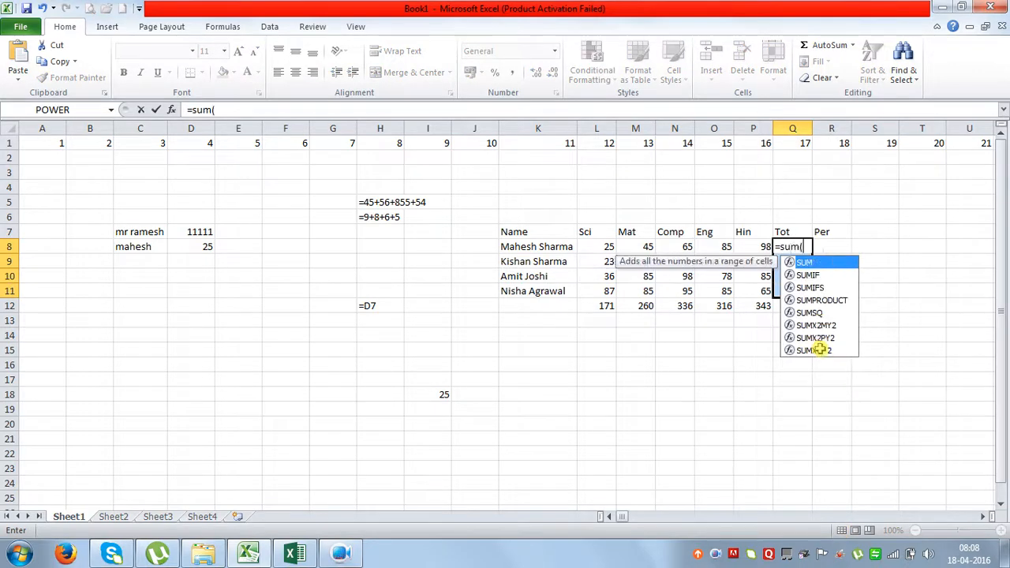
drag(611, 246, 746, 247)
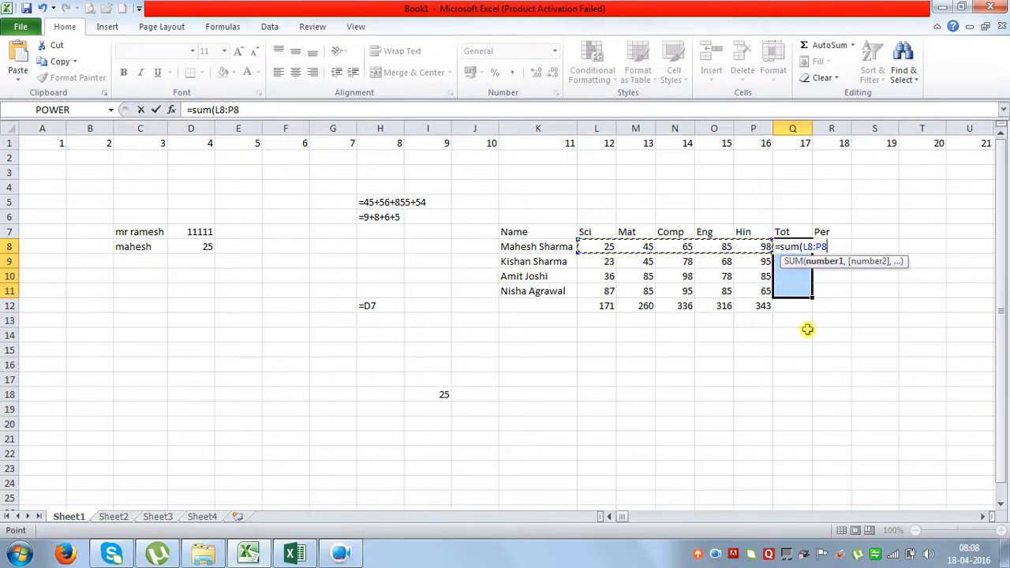
text())
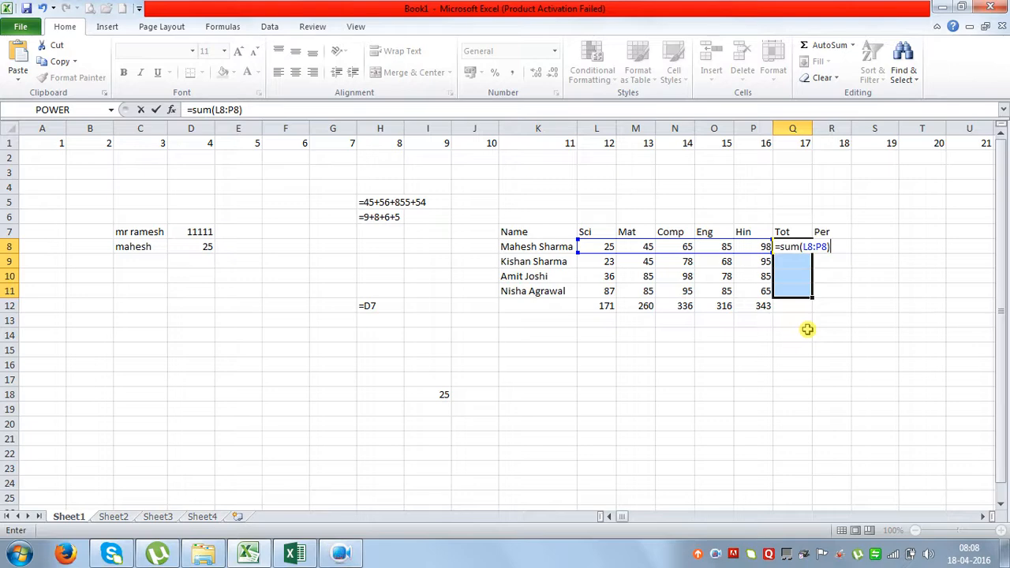
key(ctrl+Return)
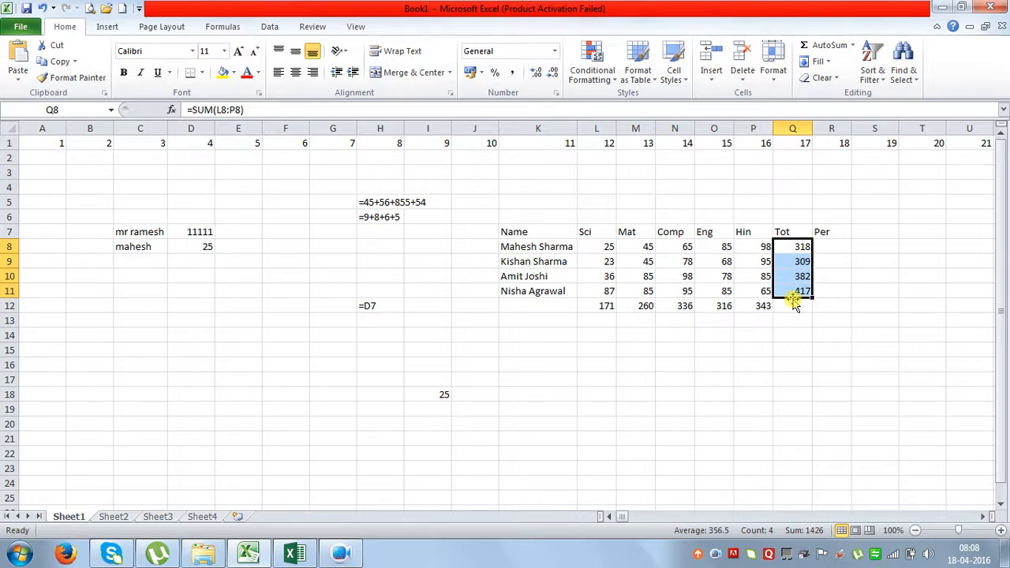
click(710, 367)
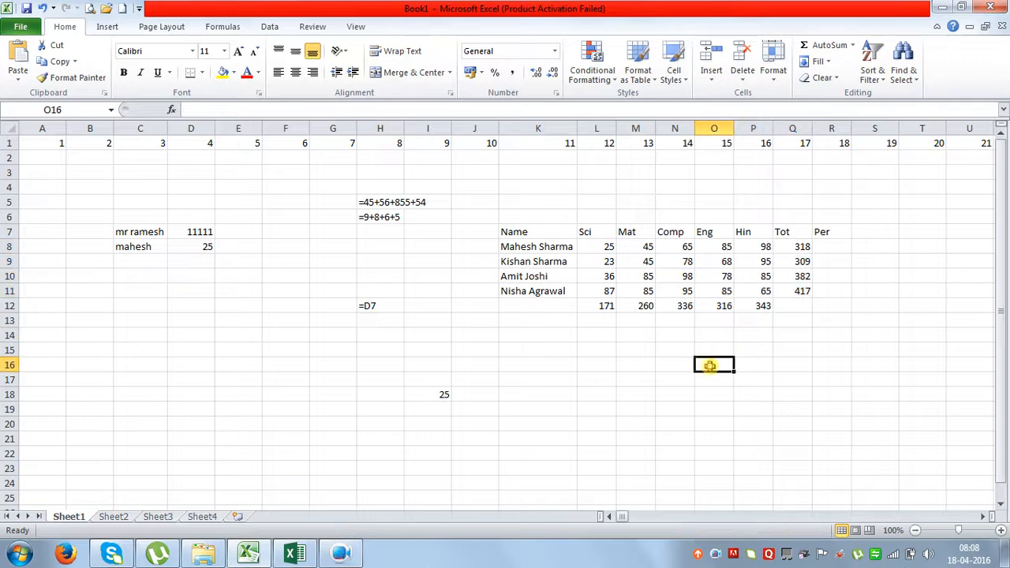
Clear row 12 and enter =SUM(L8:L11) across L12:P12 in one go.
drag(605, 306, 762, 312)
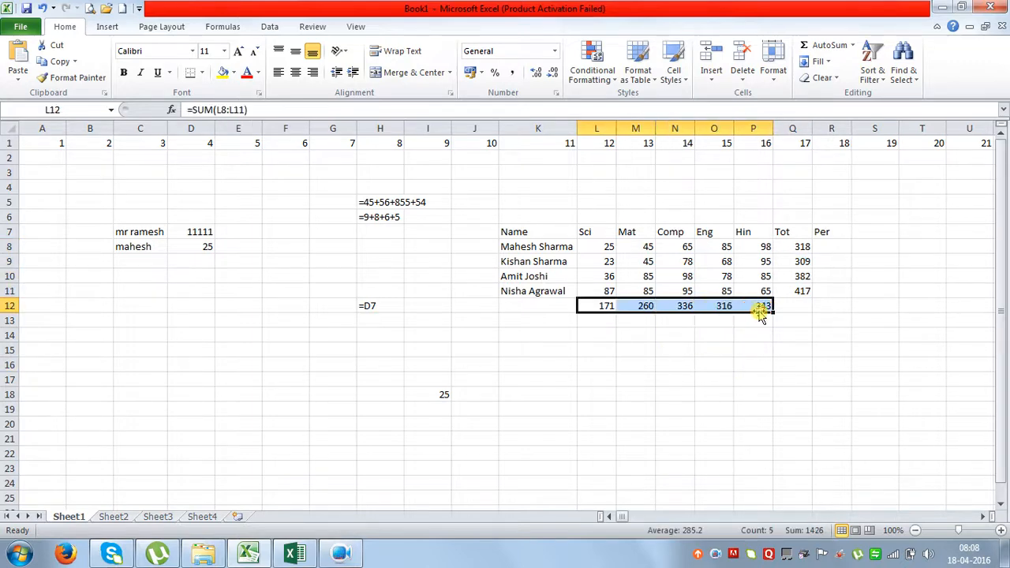
key(Delete)
click(756, 350)
drag(608, 307, 753, 303)
text(=sum()
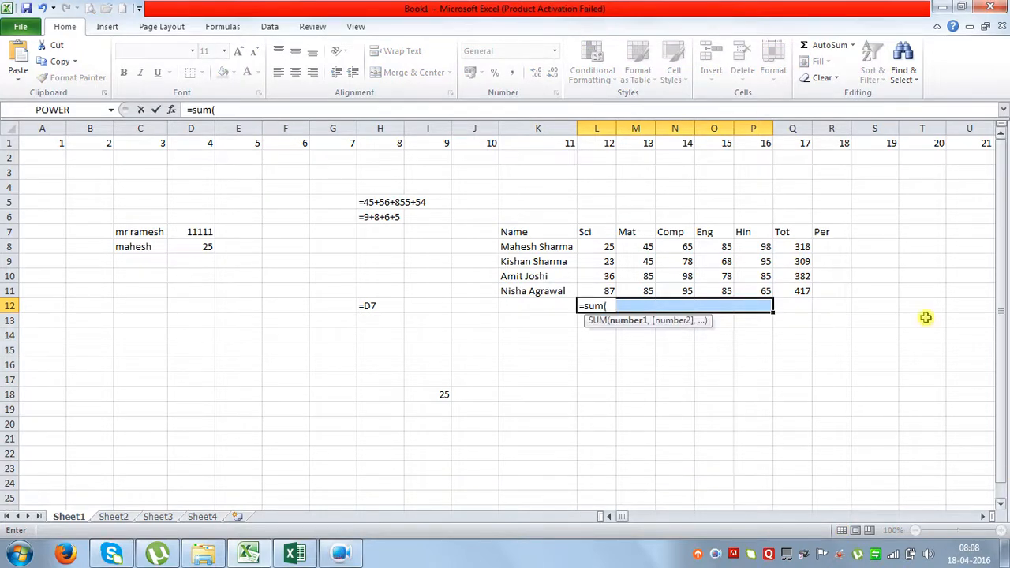
drag(602, 246, 604, 291)
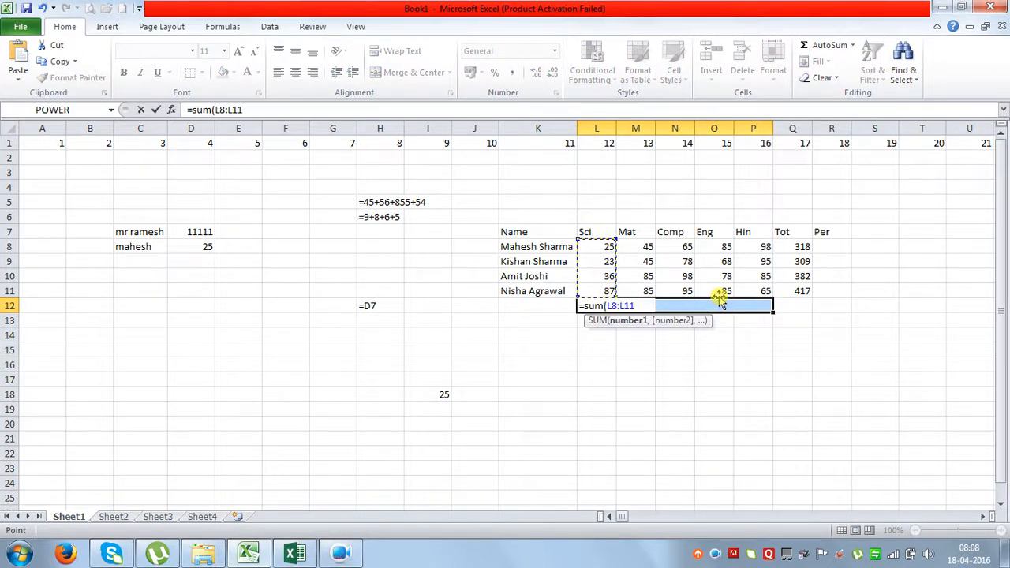
text())
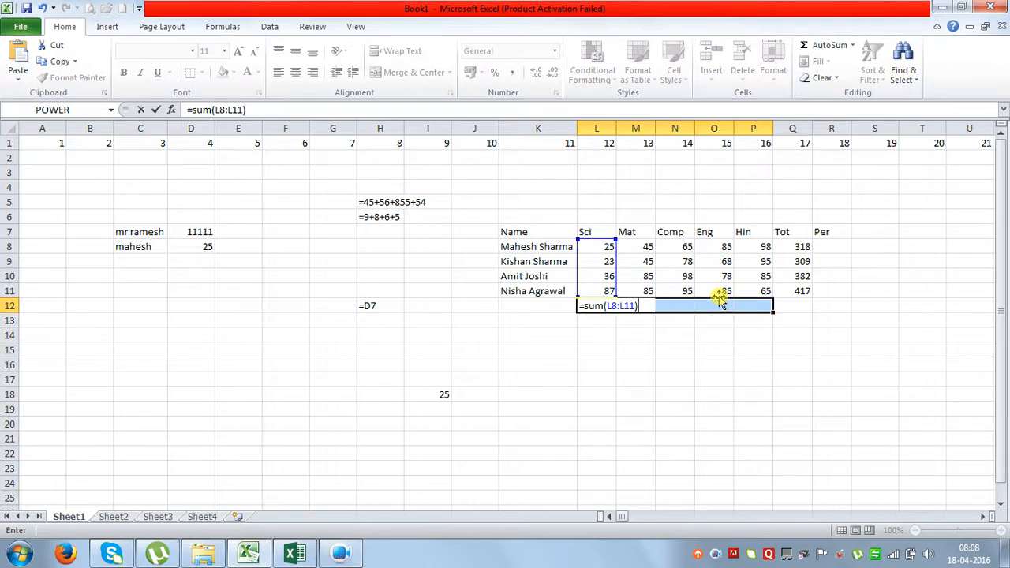
key(ctrl+Return)
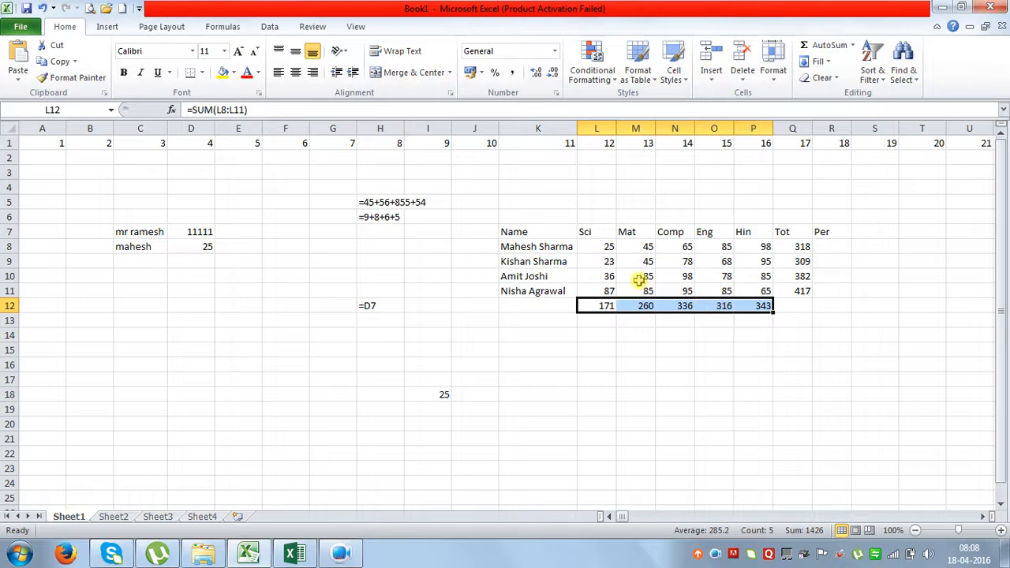
Verify the Mat, Comp, Eng and Hin totals 260, 336, 316 and 343 in row 12.
click(643, 306)
click(715, 306)
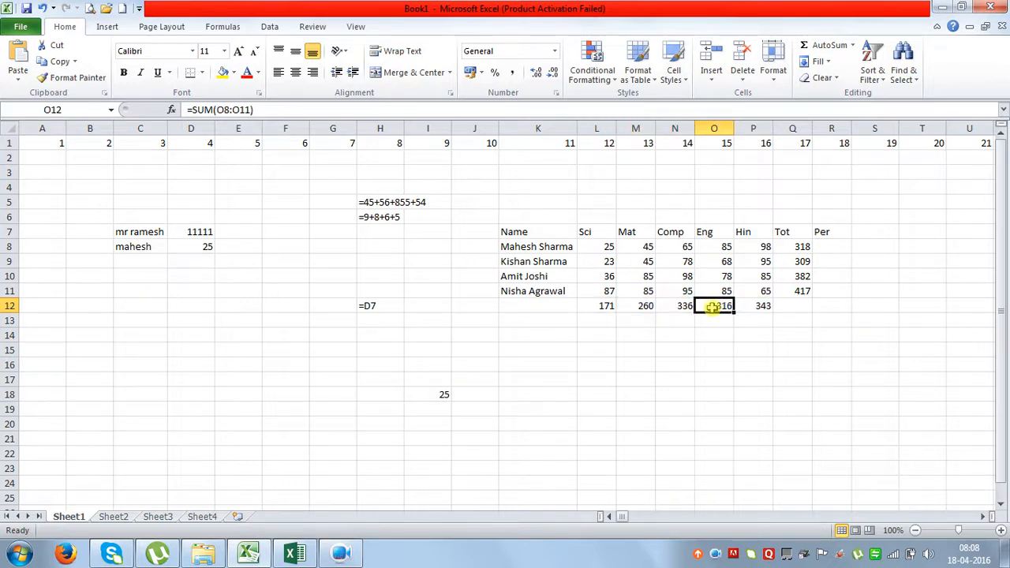
click(685, 307)
click(759, 306)
click(817, 322)
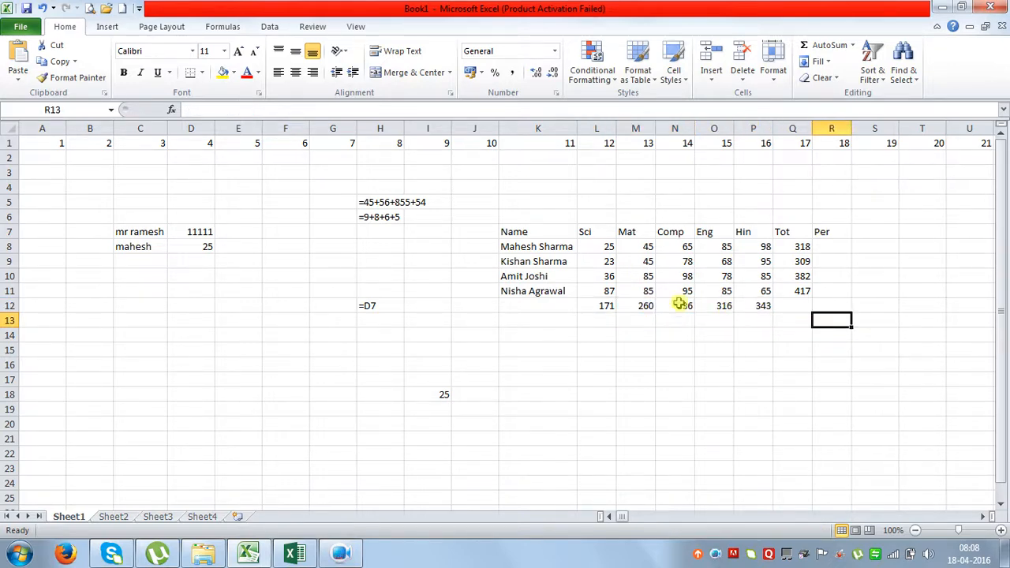
click(653, 307)
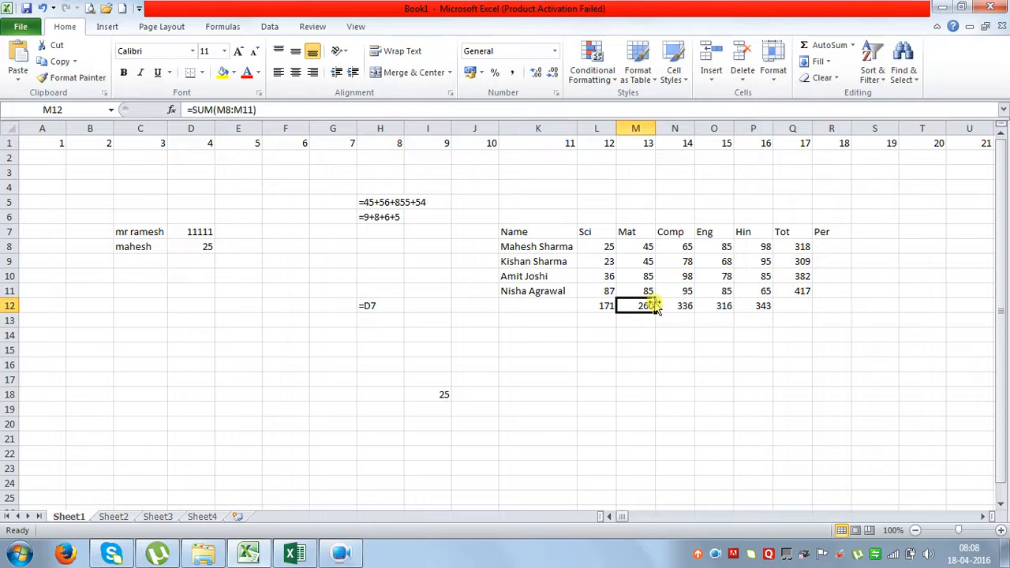
click(829, 250)
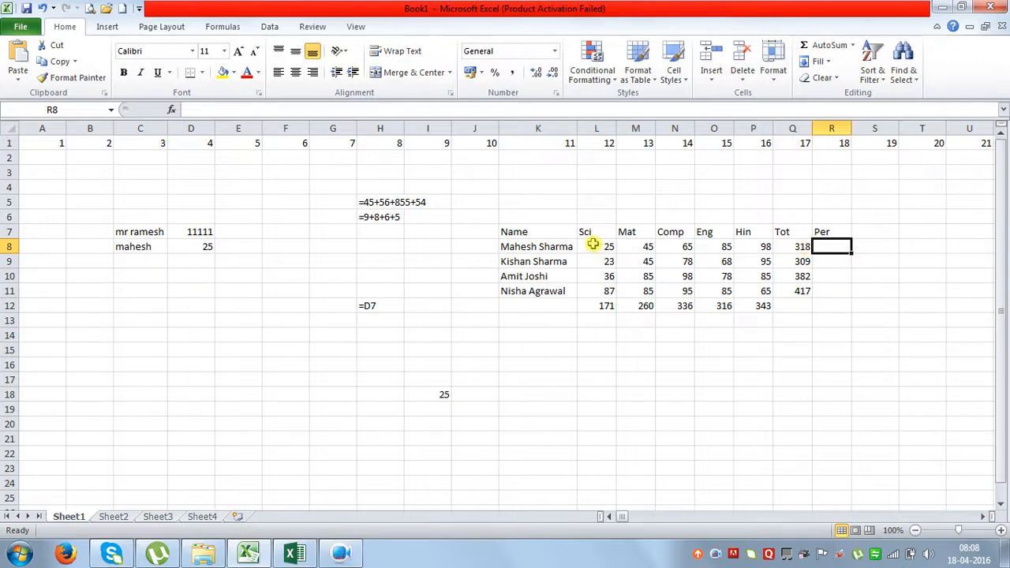
Enter =Q8/5 in R8 and fill it down the Per column, giving 63.6, 61.8, 76.4, 83.4.
drag(593, 245, 767, 249)
click(791, 250)
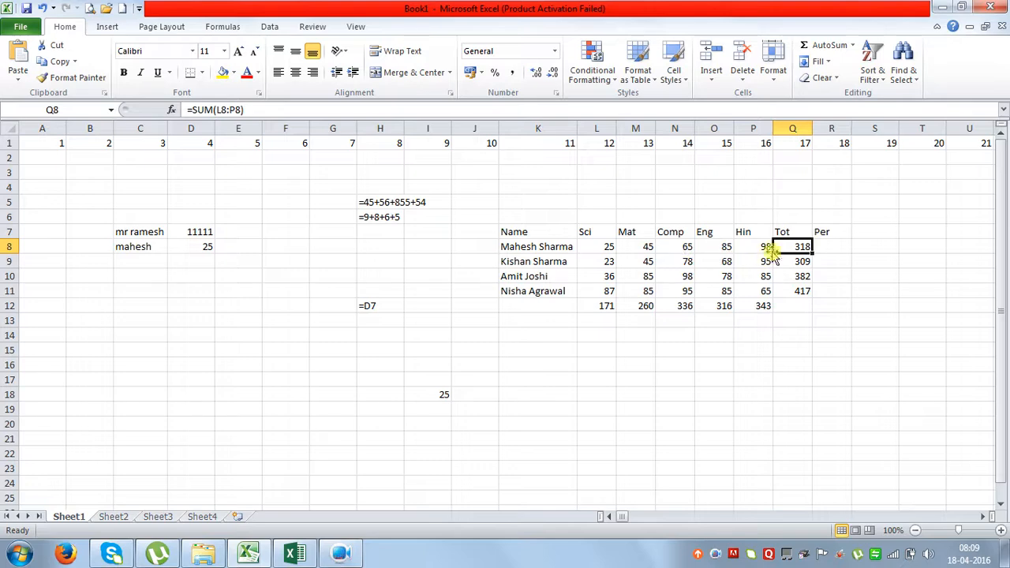
click(829, 246)
text(=)
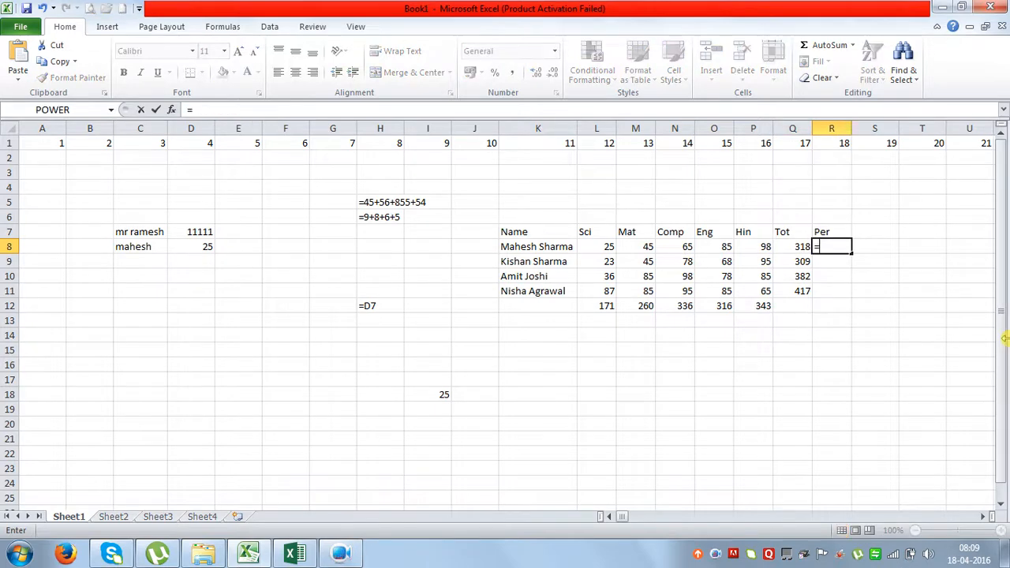
key(Left)
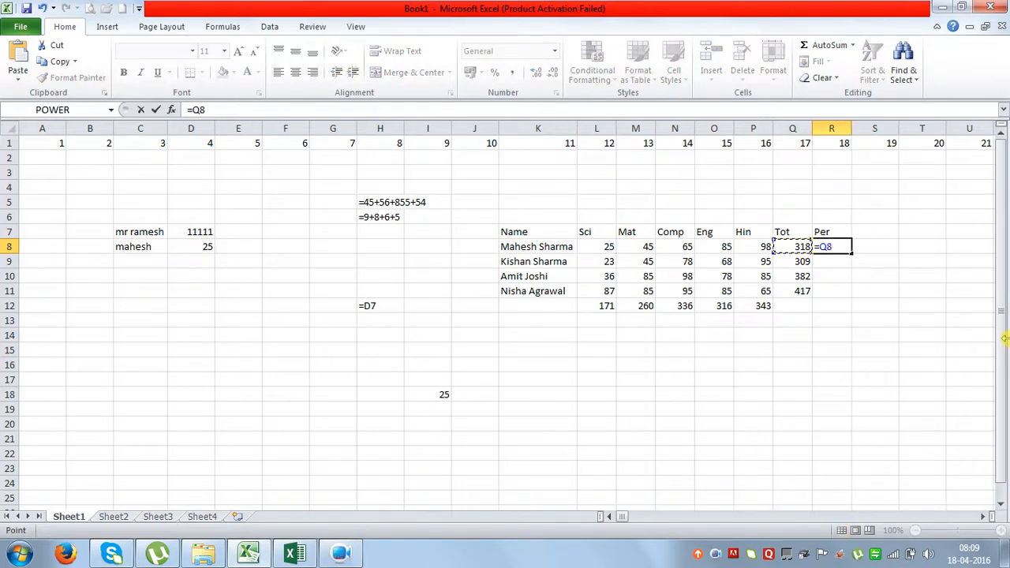
text(/)
text(5)
key(Return)
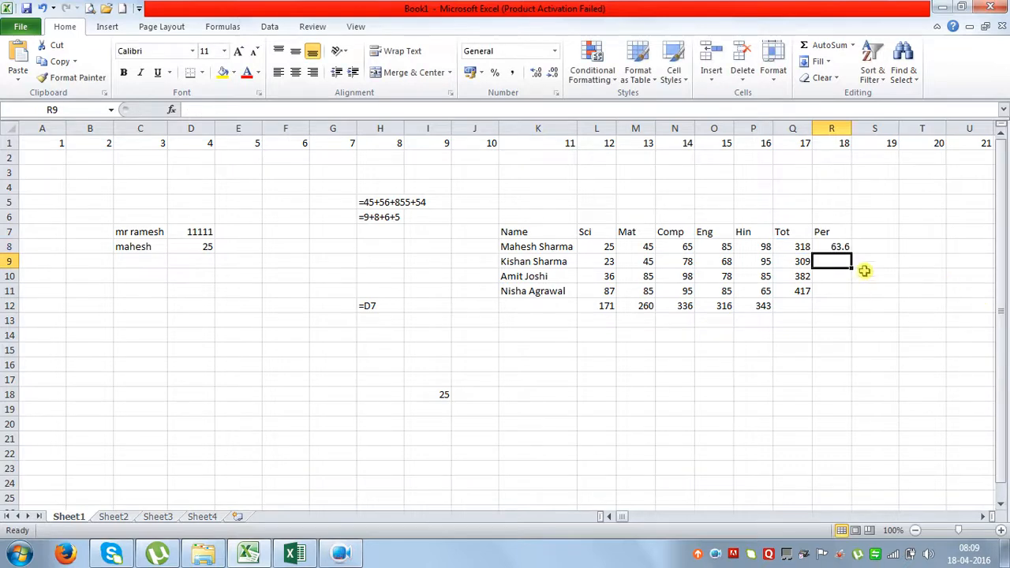
click(836, 248)
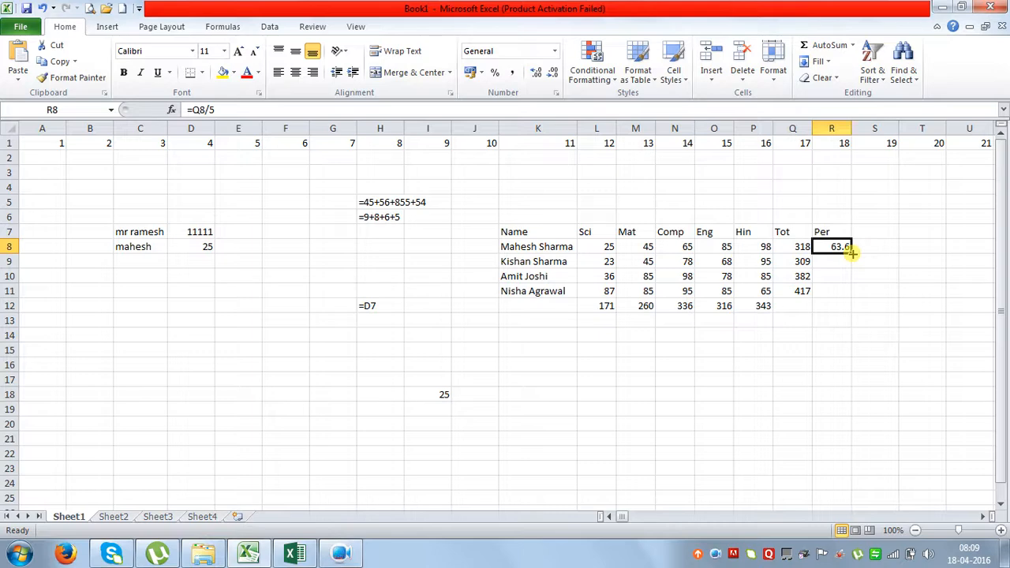
double_click(852, 252)
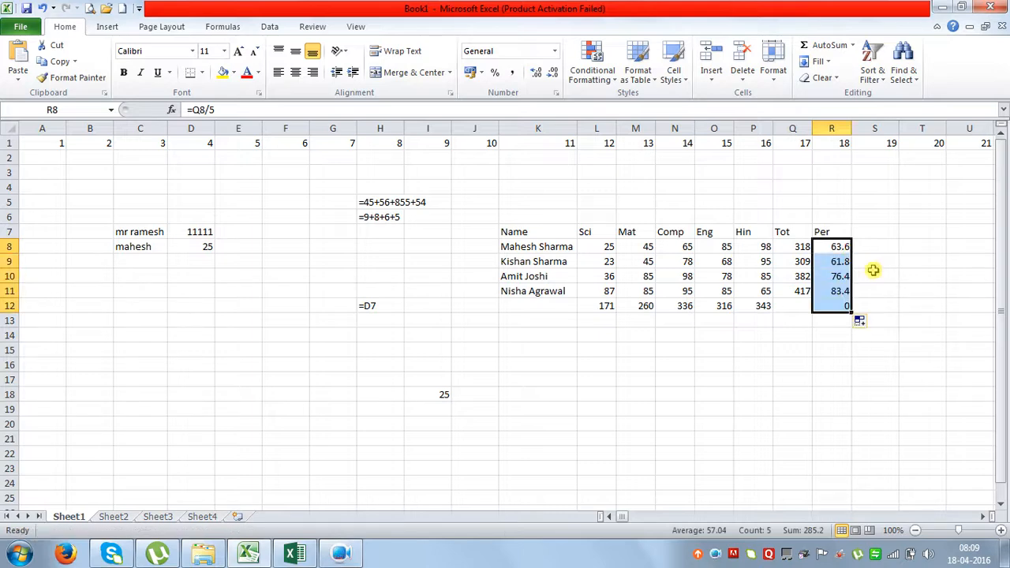
click(880, 275)
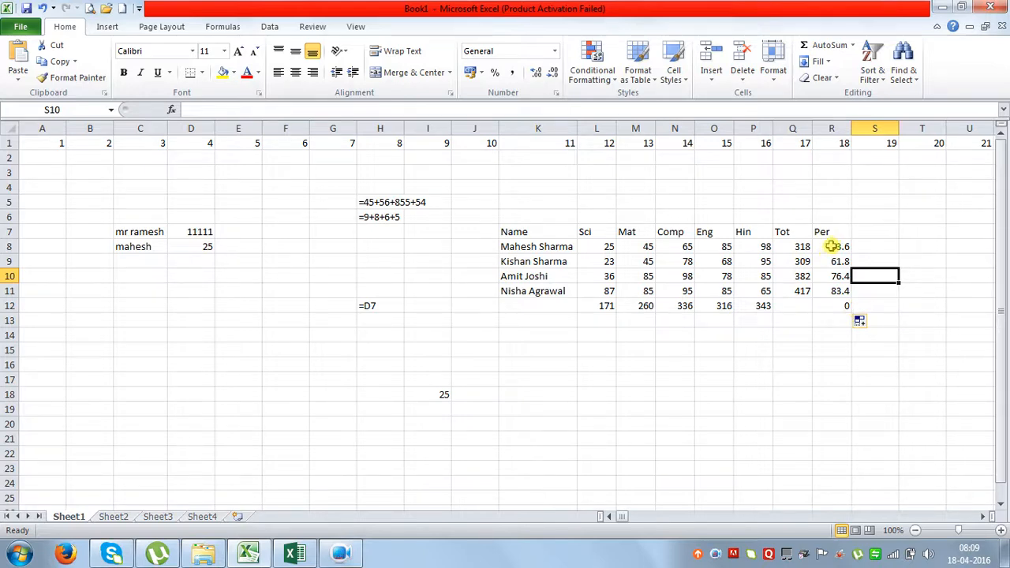
Give the percentages in R8:R11 two decimal places, so they read 63.60, 61.80, 76.40 and 83.40.
drag(832, 246, 839, 291)
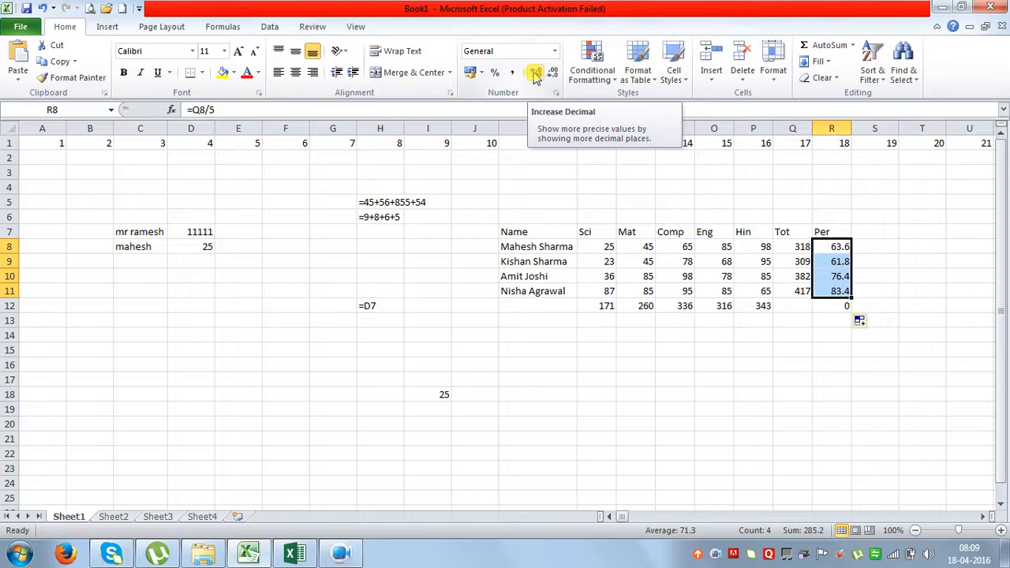
click(535, 73)
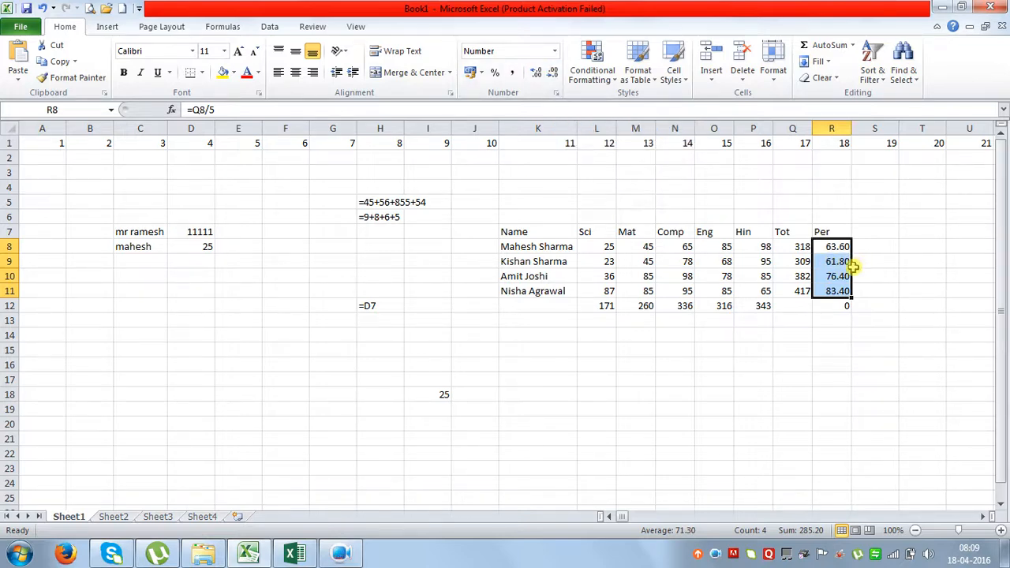
click(550, 75)
click(550, 75)
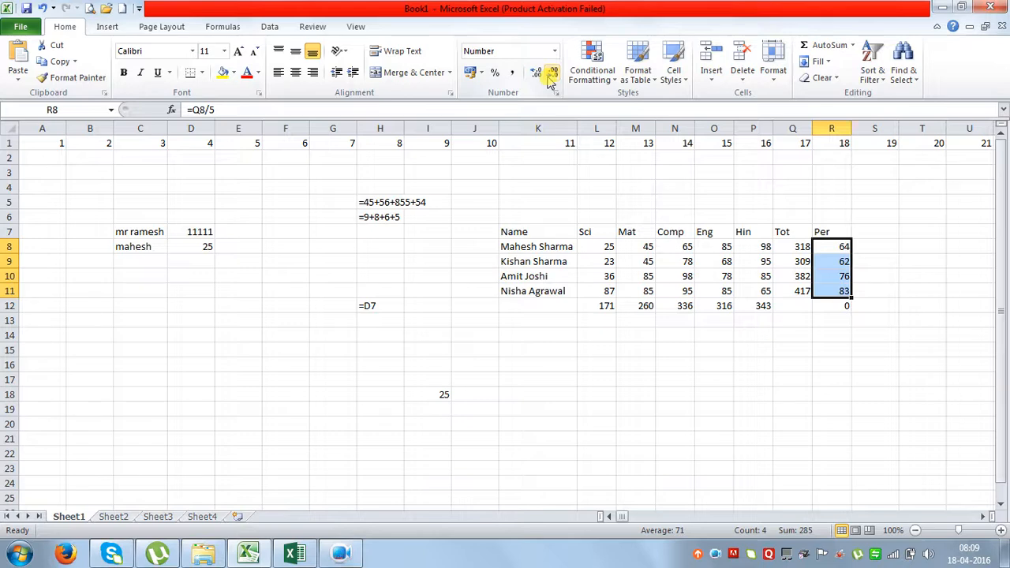
click(537, 77)
click(537, 76)
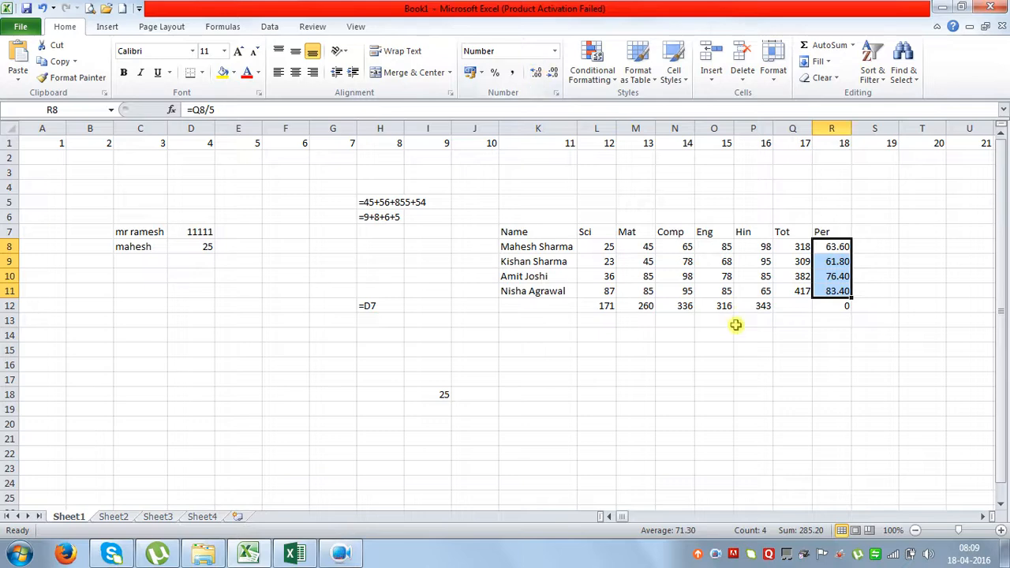
click(737, 335)
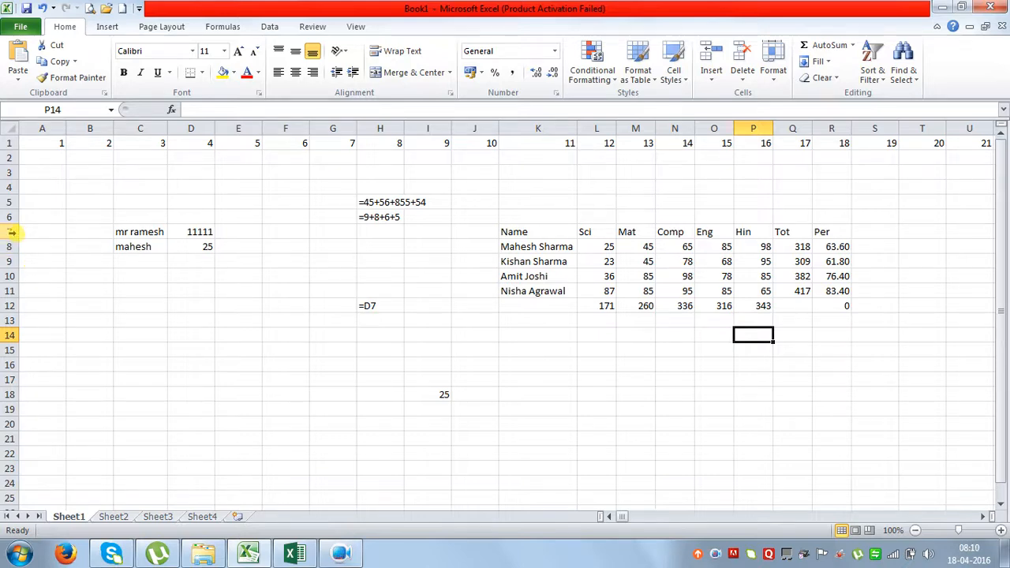
Enlarge the height of rows 7 through 11 in two passes, spacing out the header and four student rows.
drag(12, 231, 9, 285)
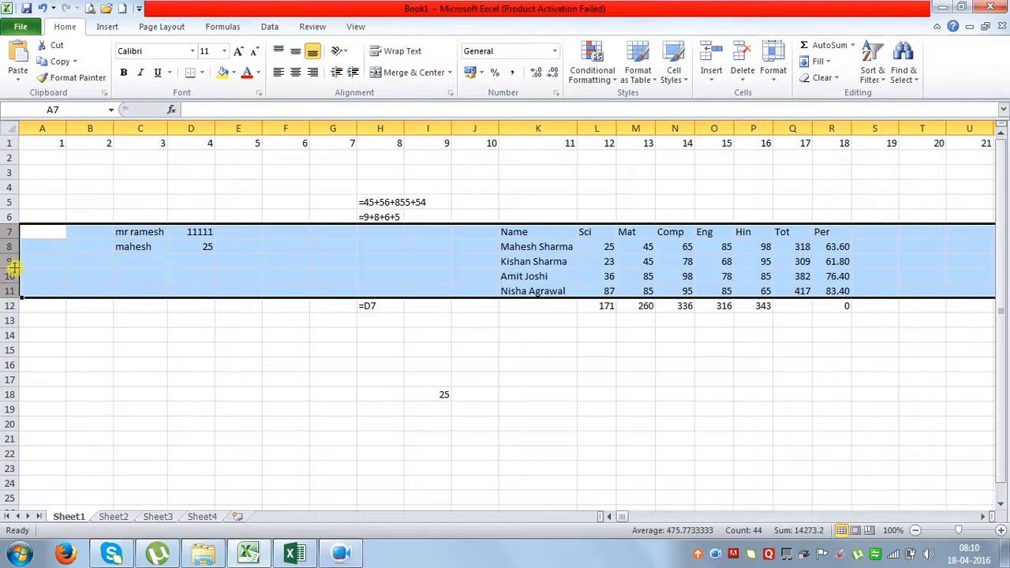
drag(14, 268, 12, 274)
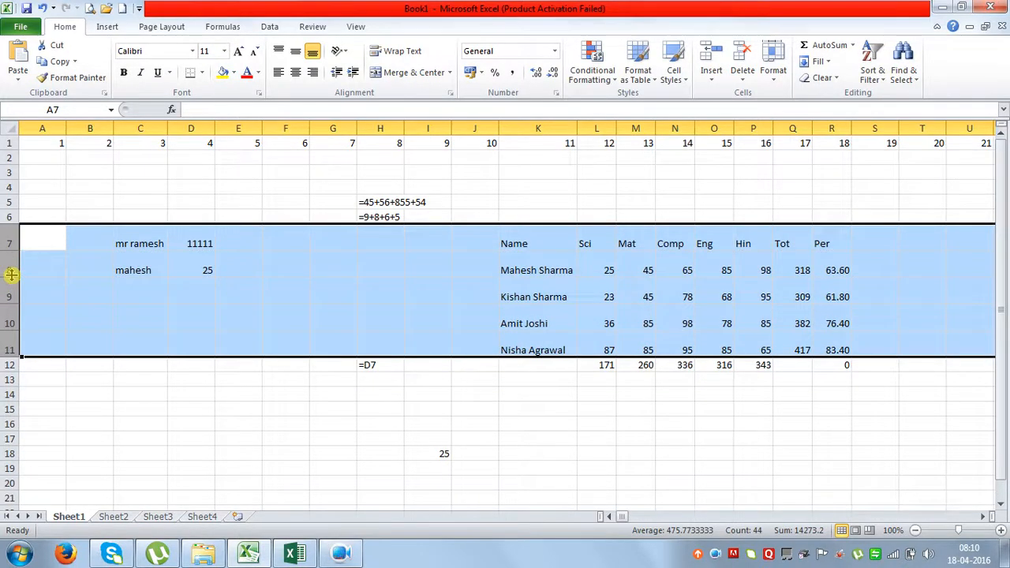
click(140, 317)
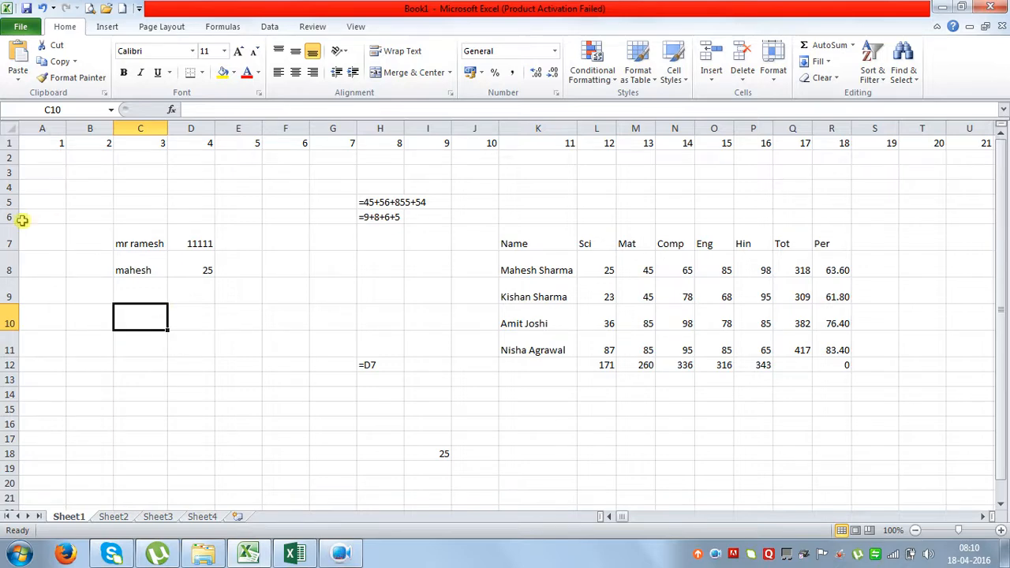
drag(16, 233, 11, 339)
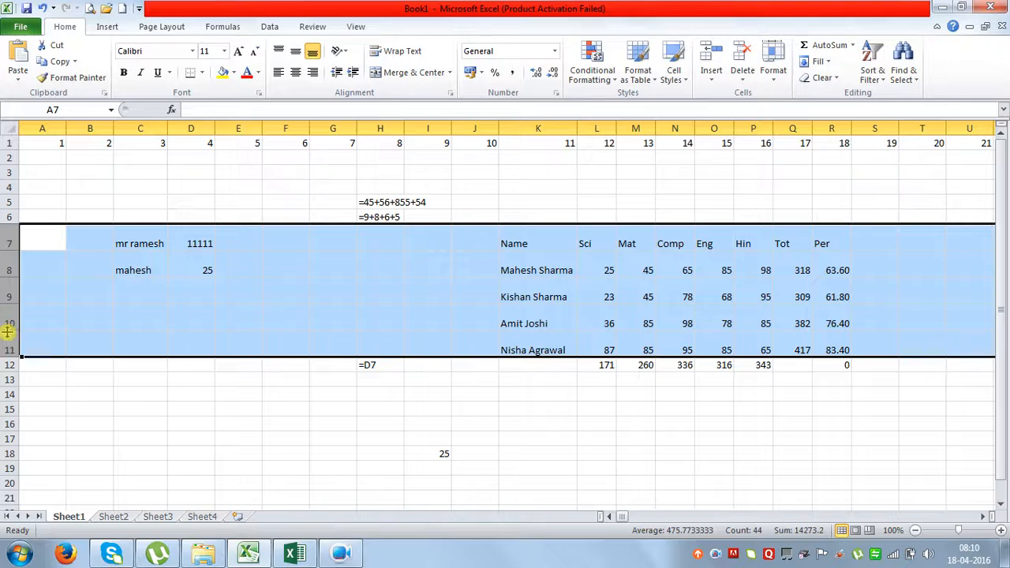
drag(5, 330, 4, 350)
click(456, 377)
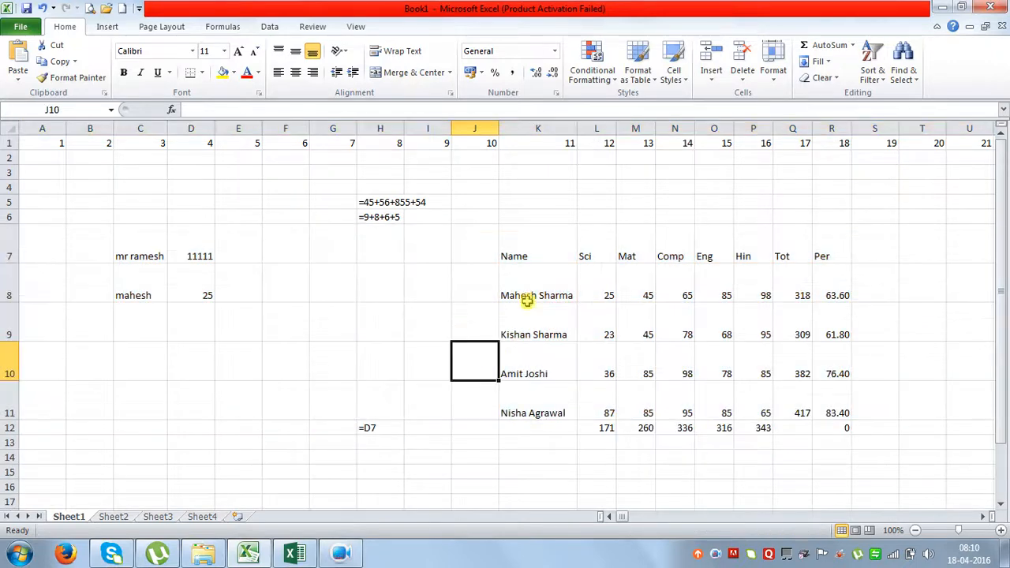
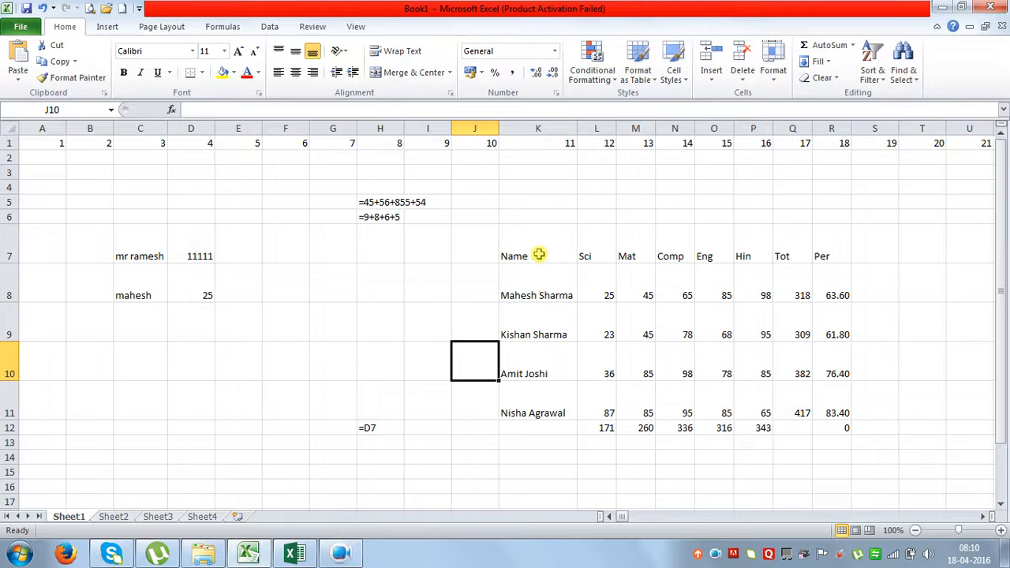
Try left and right alignment on the marks table K7:R11.
drag(602, 290, 824, 397)
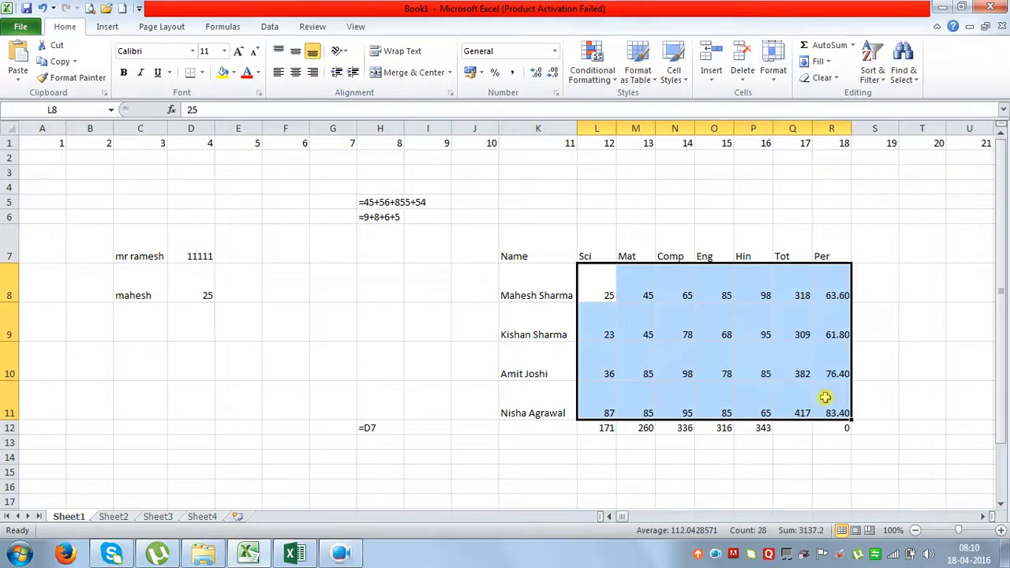
click(751, 359)
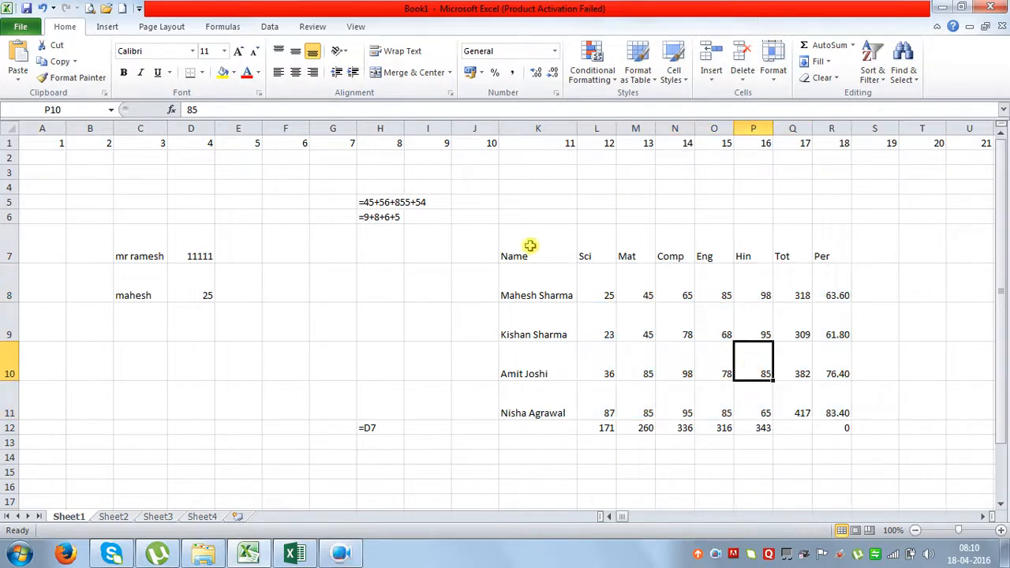
drag(531, 244, 823, 390)
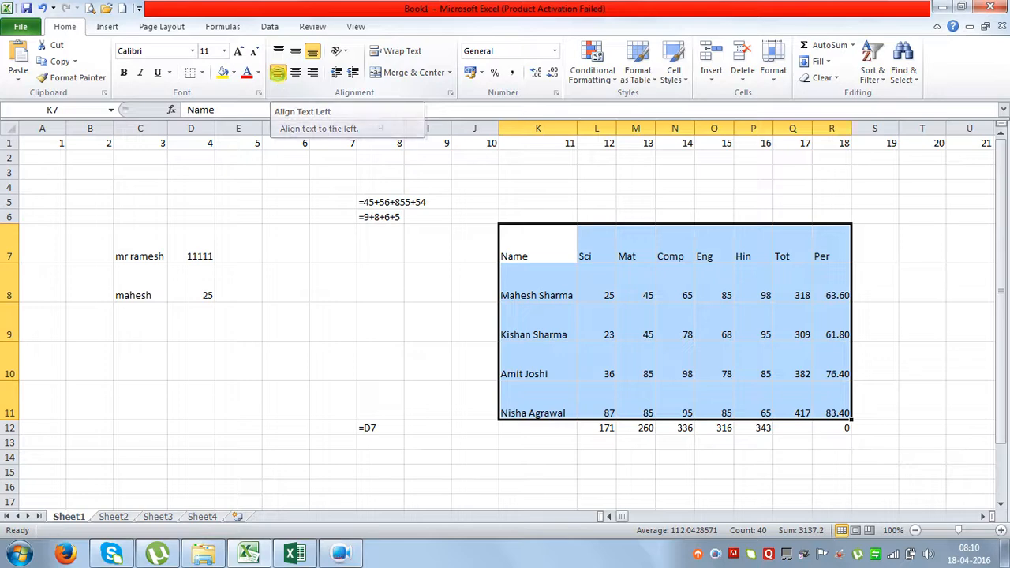
click(279, 73)
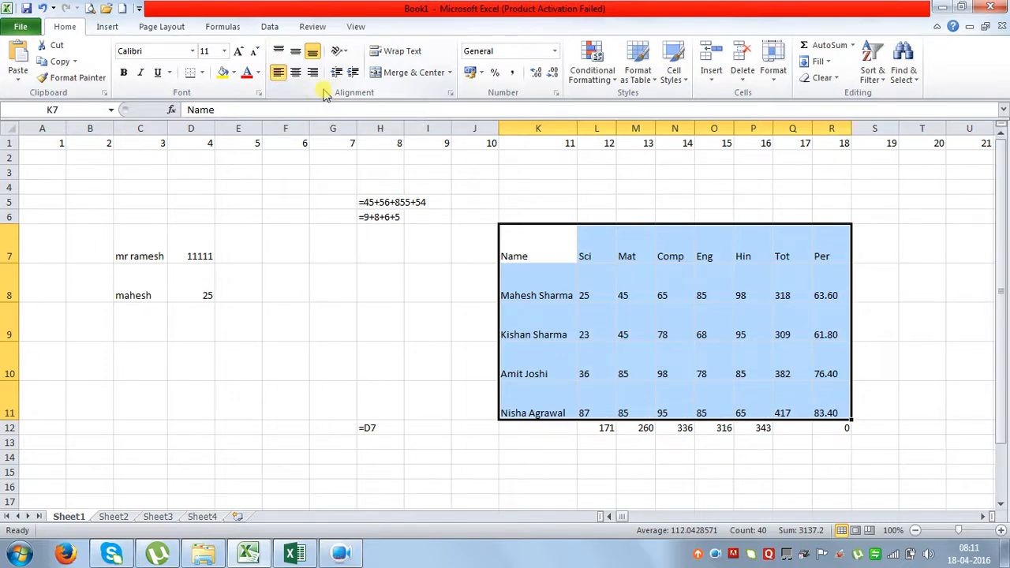
click(296, 72)
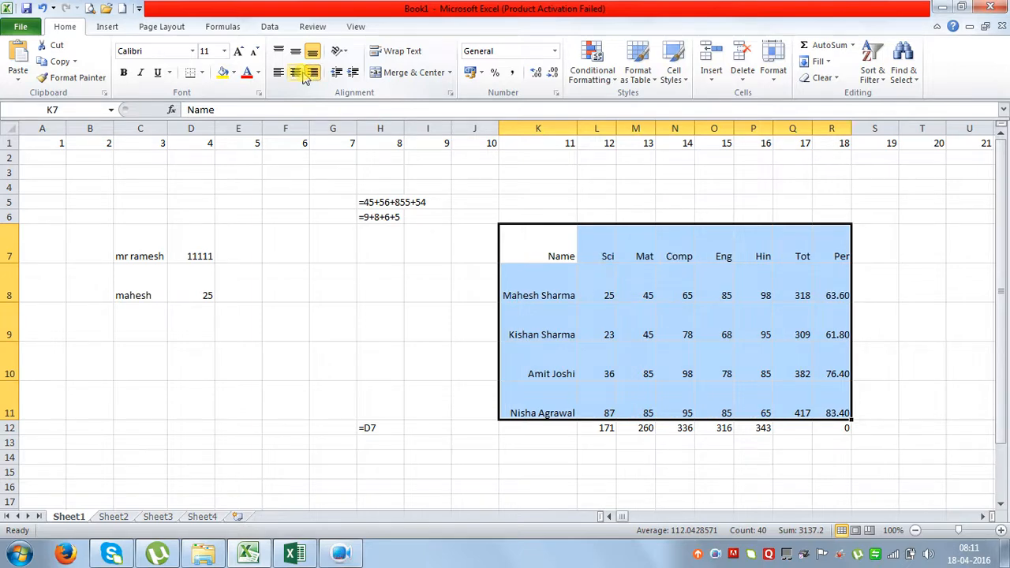
click(279, 73)
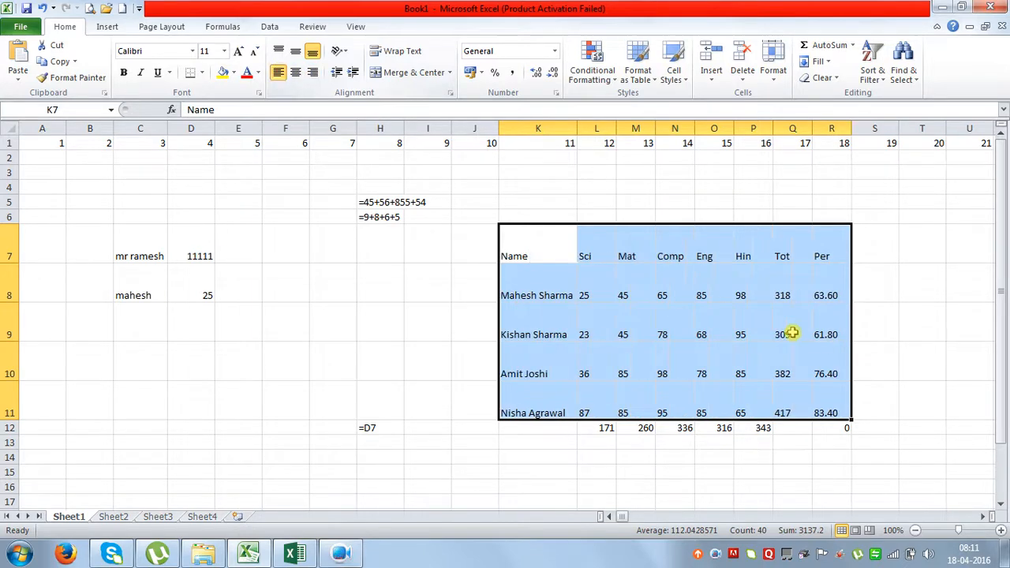
click(789, 331)
After trying top alignment, set the table text to Center and Middle Align.
drag(849, 414, 545, 246)
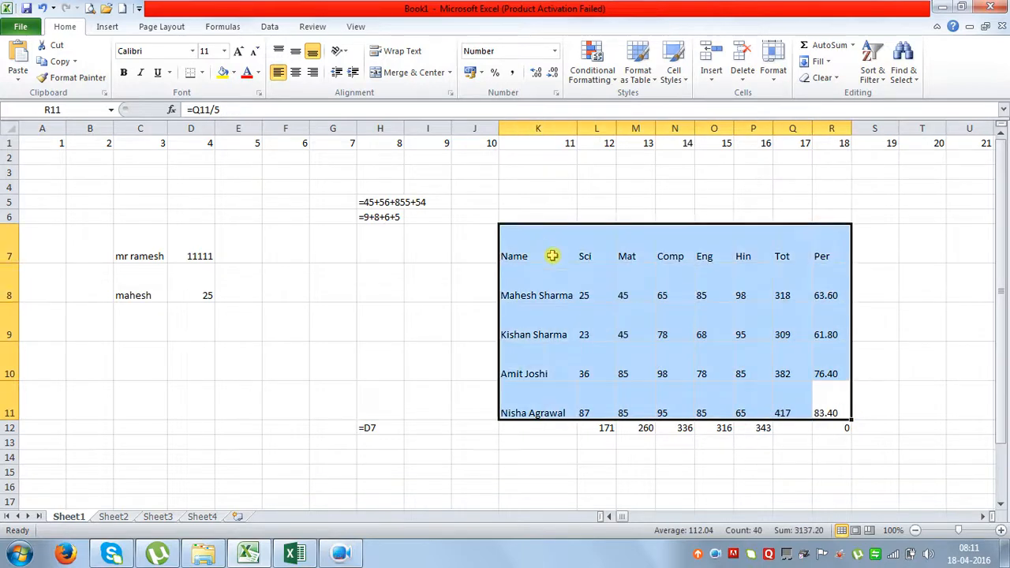
click(279, 53)
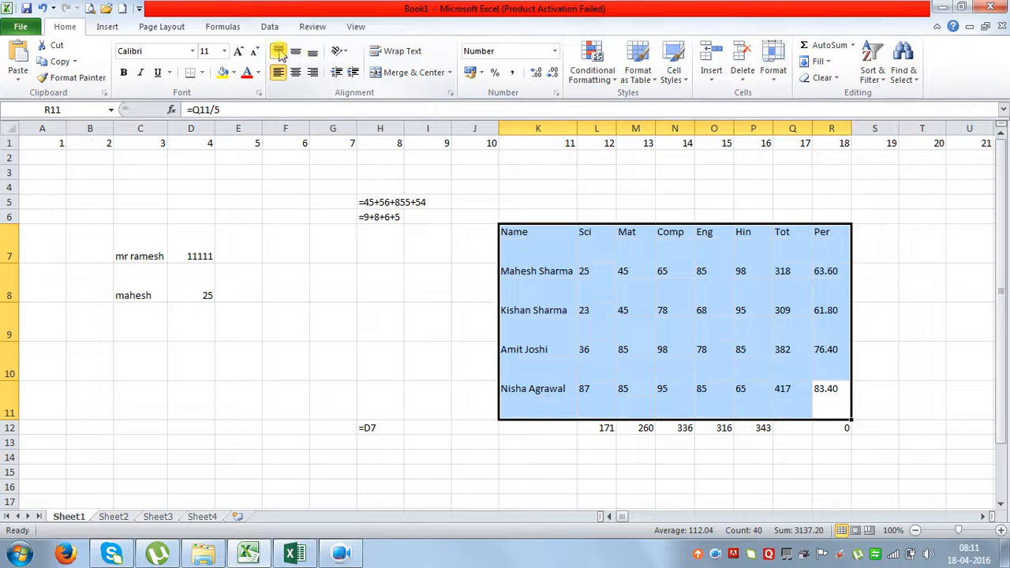
click(647, 333)
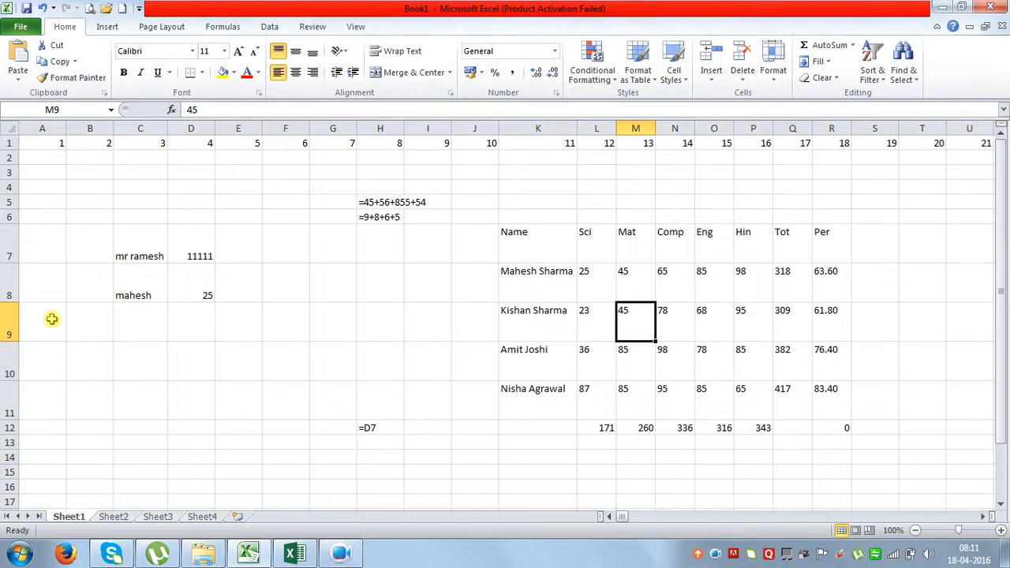
drag(821, 396, 525, 237)
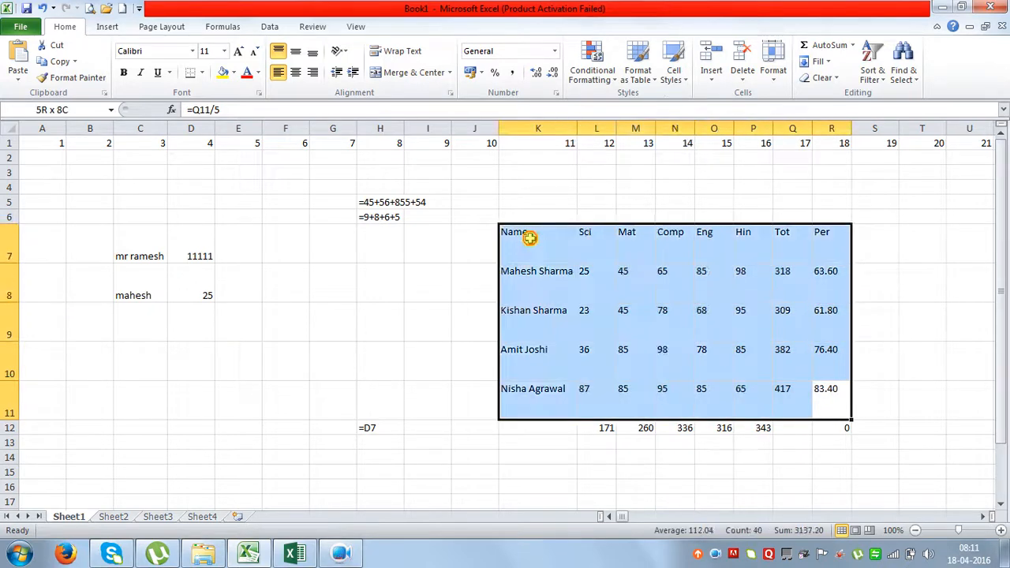
click(295, 72)
click(292, 52)
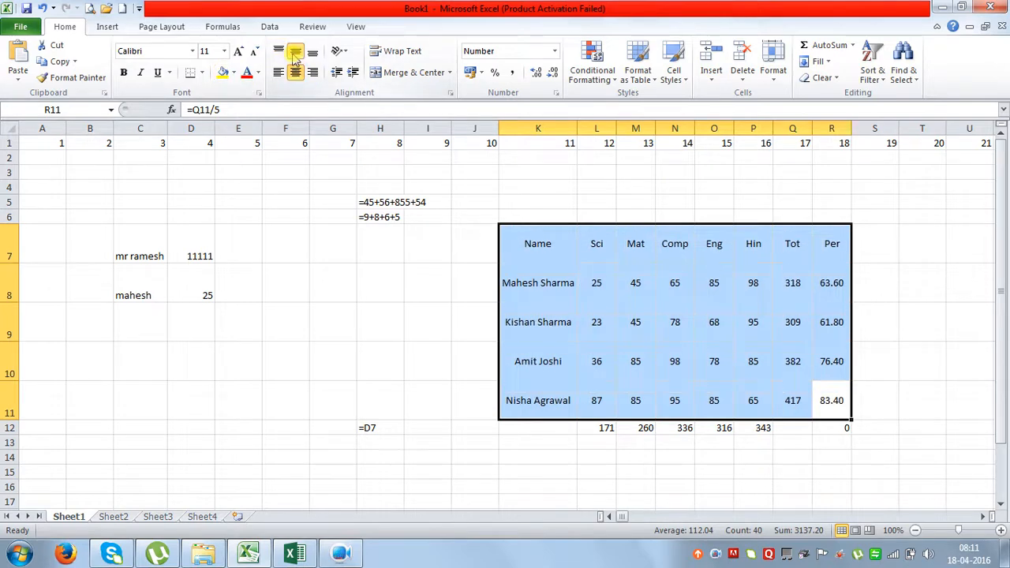
click(654, 288)
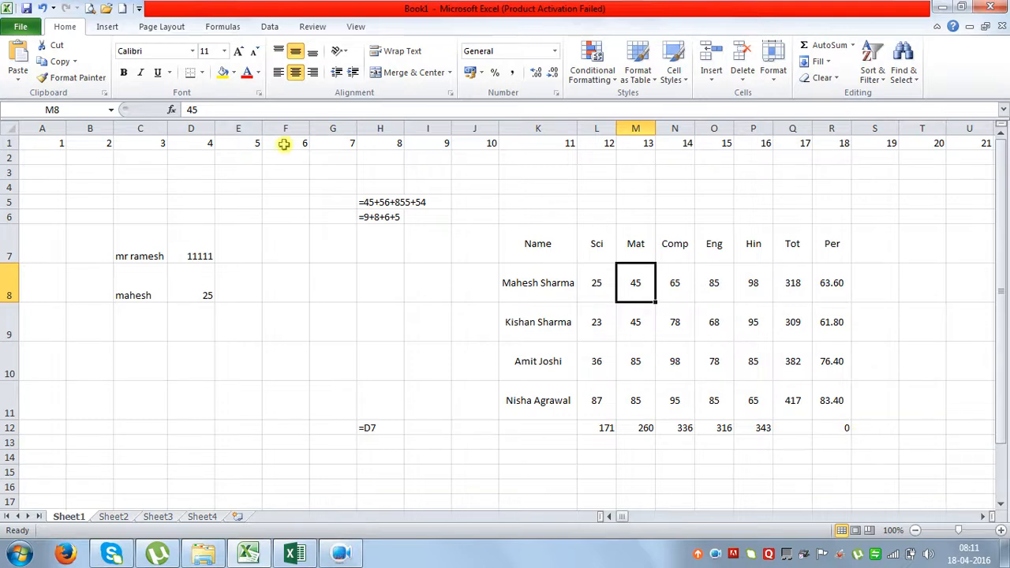
Preview the printout, checking the printer list and paging to page 2 with the marks table.
click(172, 28)
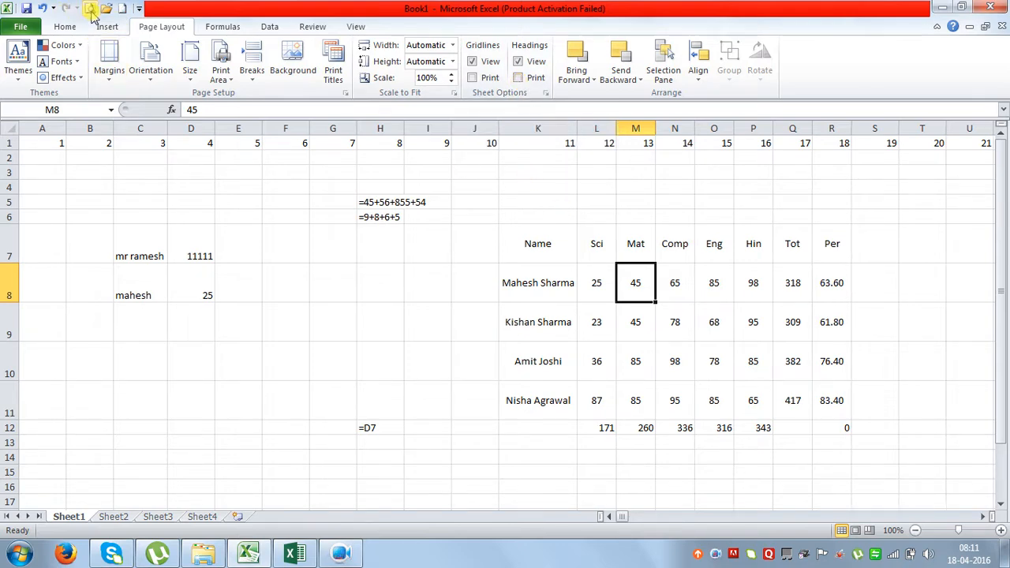
click(89, 8)
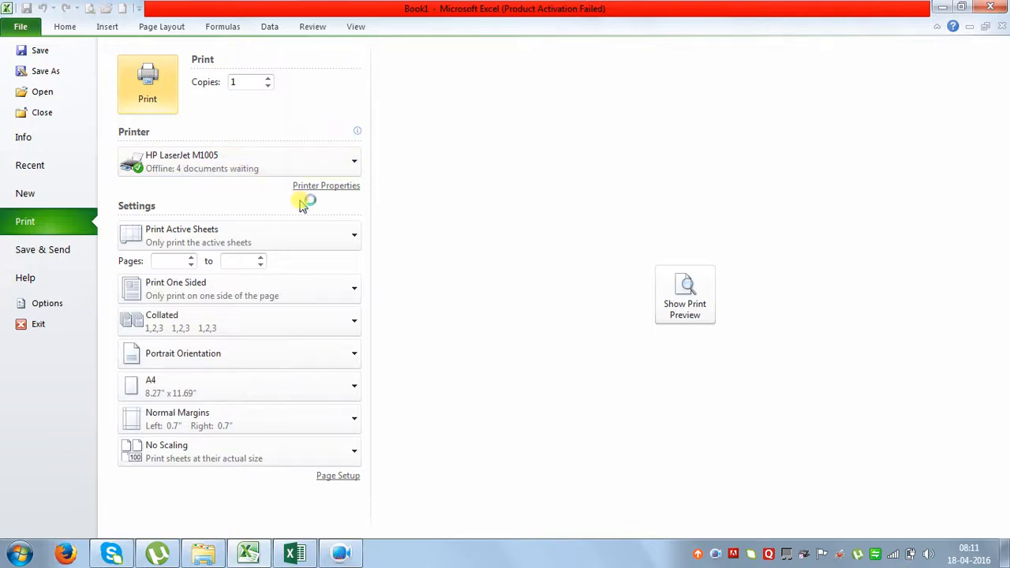
click(245, 170)
click(245, 173)
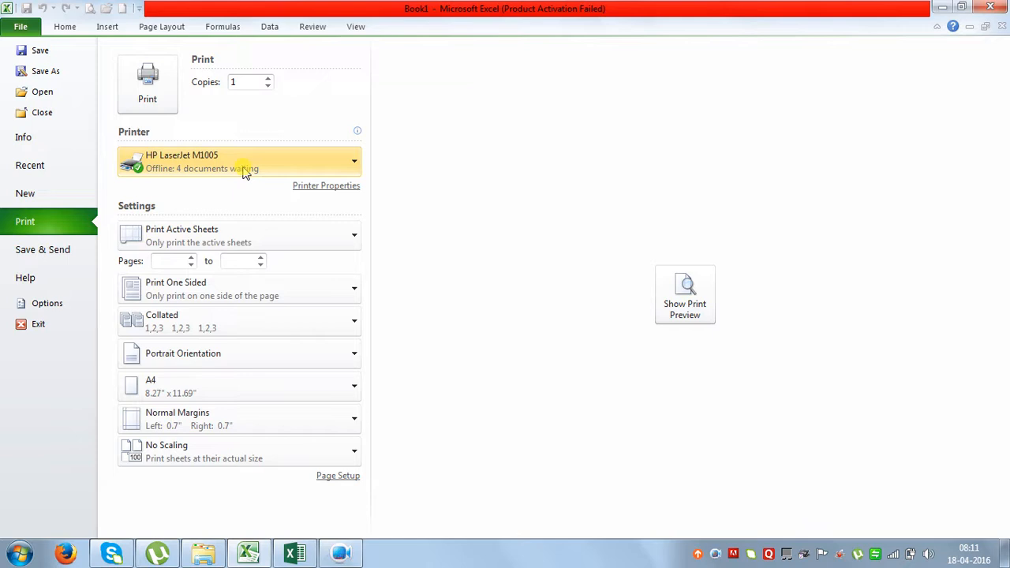
click(670, 295)
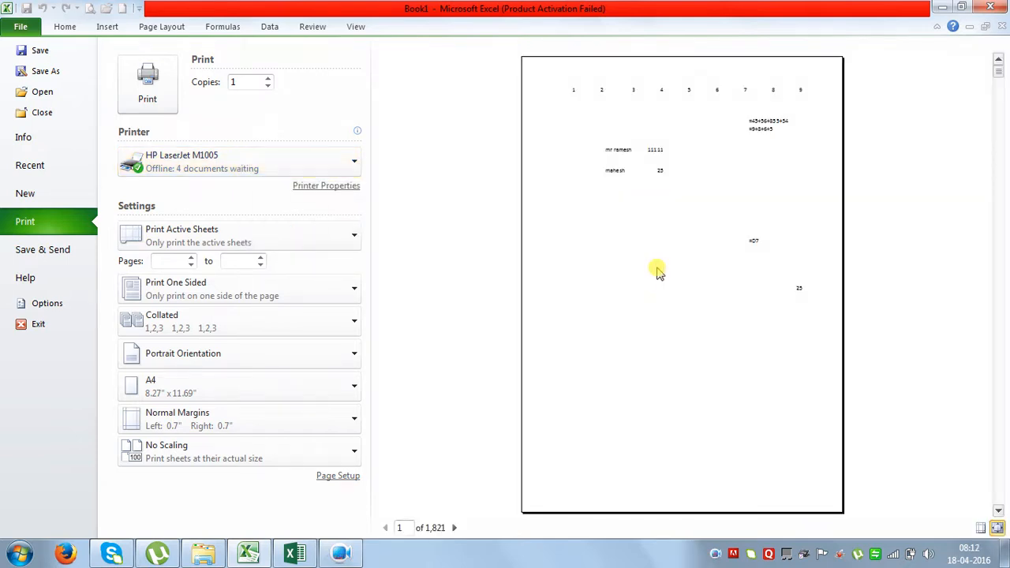
click(456, 528)
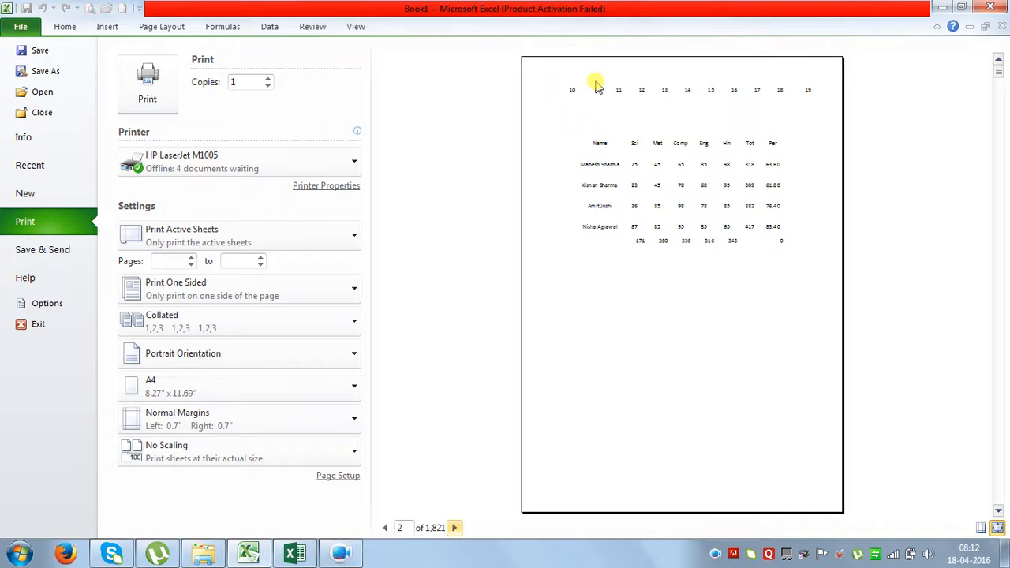
click(22, 27)
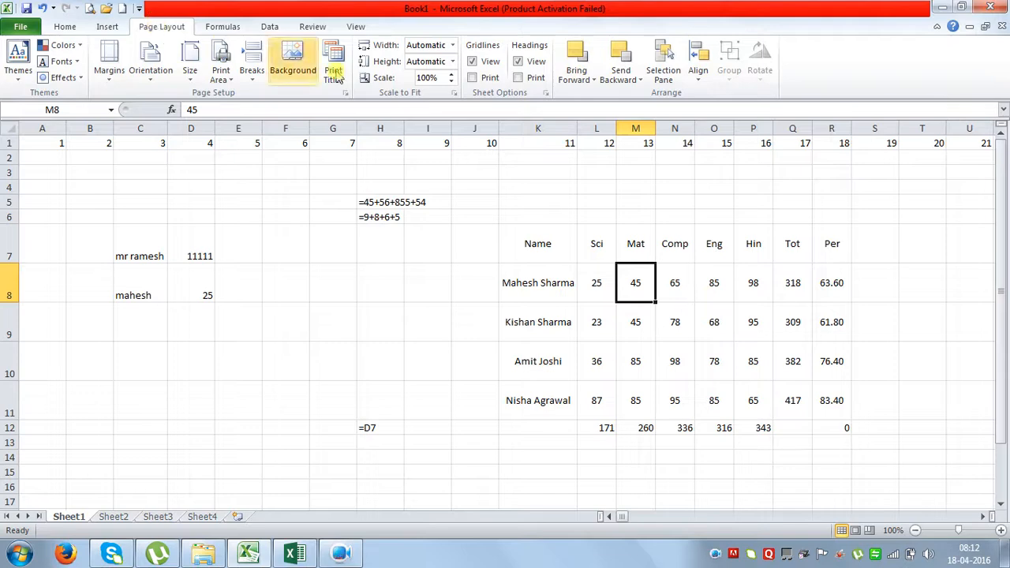
Turn on gridline and heading printing and preview page 2 of the printout.
click(477, 77)
click(521, 79)
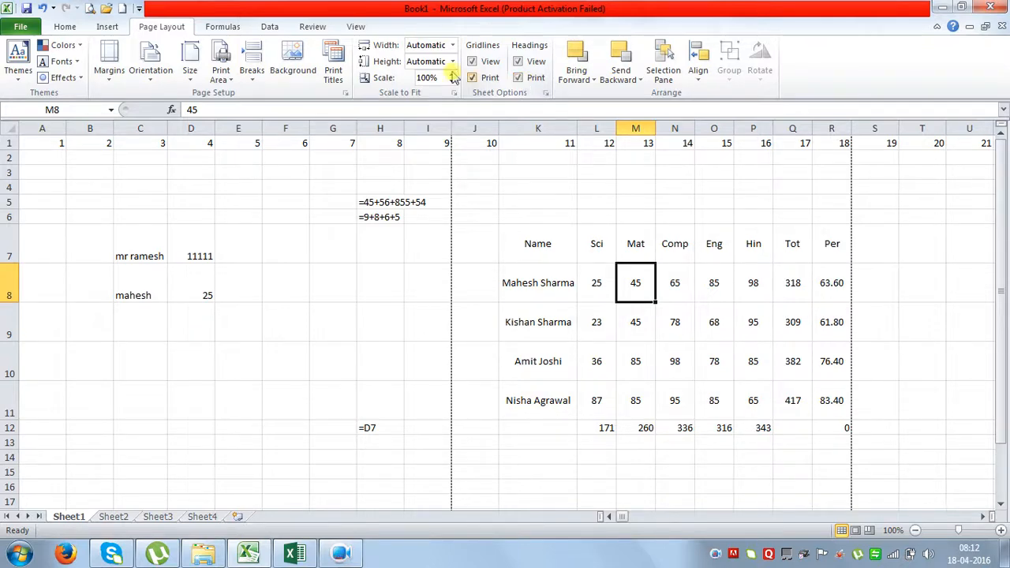
click(89, 9)
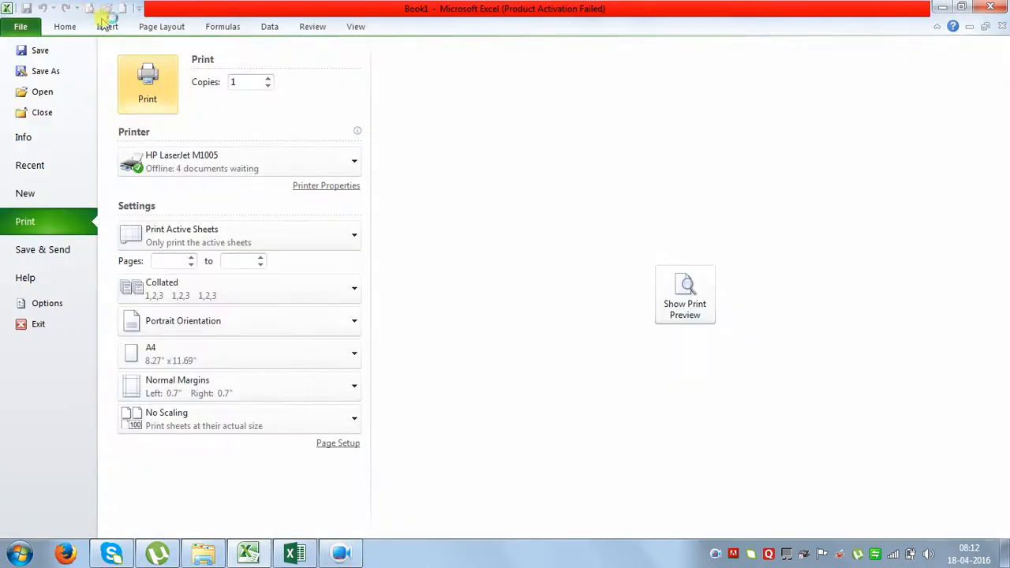
click(683, 293)
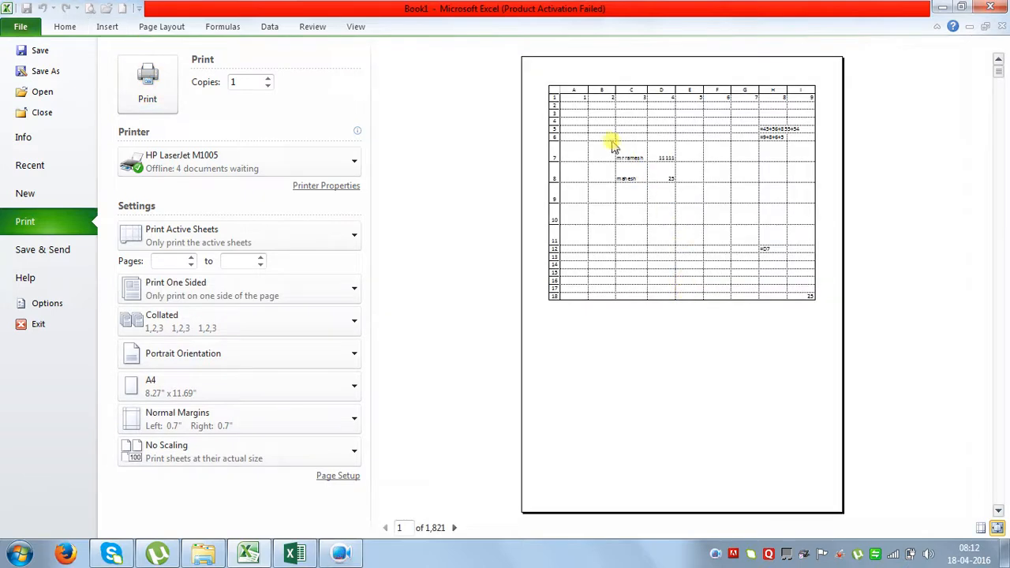
click(453, 528)
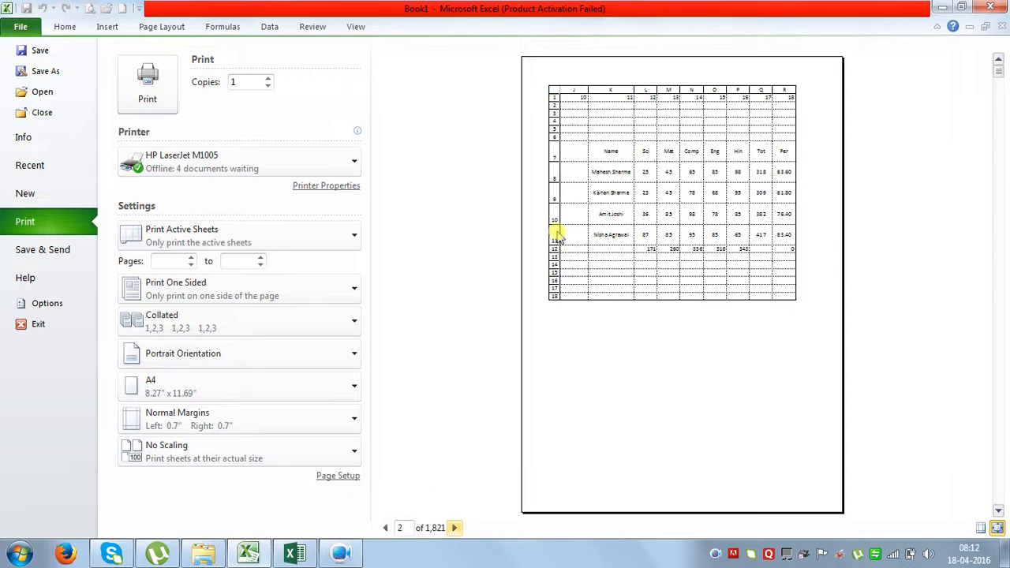
click(21, 27)
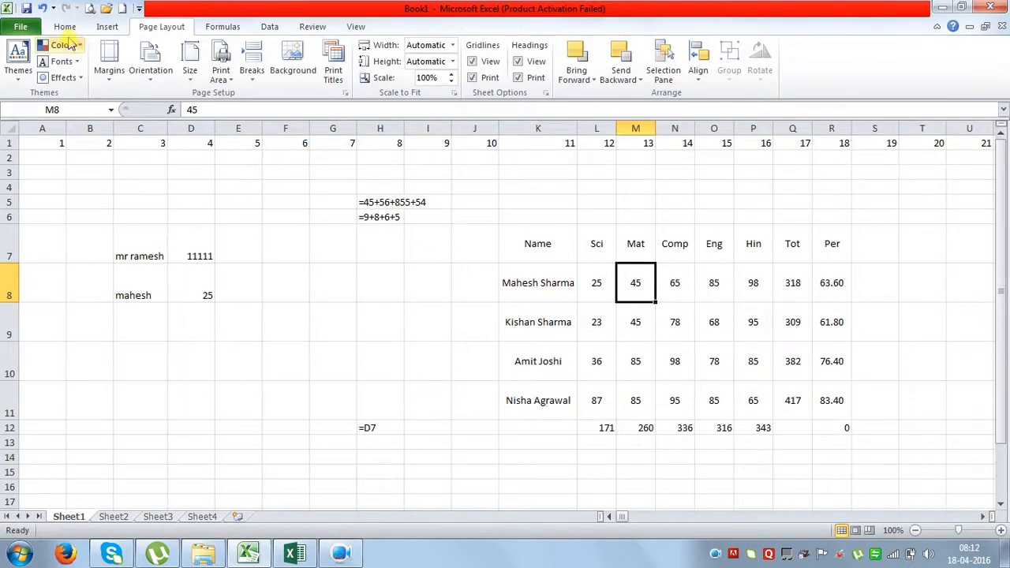
Switch gridline and heading printing back off.
click(473, 77)
click(517, 78)
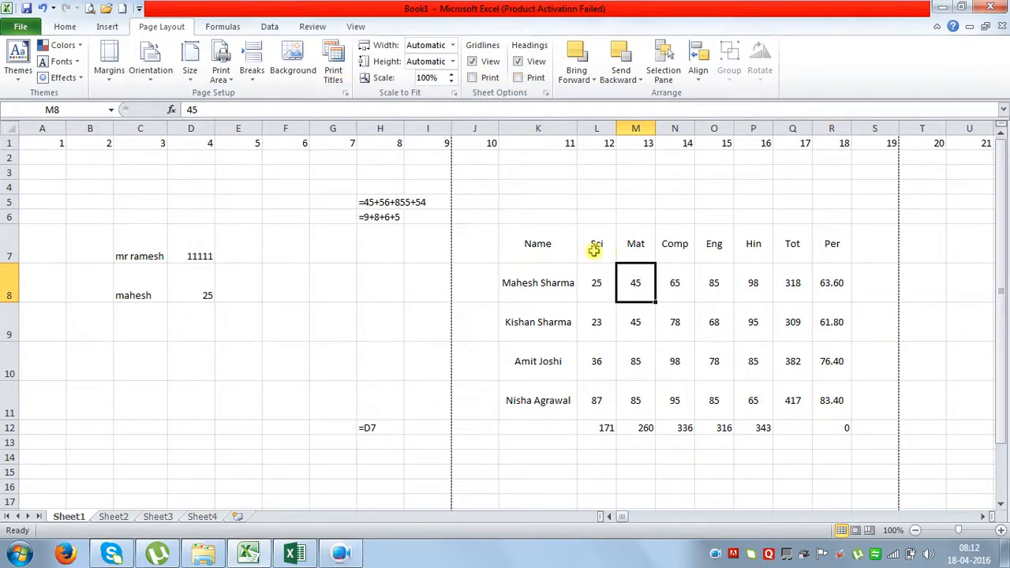
click(67, 27)
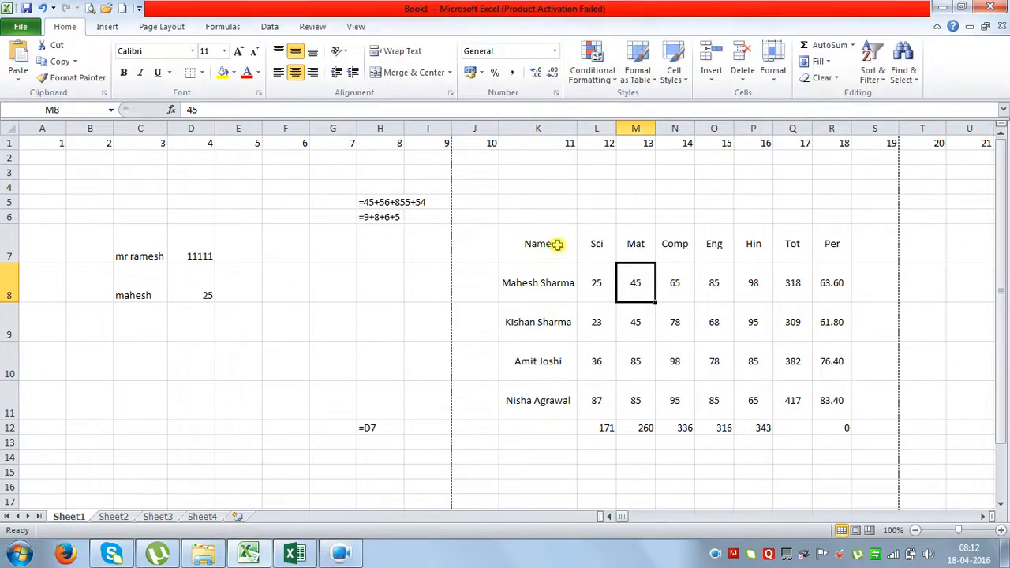
Try All Borders on the marks table K7:R11, then undo it.
drag(543, 243, 831, 392)
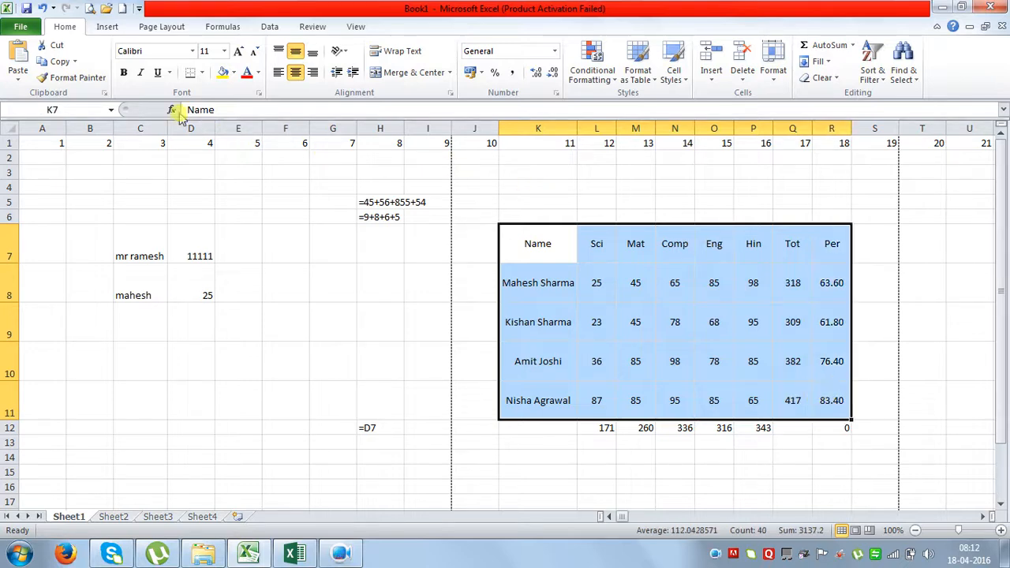
click(203, 72)
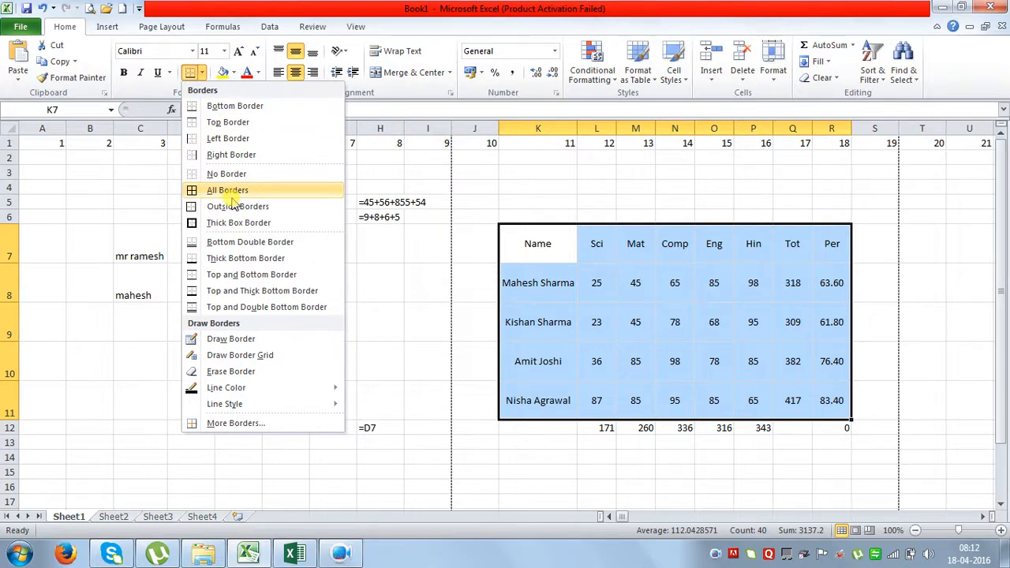
click(230, 192)
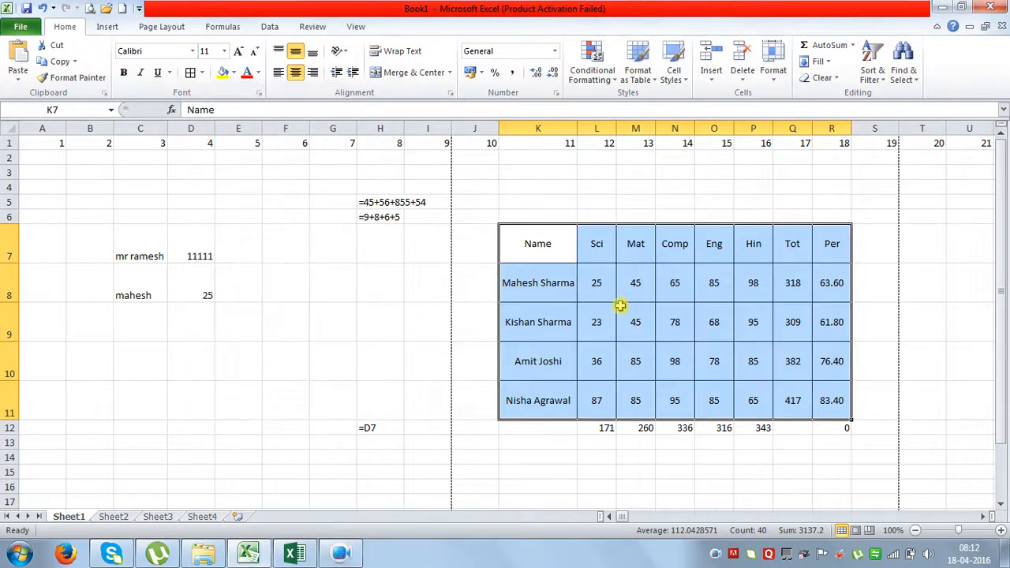
click(627, 300)
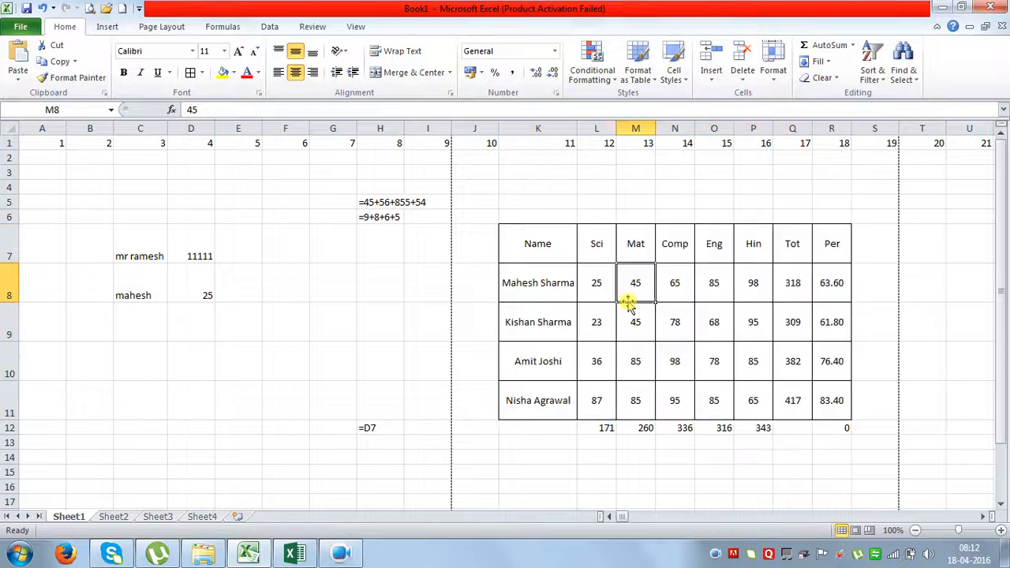
click(44, 8)
Try an outside-only border on the table, undo it, and reopen the border styles.
click(202, 73)
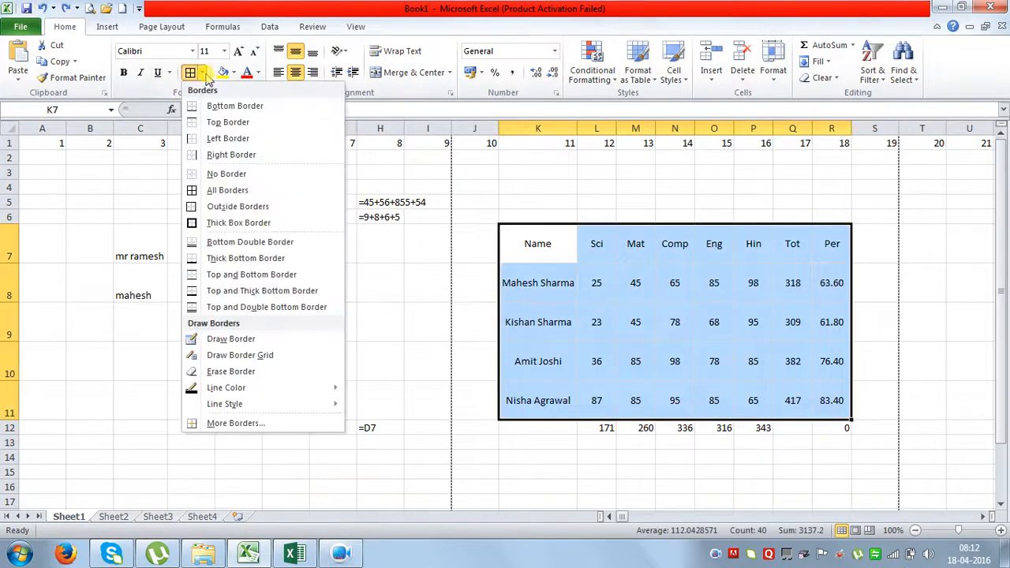
click(237, 206)
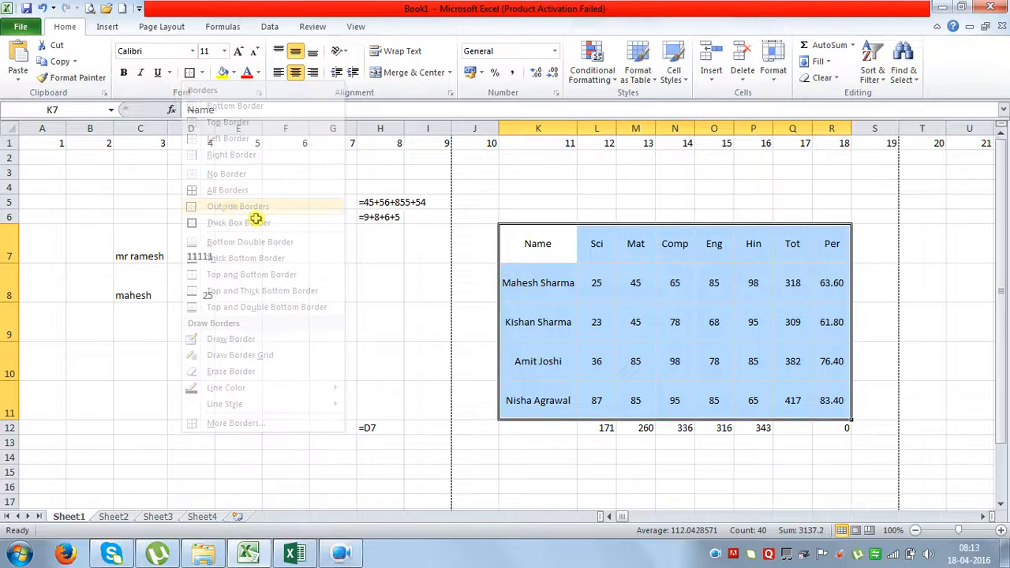
click(562, 330)
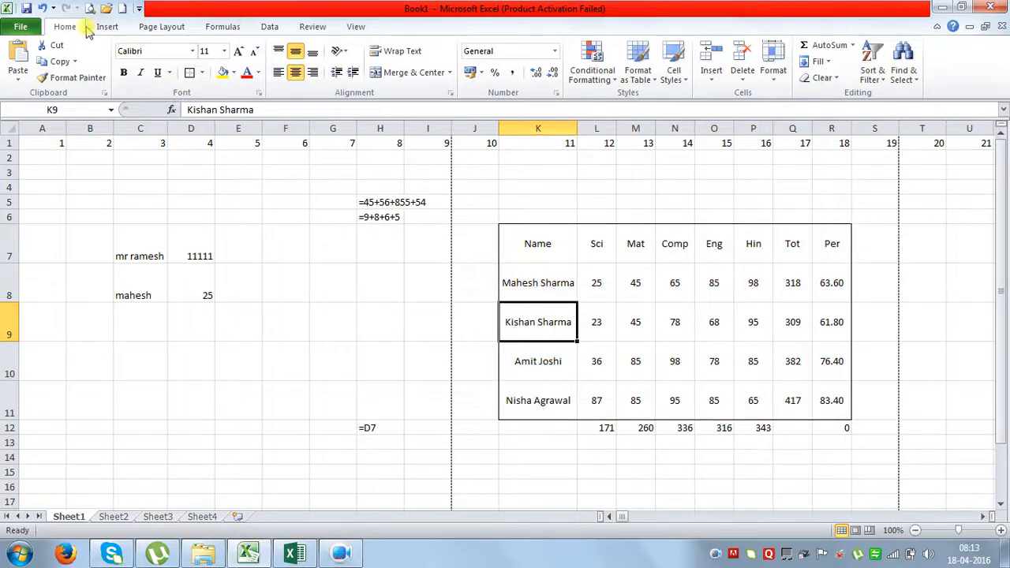
click(43, 9)
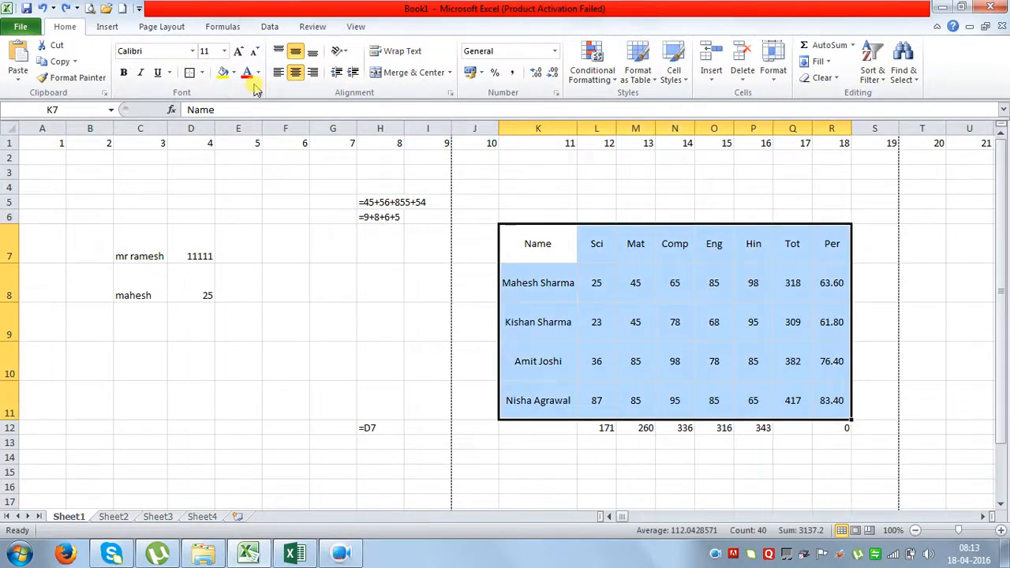
click(202, 73)
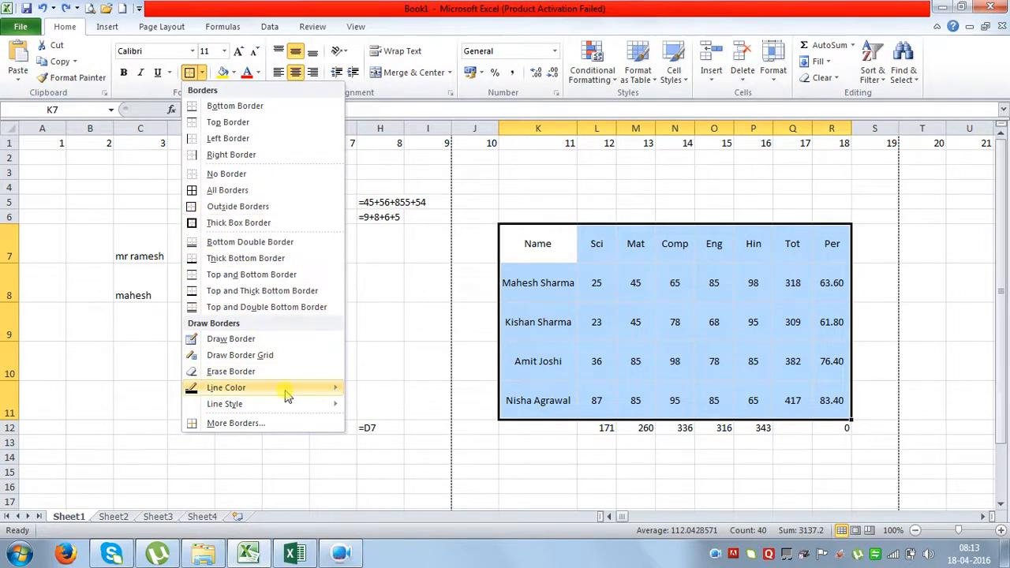
Set the border line colour to red and draw a red line down the table's left edge.
mouse_move(286, 390)
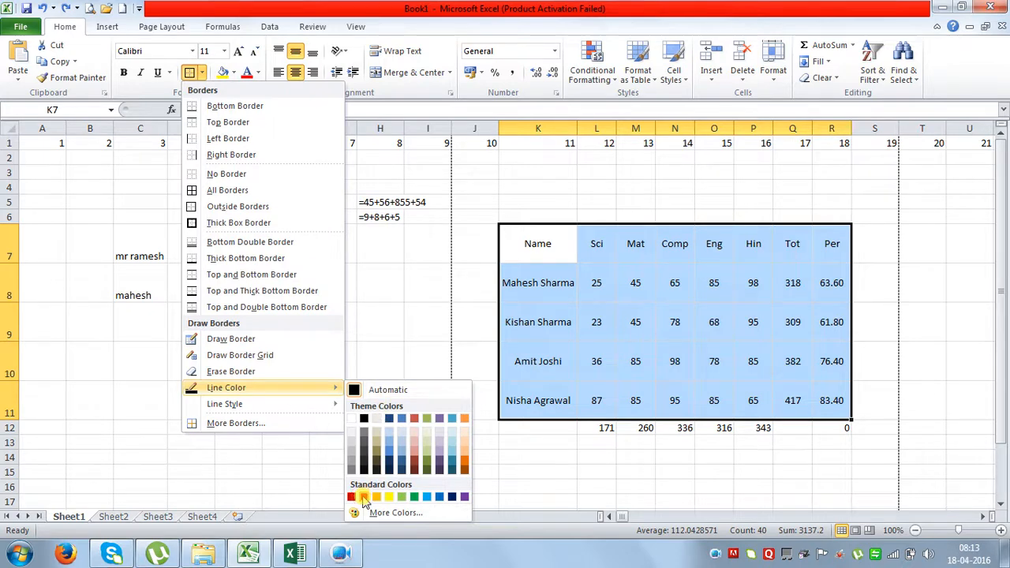
click(363, 497)
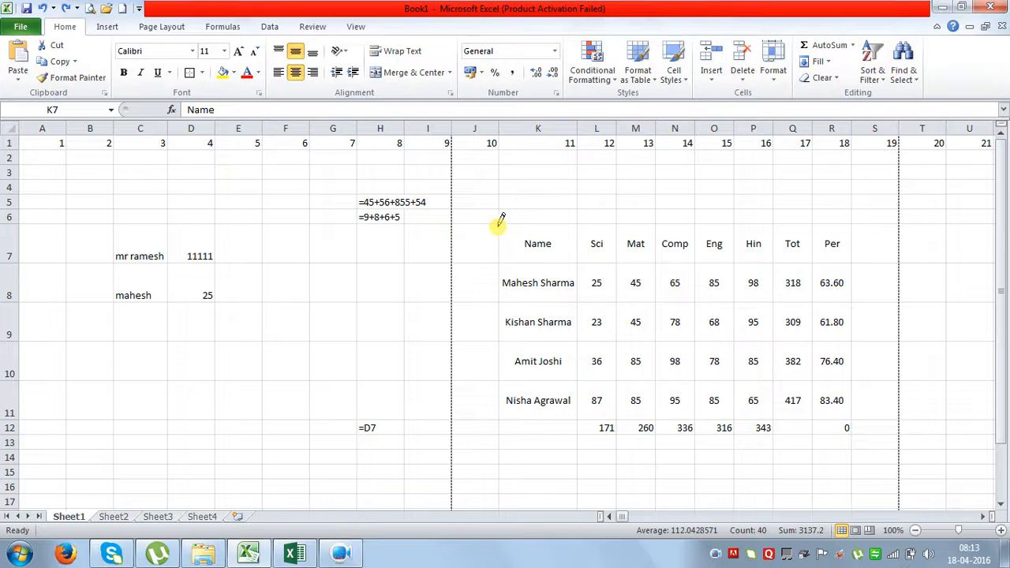
mouse_move(497, 225)
mouse_down()
mouse_move(491, 295)
mouse_move(506, 413)
mouse_up()
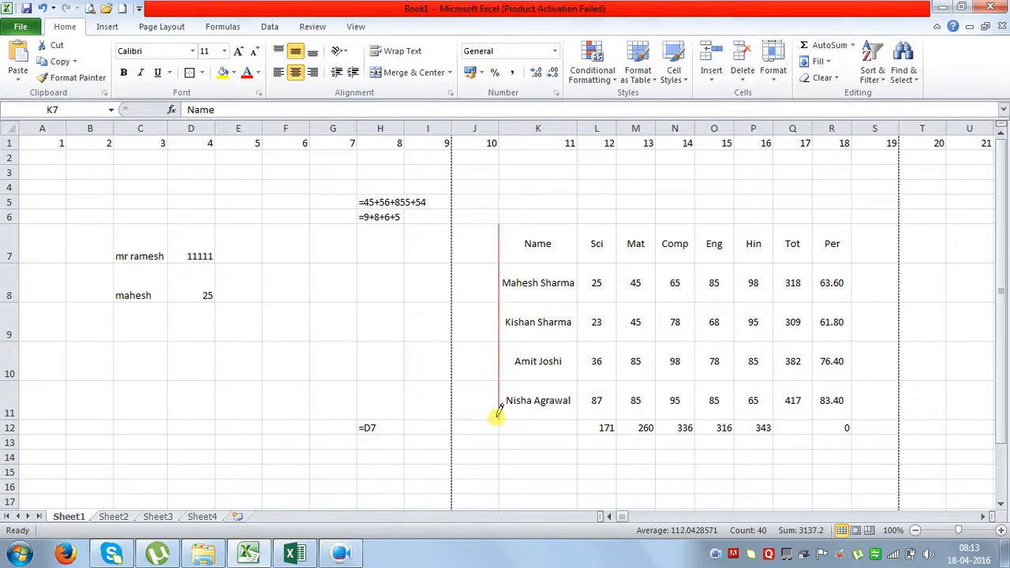
key(Escape)
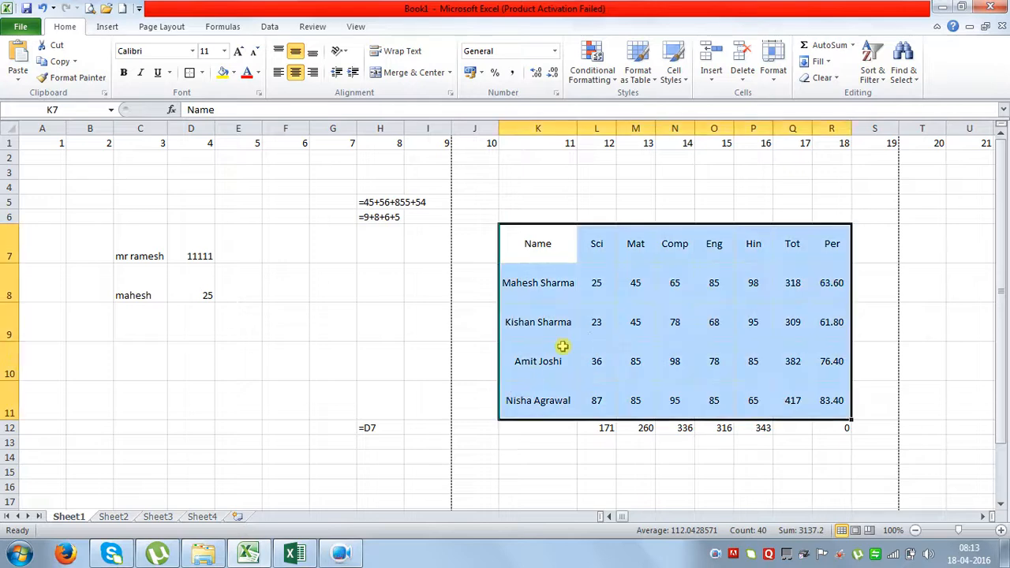
Apply red All Borders to every cell of K7:R11.
click(202, 72)
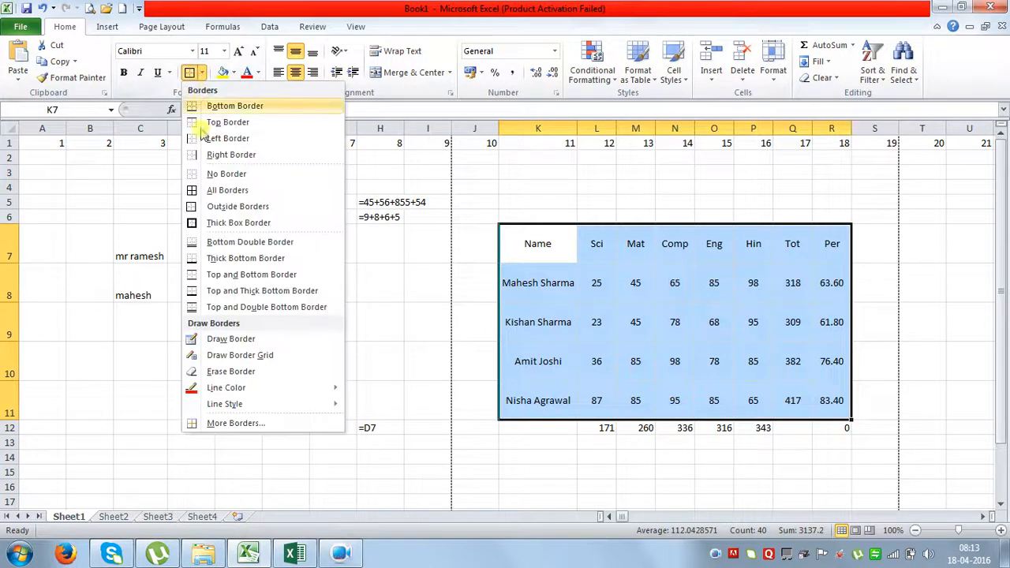
click(193, 190)
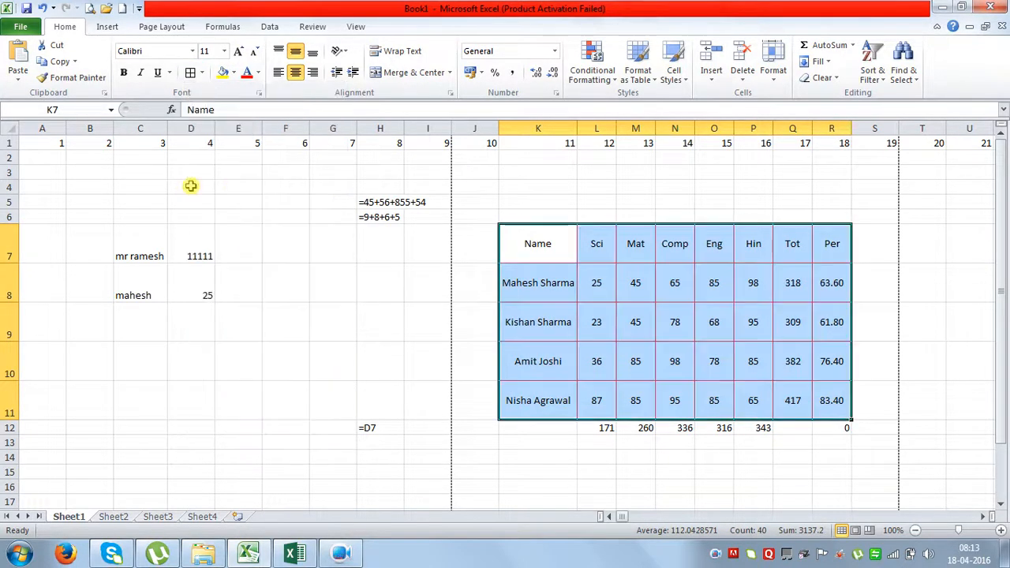
click(623, 329)
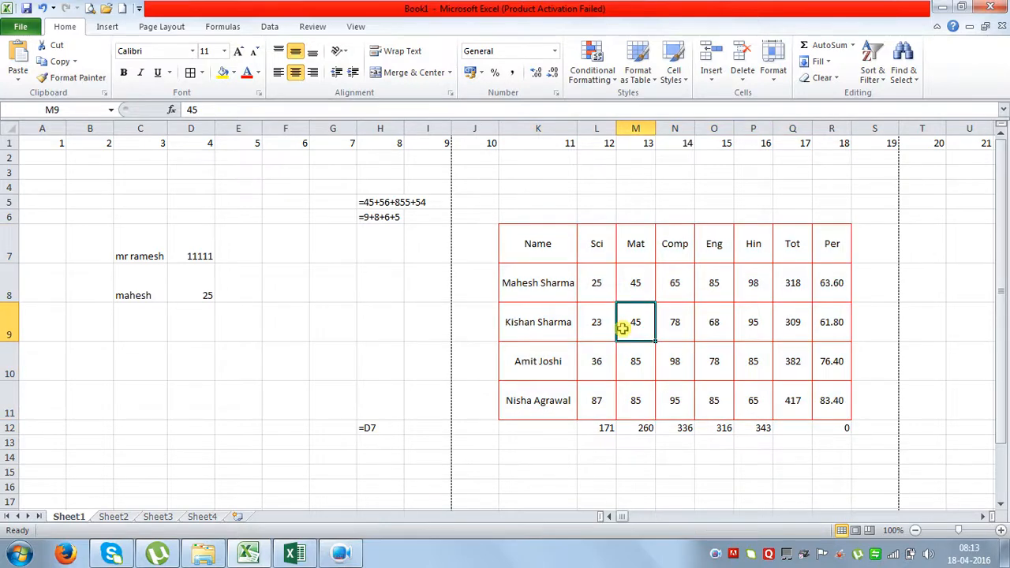
click(90, 8)
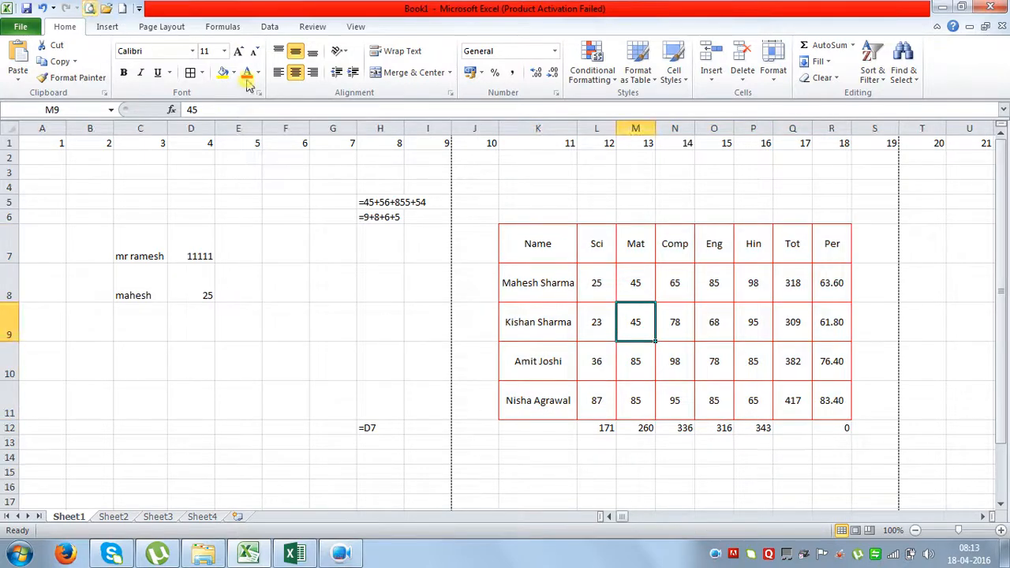
click(684, 293)
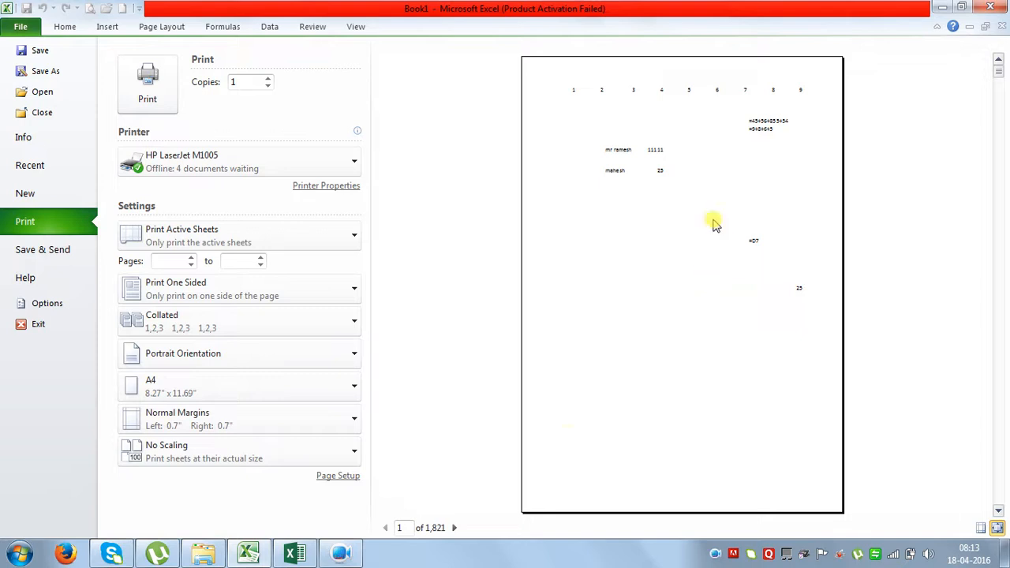
click(454, 528)
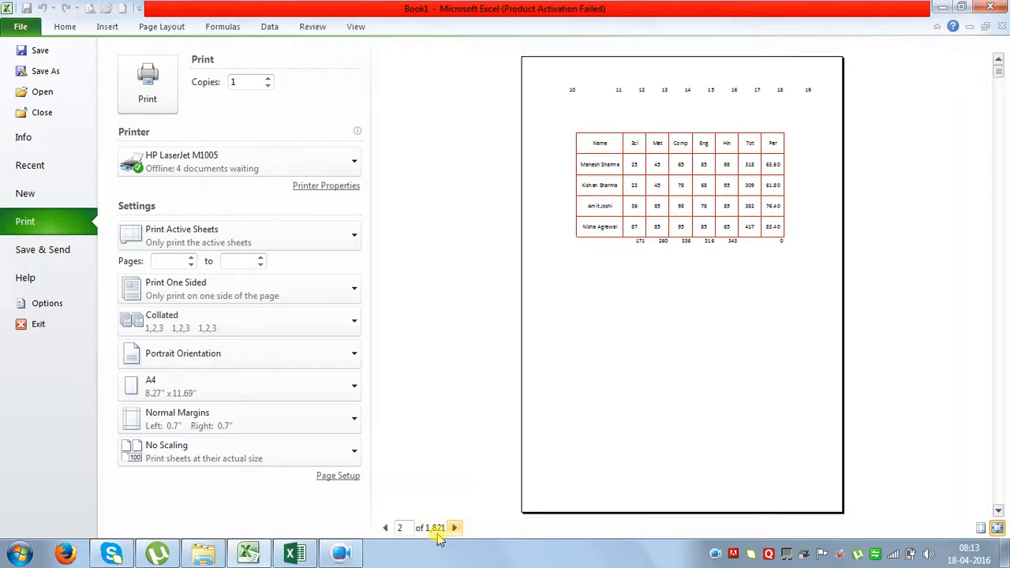
click(20, 26)
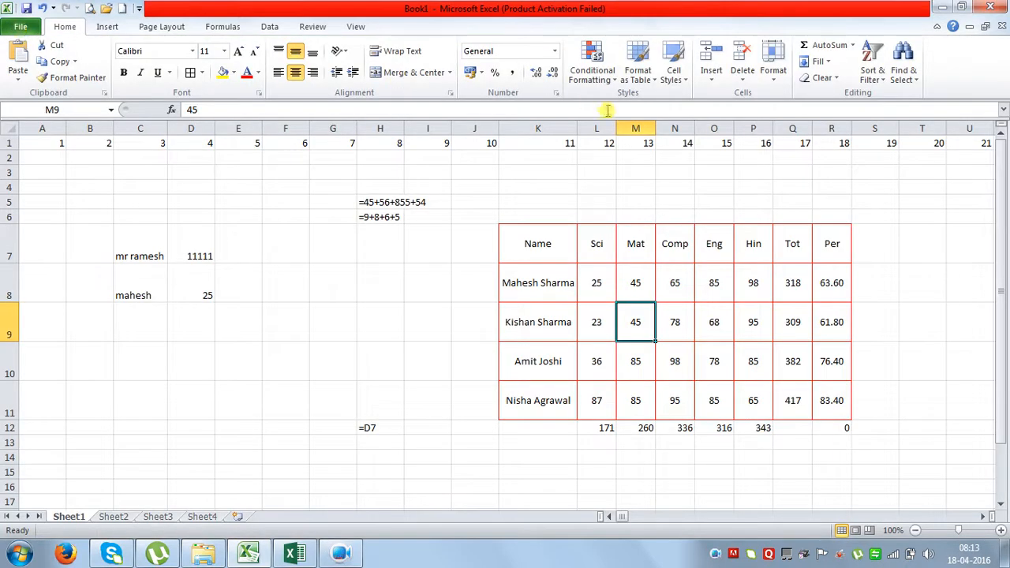
Jump to the last cell XFD1048576, enter 2 there, and switch to Page Break Preview.
click(609, 145)
key(ctrl+Right)
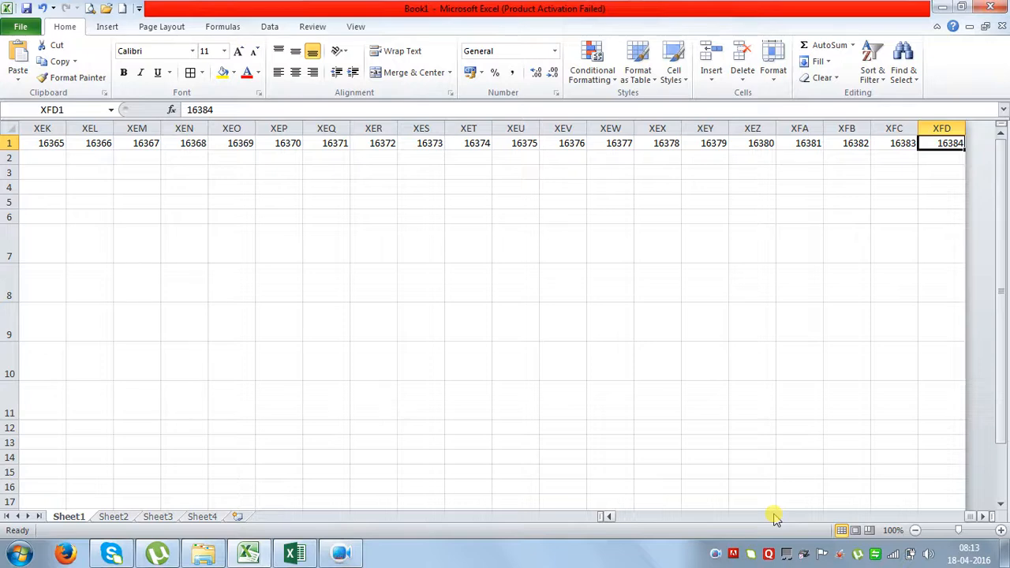
key(ctrl+Down)
text(2)
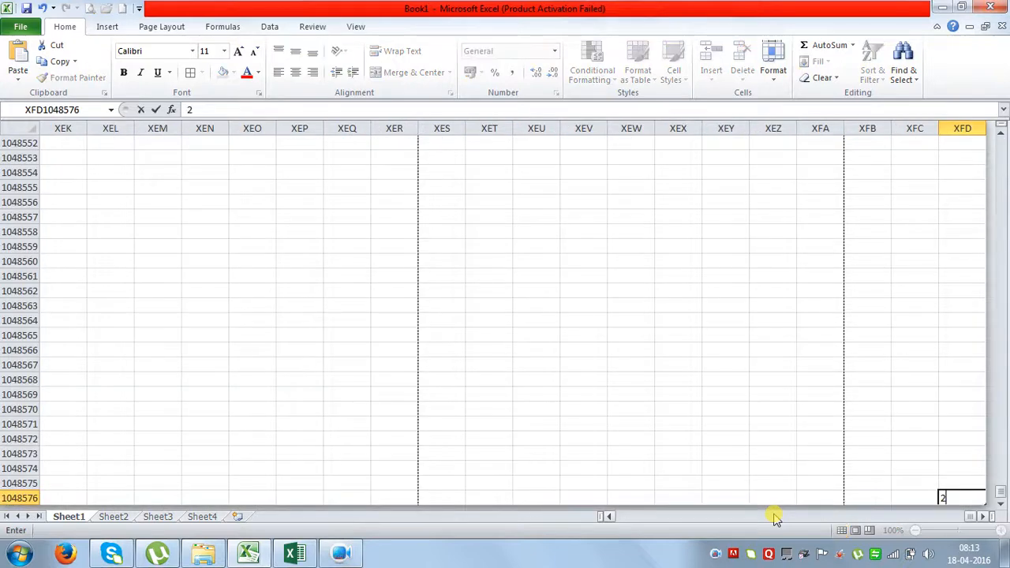
click(723, 394)
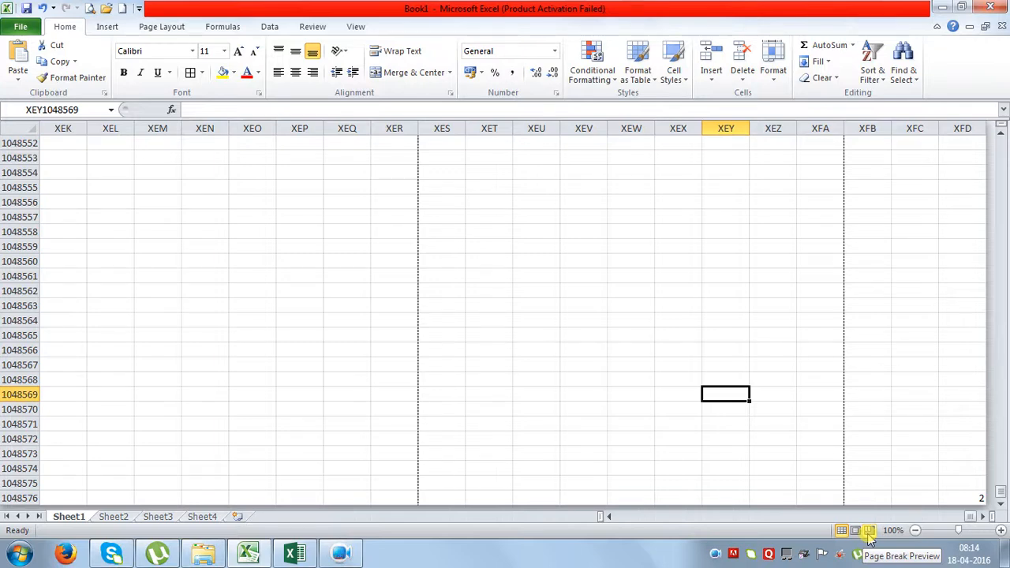
click(868, 531)
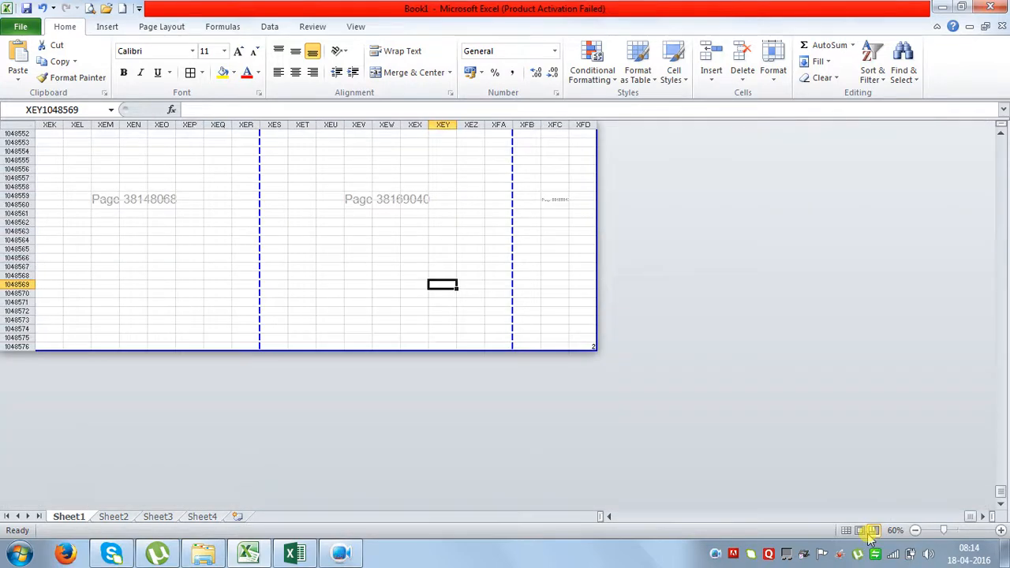
click(558, 248)
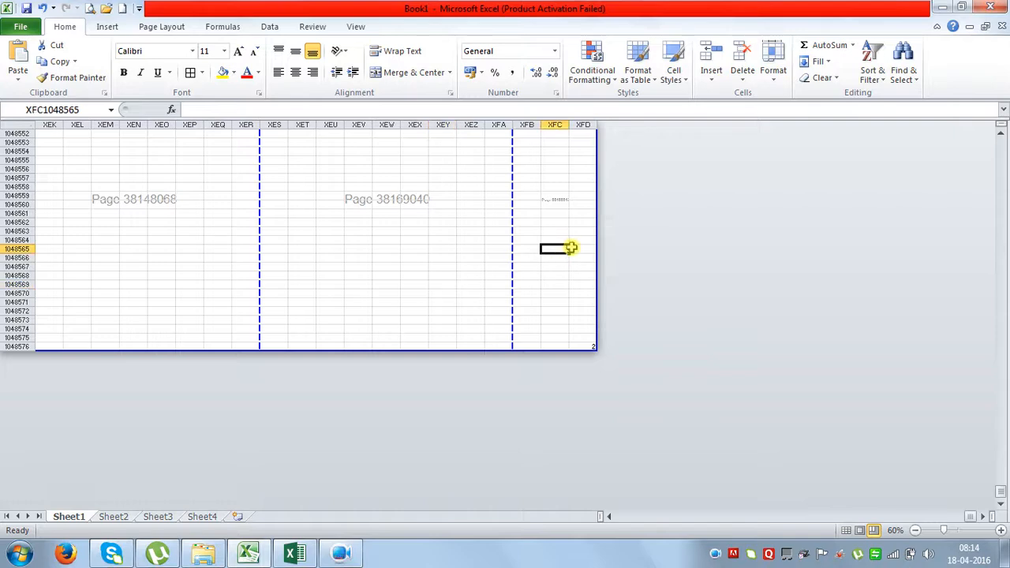
scroll(584, 260, up, 6)
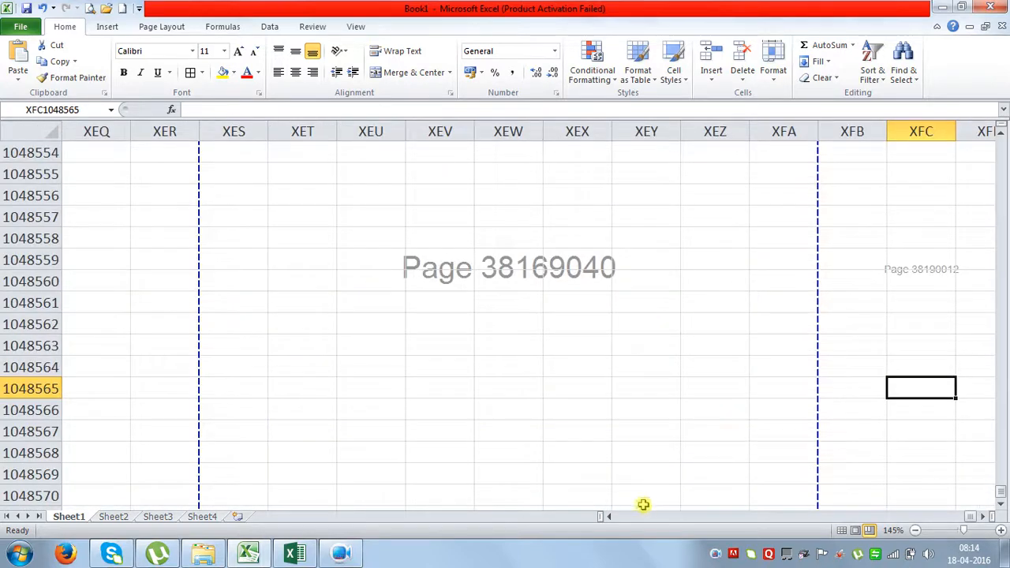
click(988, 517)
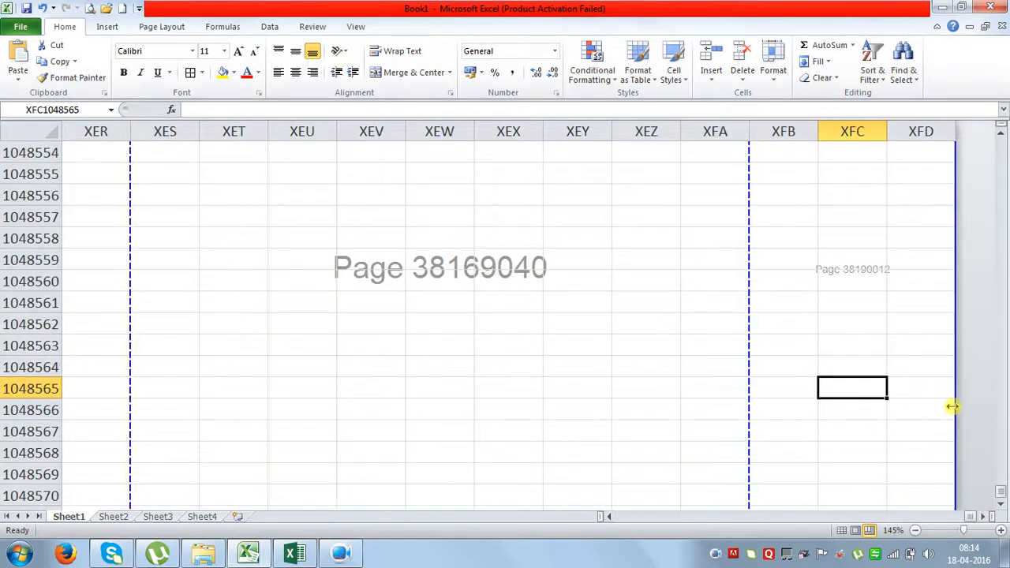
click(871, 267)
click(871, 296)
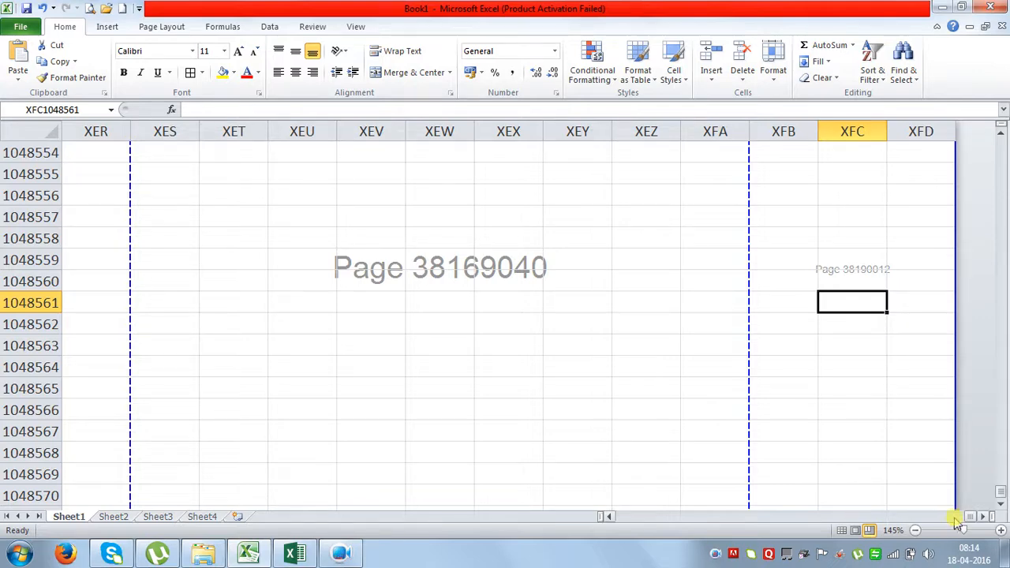
drag(964, 520, 796, 530)
click(742, 429)
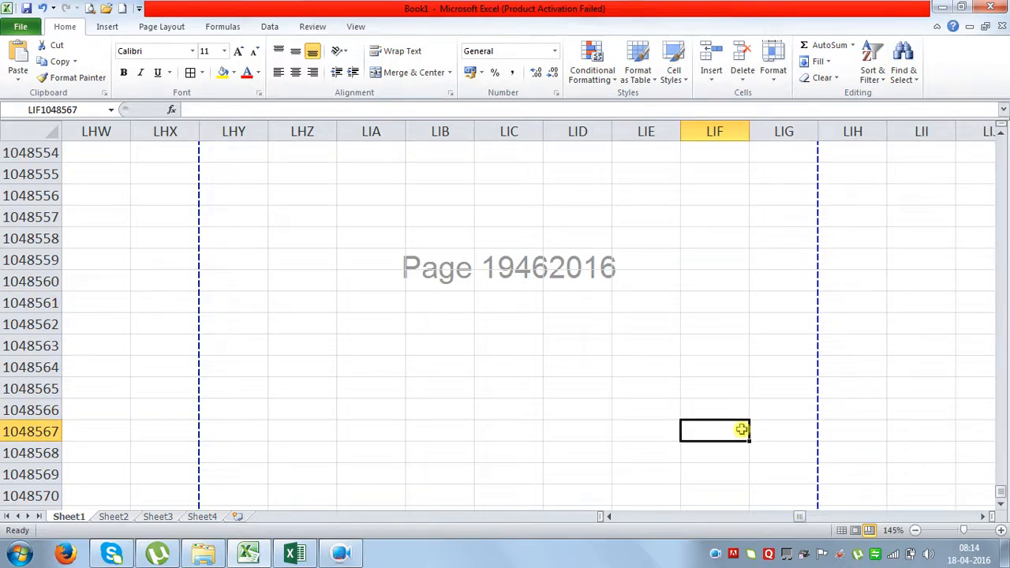
key(ctrl+Home)
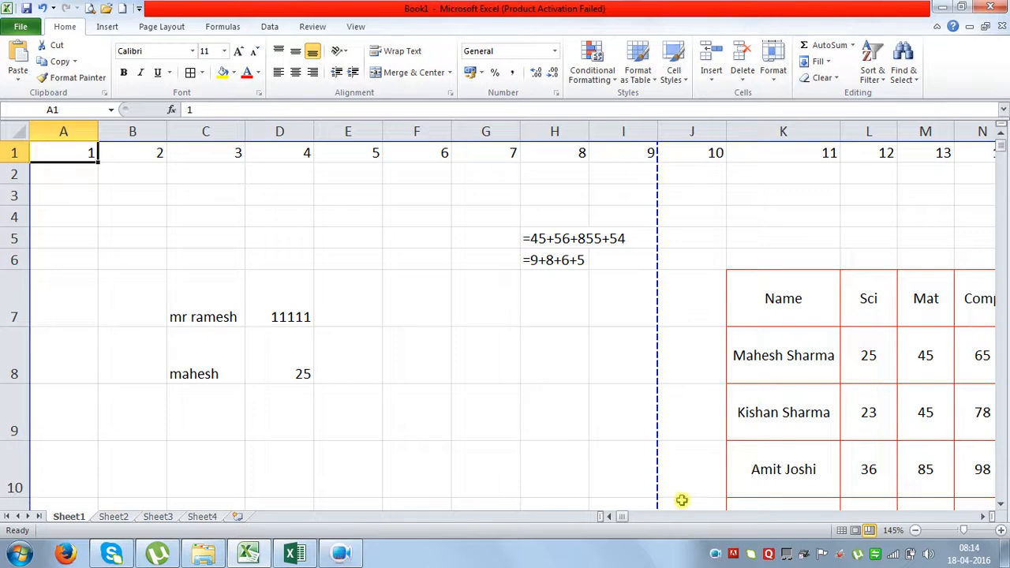
Return to Normal view and select columns K through R.
click(842, 532)
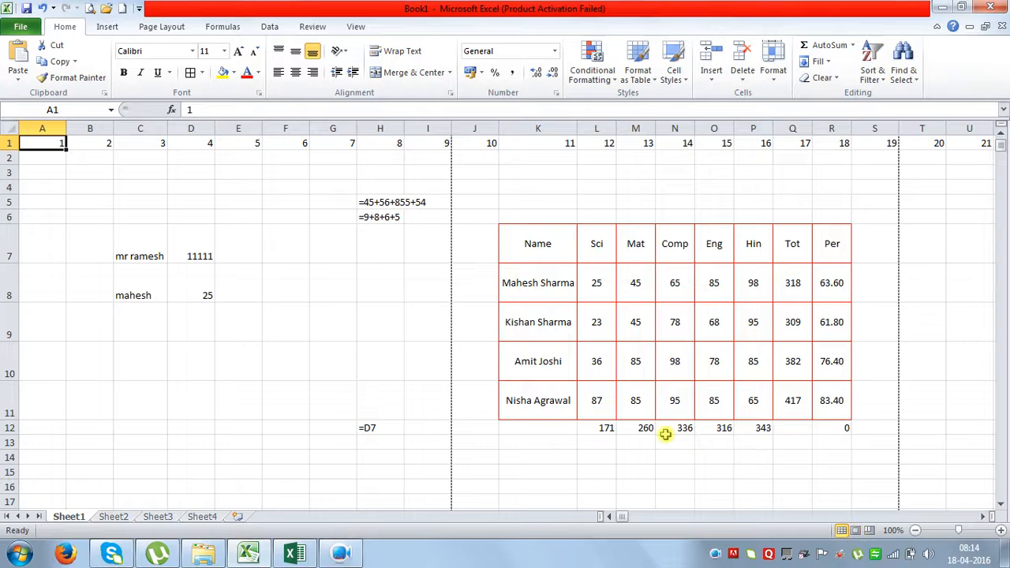
click(580, 175)
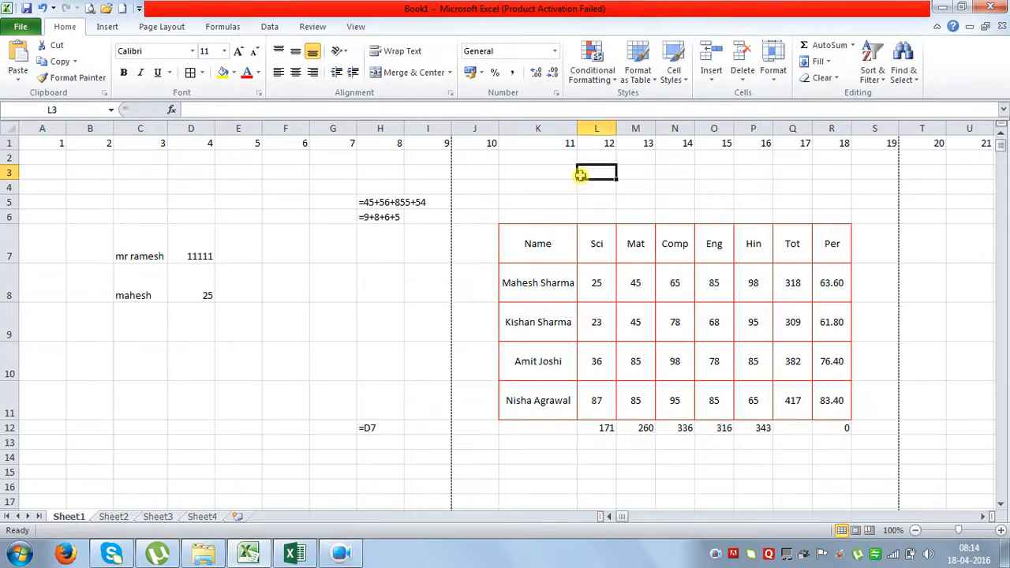
click(591, 201)
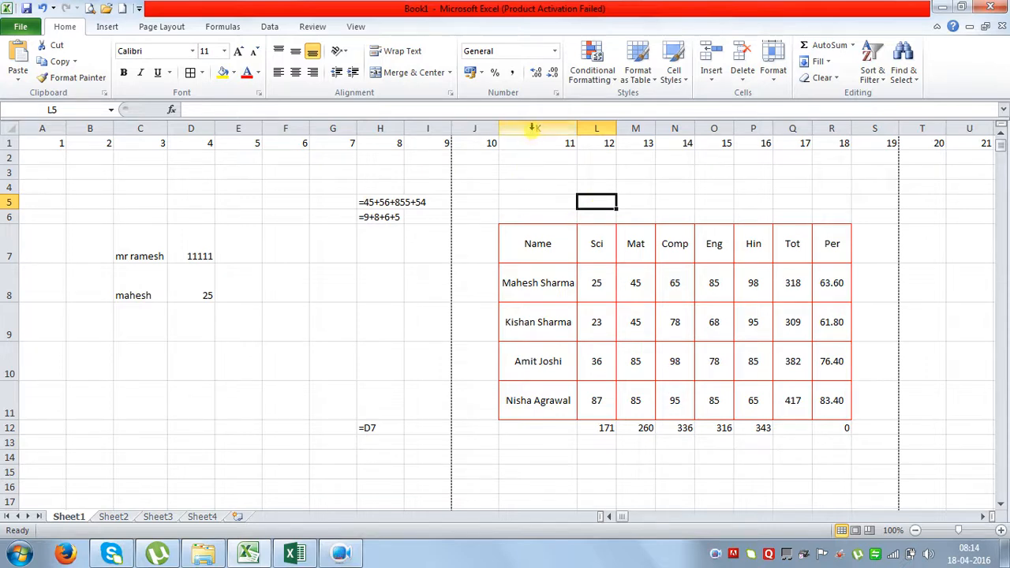
drag(530, 130, 834, 135)
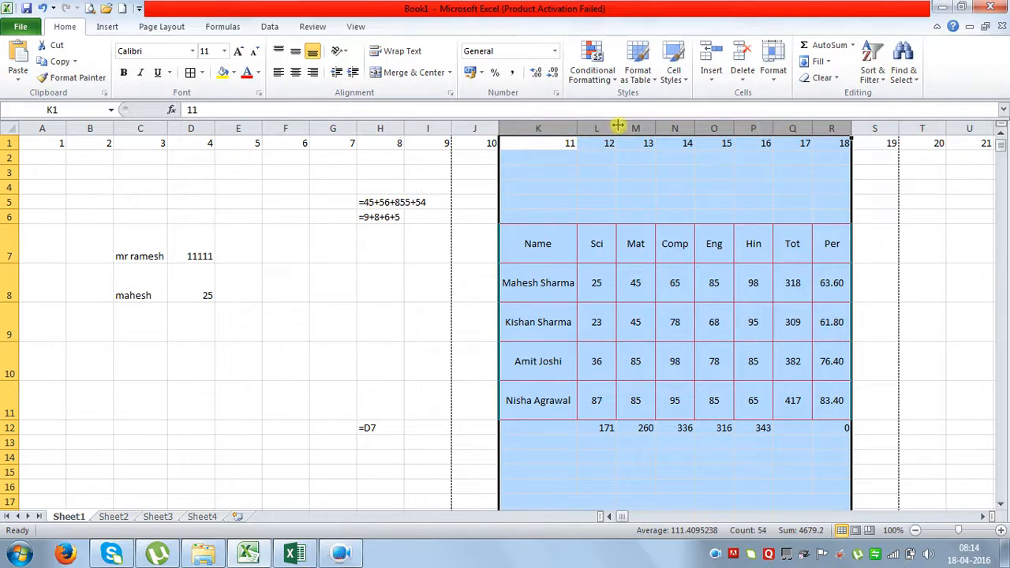
click(665, 317)
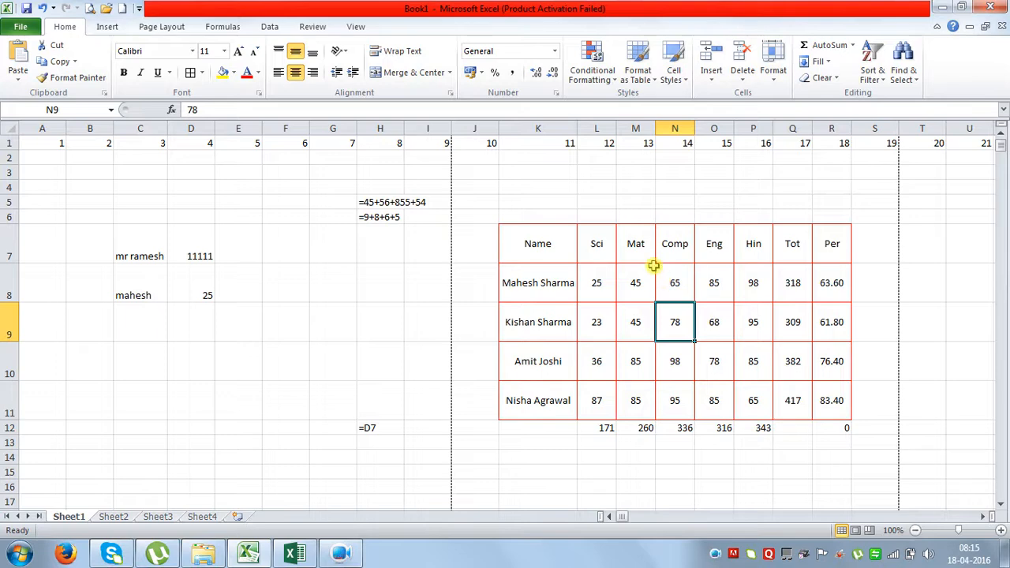
Select the marks table range K7:R11.
click(551, 237)
drag(551, 236, 830, 401)
drag(174, 141, 476, 137)
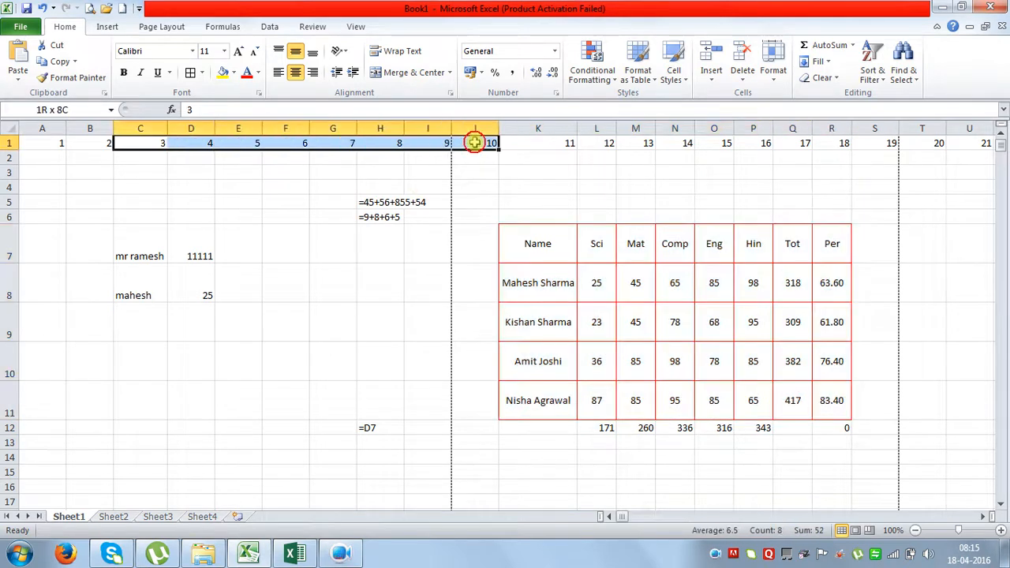
click(516, 168)
click(549, 249)
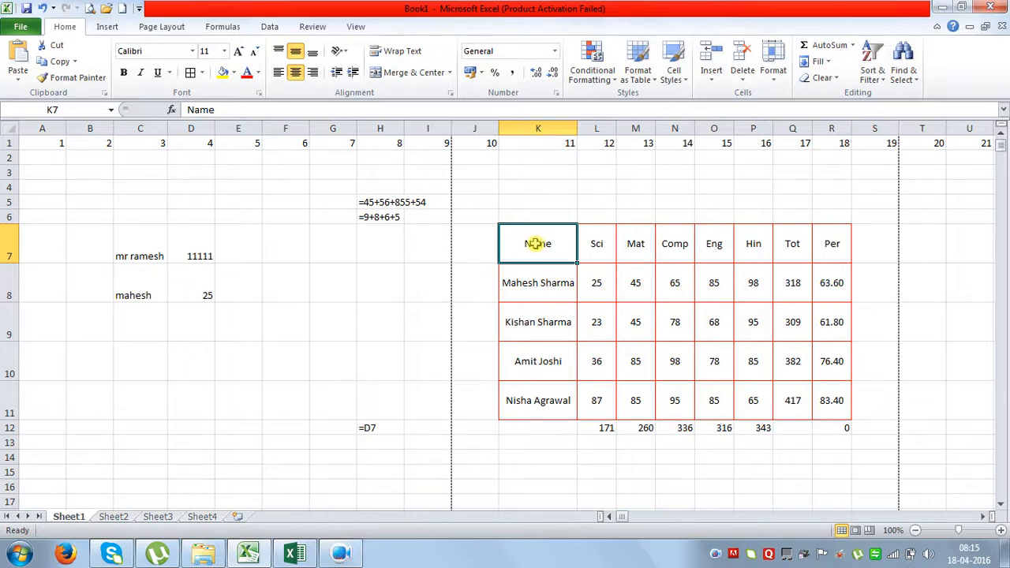
drag(834, 405, 536, 244)
Copy the marks table and paste it on Sheet2 at B2.
key(ctrl+c)
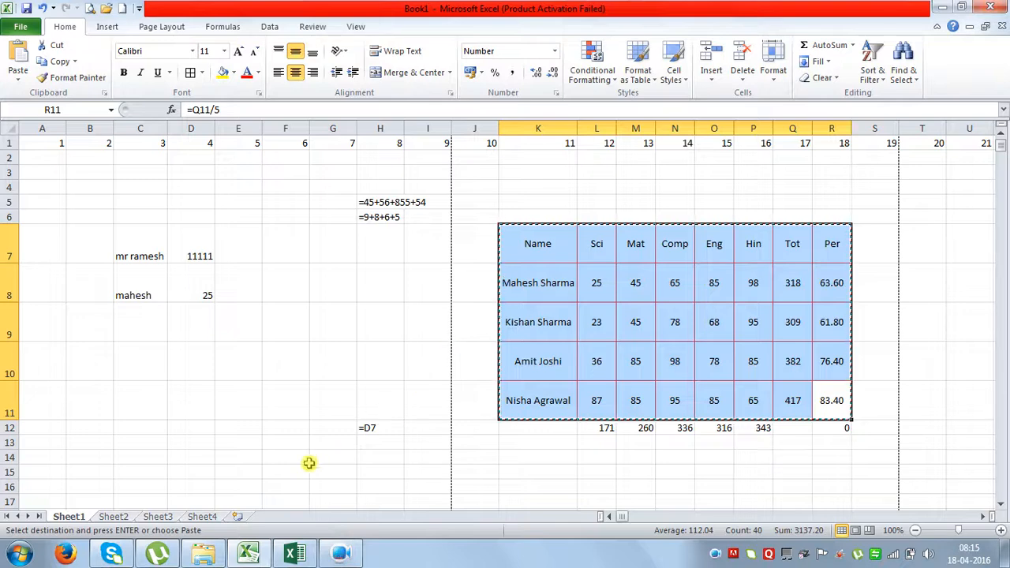
click(120, 517)
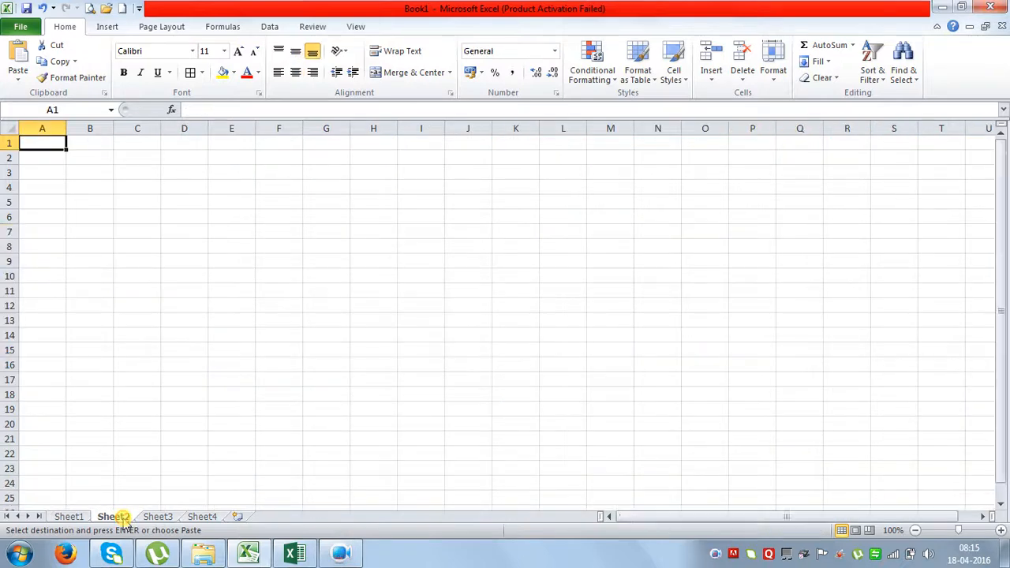
click(88, 158)
key(ctrl+v)
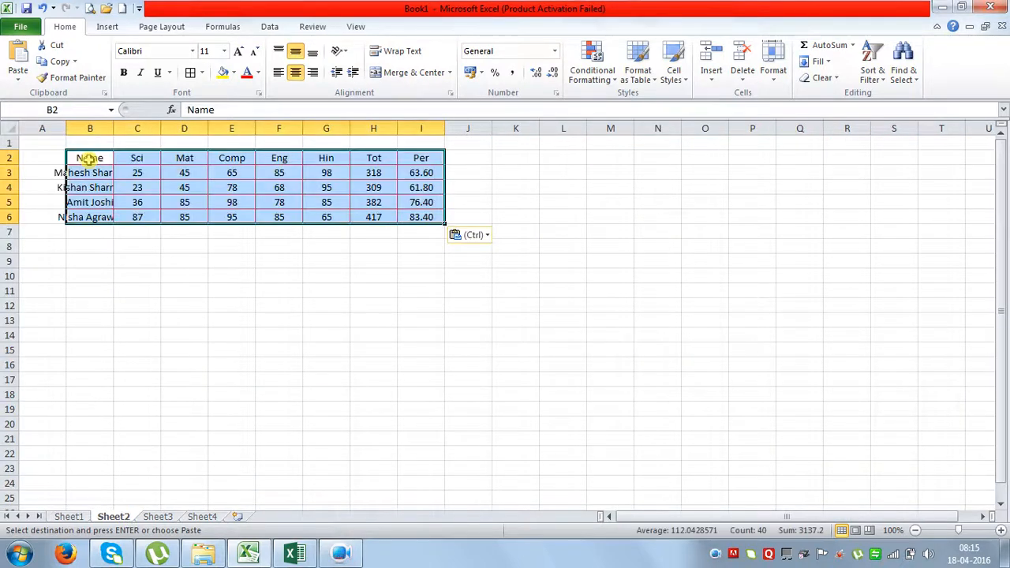
click(259, 334)
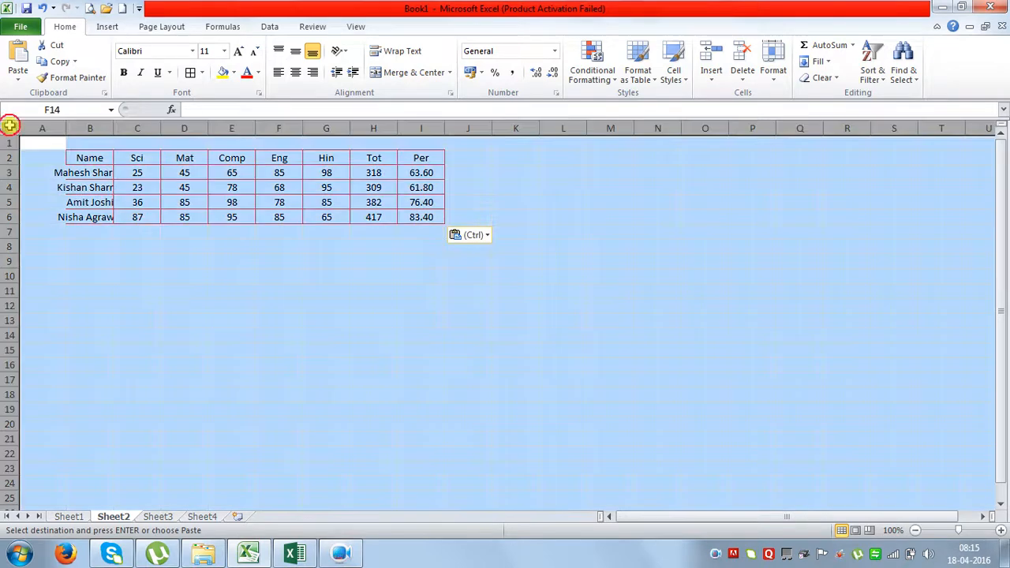
Autofit all columns, widen columns B through I, and fit column B to the longest name.
click(9, 127)
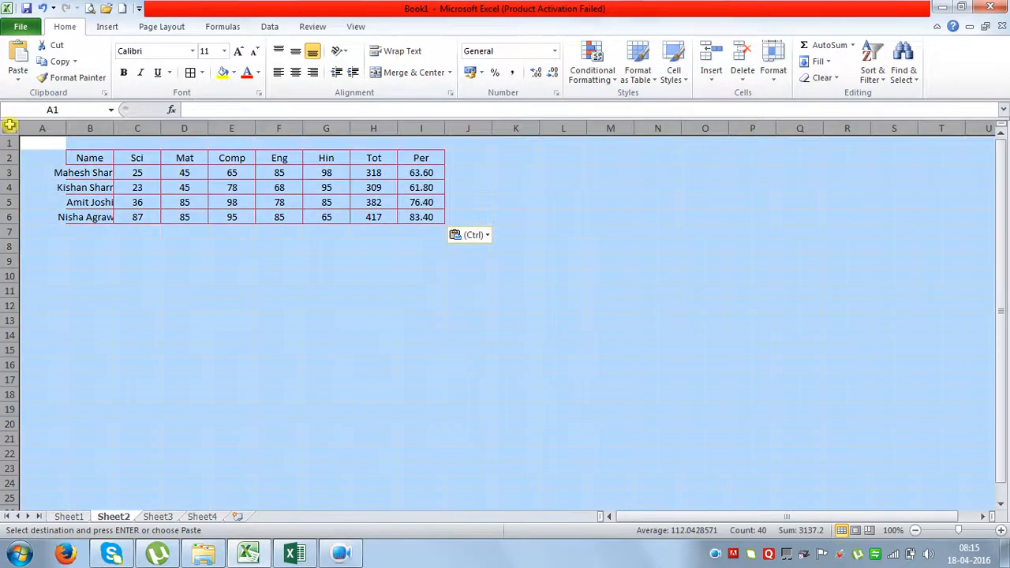
double_click(115, 129)
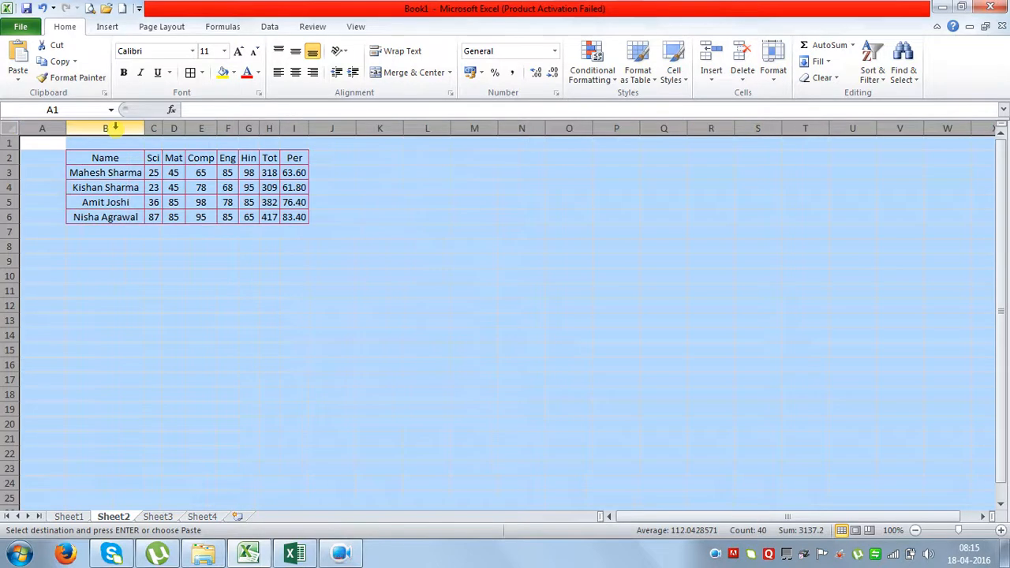
click(129, 188)
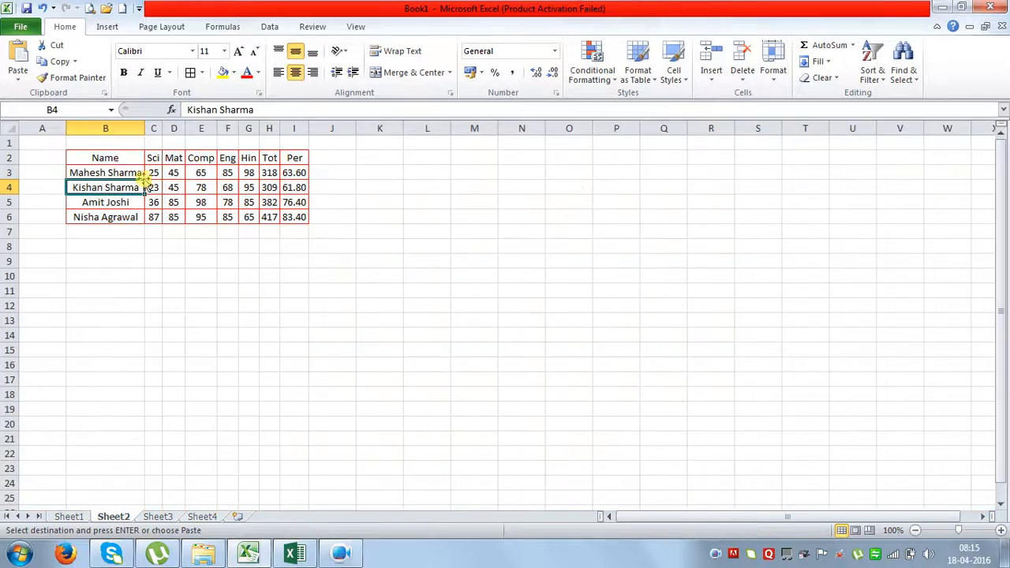
drag(106, 128, 327, 127)
click(363, 273)
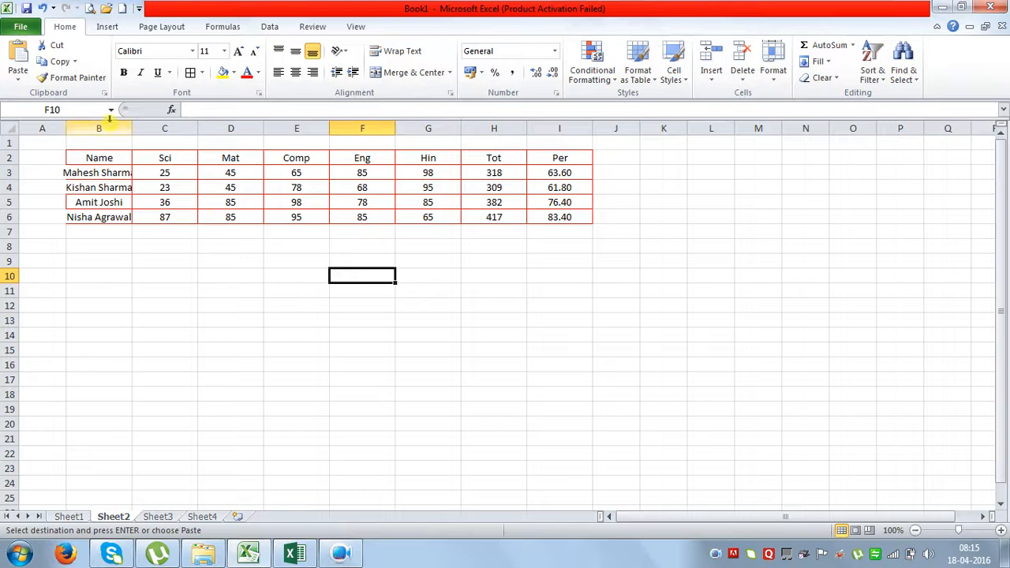
double_click(131, 128)
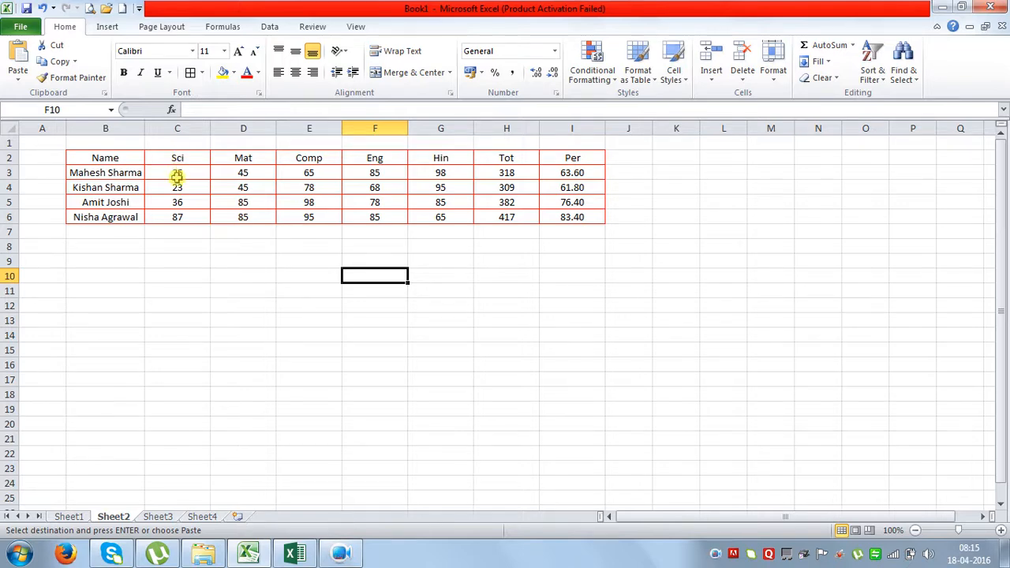
click(176, 126)
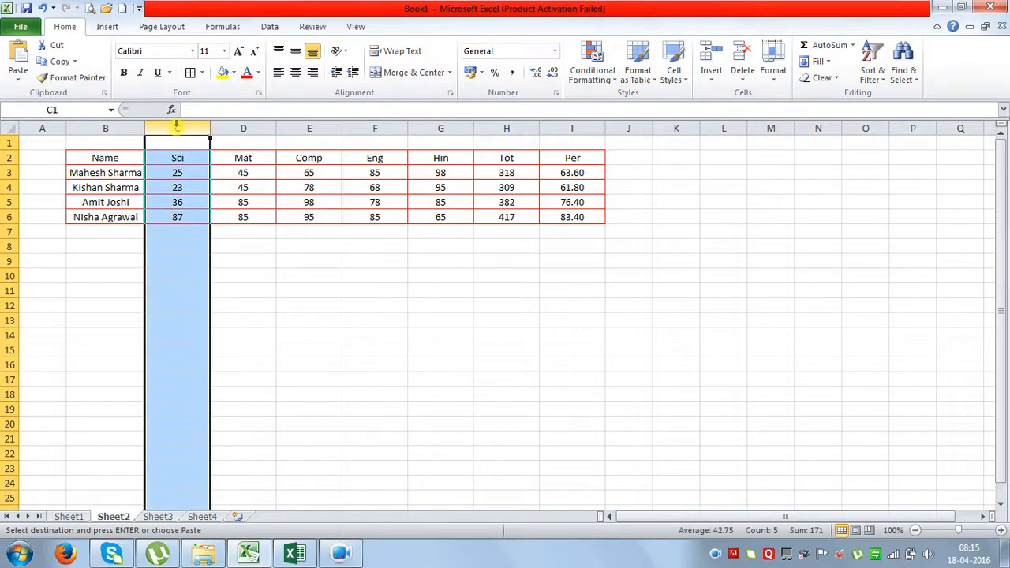
right_click(183, 147)
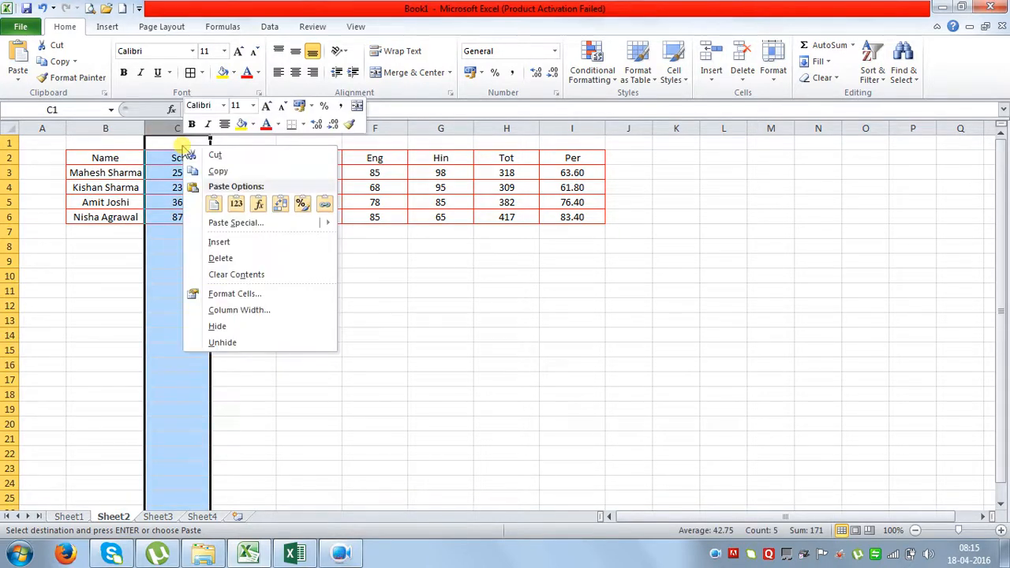
click(218, 242)
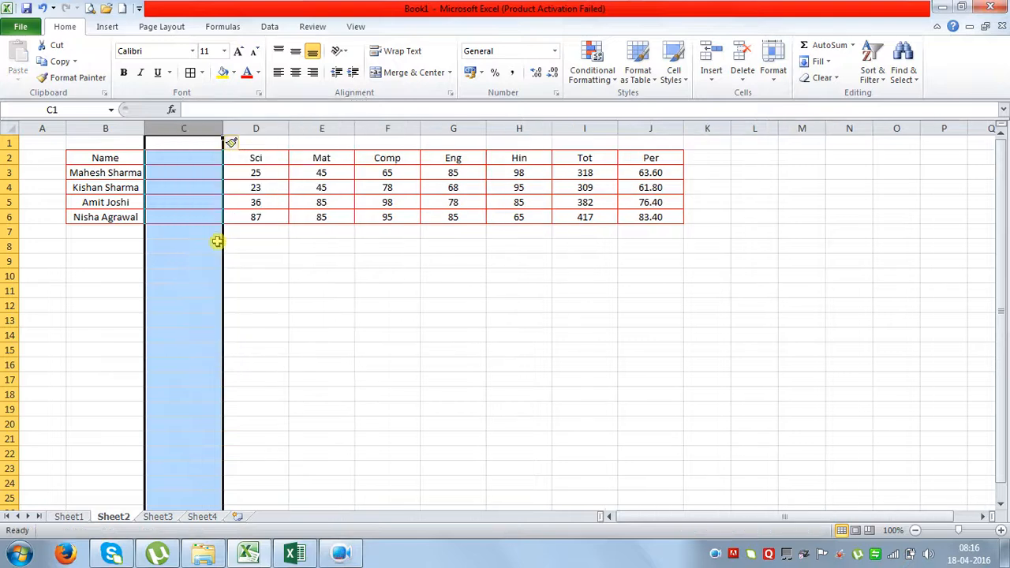
click(282, 291)
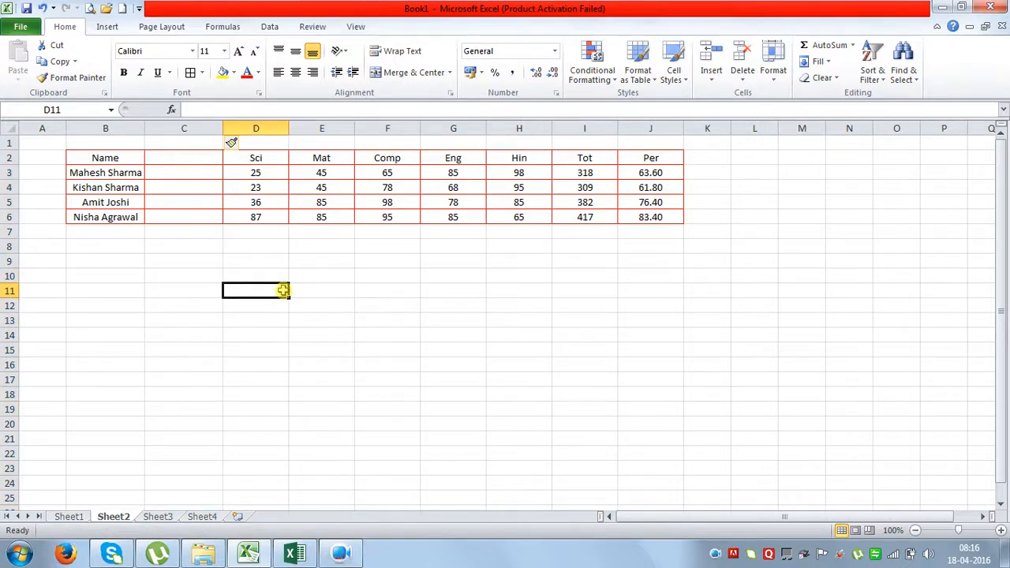
click(42, 8)
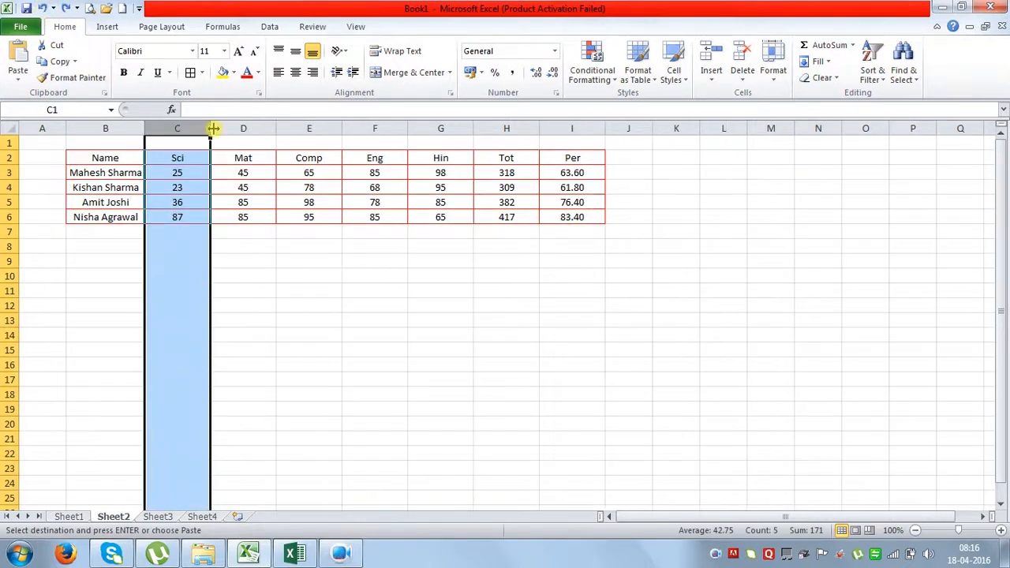
drag(187, 127, 285, 128)
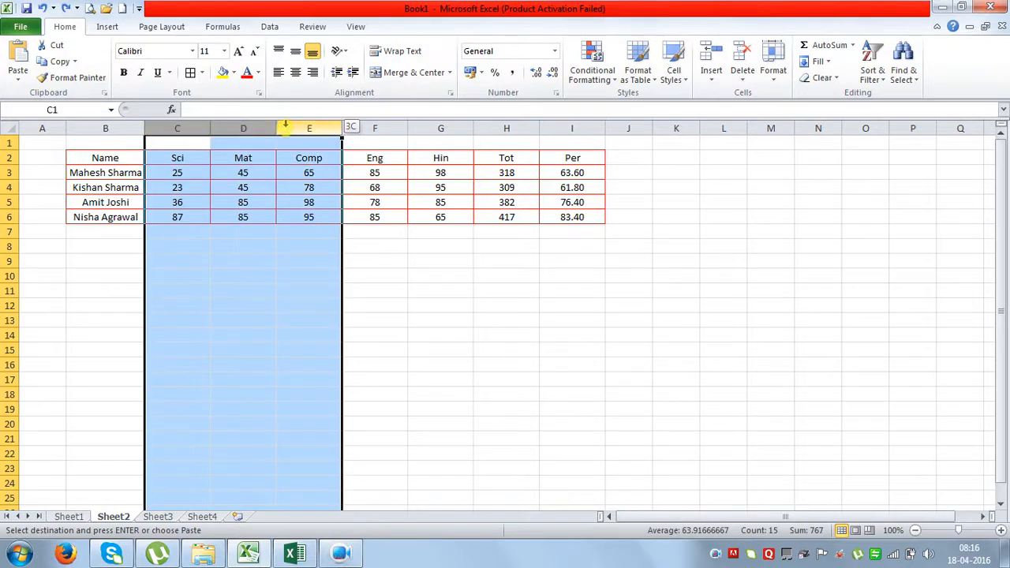
right_click(273, 142)
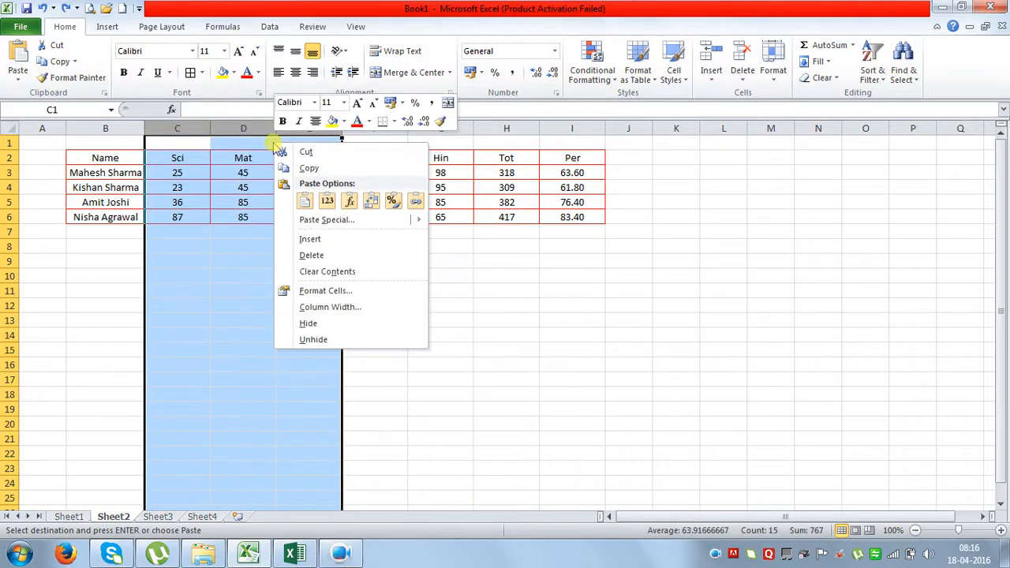
click(323, 239)
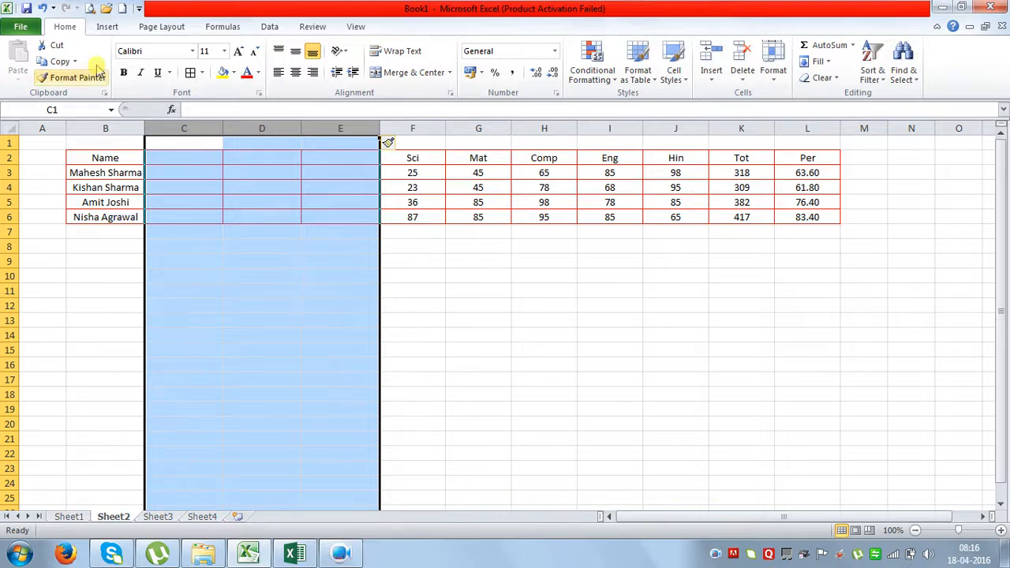
click(42, 8)
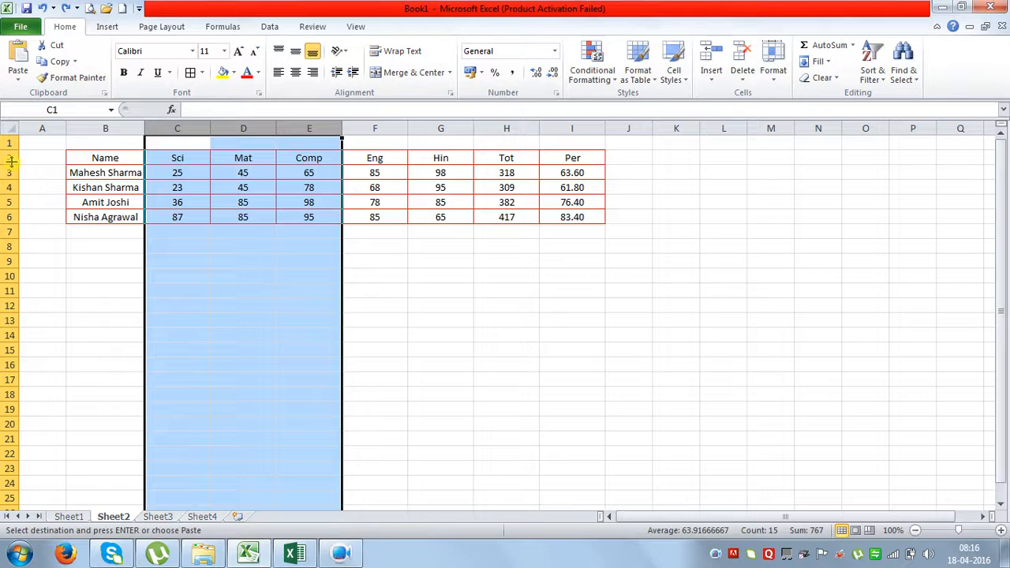
drag(7, 172, 10, 202)
right_click(83, 183)
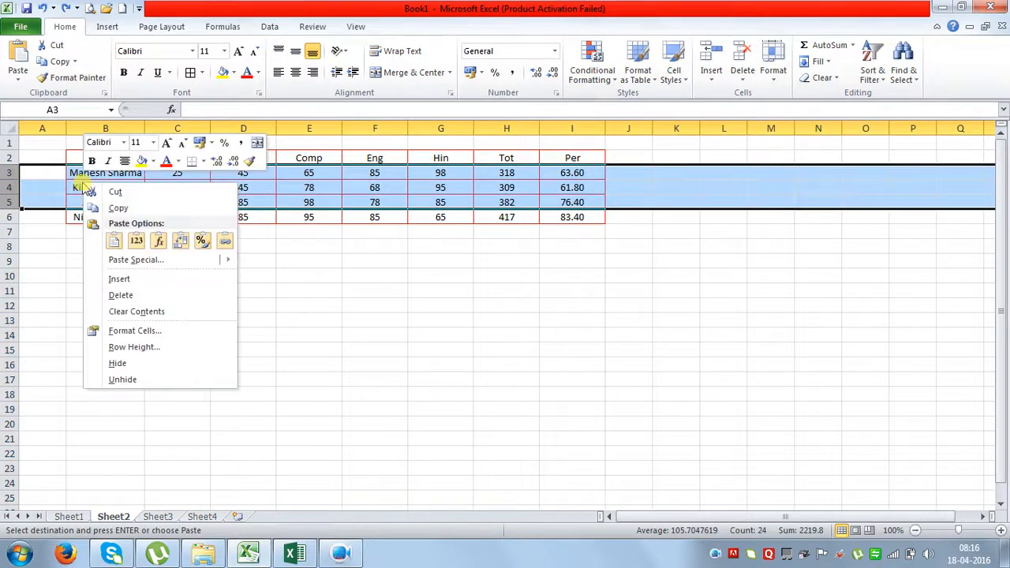
click(119, 279)
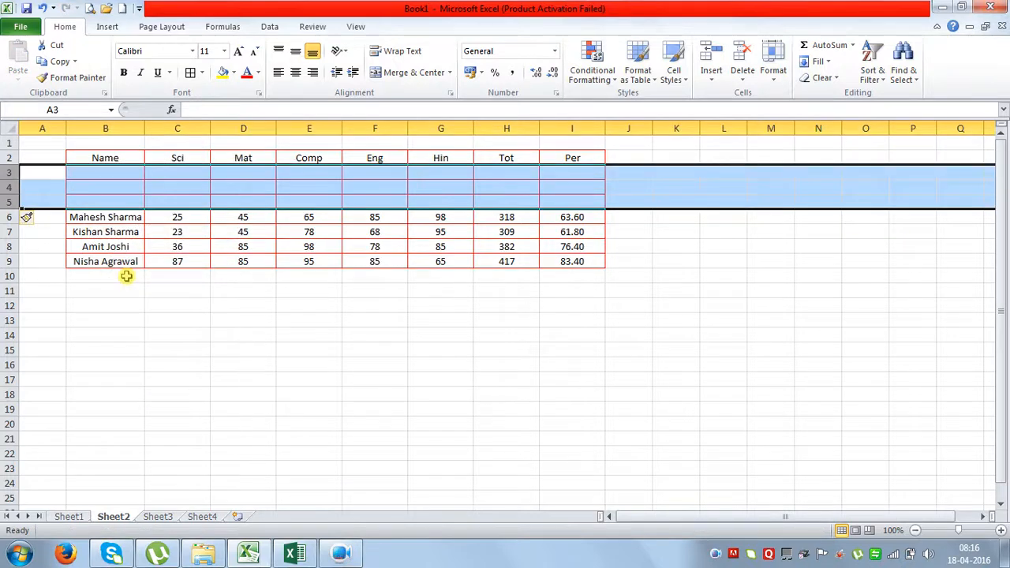
click(42, 8)
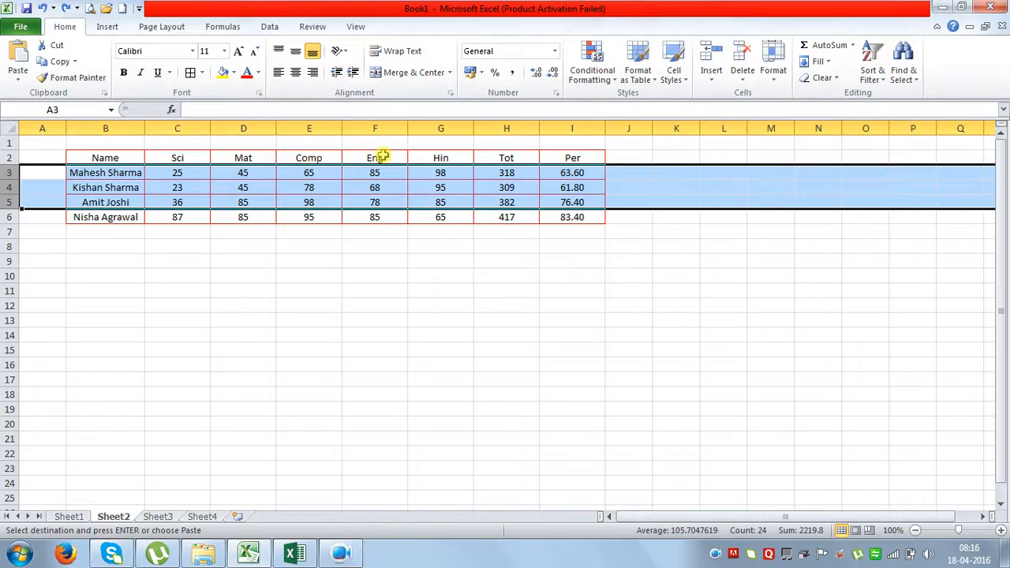
click(773, 75)
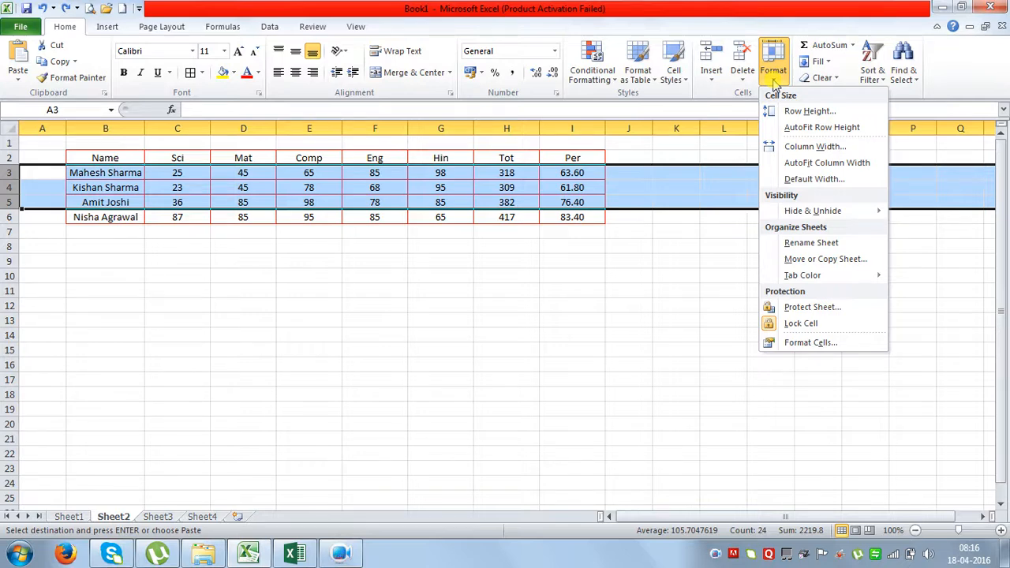
key(Escape)
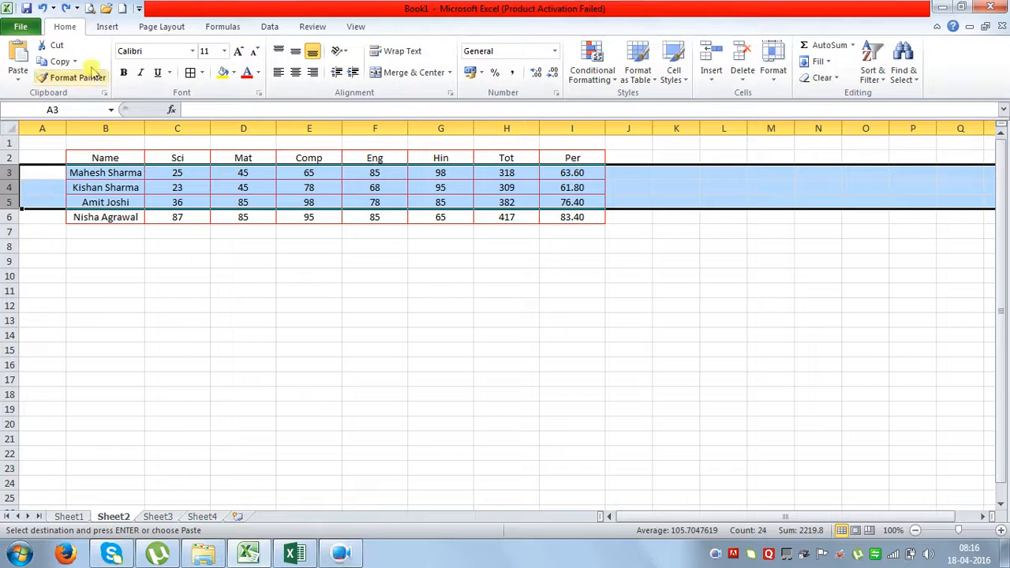
click(107, 28)
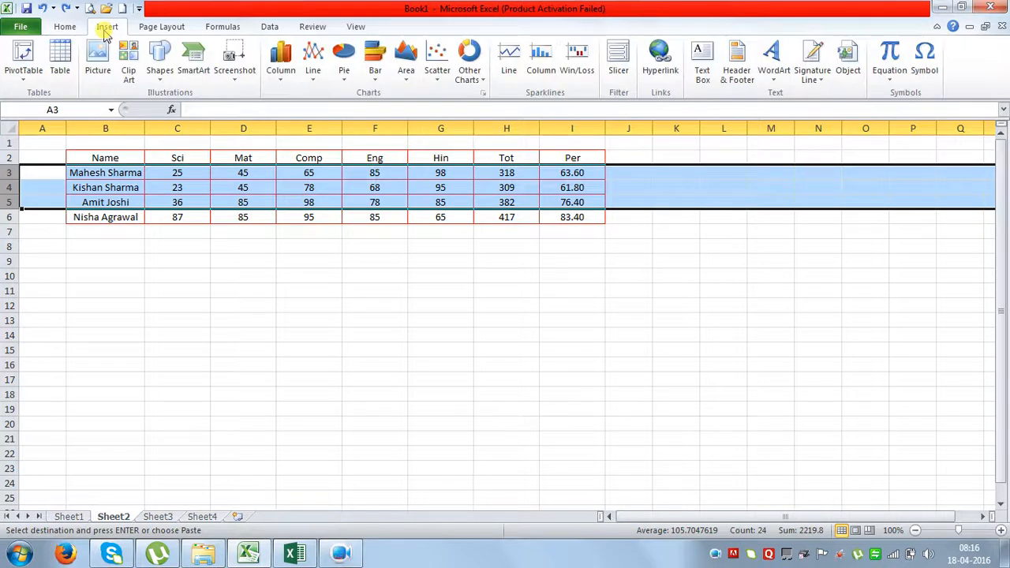
click(63, 28)
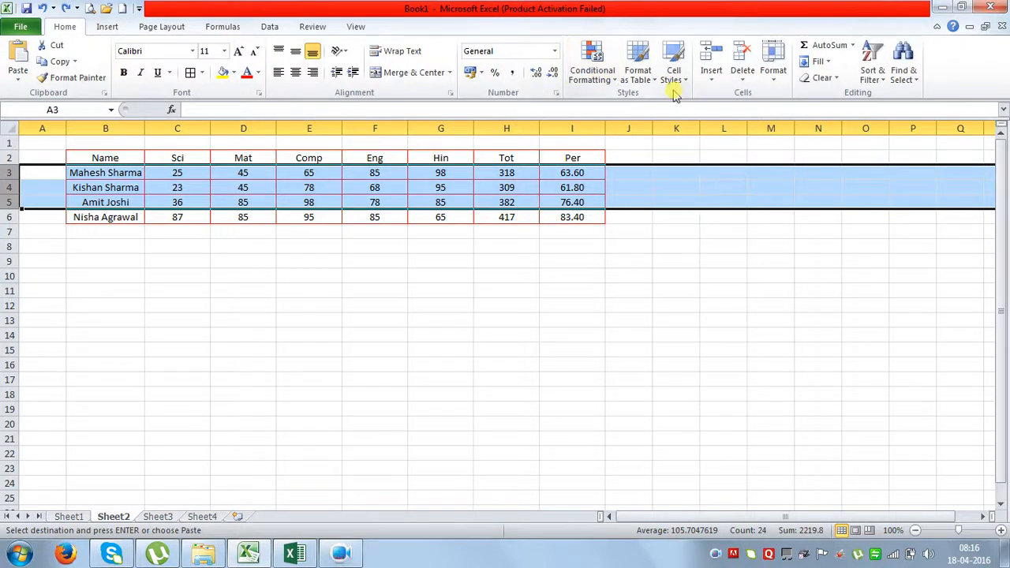
click(712, 82)
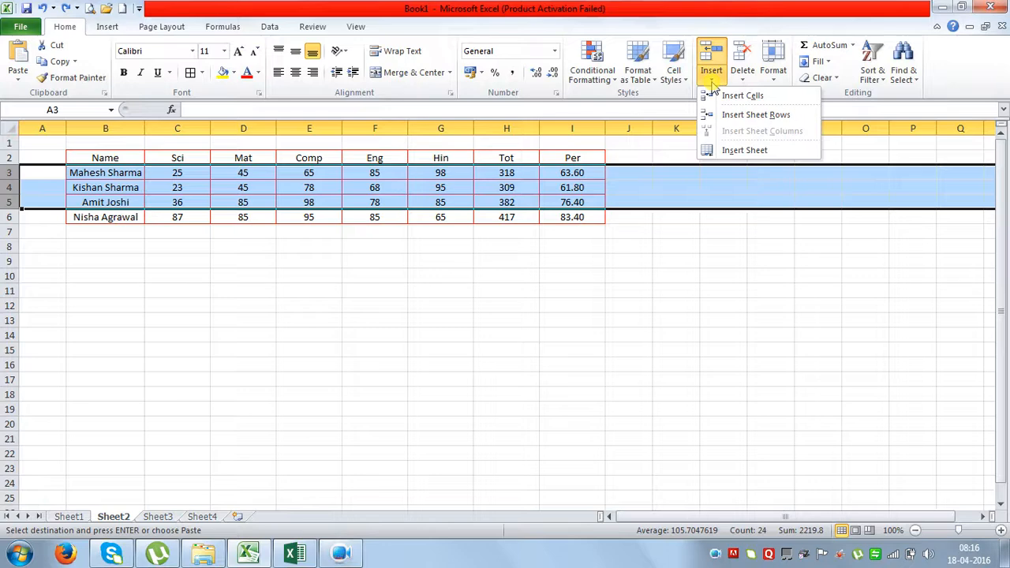
click(756, 114)
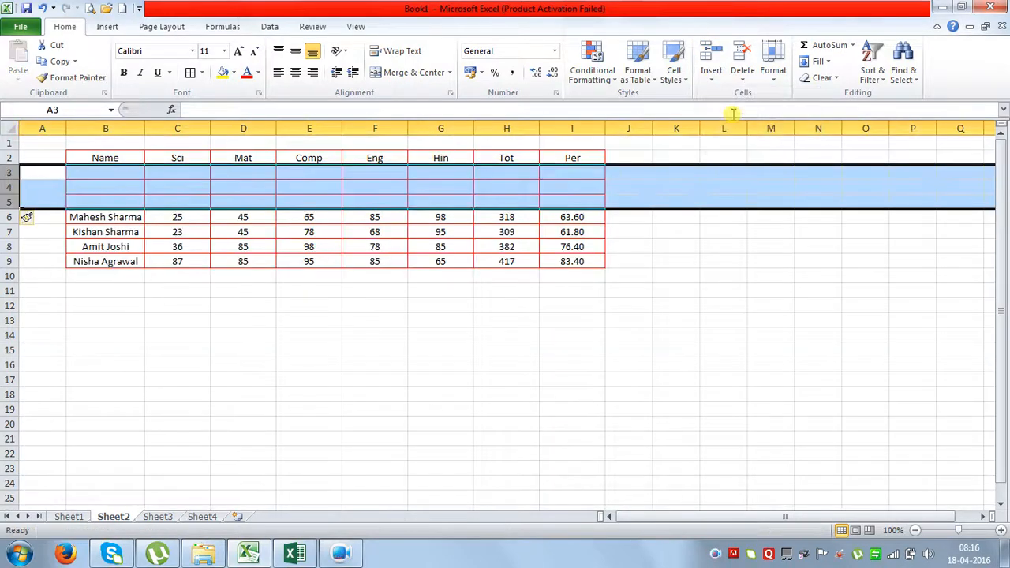
click(41, 8)
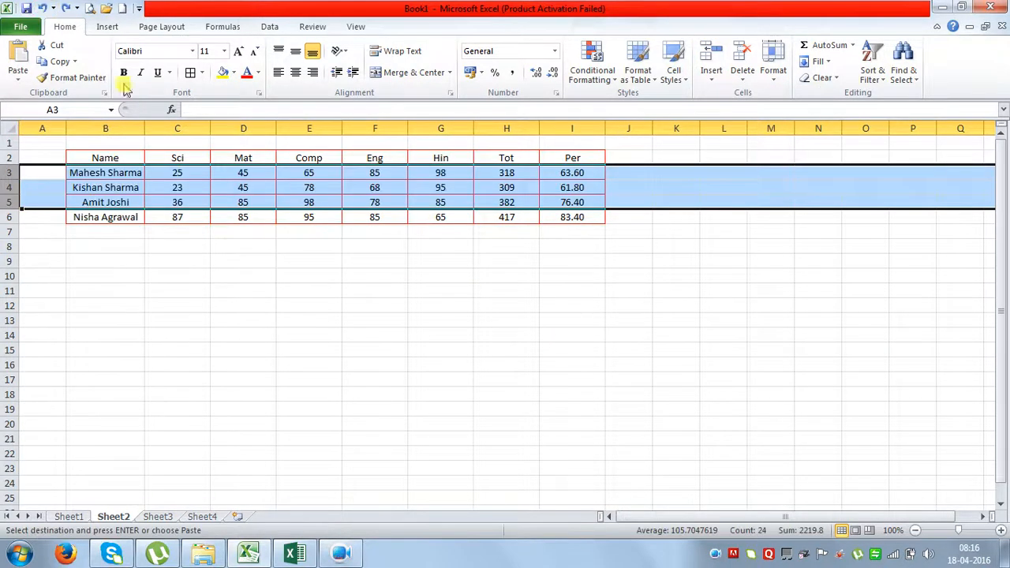
drag(168, 130, 327, 135)
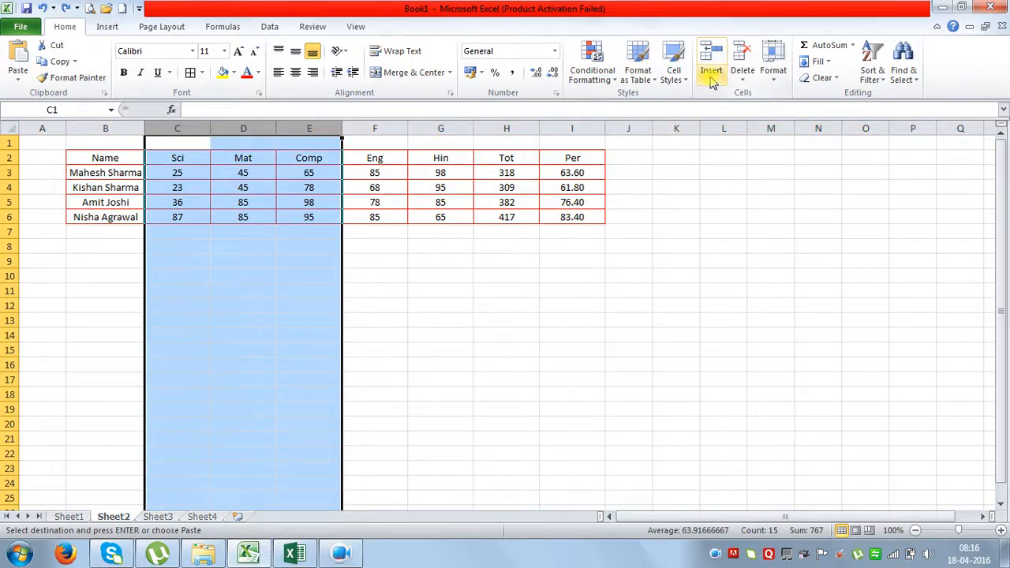
click(711, 67)
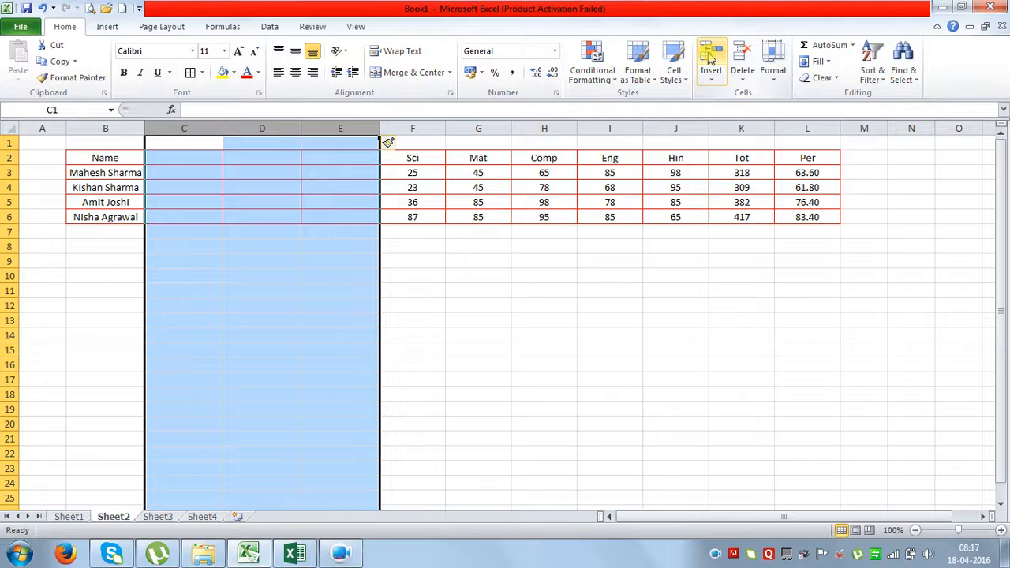
click(44, 7)
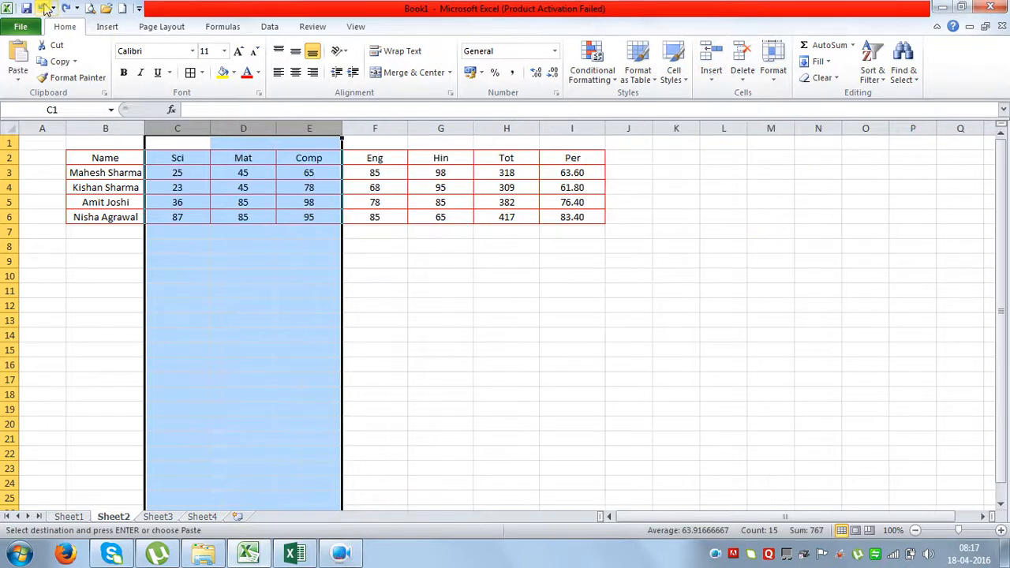
click(359, 205)
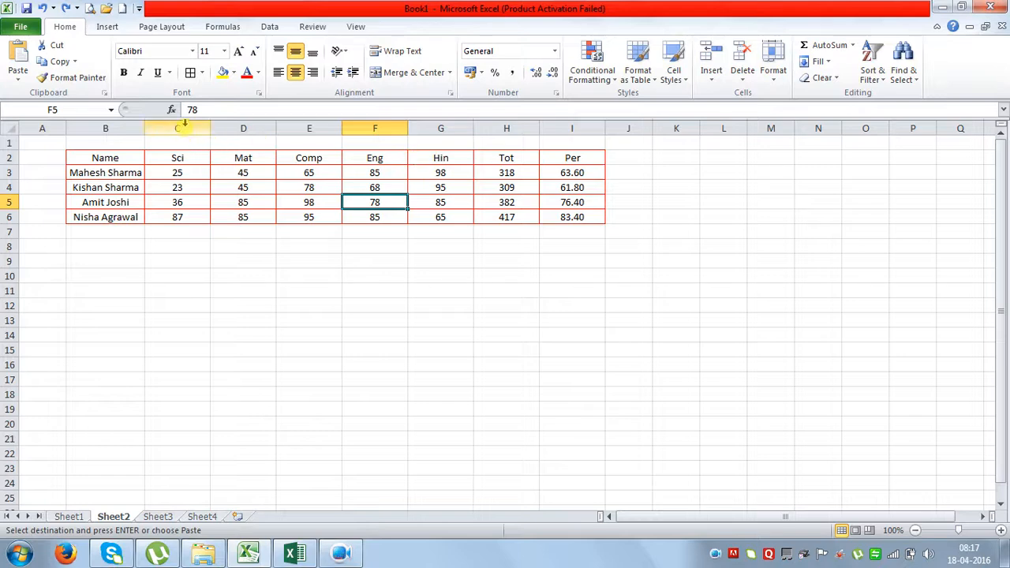
drag(184, 124, 310, 117)
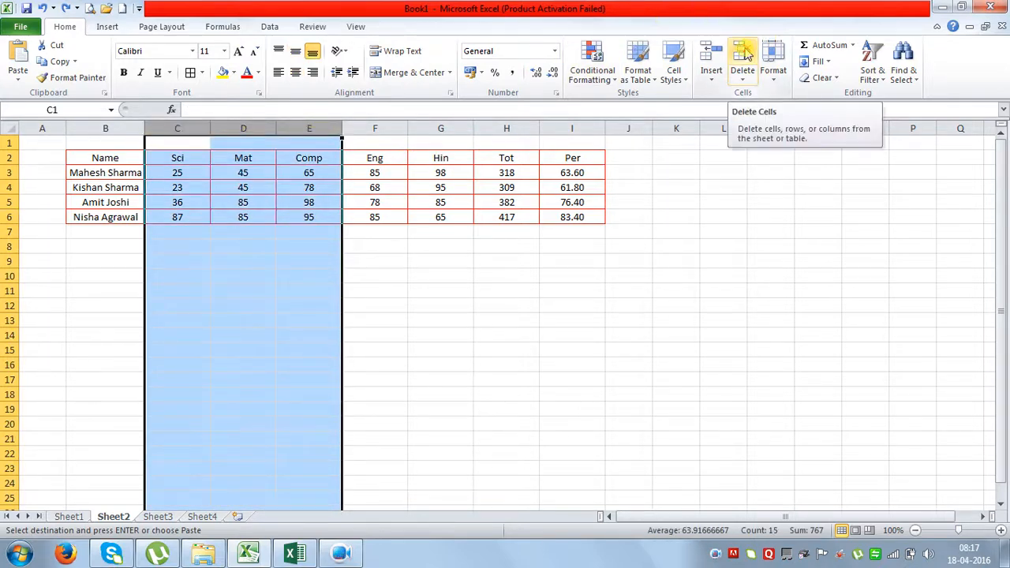
right_click(290, 163)
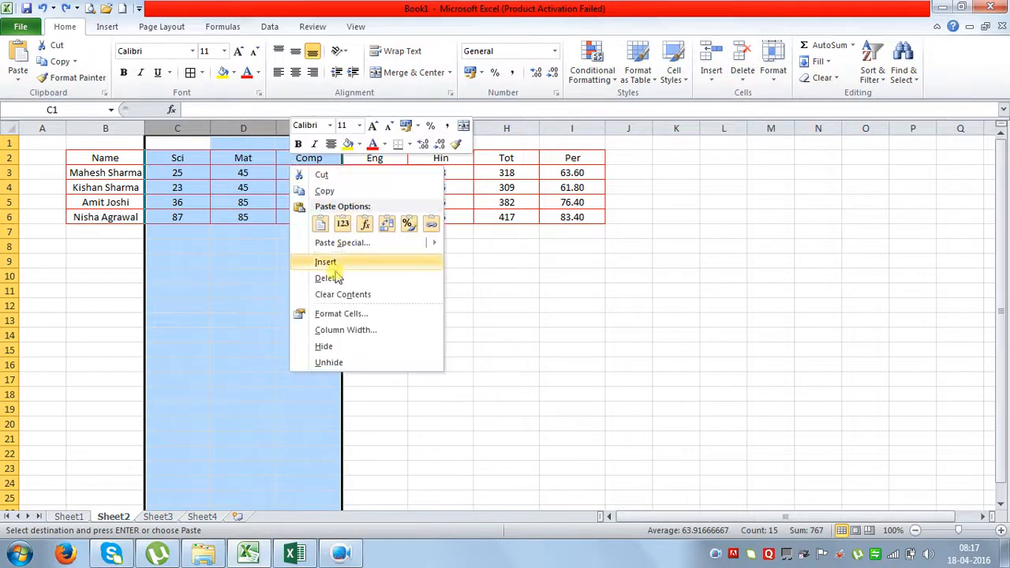
click(327, 278)
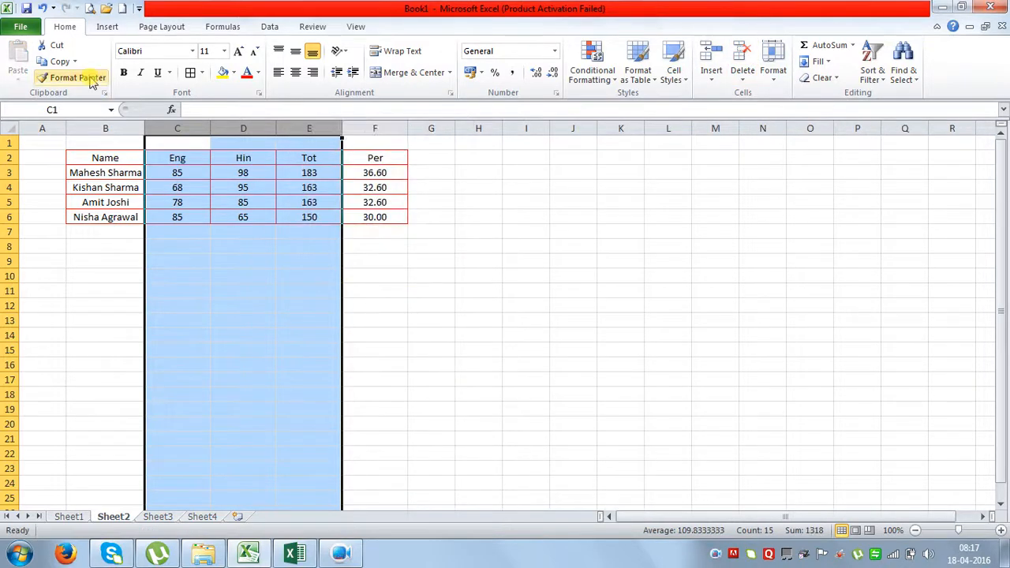
click(44, 8)
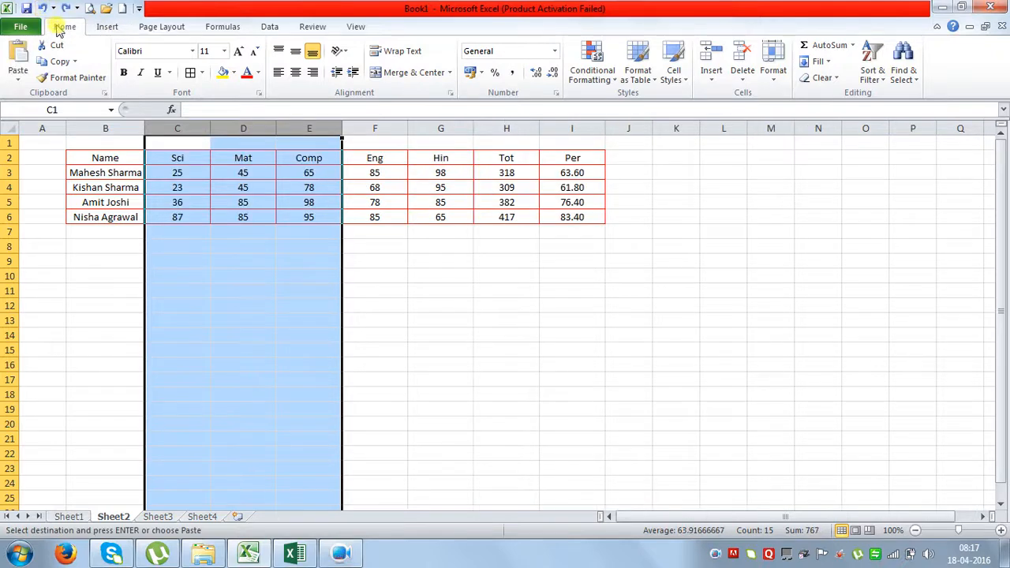
key(Delete)
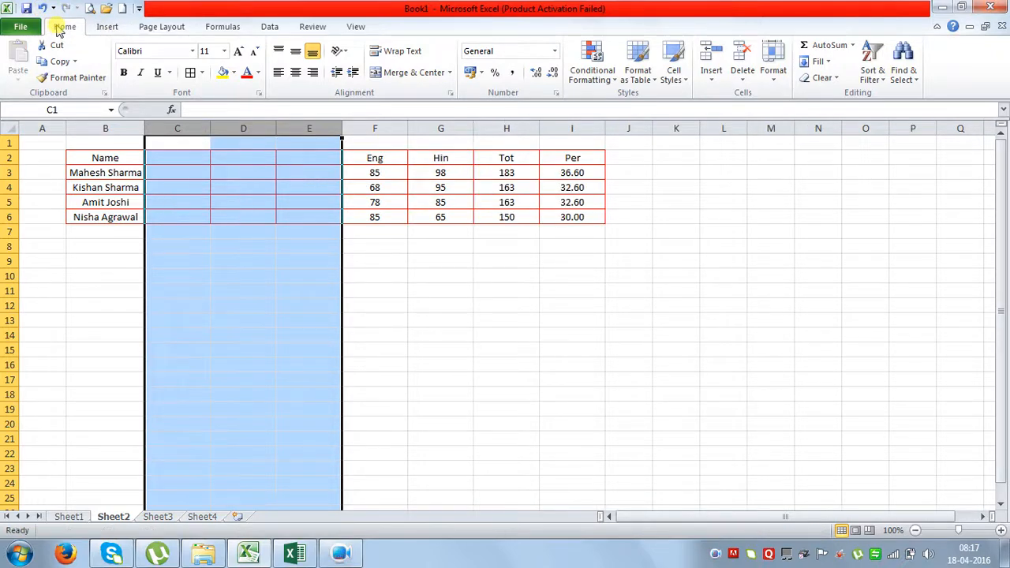
key(ctrl+z)
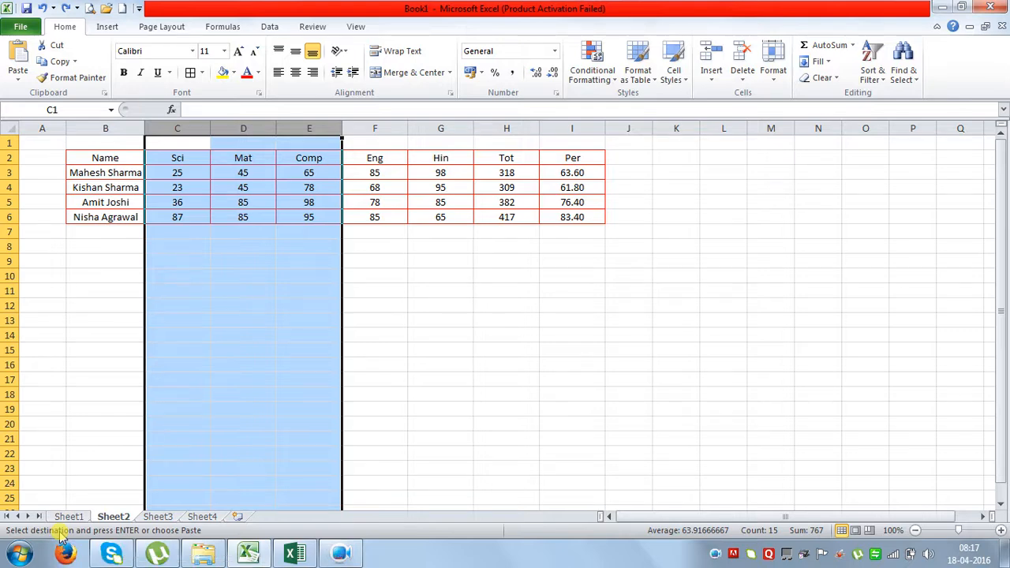
key(ctrl+minus)
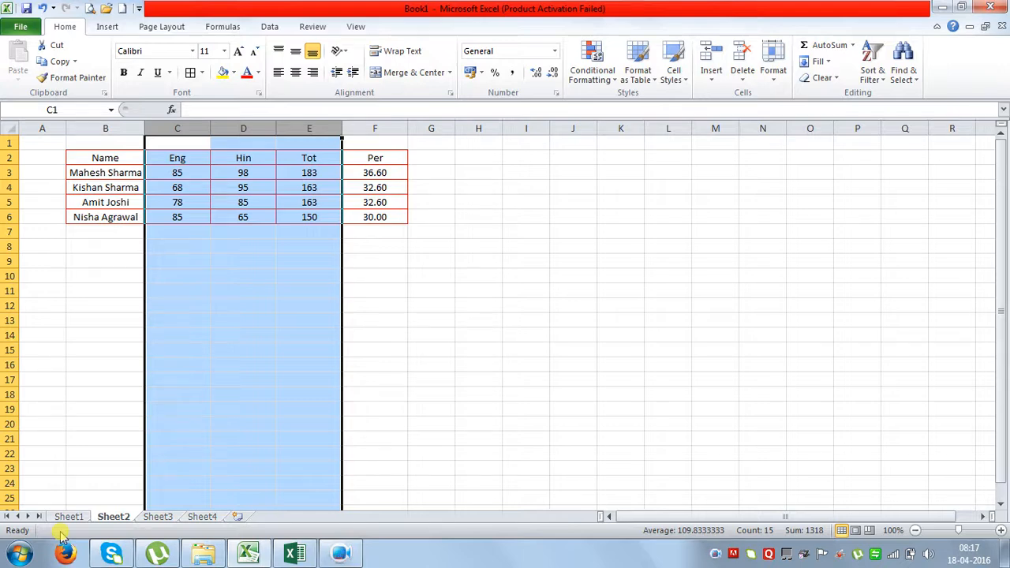
key(ctrl+plus)
key(ctrl+plus)
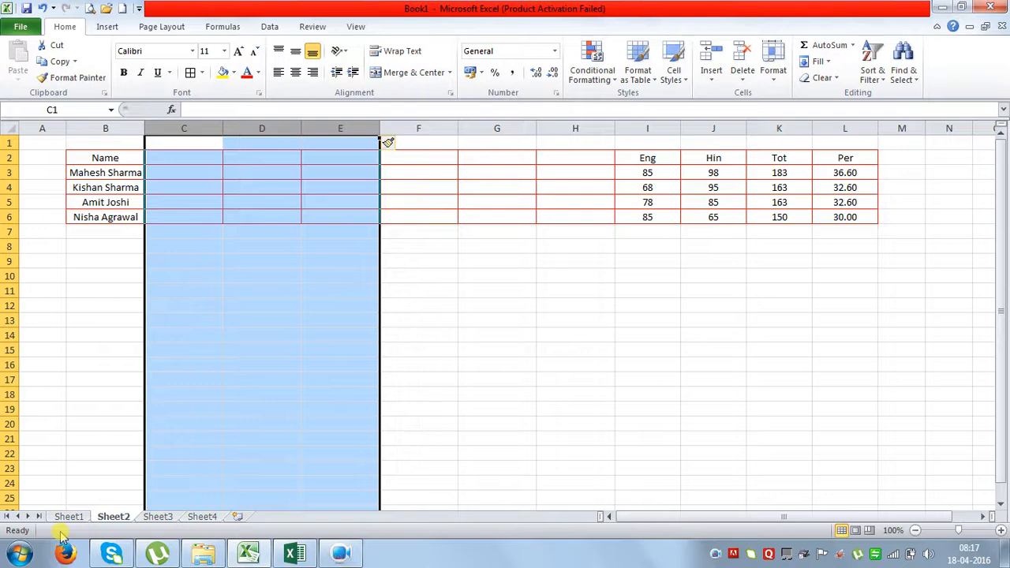
key(ctrl+z)
key(ctrl+z)
key(ctrl+z)
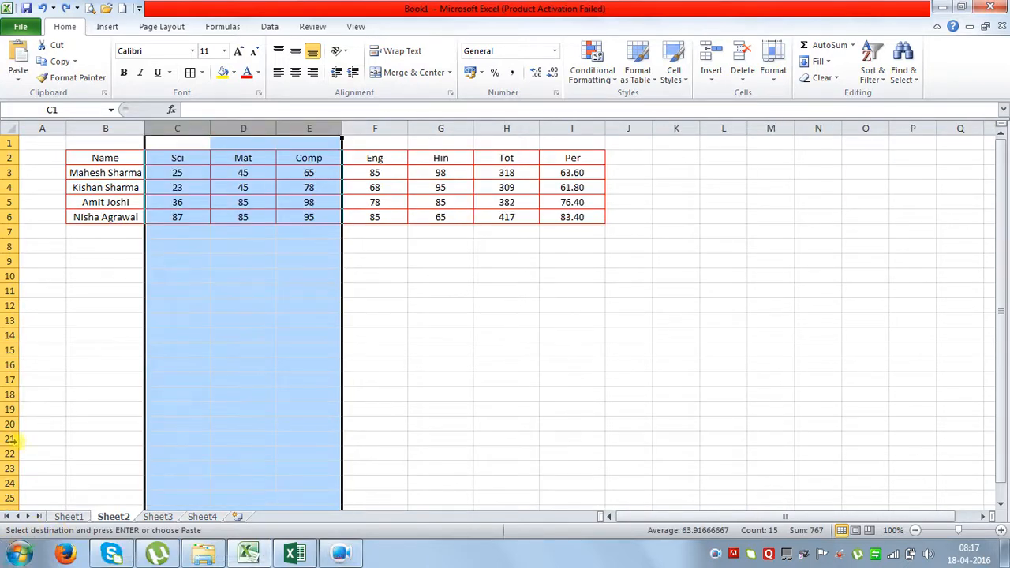
click(177, 334)
click(8, 172)
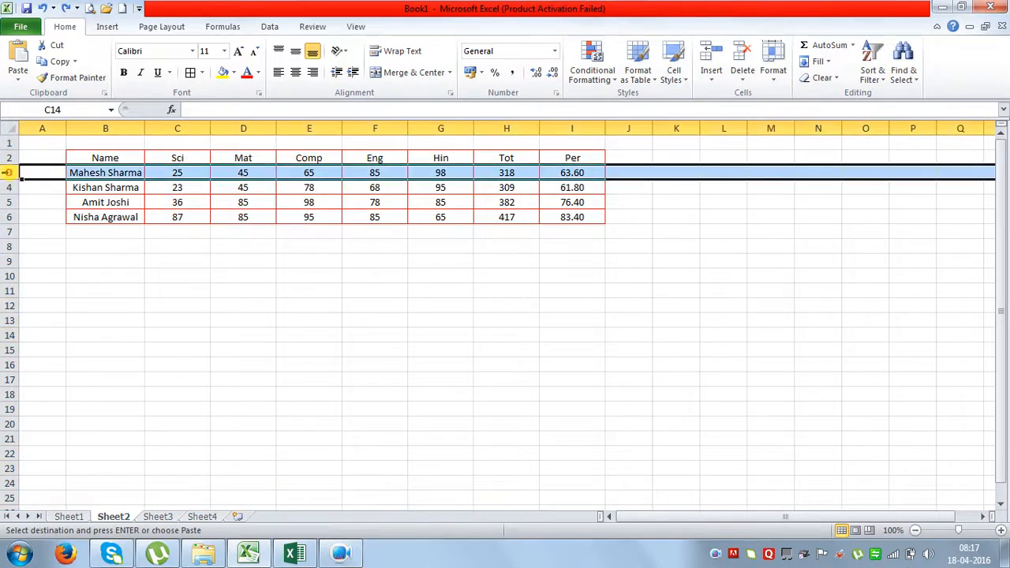
drag(9, 173, 11, 187)
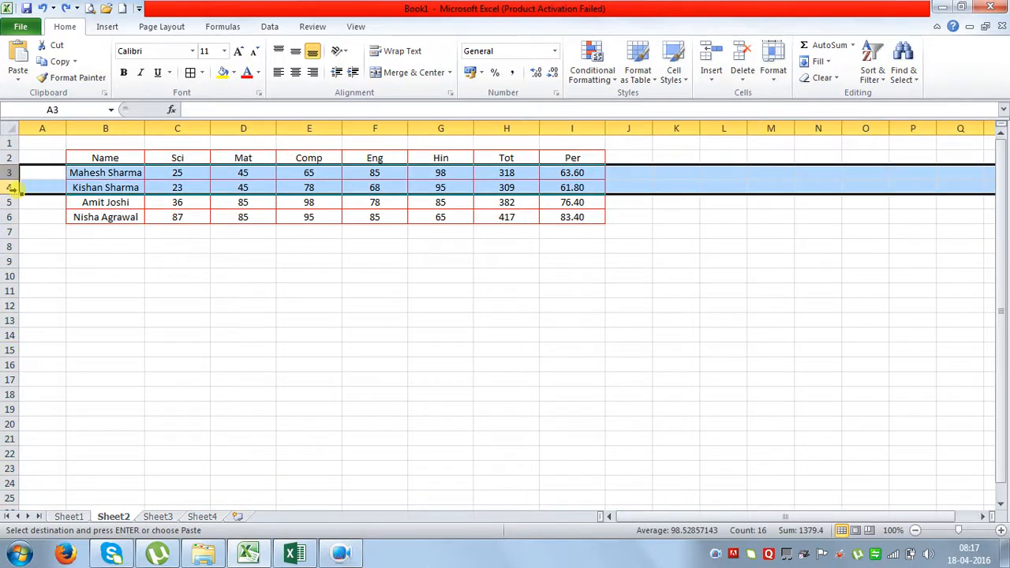
key(ctrl+shift+plus)
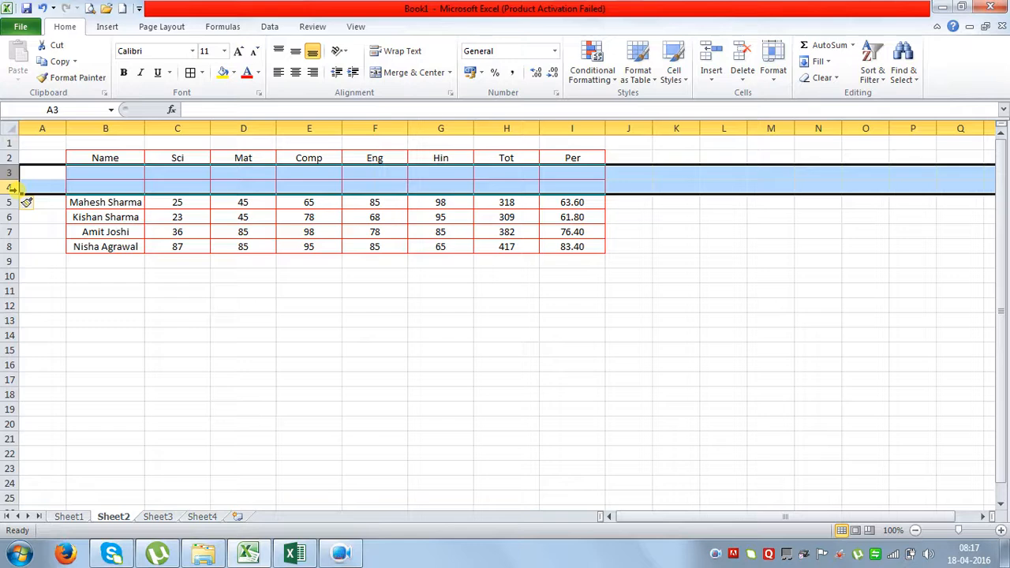
key(ctrl+shift+plus)
key(ctrl+shift+plus)
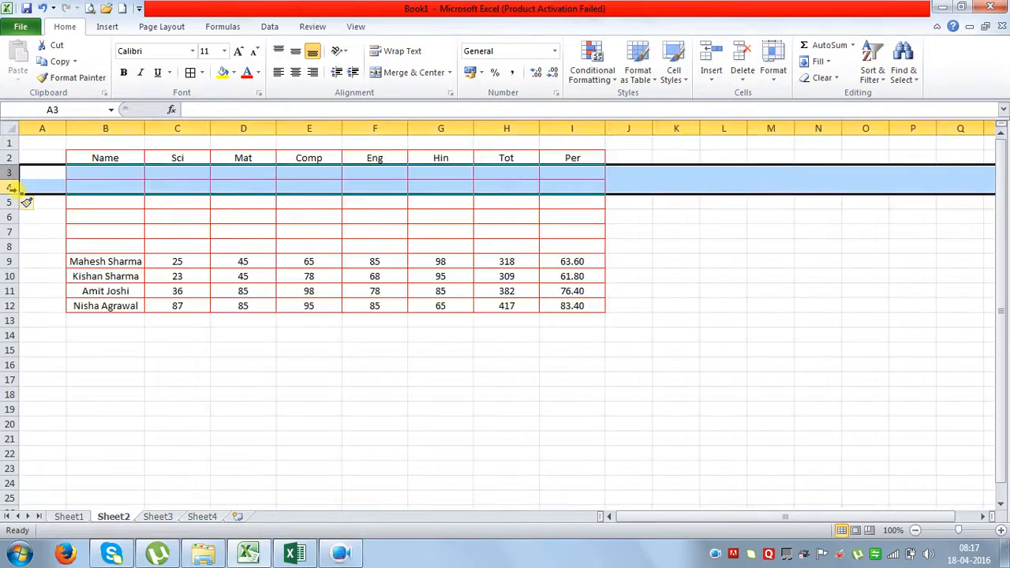
drag(5, 175, 9, 239)
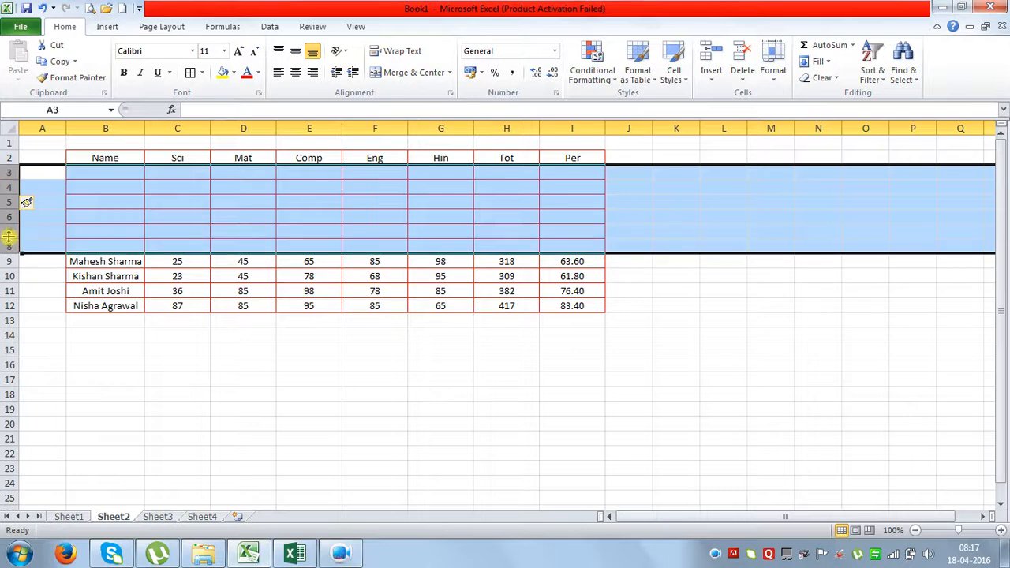
key(ctrl+minus)
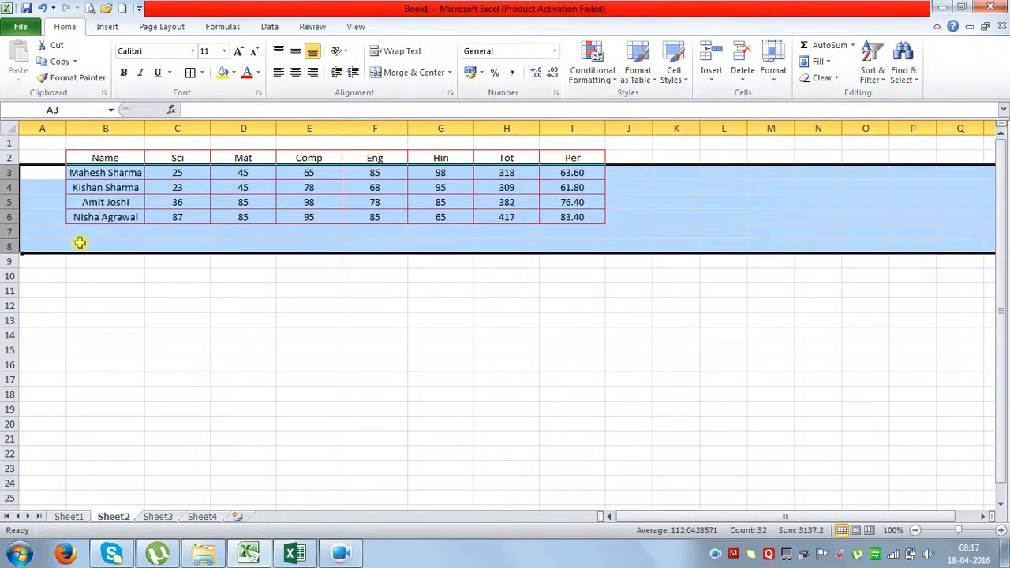
click(281, 232)
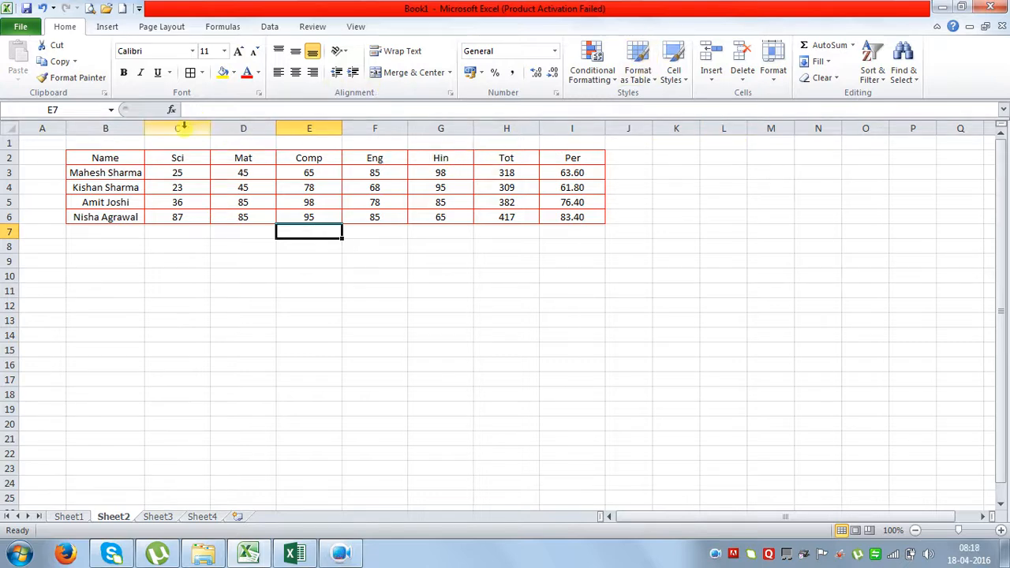
drag(180, 127, 430, 133)
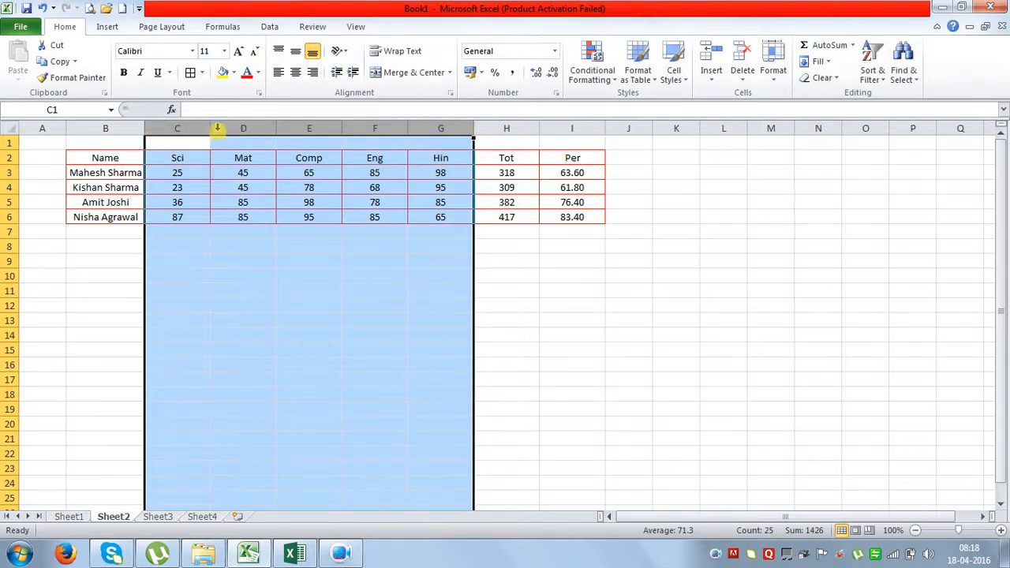
right_click(234, 157)
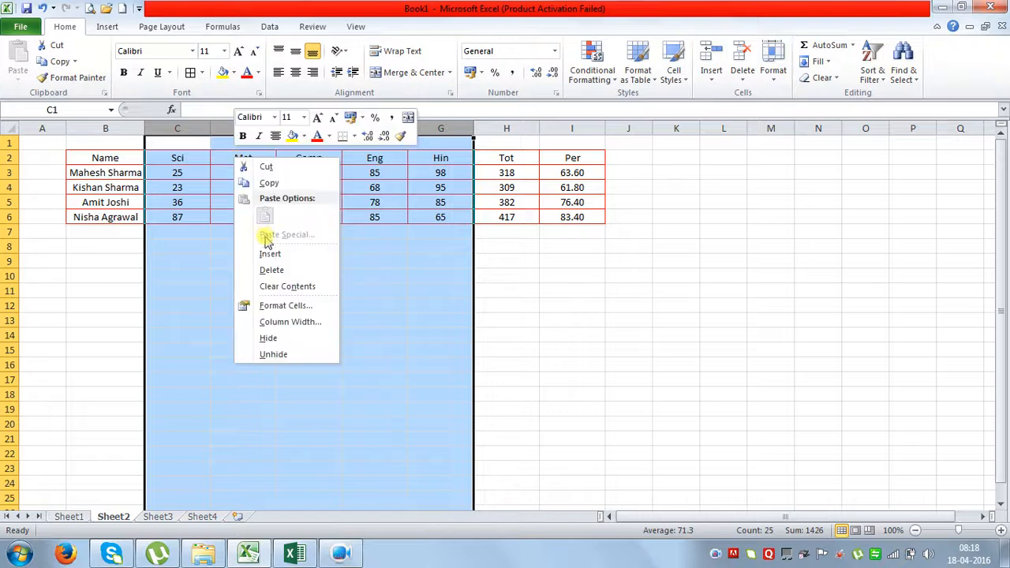
click(269, 338)
click(363, 349)
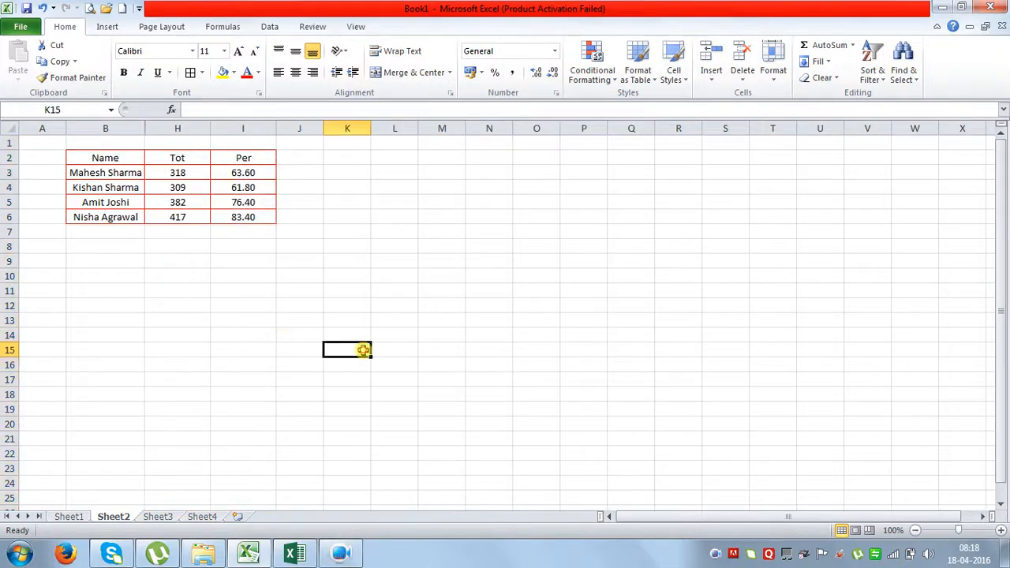
click(42, 8)
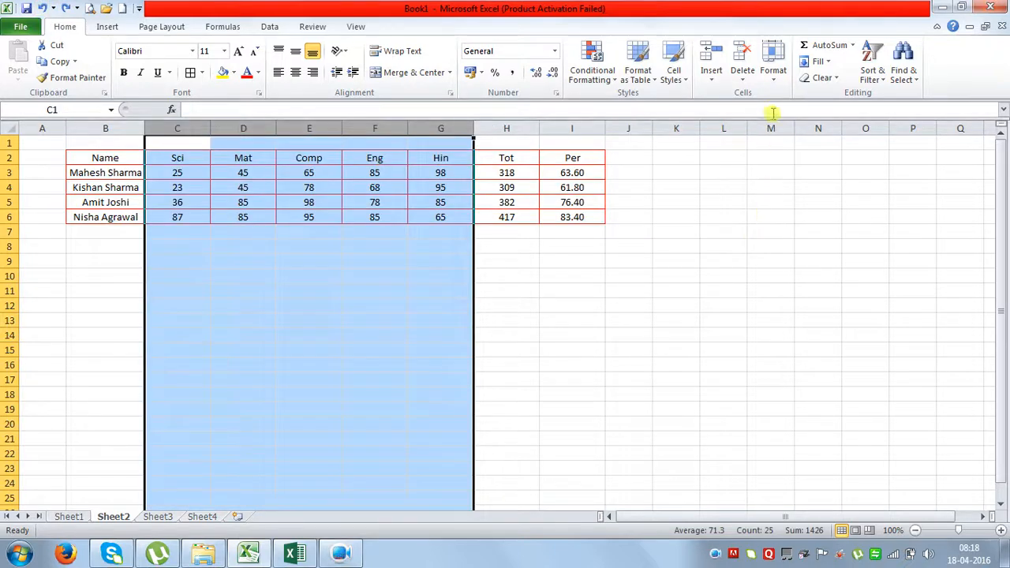
click(775, 79)
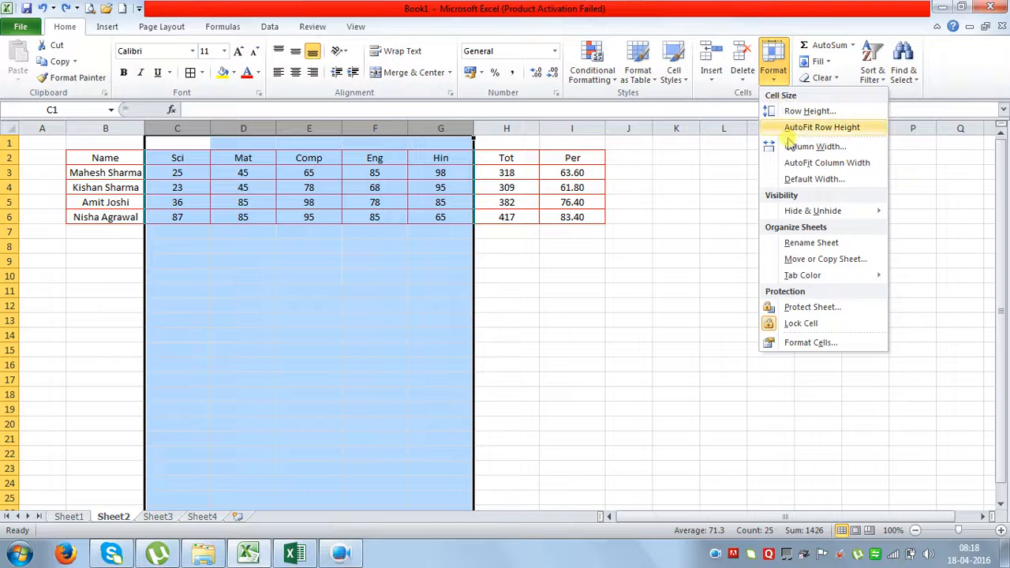
click(808, 213)
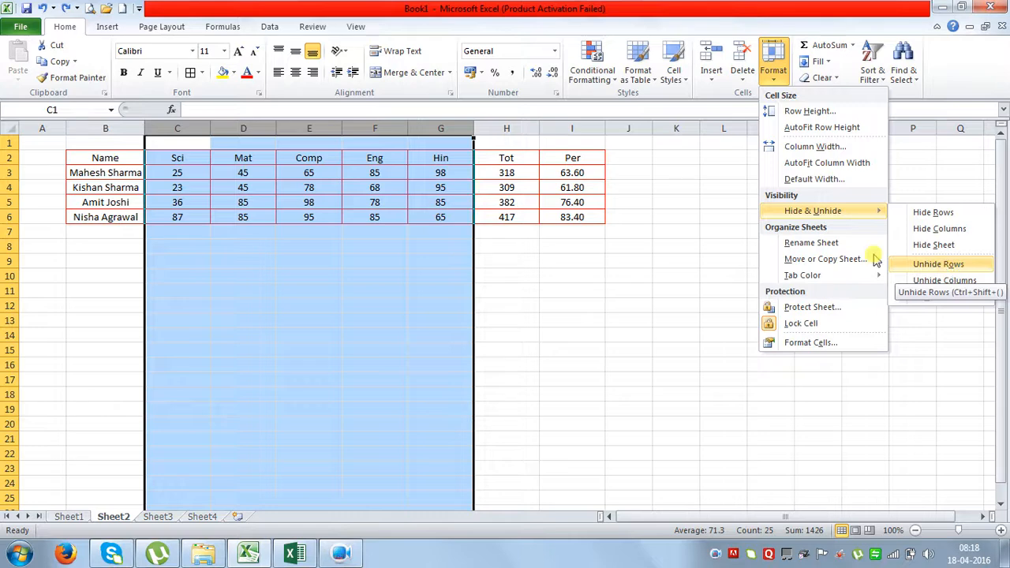
click(330, 306)
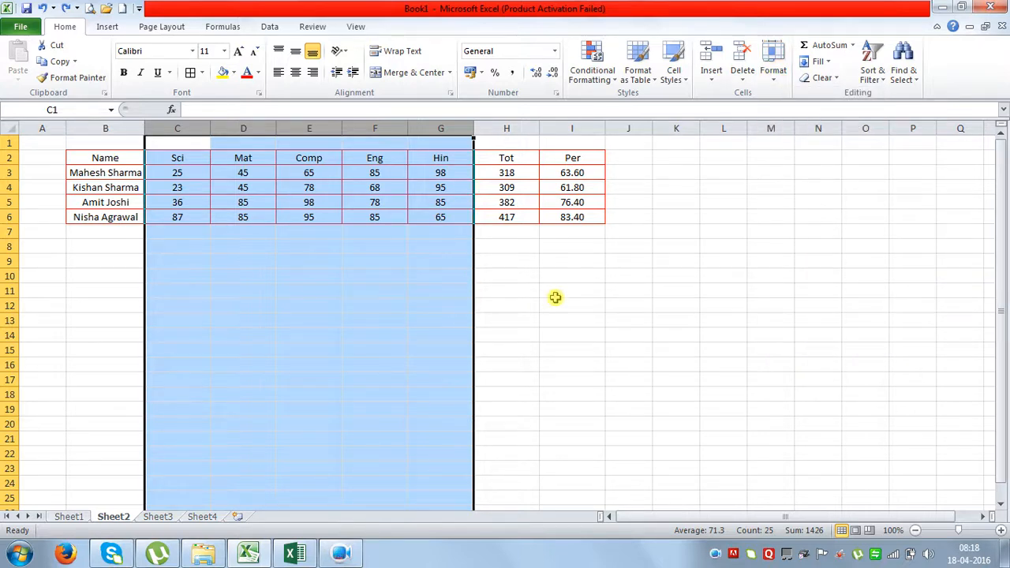
Hide subject columns C to G and check the total still sums them.
key(ctrl+0)
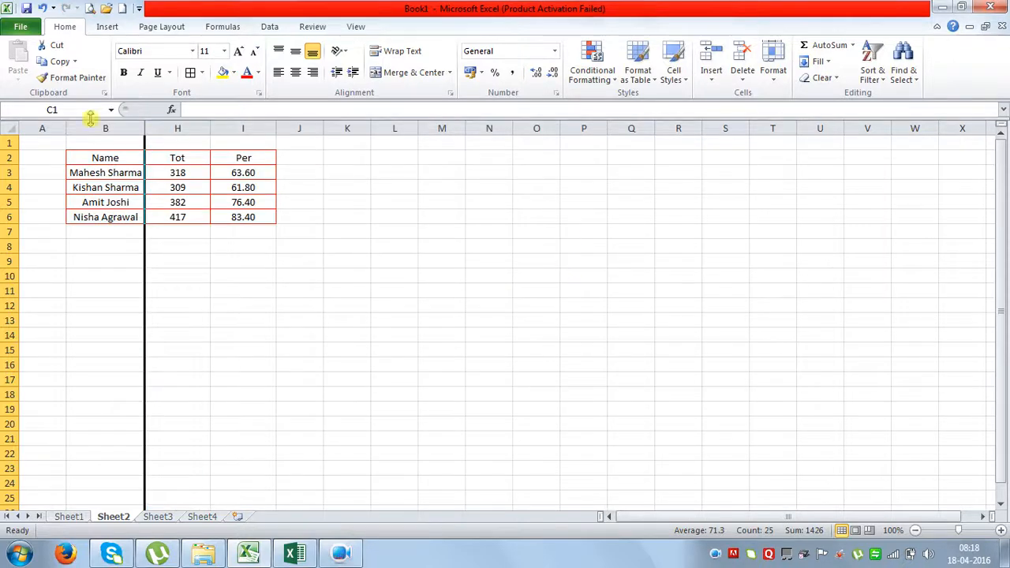
click(204, 200)
drag(111, 128, 171, 127)
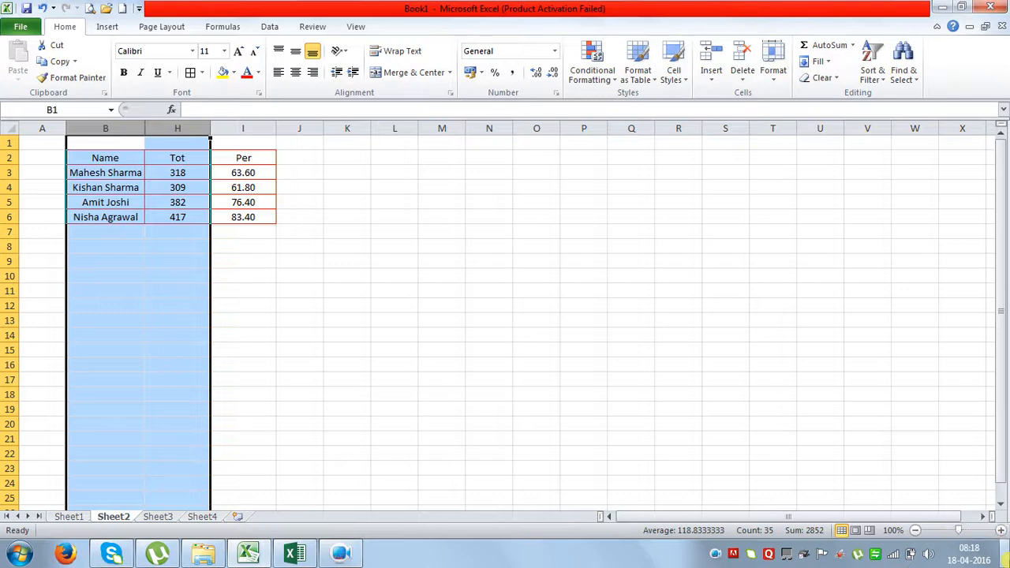
text())
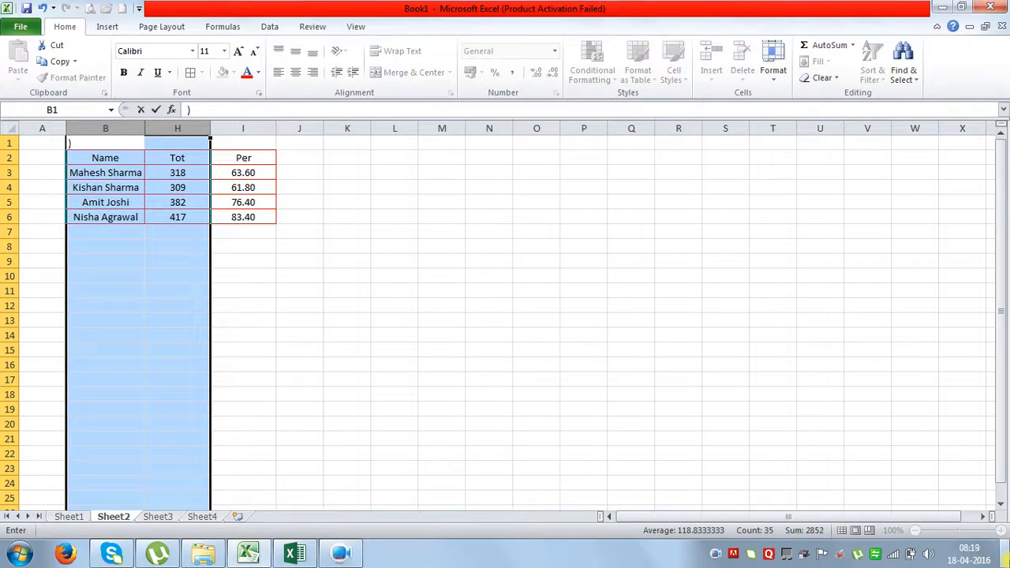
key(Escape)
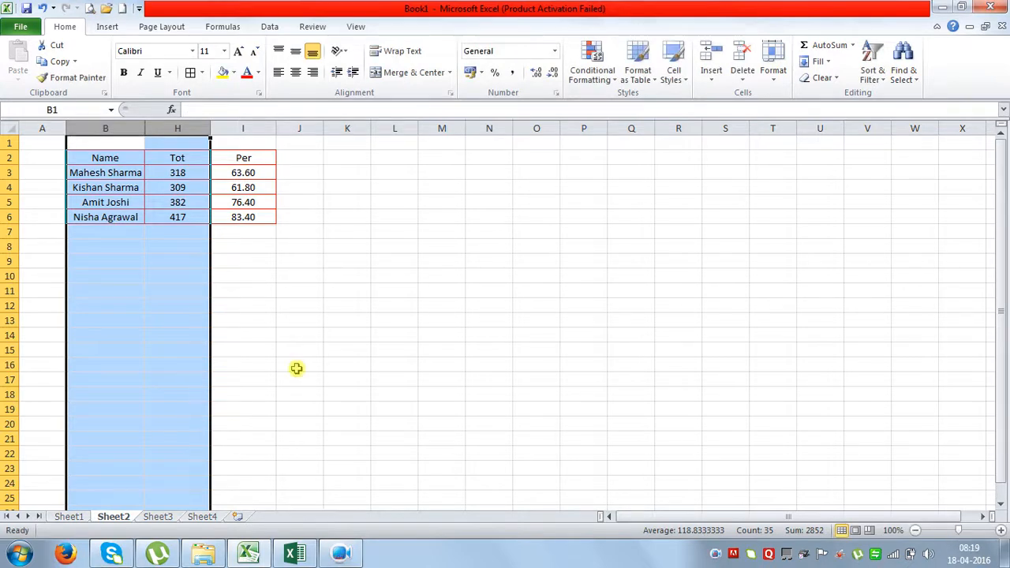
click(303, 334)
Look through the Format visibility options for columns B to H without changing anything.
drag(107, 129, 178, 129)
click(774, 73)
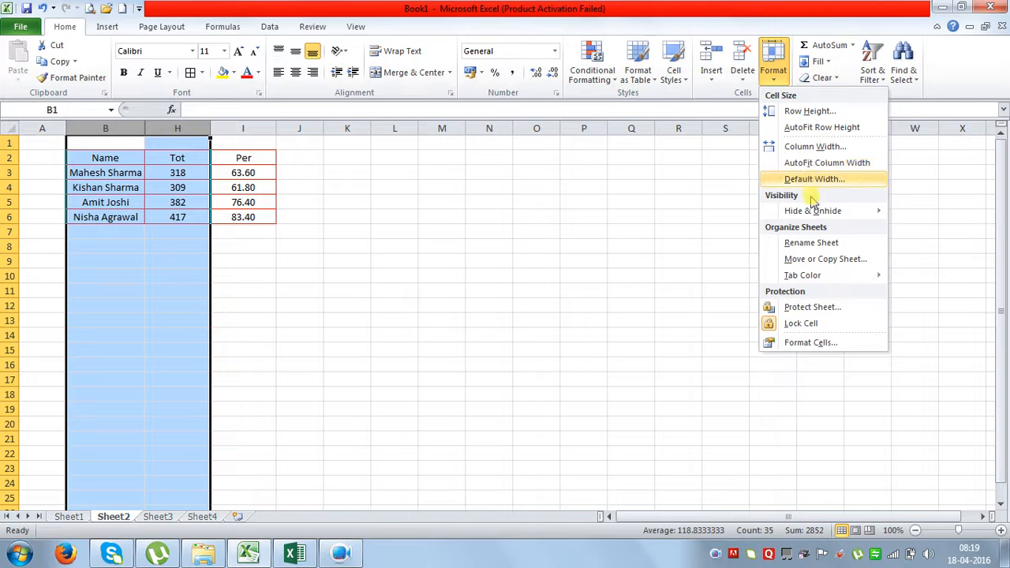
mouse_move(817, 213)
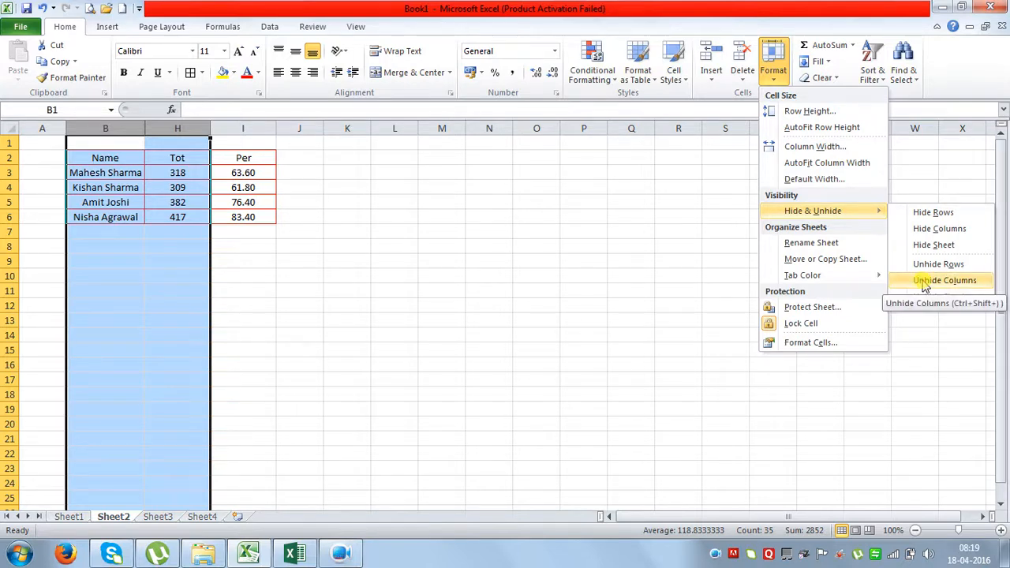
click(267, 8)
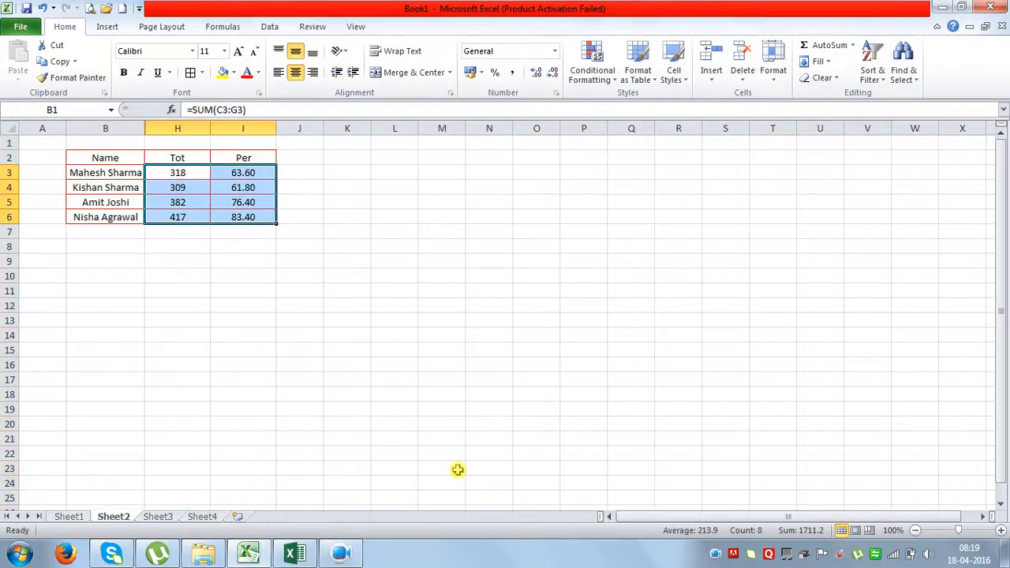
Undo the hiding, then hide the Sci through Hin columns again.
key(ctrl+z)
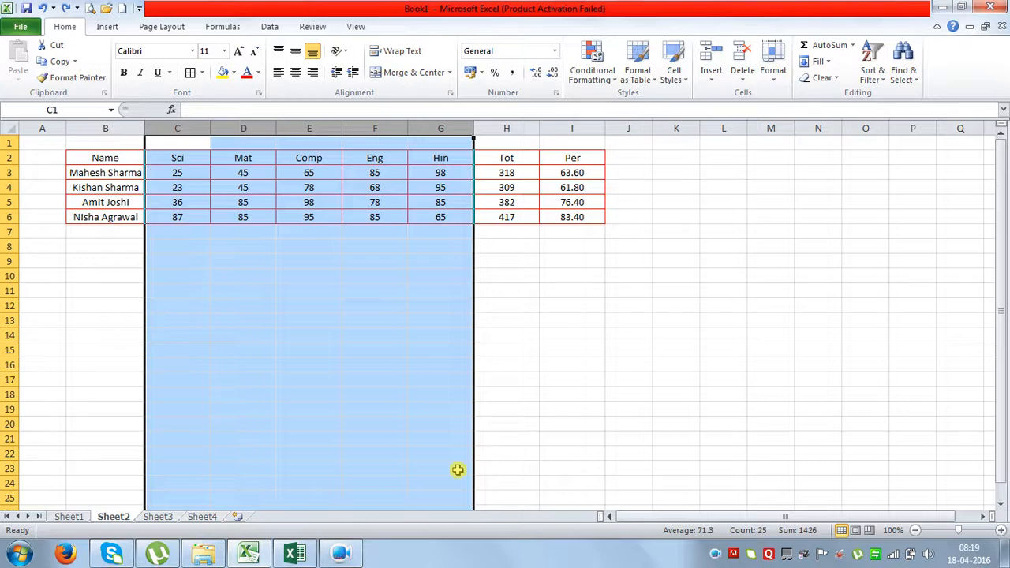
text())
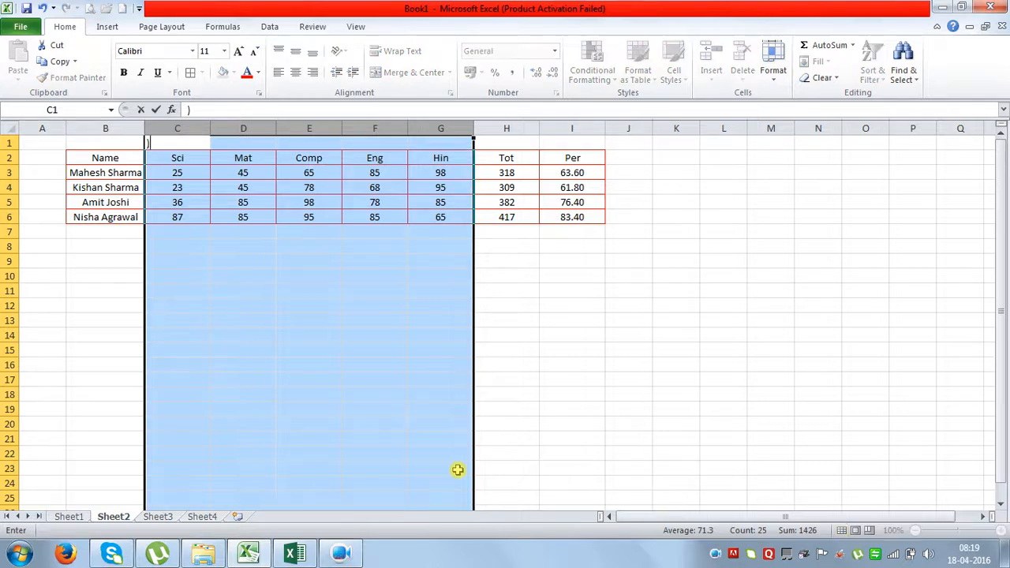
key(Escape)
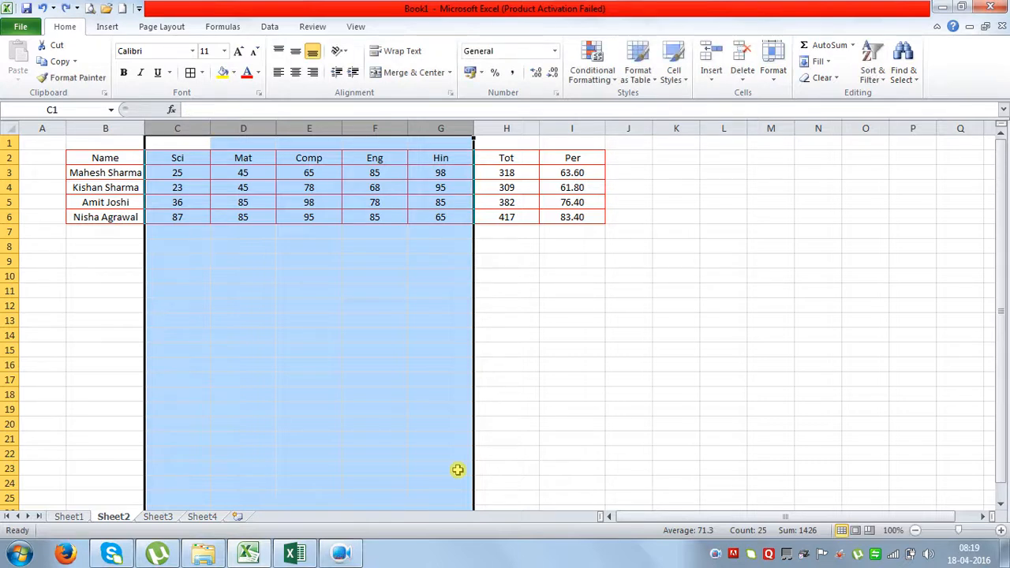
key(ctrl+0)
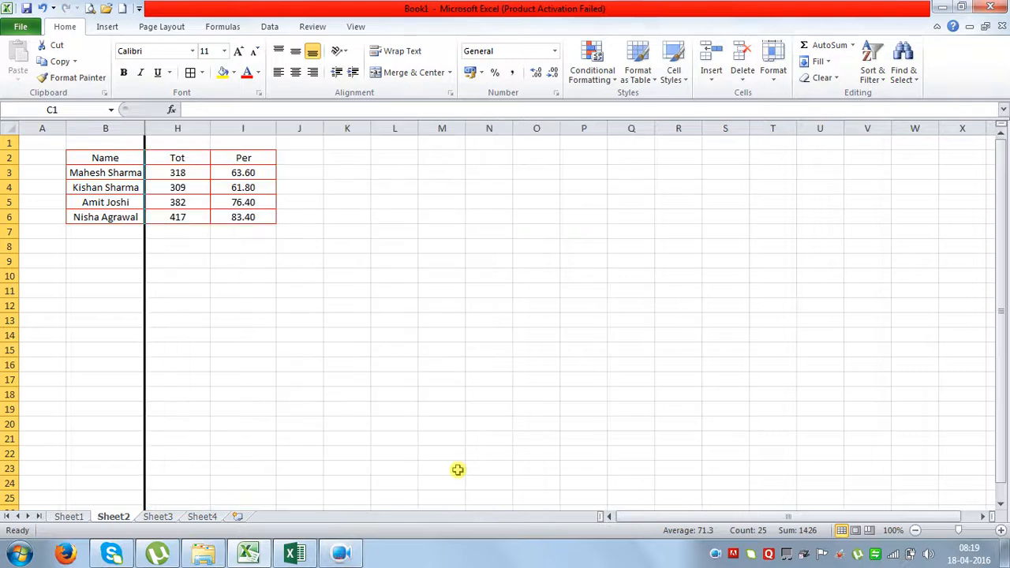
drag(410, 469, 413, 457)
click(341, 276)
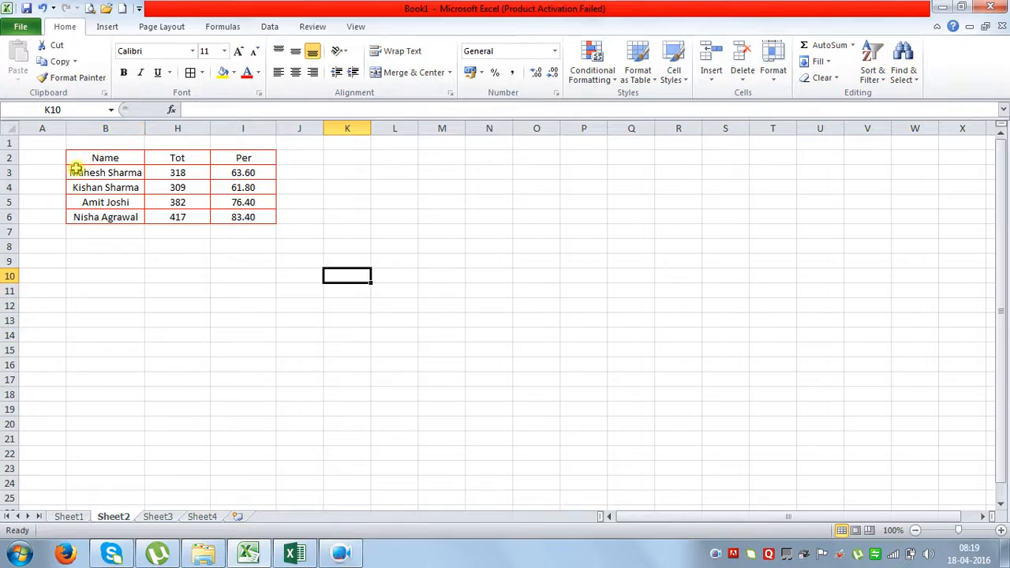
Unhide columns C to G via the right-click menu on columns B and H.
drag(120, 129, 162, 128)
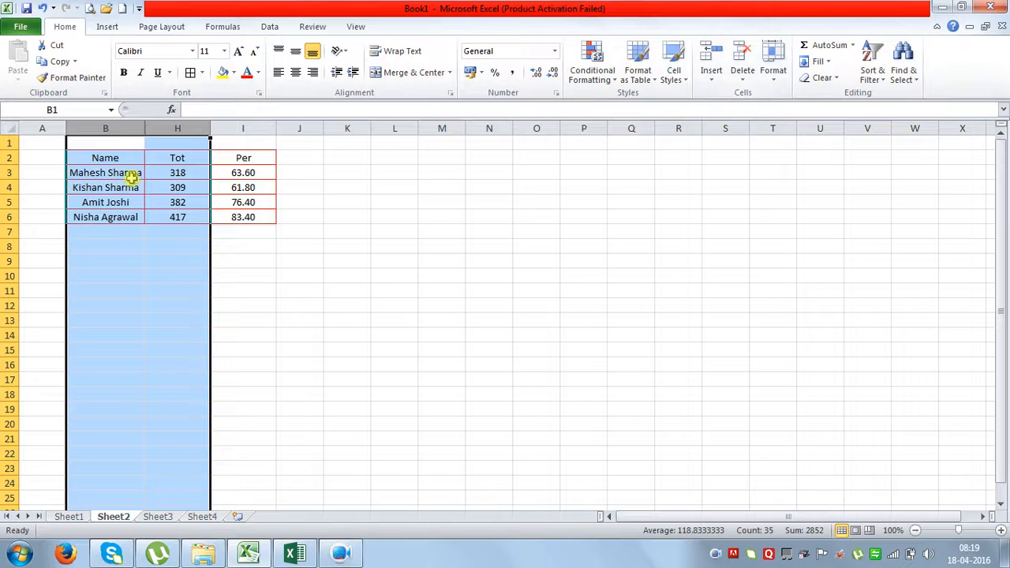
right_click(136, 177)
click(172, 376)
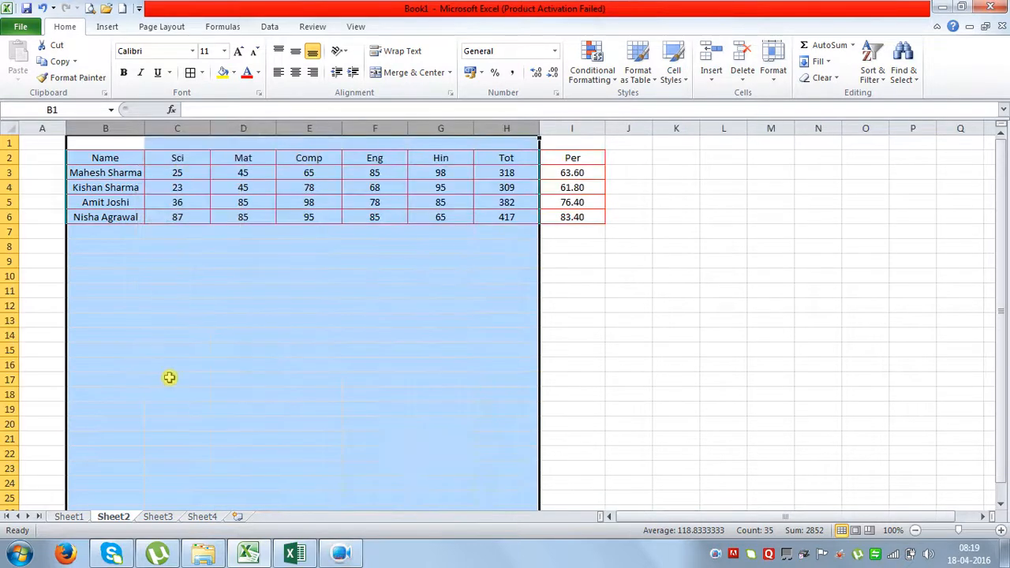
click(218, 352)
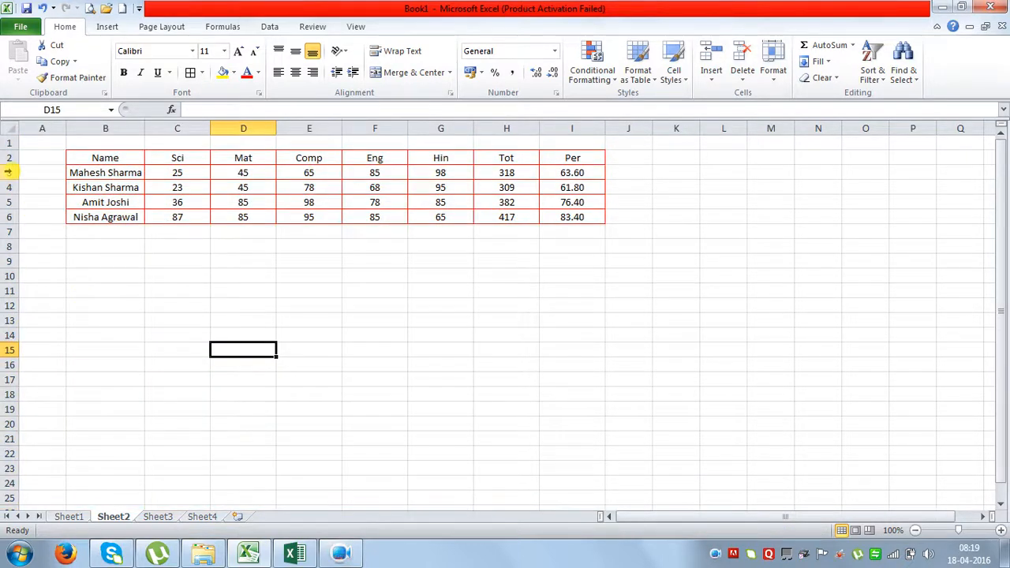
drag(10, 172, 14, 218)
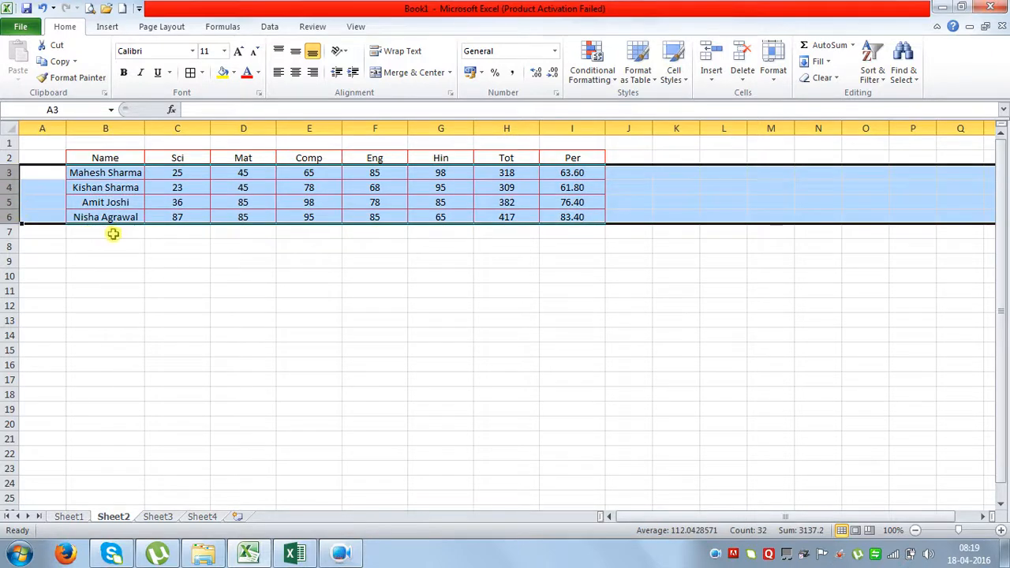
right_click(41, 198)
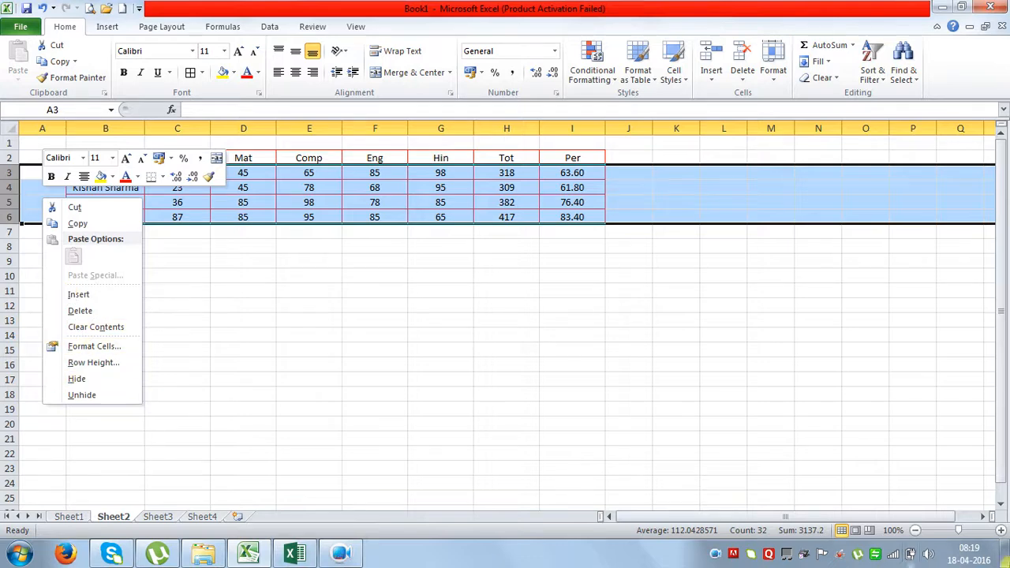
click(581, 6)
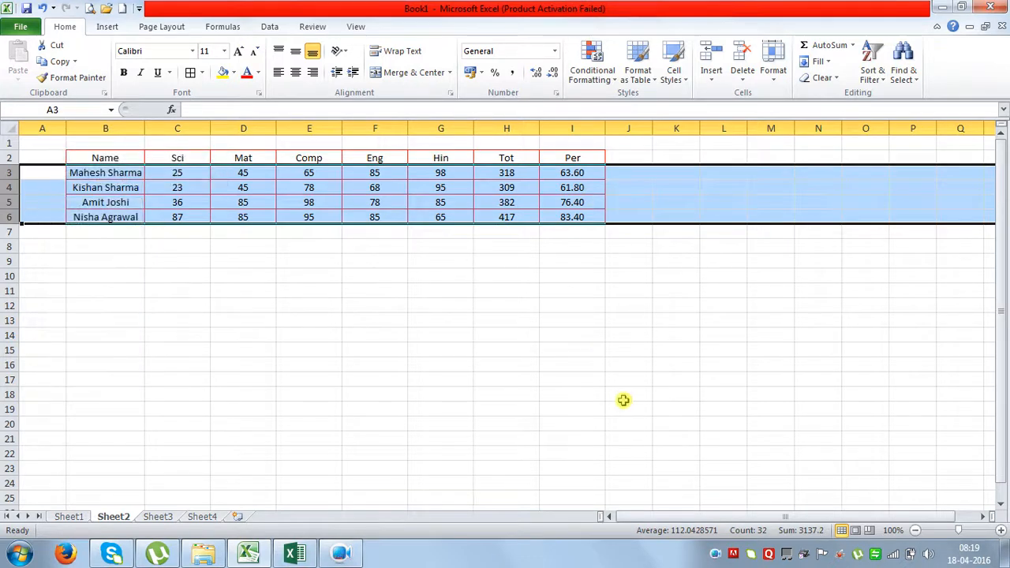
key(ctrl+9)
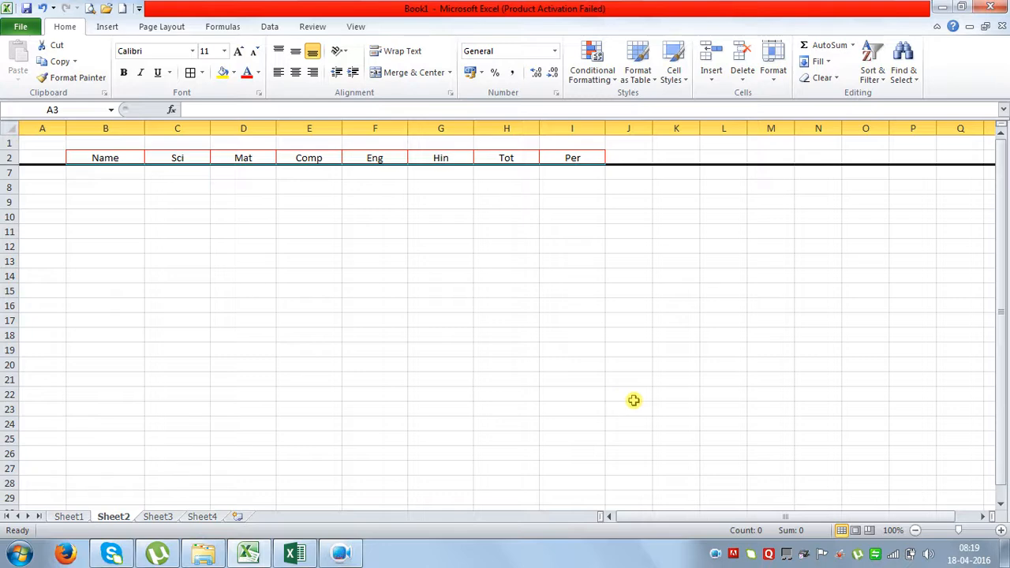
drag(9, 155, 14, 169)
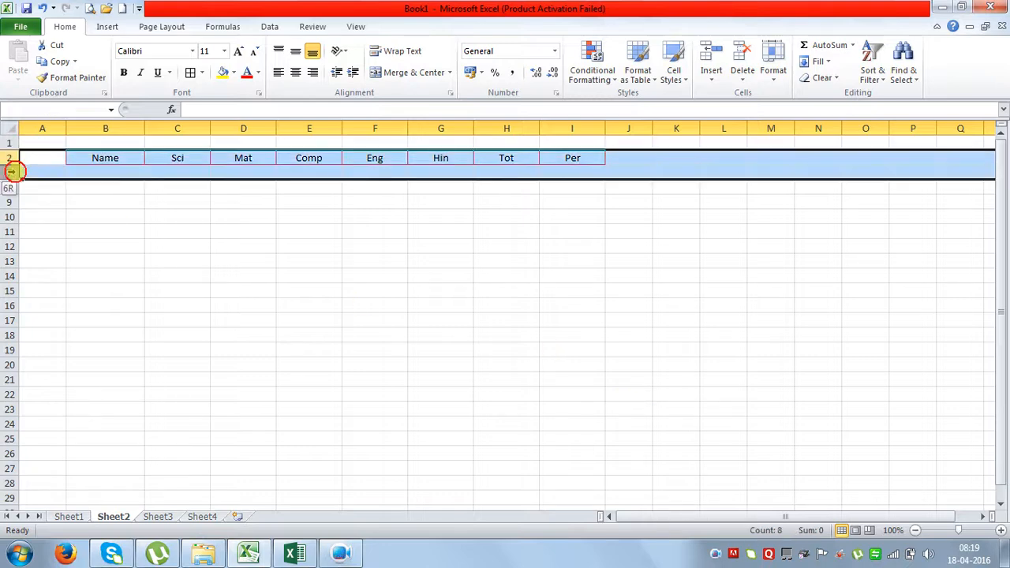
right_click(14, 169)
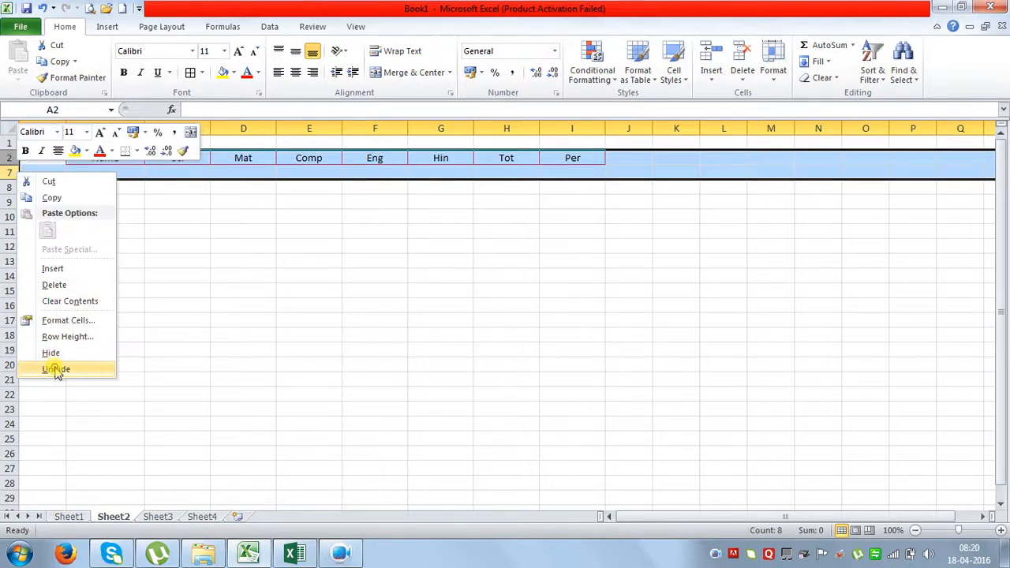
click(56, 369)
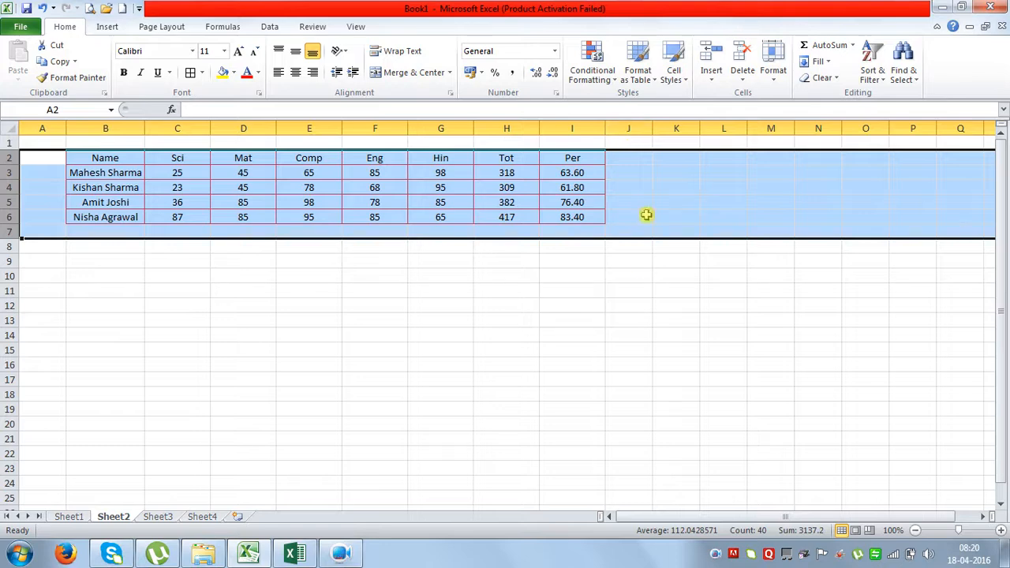
click(526, 320)
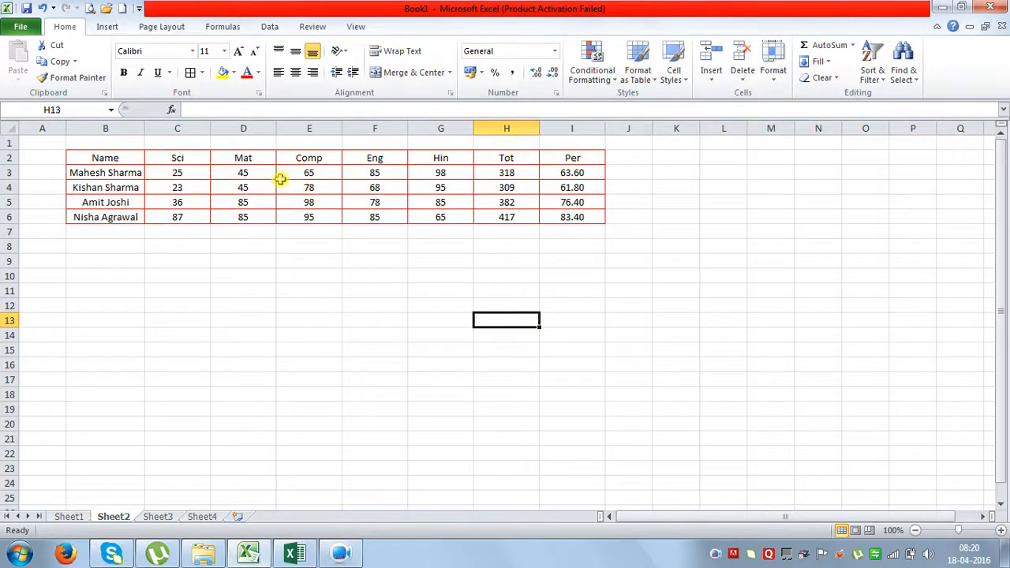
click(183, 123)
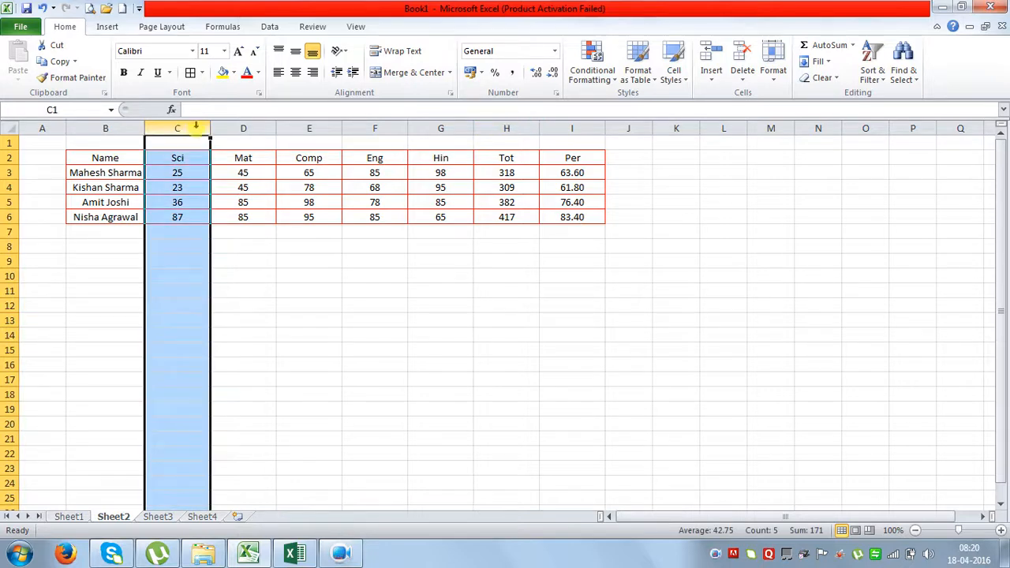
ctrl+click(302, 125)
ctrl+click(458, 123)
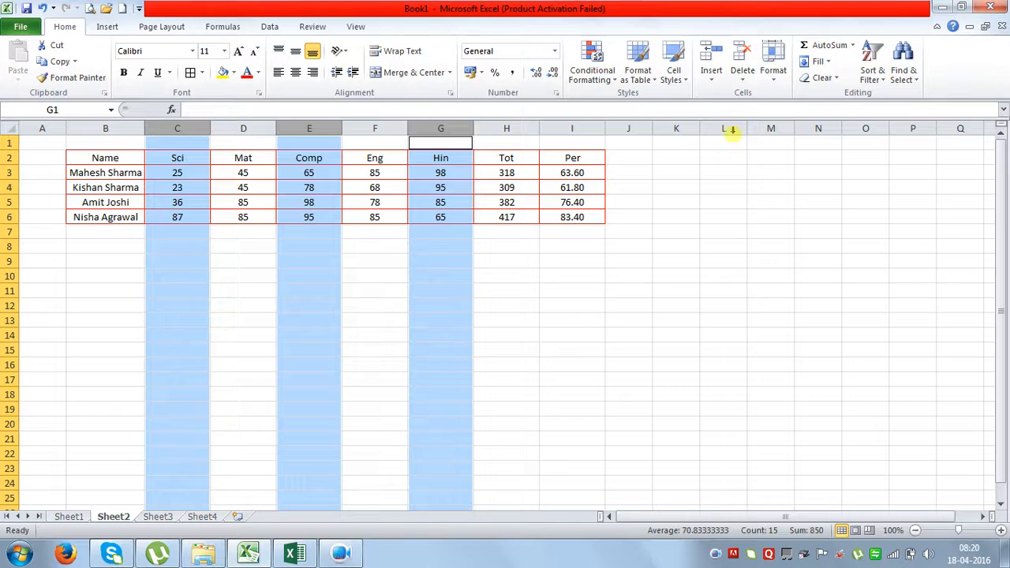
click(773, 67)
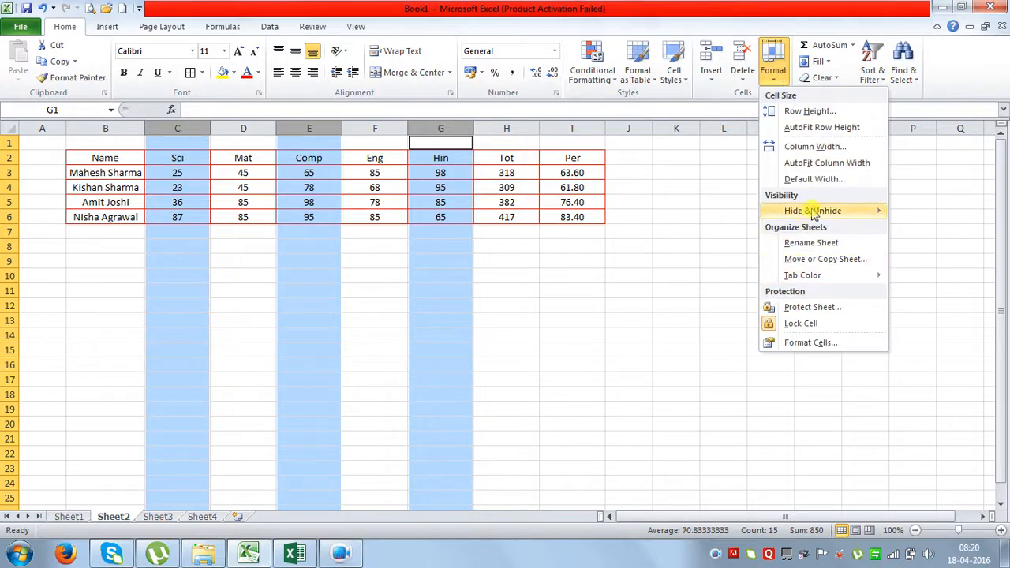
mouse_move(821, 211)
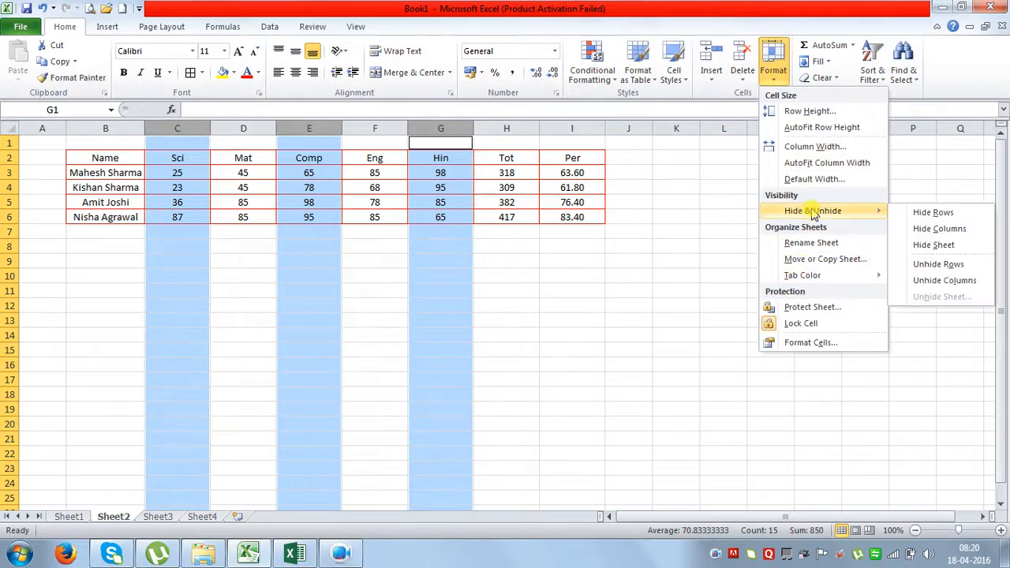
click(931, 279)
click(520, 298)
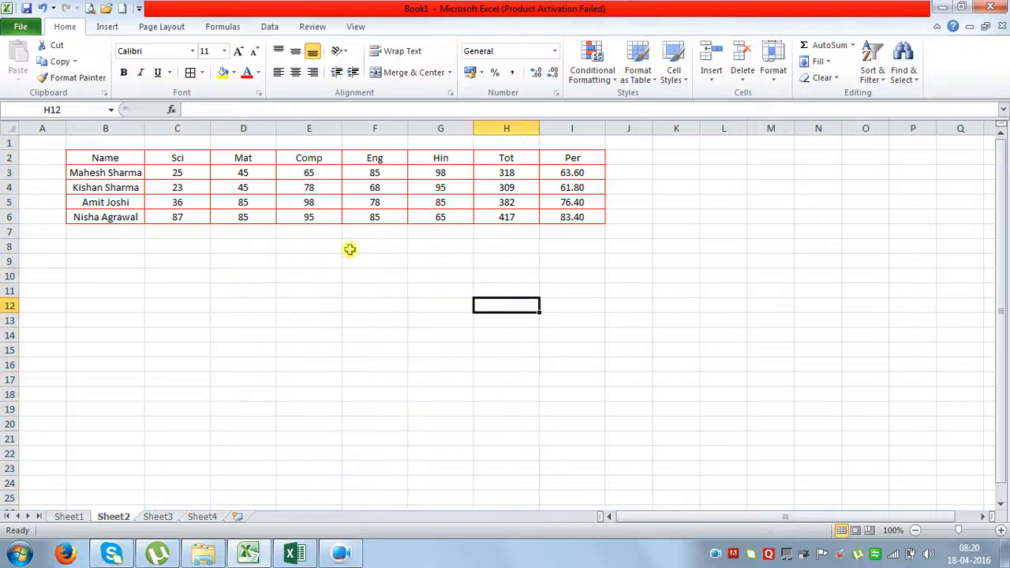
click(177, 128)
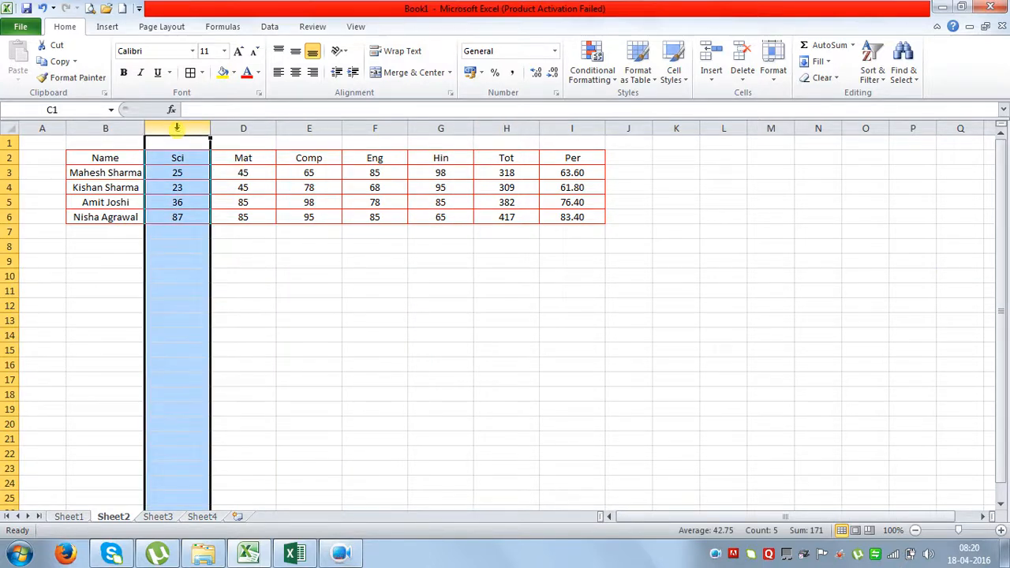
ctrl+click(285, 128)
ctrl+click(500, 129)
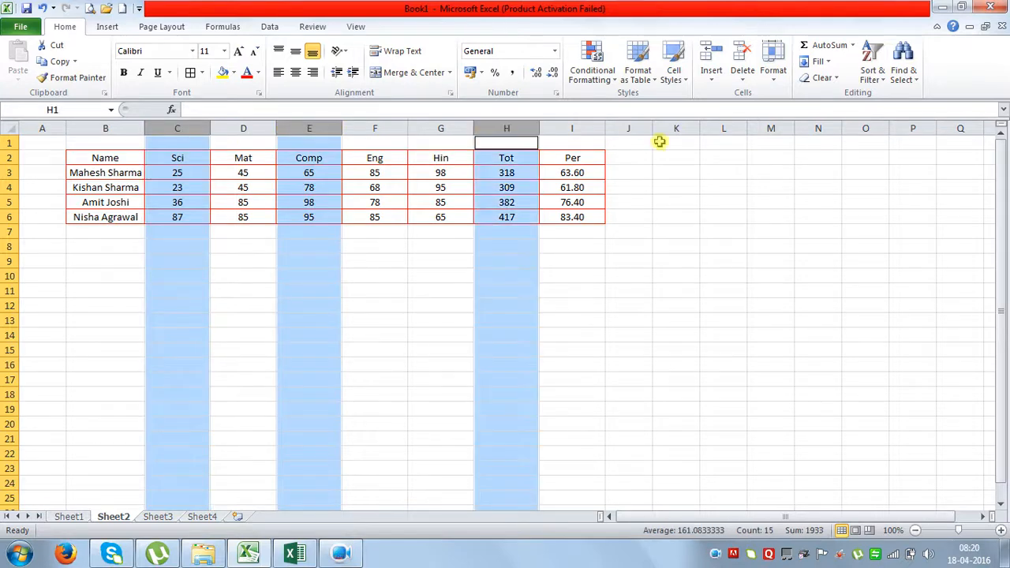
click(773, 77)
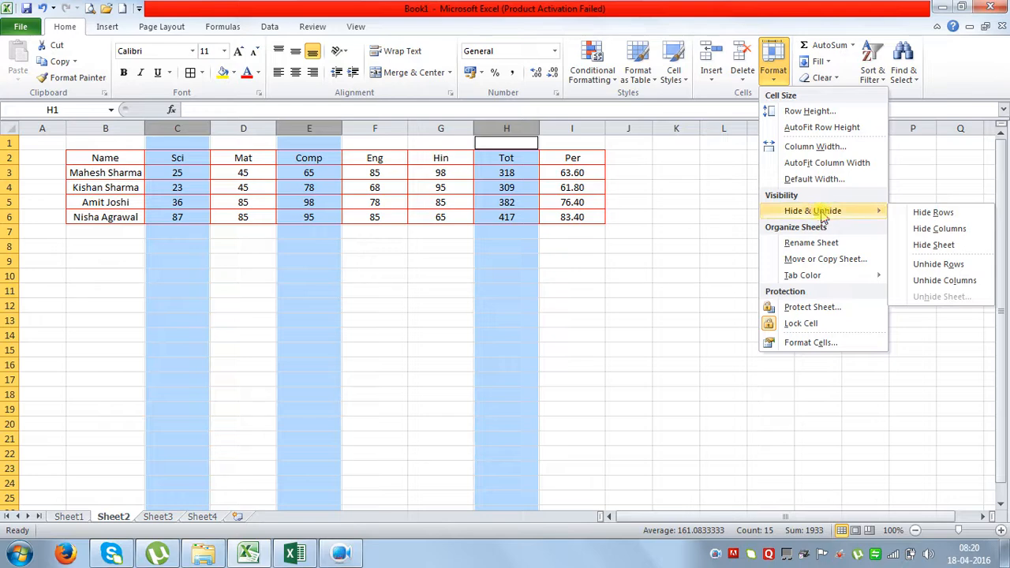
click(934, 263)
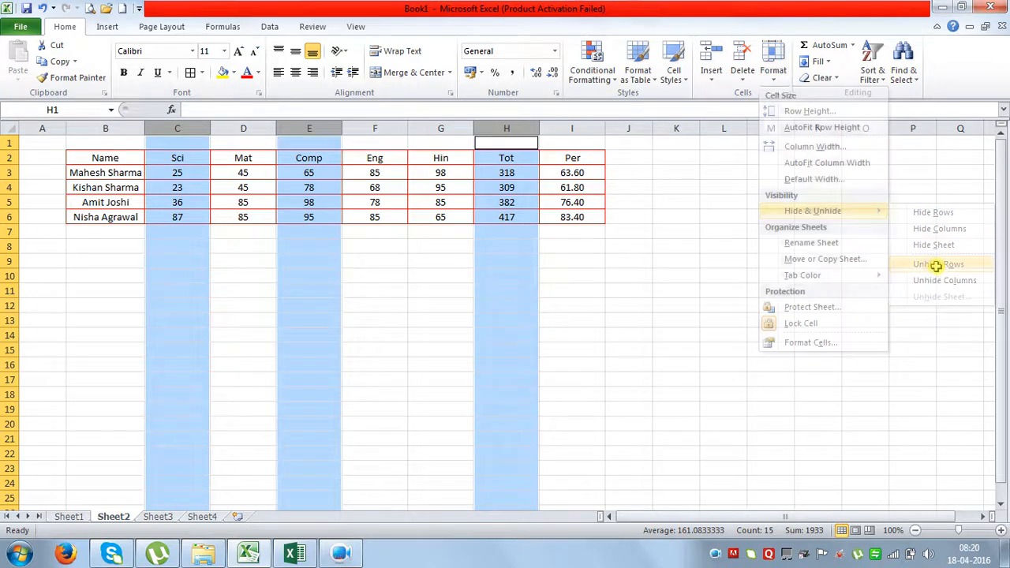
click(781, 75)
mouse_move(828, 211)
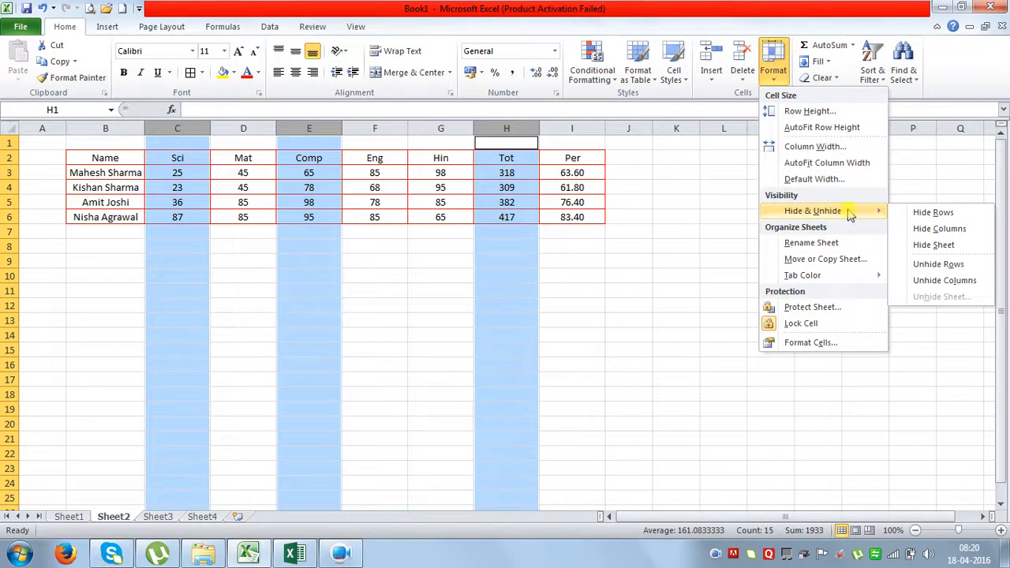
click(939, 229)
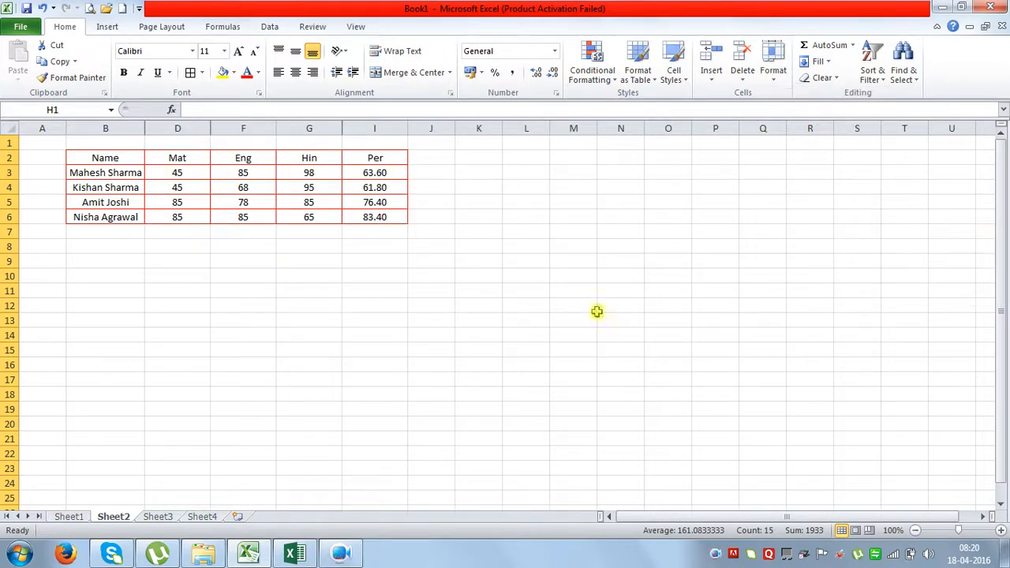
click(505, 360)
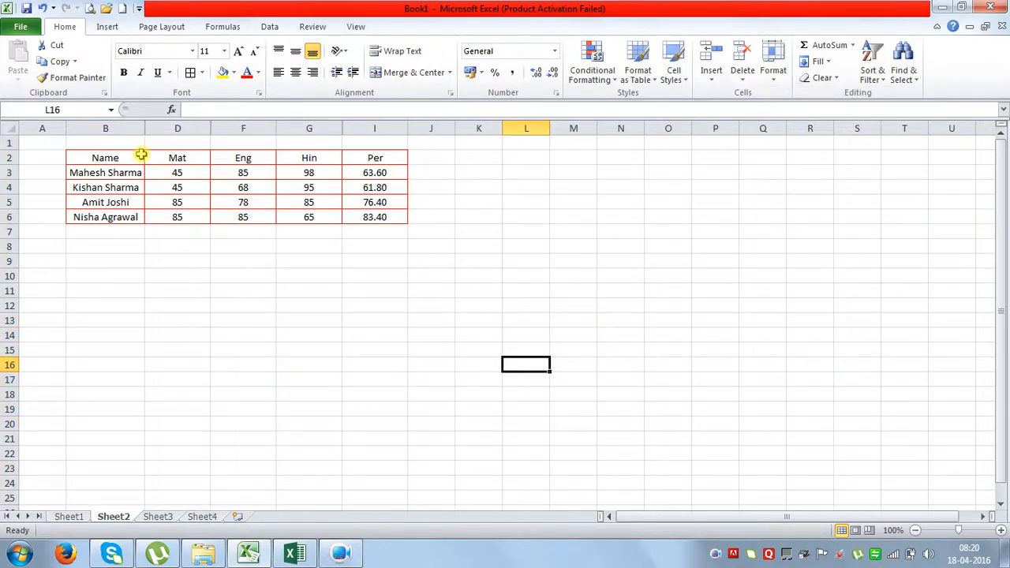
drag(101, 126, 368, 127)
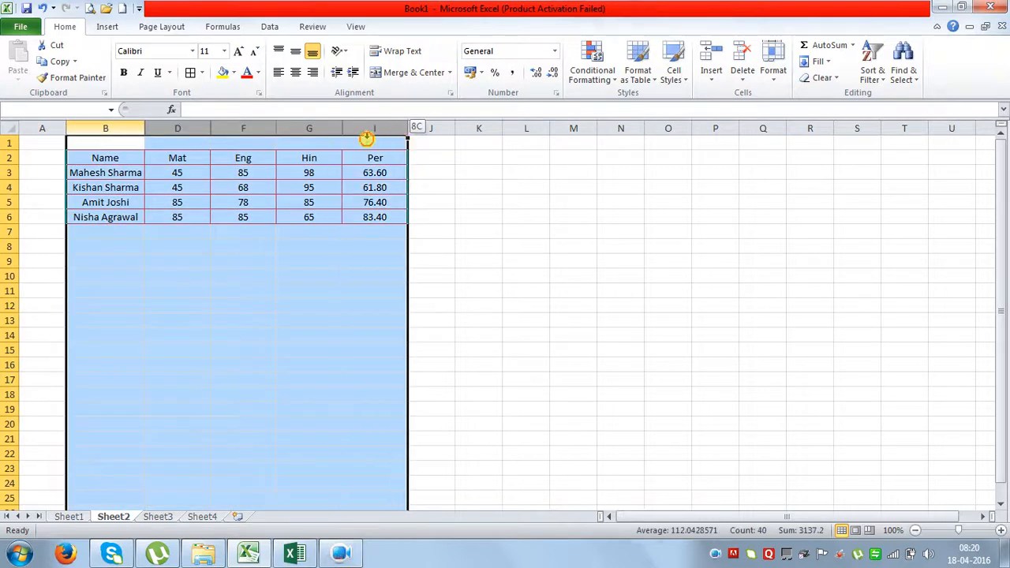
right_click(306, 170)
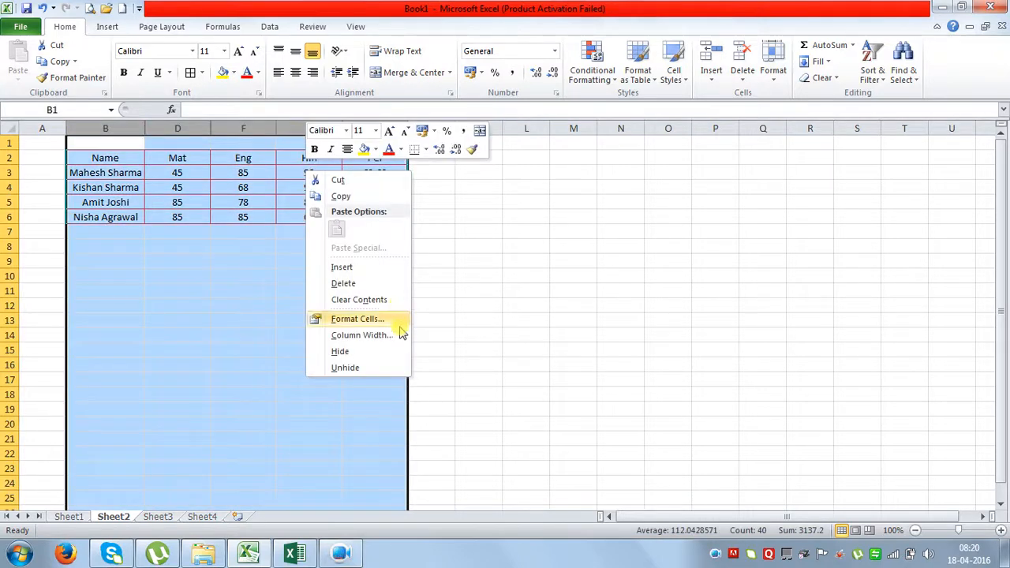
click(345, 367)
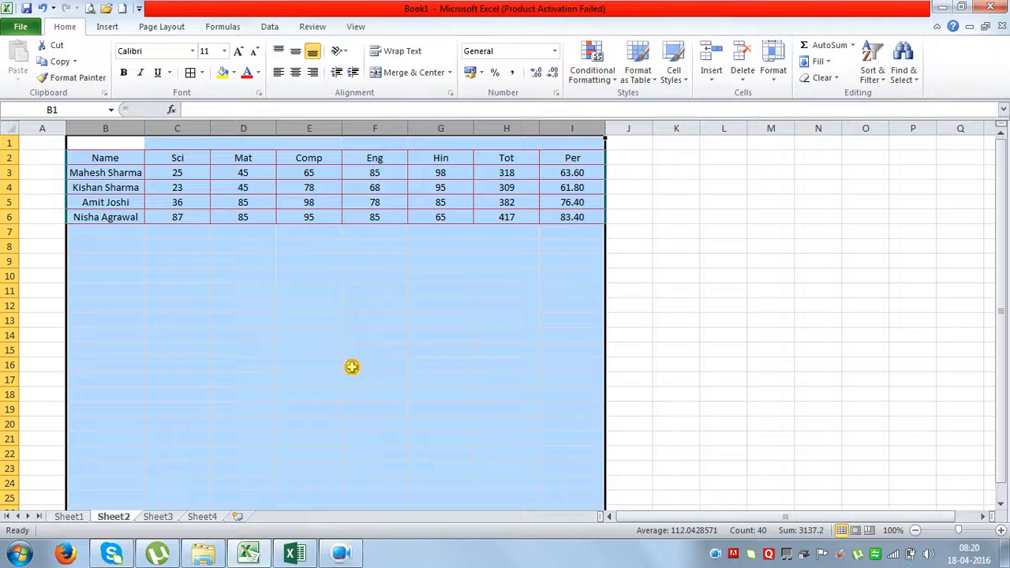
click(352, 366)
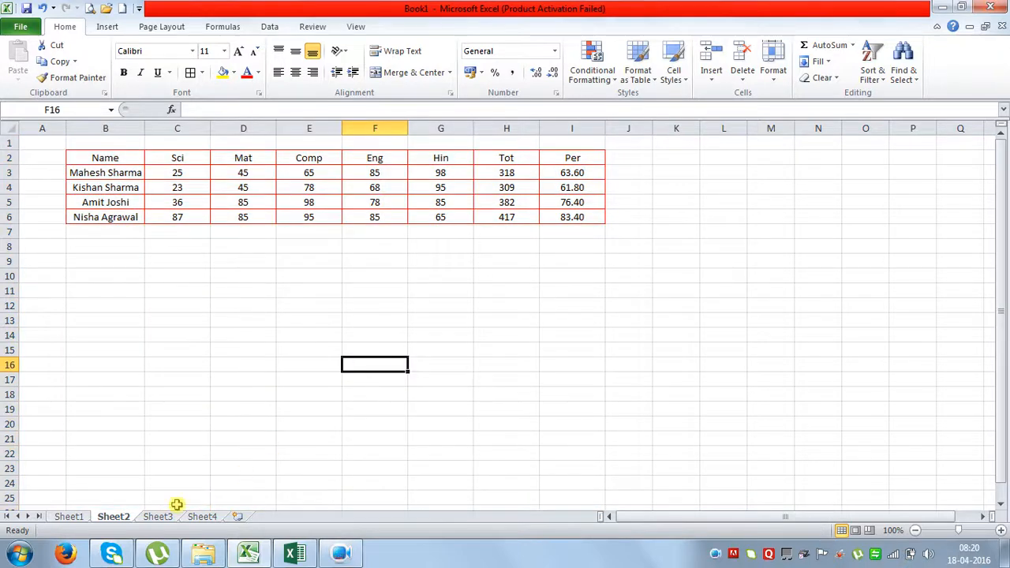
Hide Sheet2, then restore it through the Unhide dialog.
right_click(115, 520)
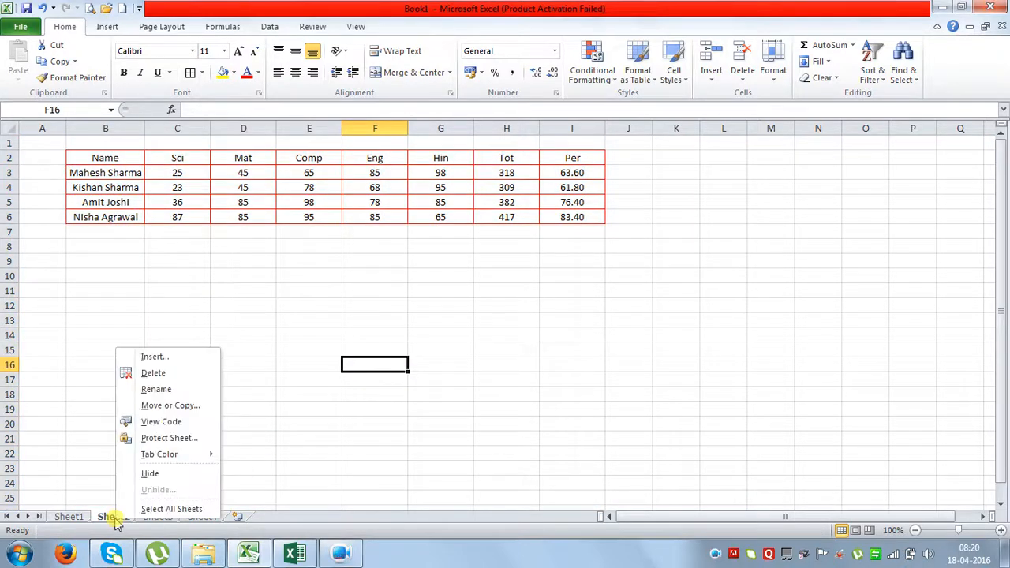
click(150, 473)
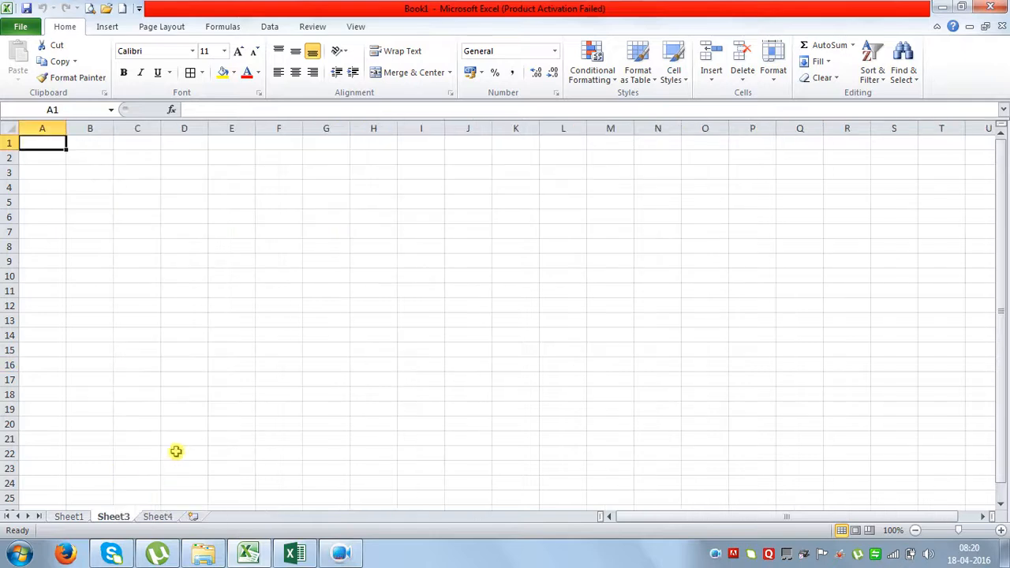
right_click(132, 523)
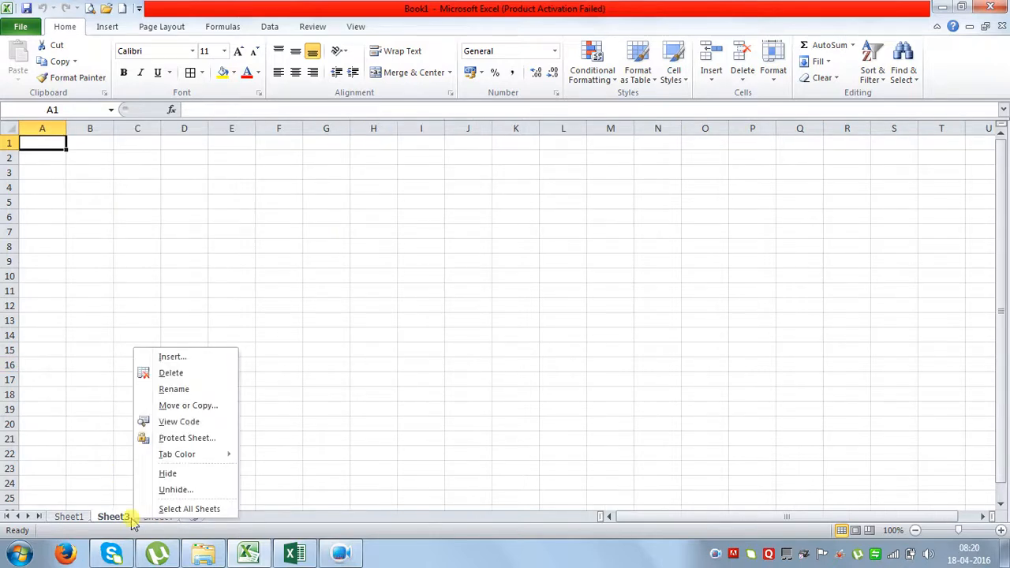
click(173, 489)
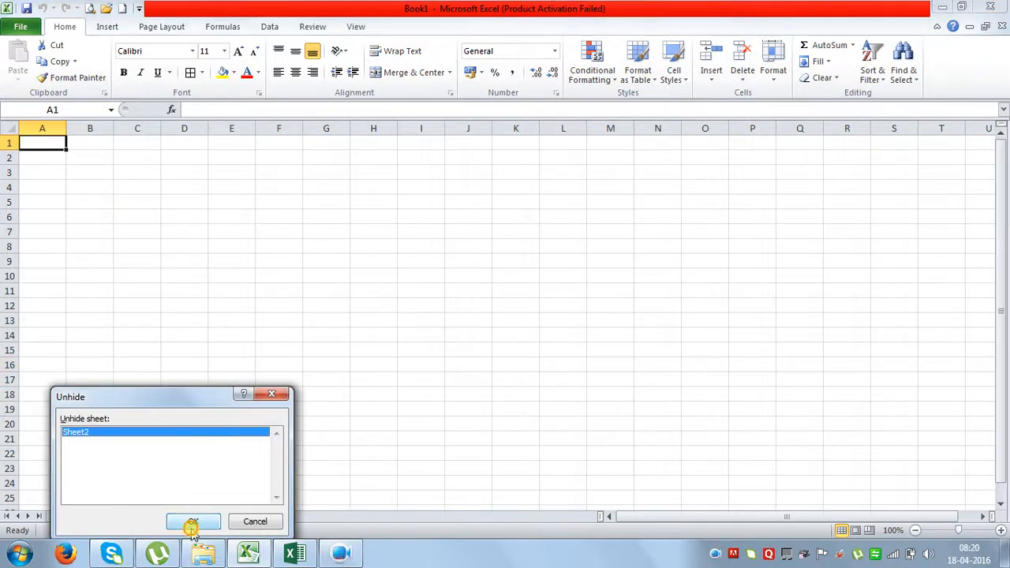
click(192, 524)
click(268, 365)
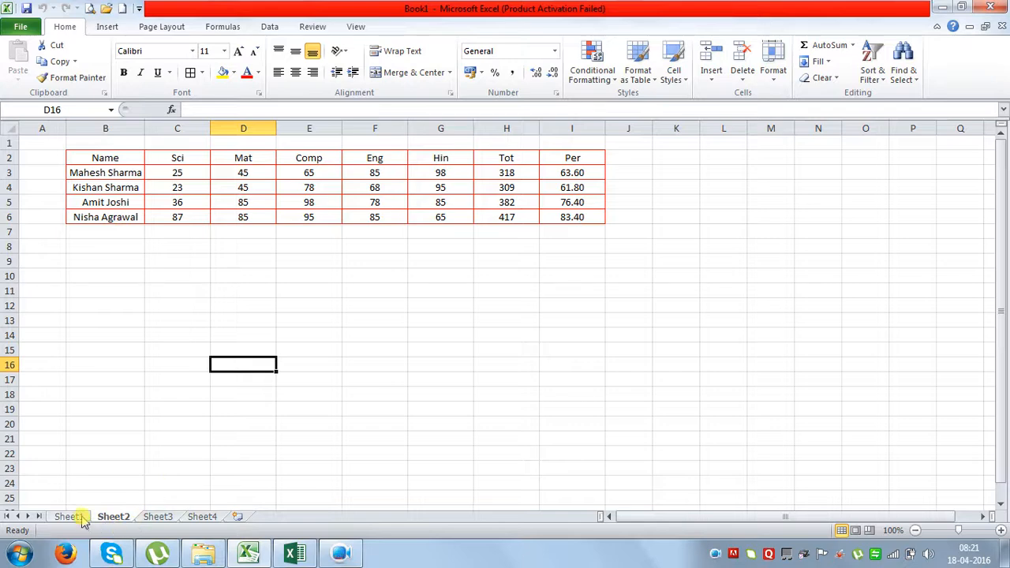
Rename Sheet2 to abc and Sheet3 to xyz.
double_click(112, 517)
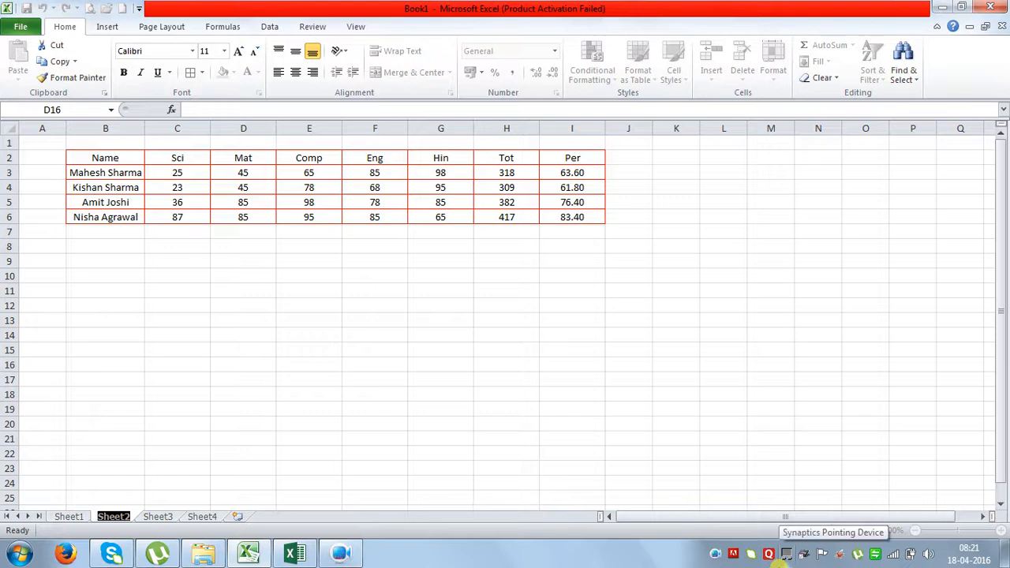
text(ab)
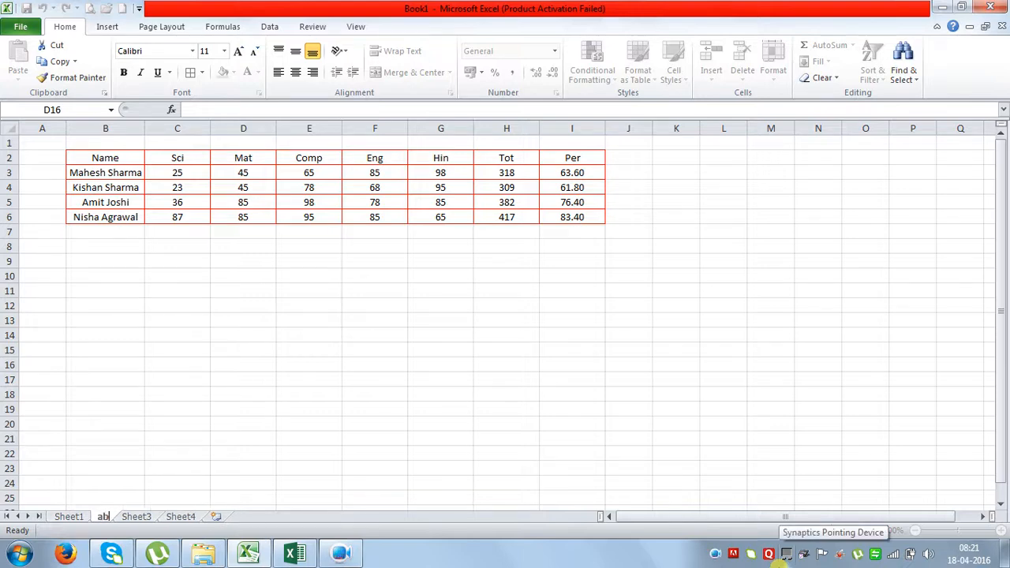
text(c)
key(Return)
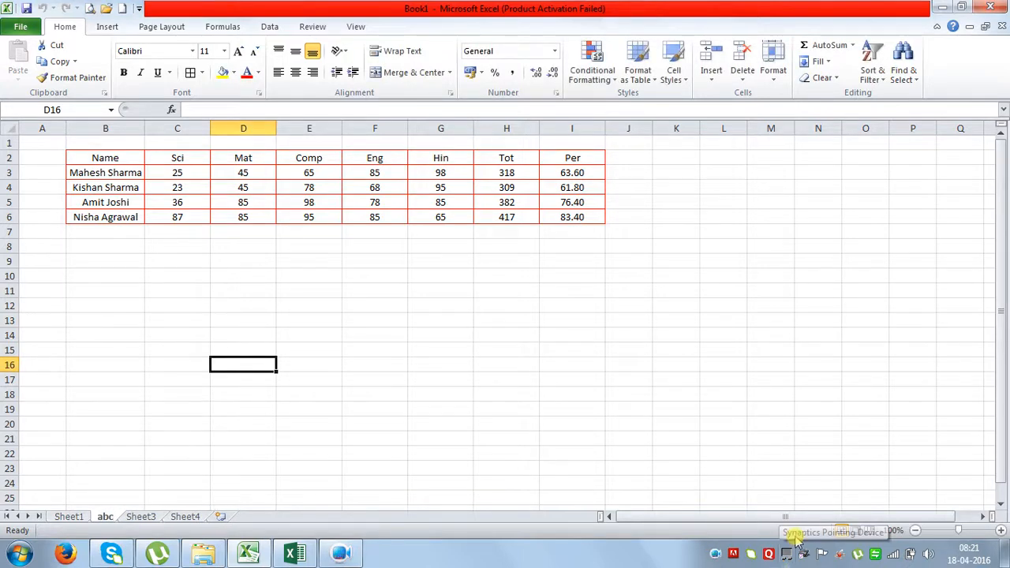
right_click(147, 517)
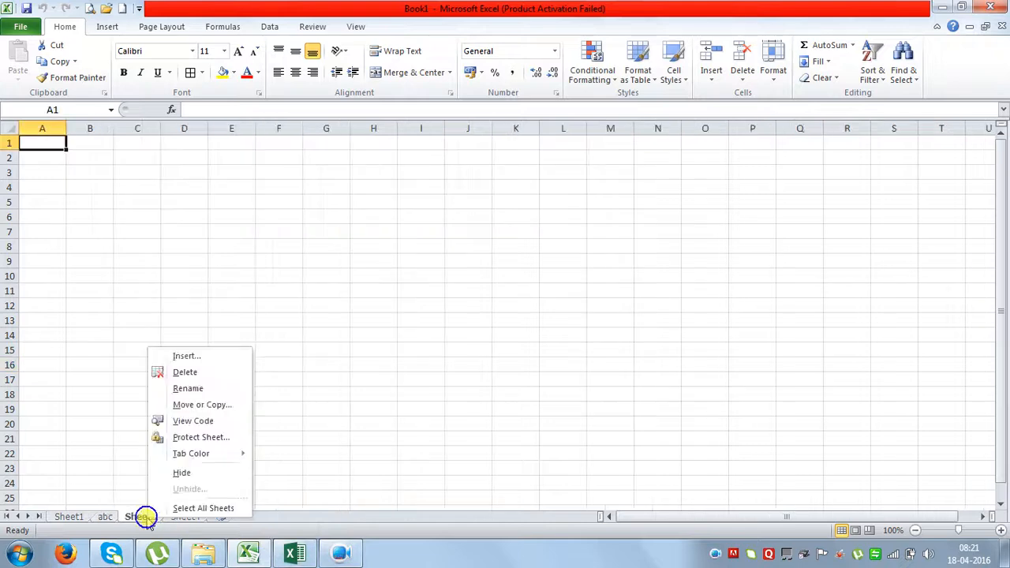
click(198, 388)
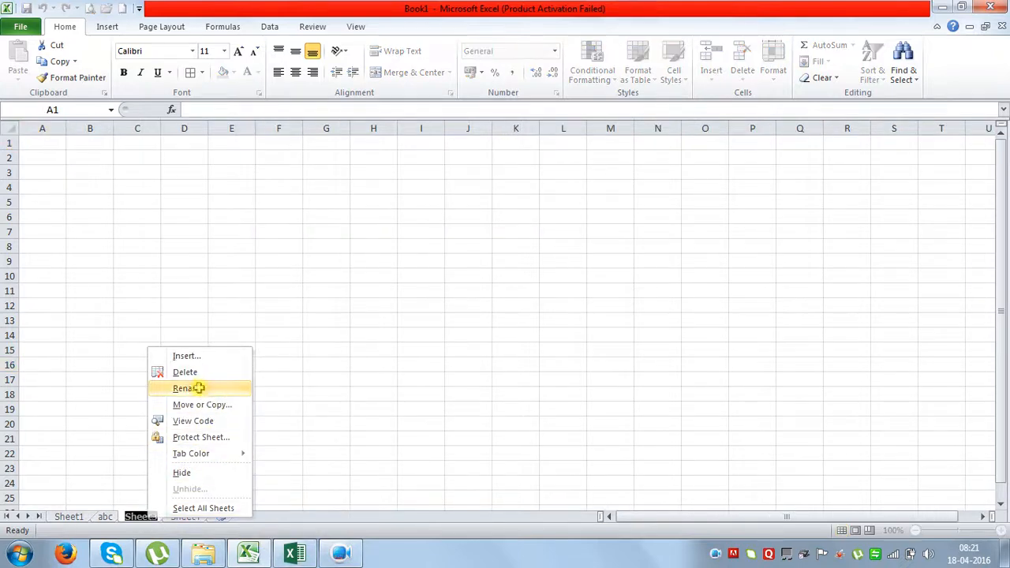
text(xyz)
key(Return)
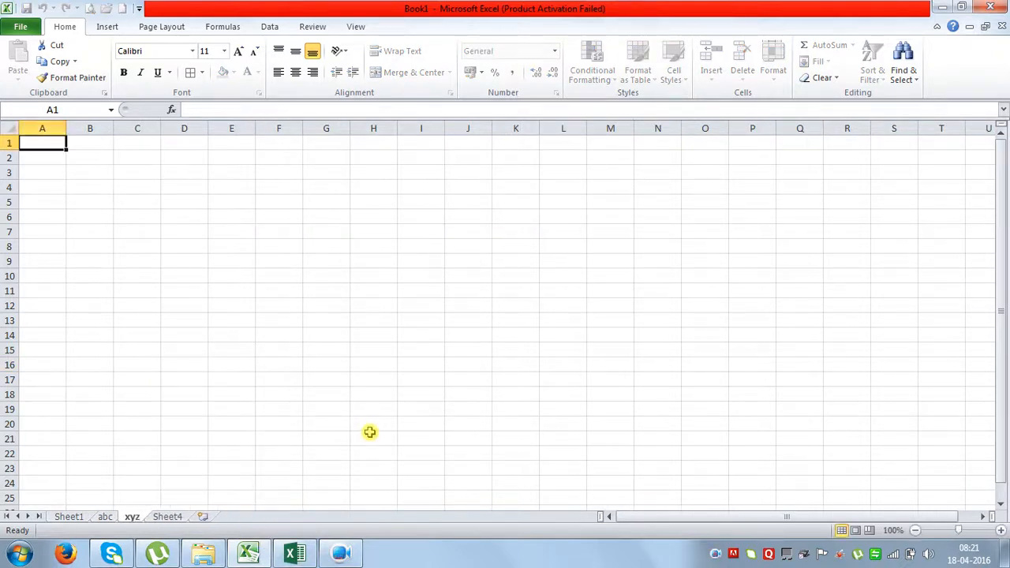
Rename Sheet4 to aaaa using Home > Format > Rename Sheet.
click(177, 517)
click(775, 75)
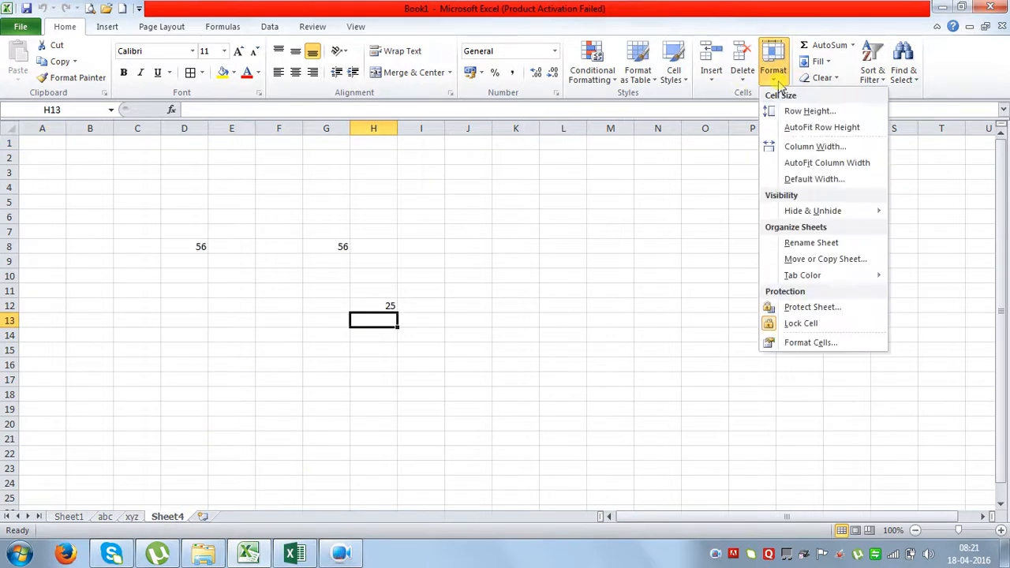
click(827, 246)
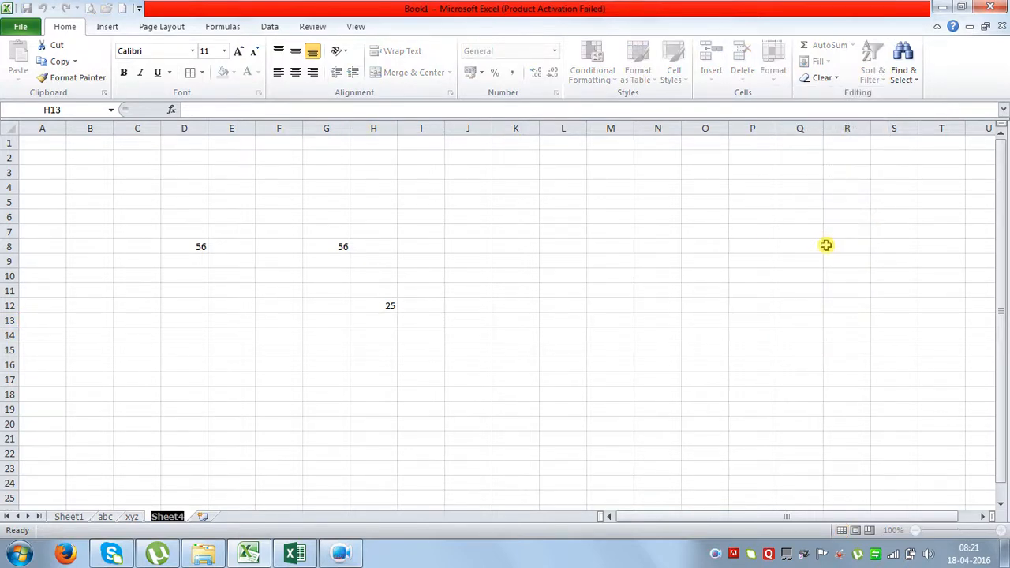
text(aaaa)
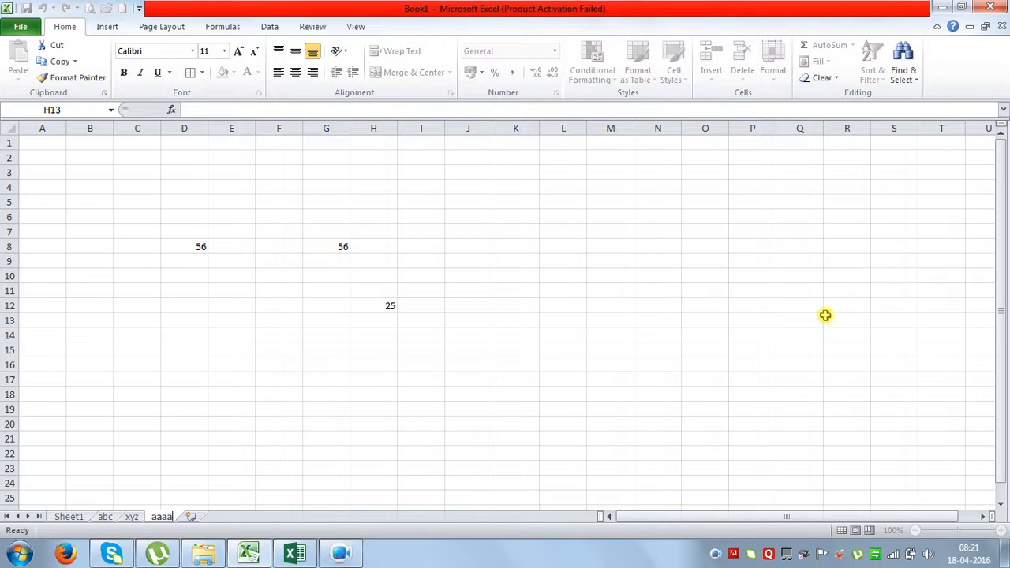
key(Return)
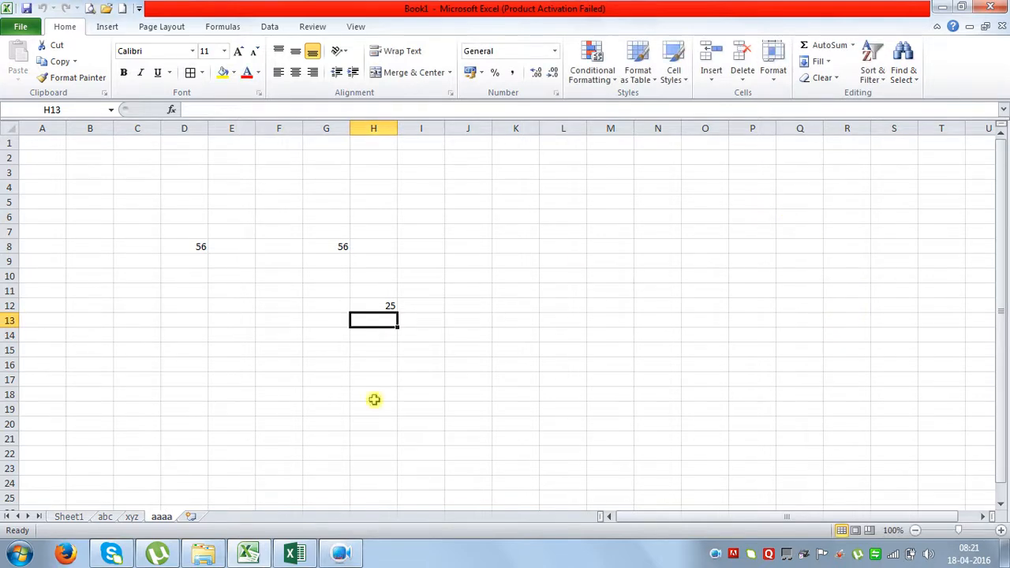
Colour the abc sheet tab blue.
click(104, 517)
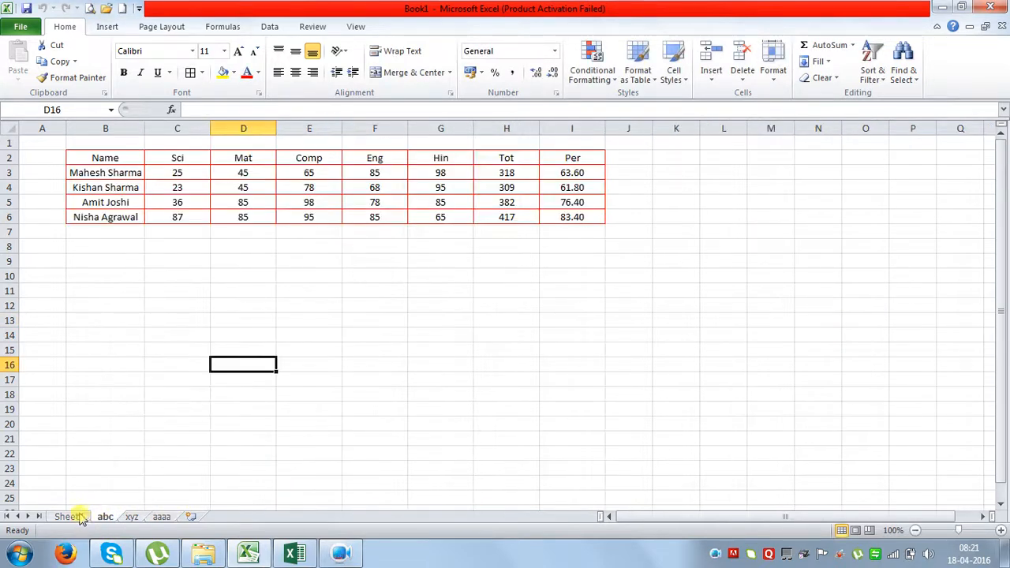
click(79, 518)
click(104, 518)
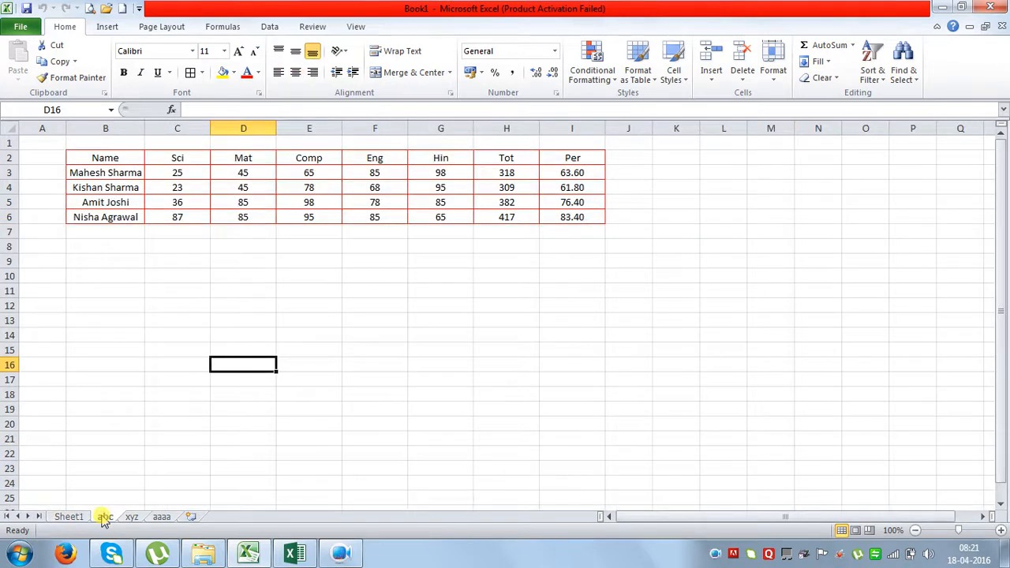
right_click(106, 517)
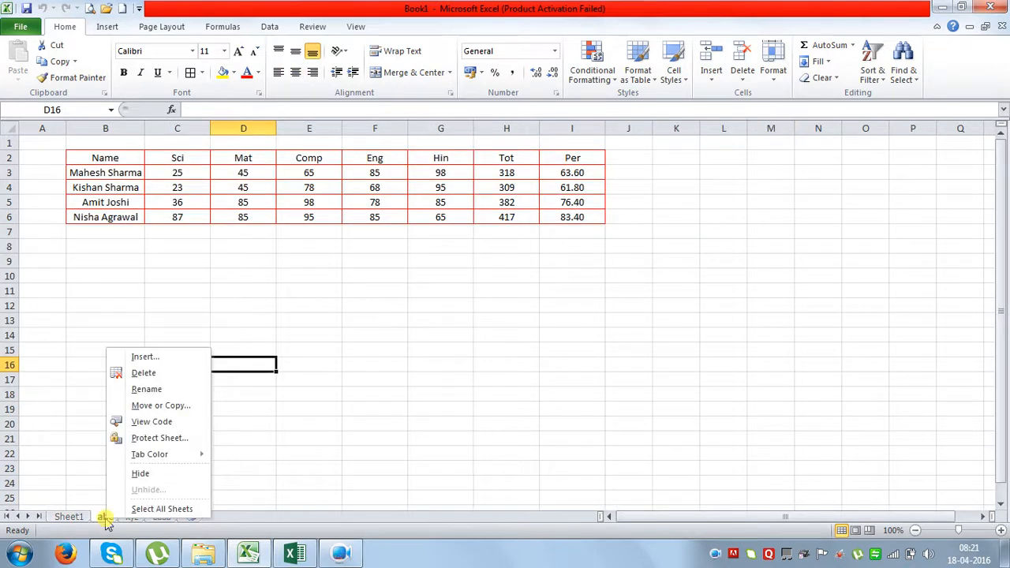
mouse_move(157, 456)
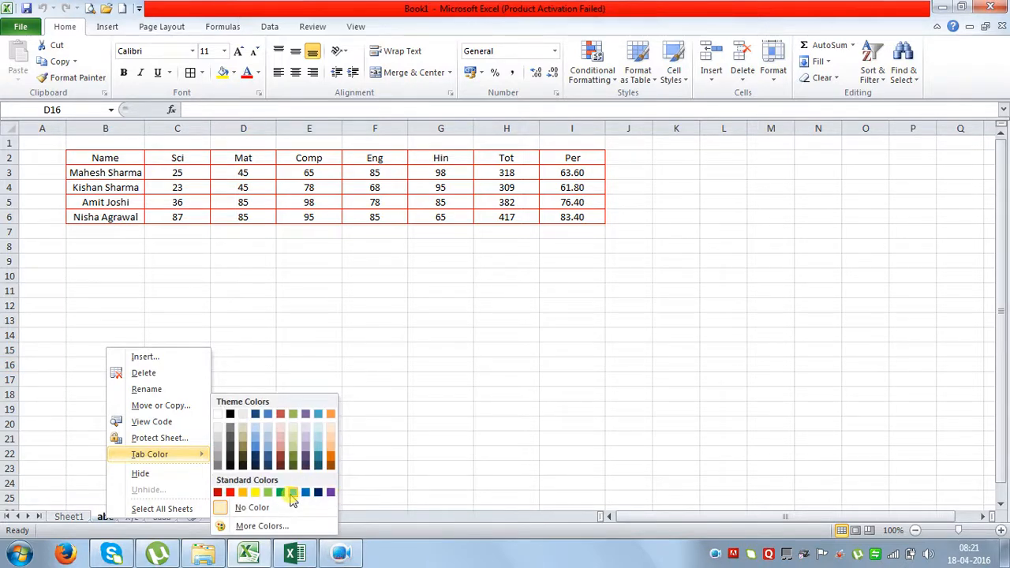
click(292, 493)
Colour the xyz sheet tab olive green and give the aaaa tab its own colour.
click(134, 518)
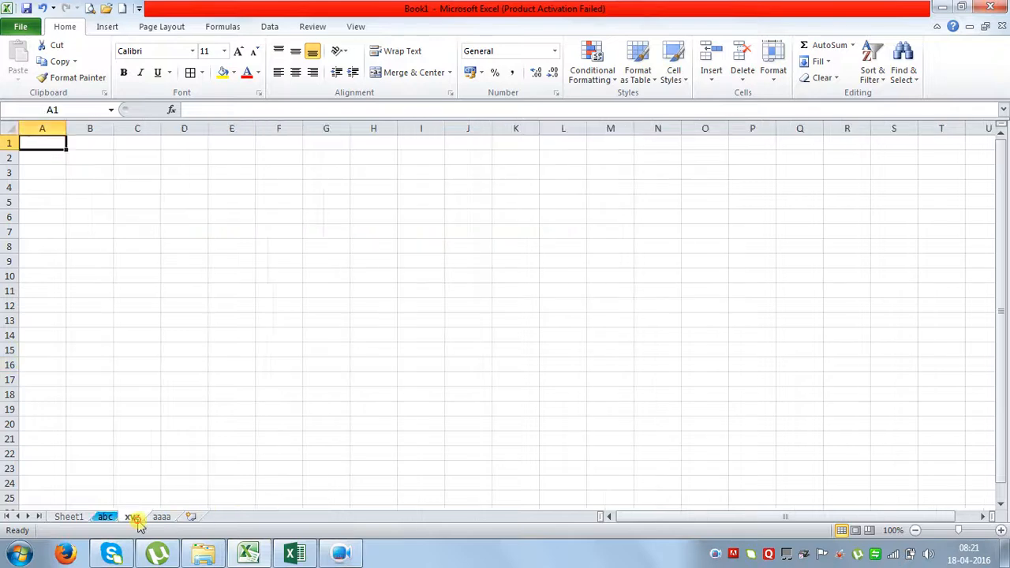
right_click(134, 517)
mouse_move(180, 462)
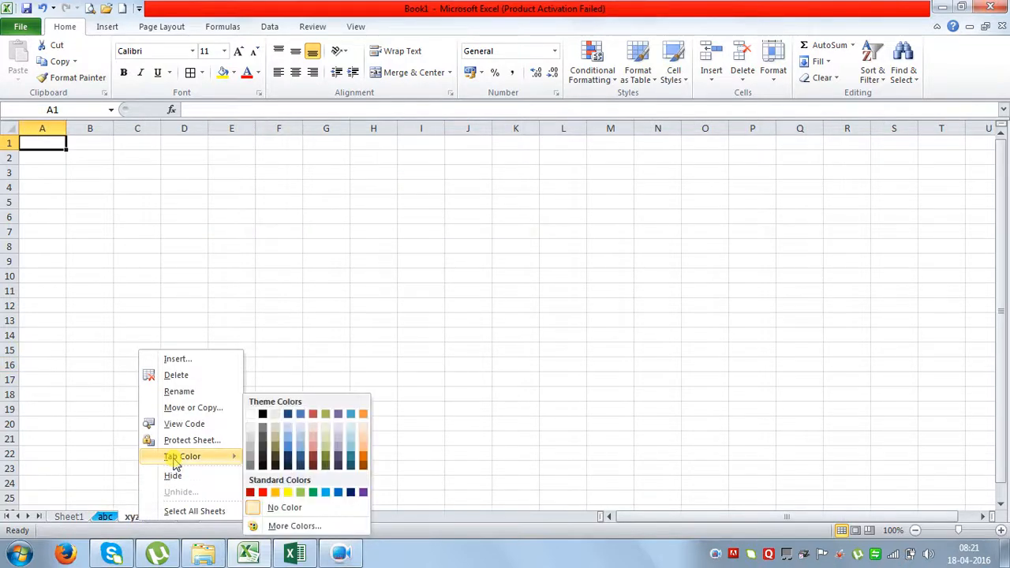
click(327, 449)
click(158, 516)
right_click(157, 517)
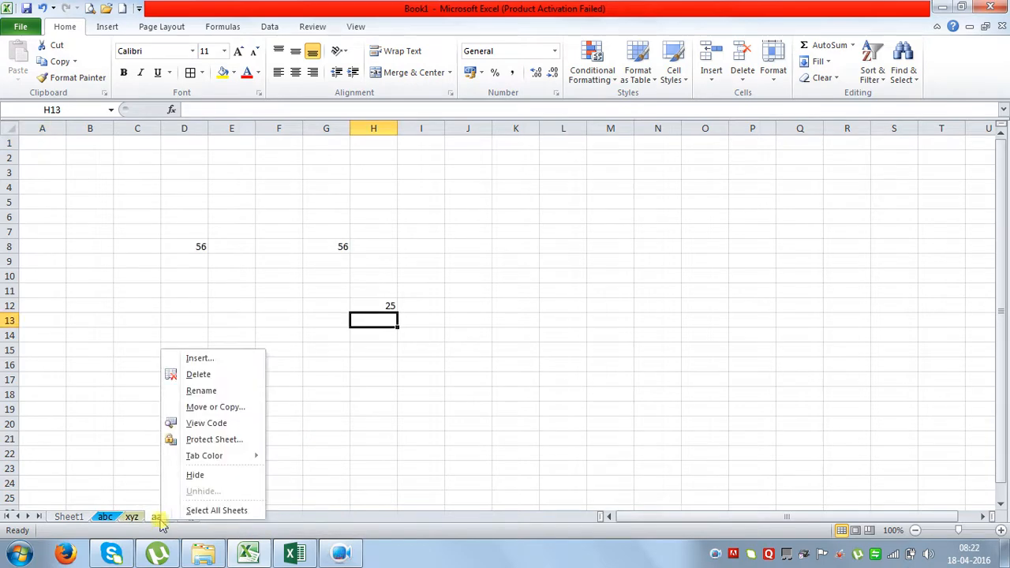
mouse_move(247, 457)
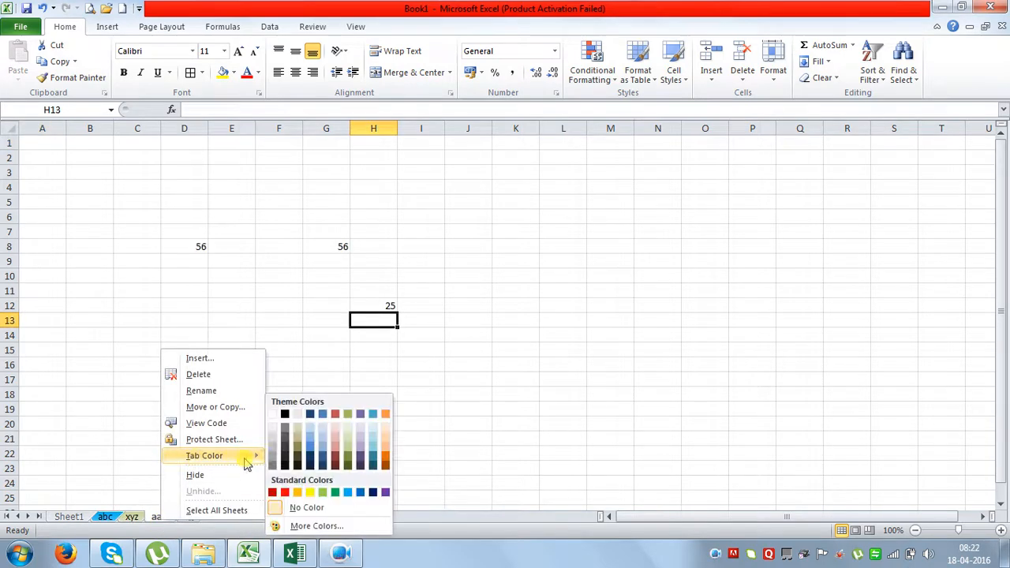
click(313, 444)
Cycle through Sheet1, abc, xyz and aaaa to review the tab colours, ending on abc.
click(365, 406)
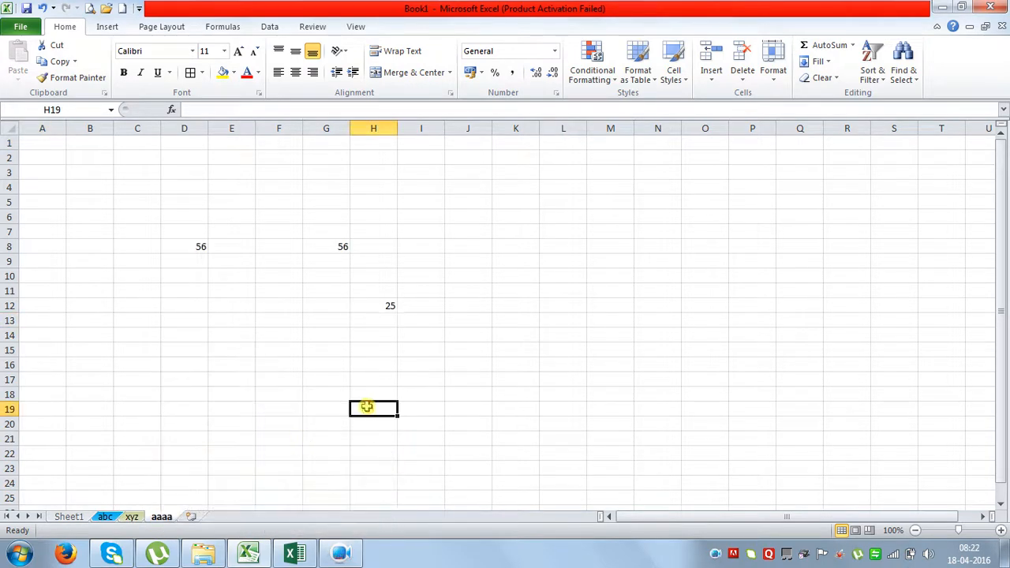
click(105, 518)
click(132, 518)
click(149, 520)
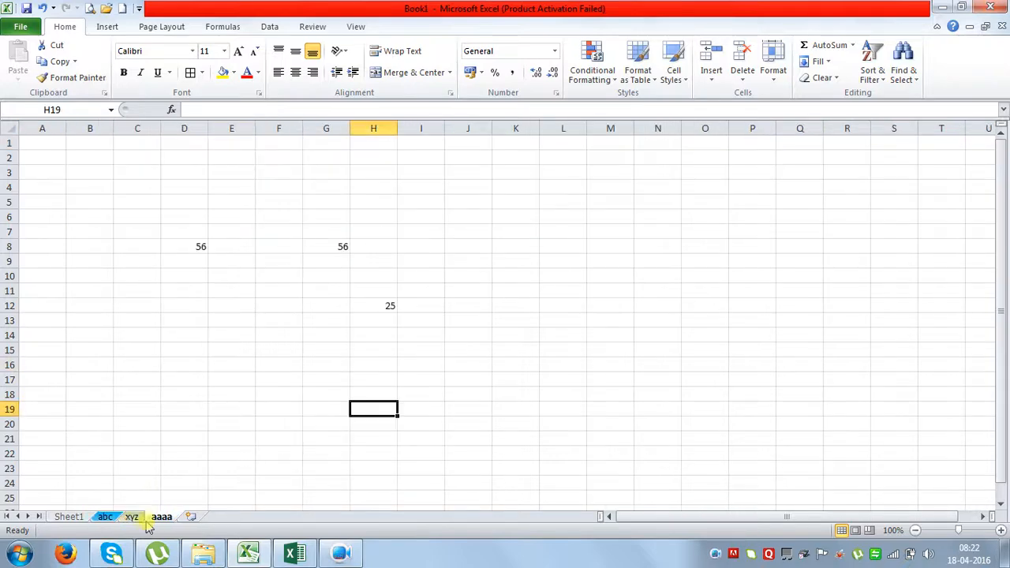
click(105, 517)
click(79, 518)
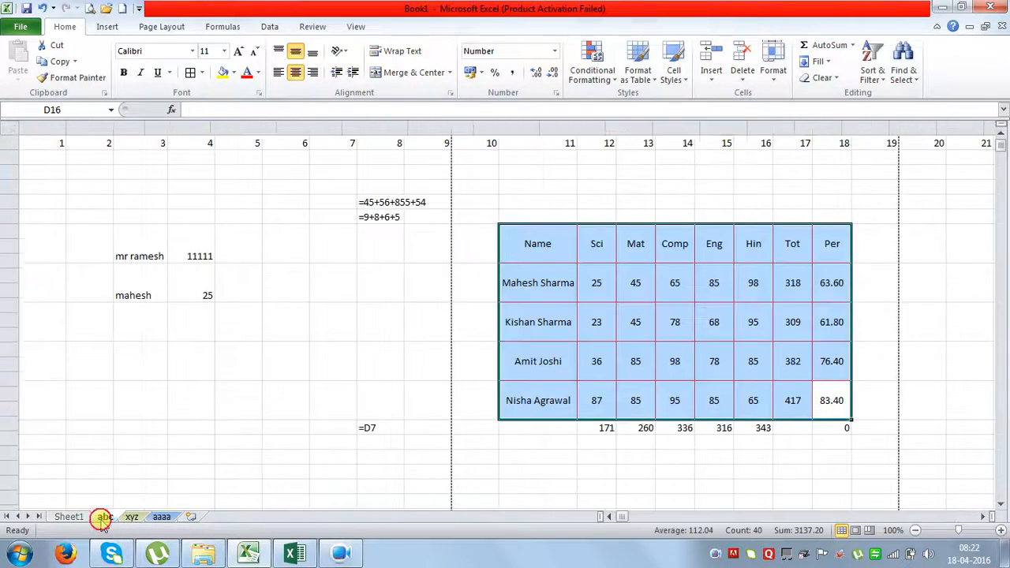
click(104, 517)
click(132, 517)
click(158, 517)
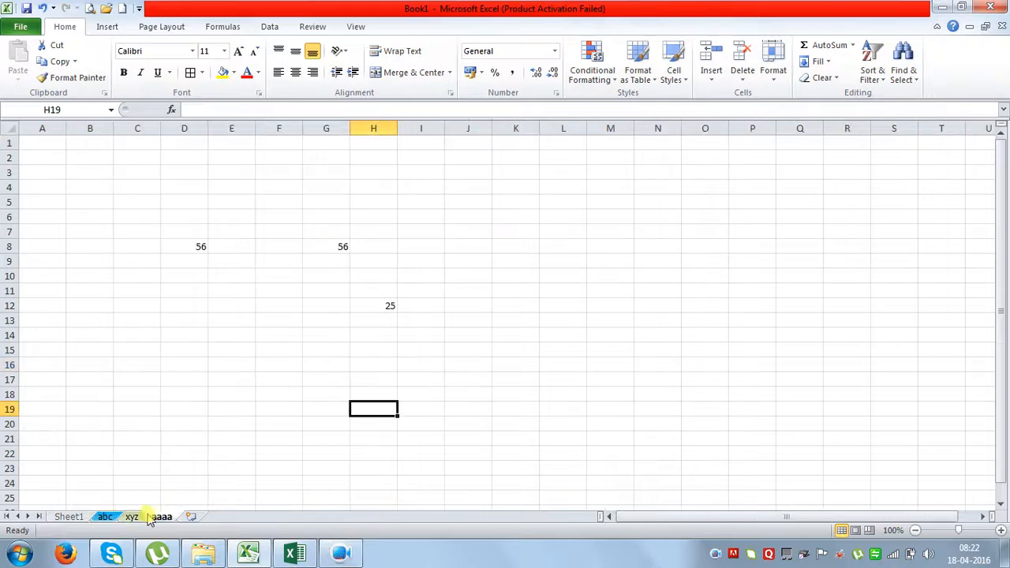
click(105, 518)
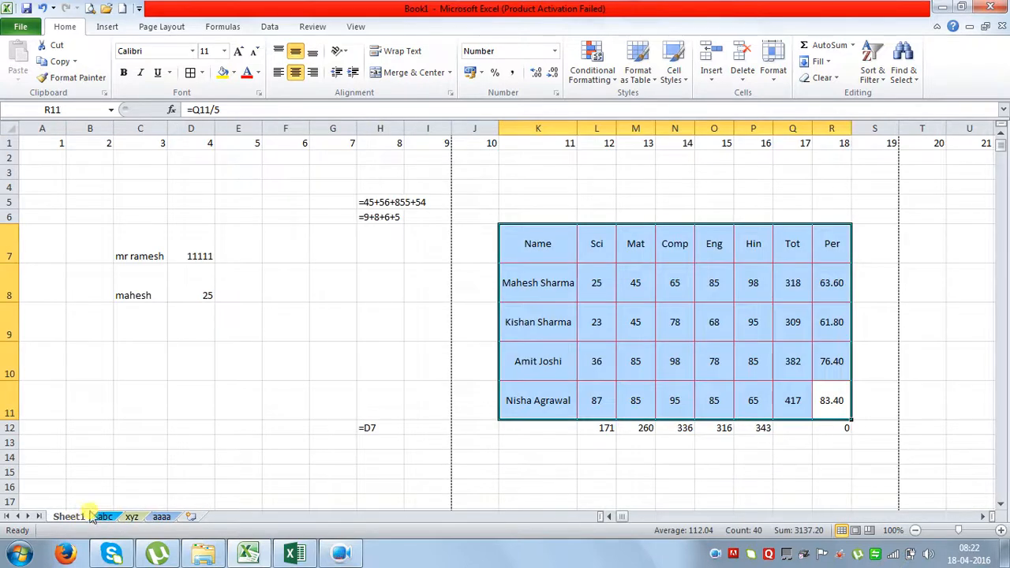
click(364, 285)
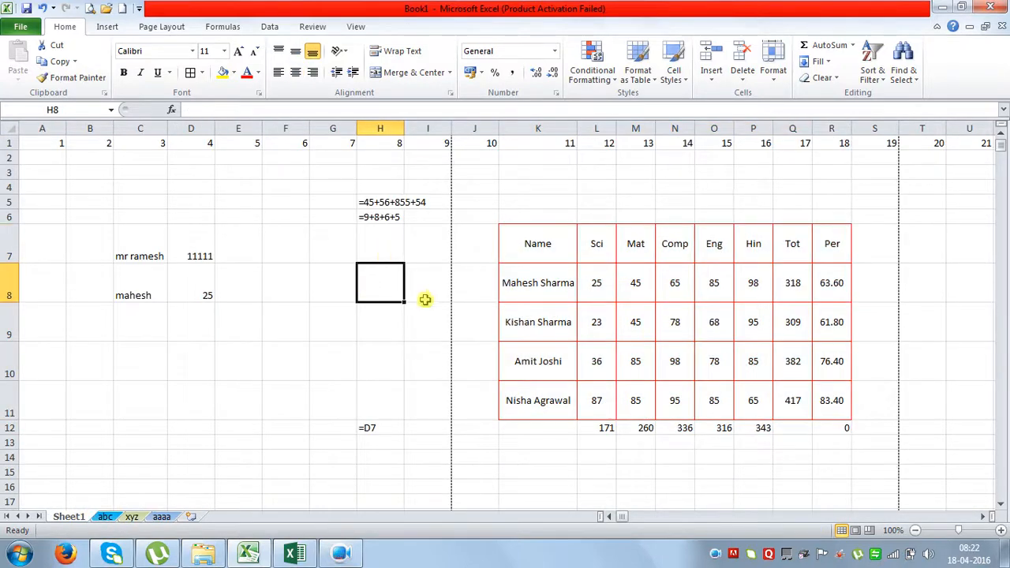
drag(533, 243, 815, 390)
click(346, 291)
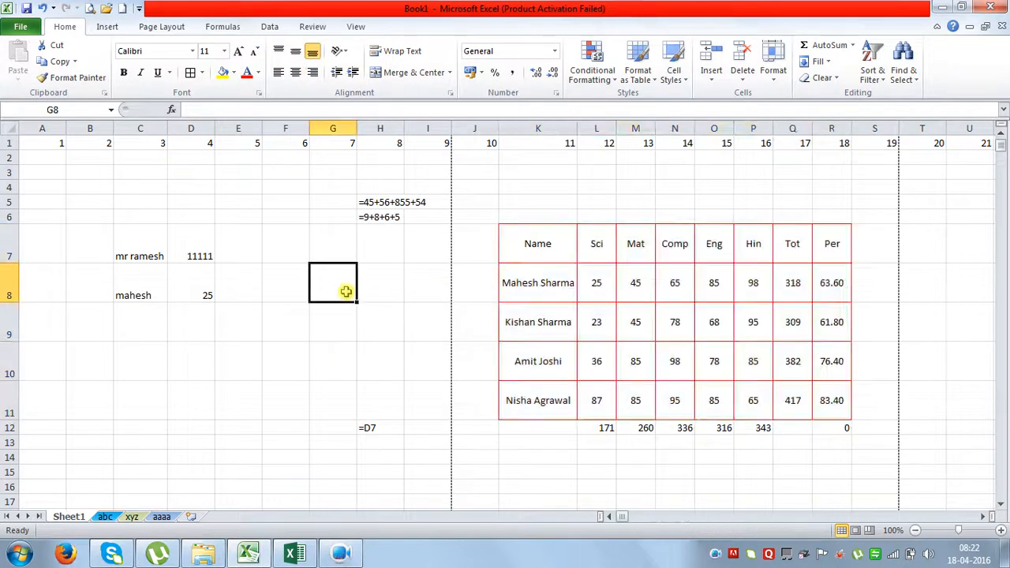
drag(571, 245, 818, 390)
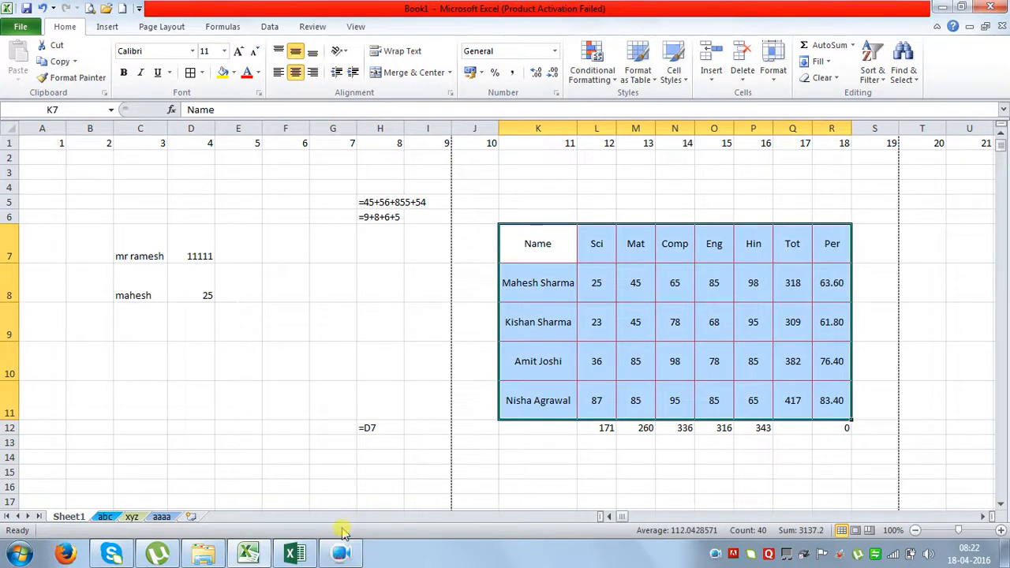
mouse_move(345, 559)
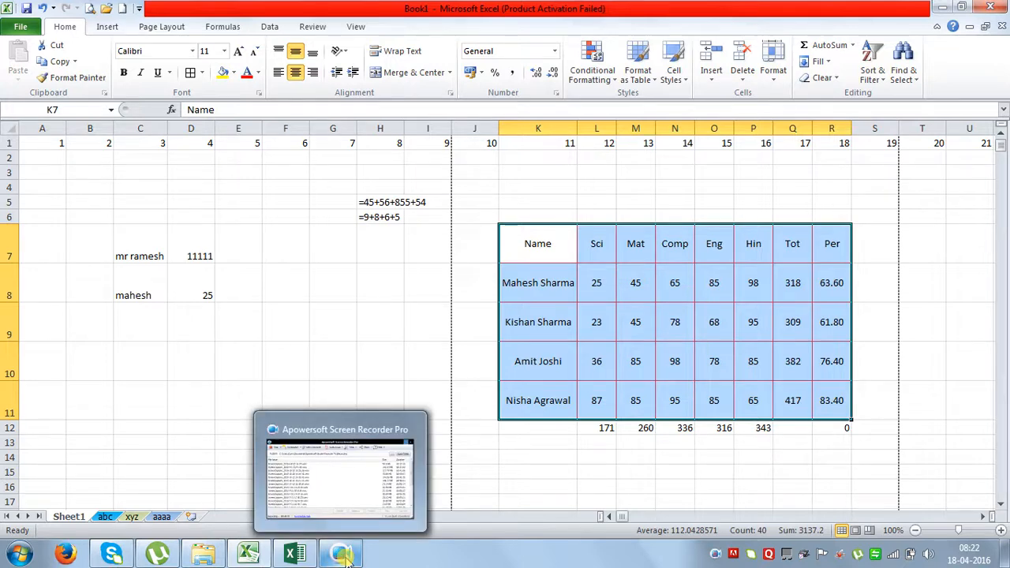
click(319, 319)
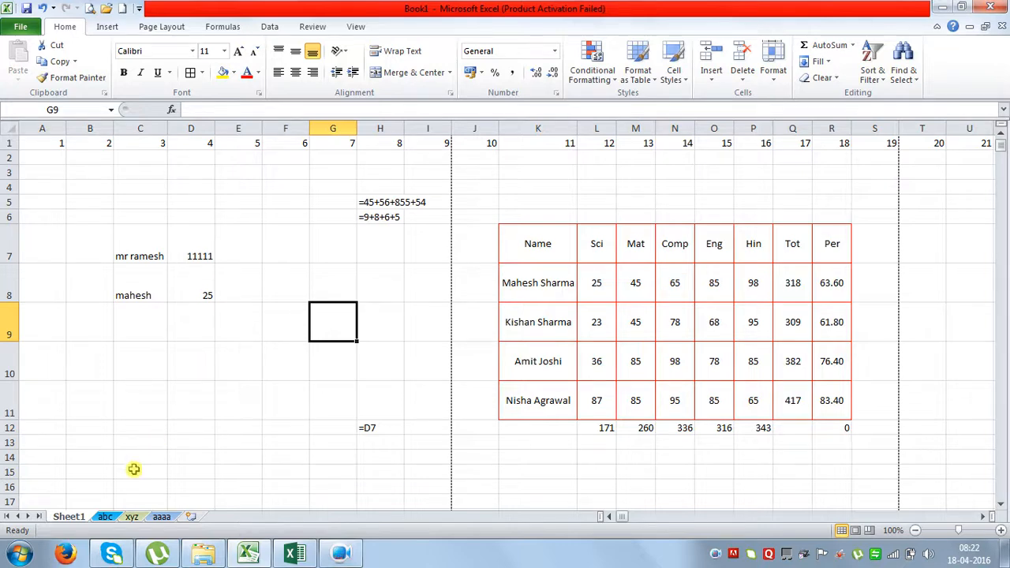
Protect Sheet1 with a password, re-entering it after a mismatch warning.
right_click(71, 518)
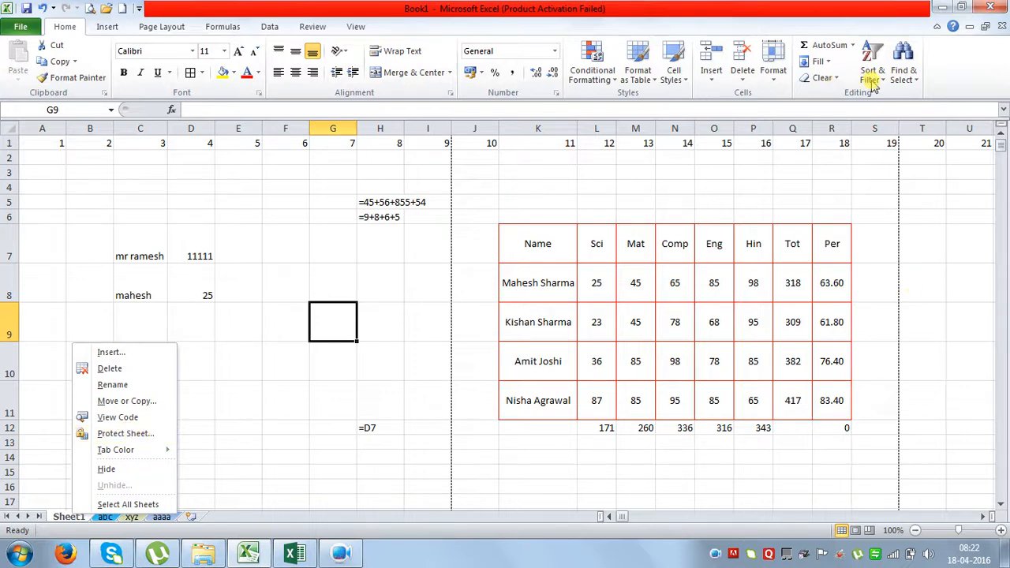
click(773, 73)
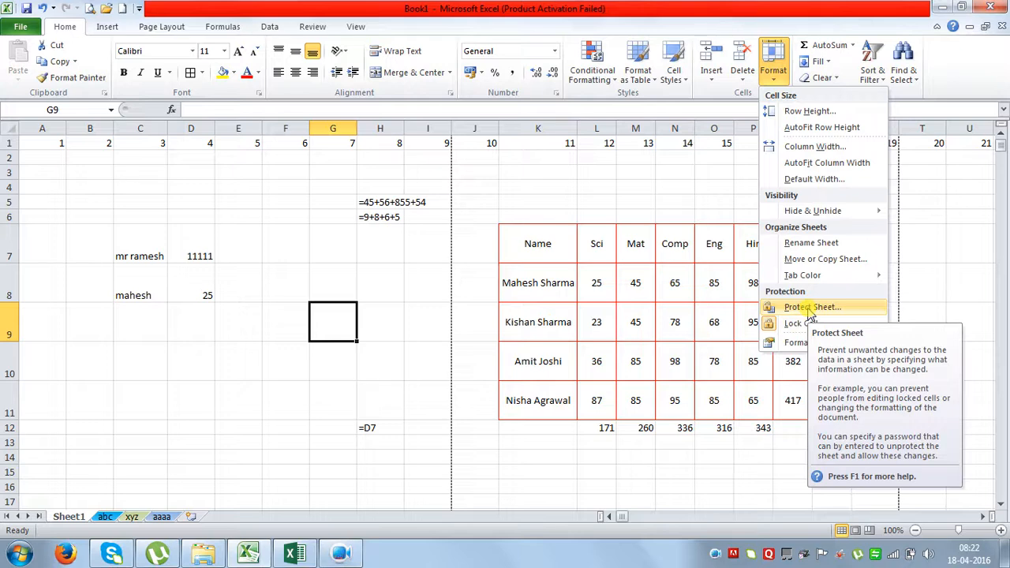
click(168, 345)
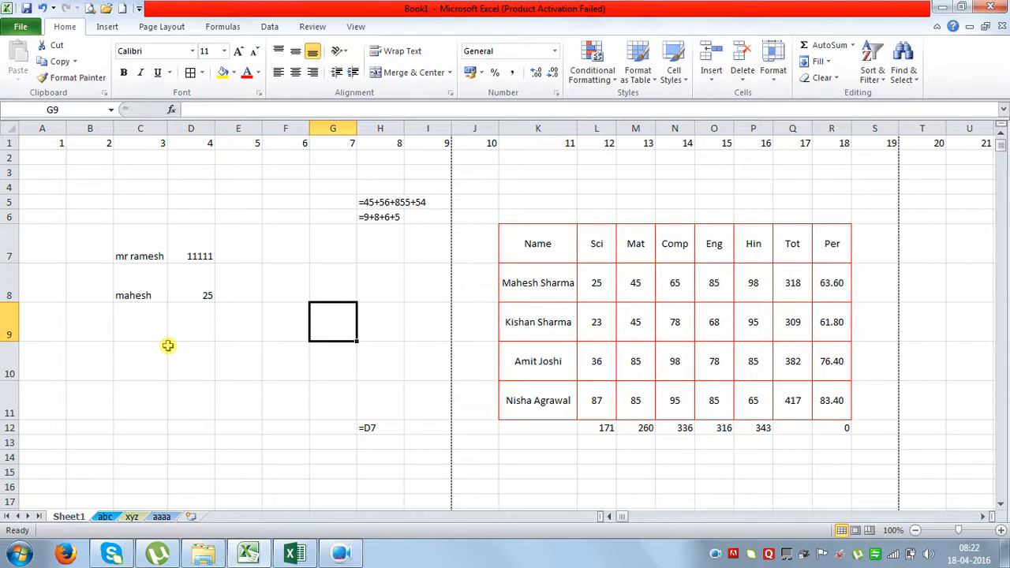
right_click(79, 521)
click(136, 442)
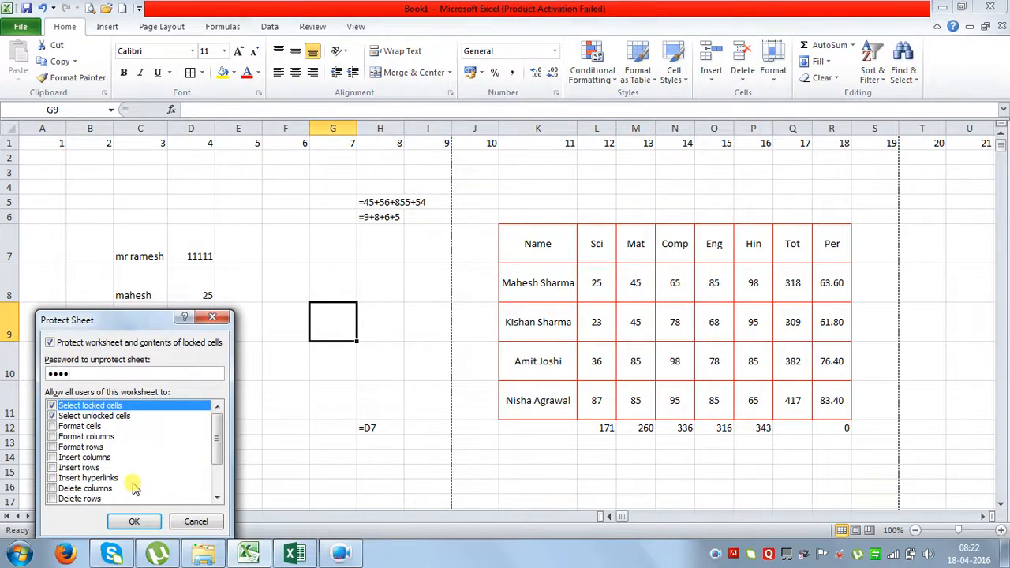
click(134, 522)
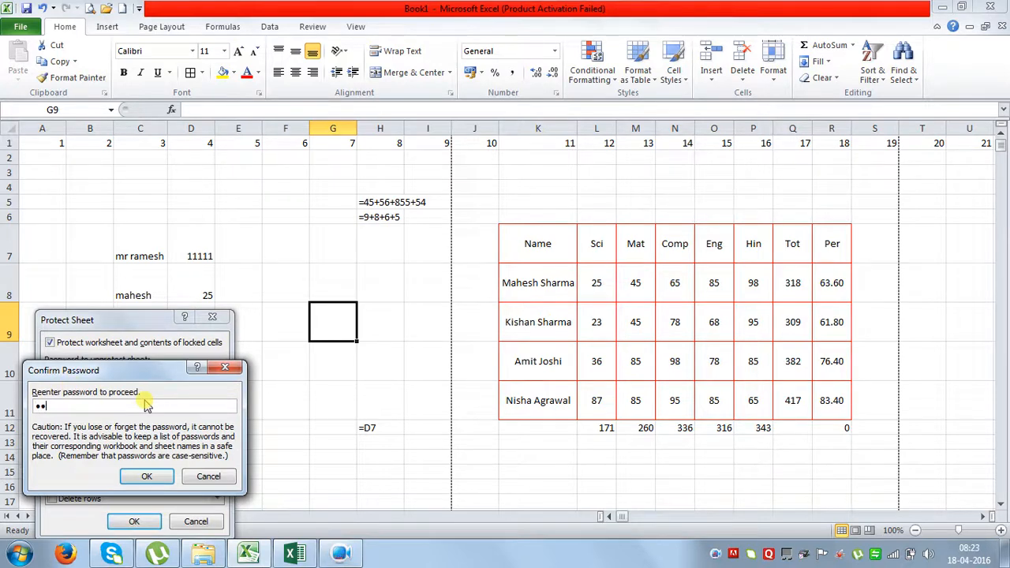
key(Return)
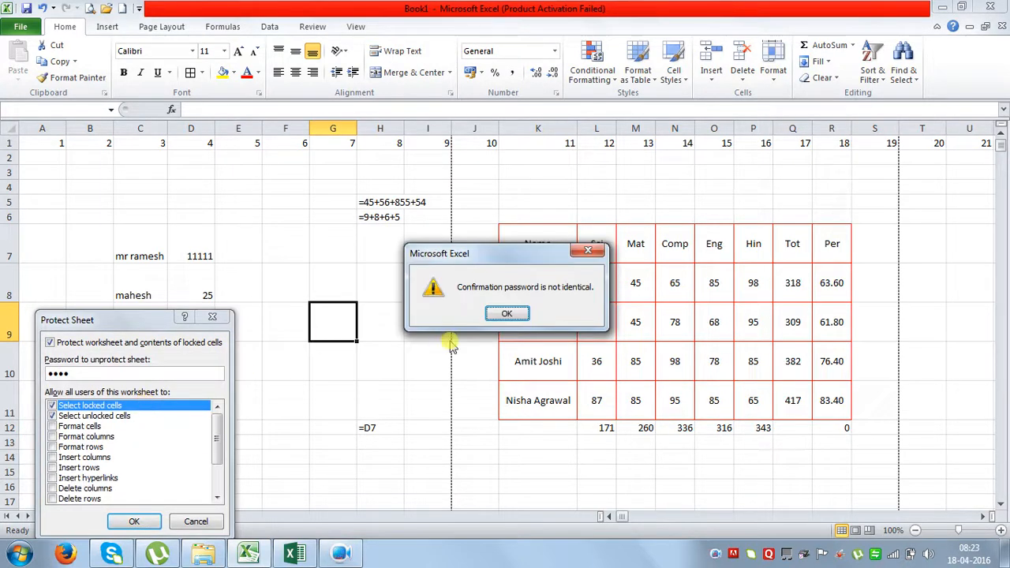
click(588, 253)
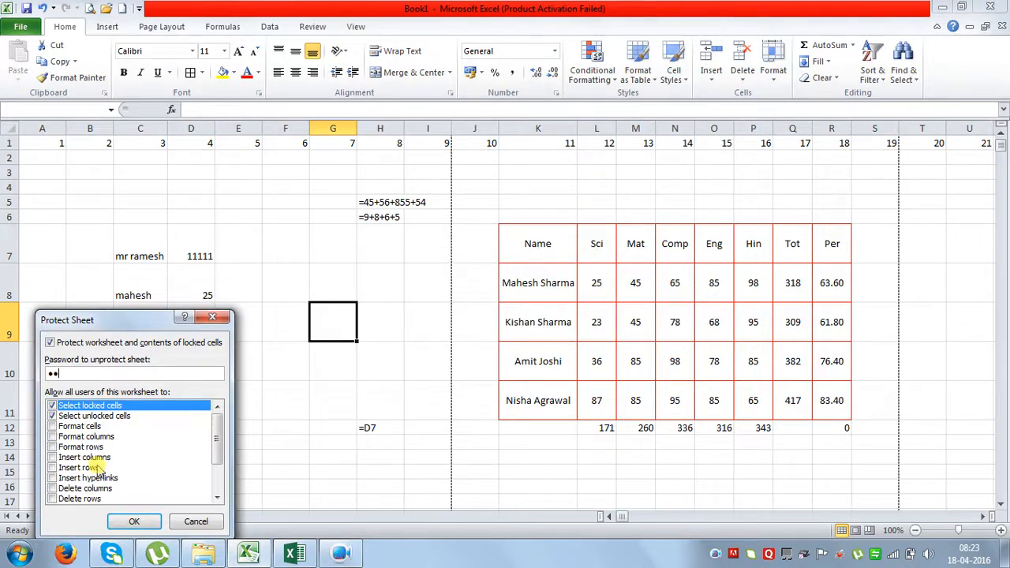
click(135, 520)
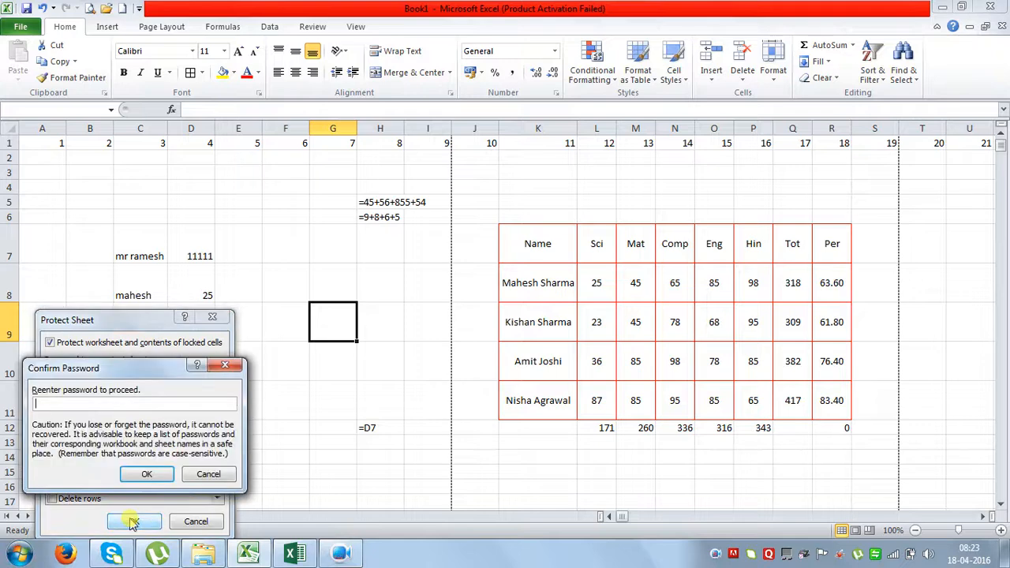
click(146, 475)
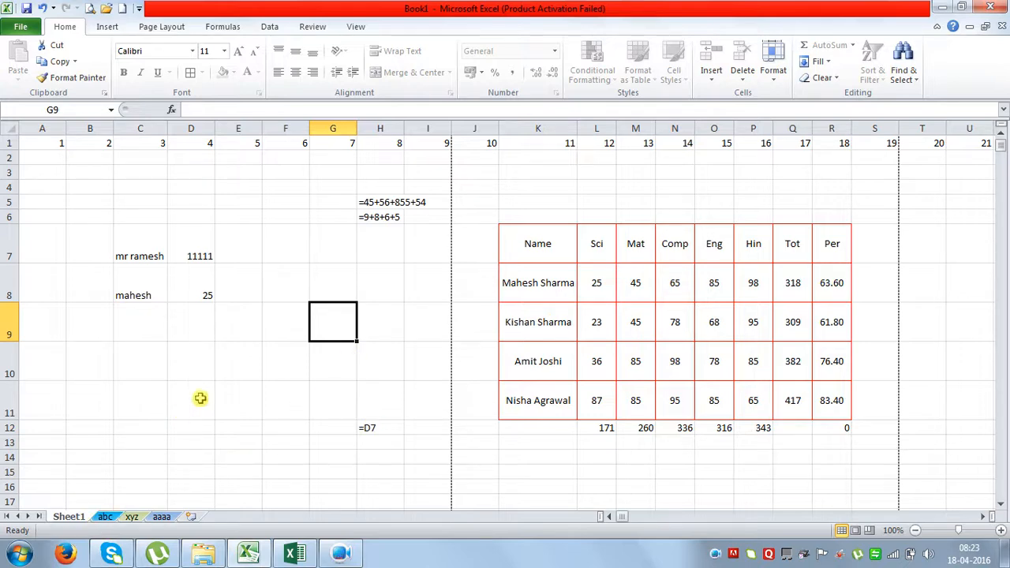
key(a)
click(517, 321)
click(588, 330)
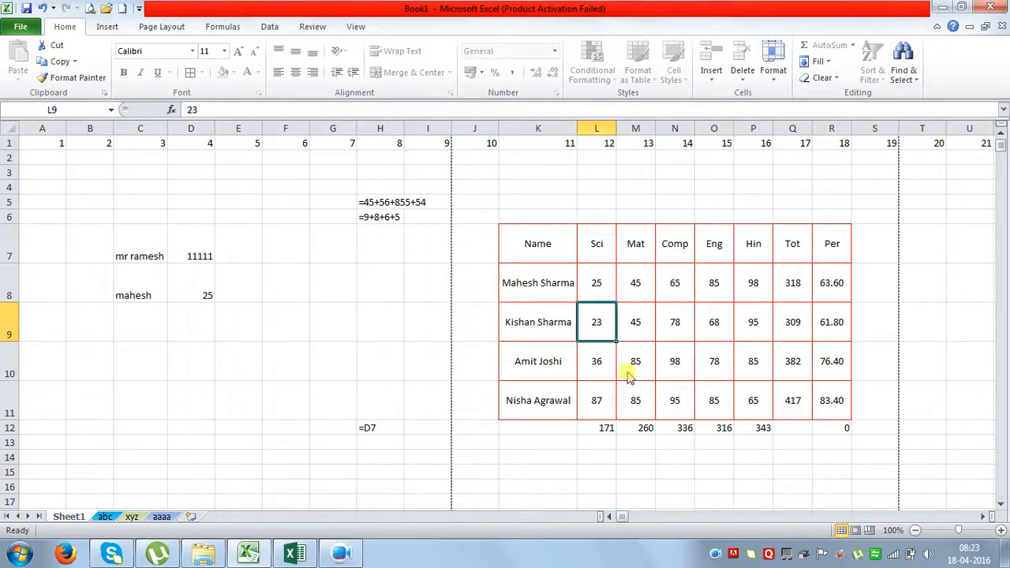
key(a)
click(512, 320)
click(509, 217)
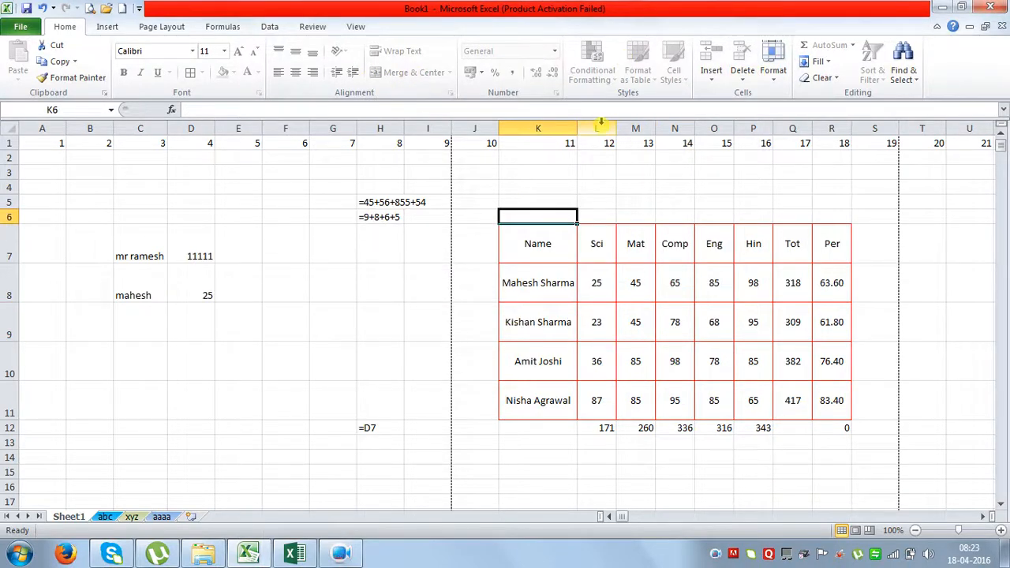
drag(600, 124, 675, 127)
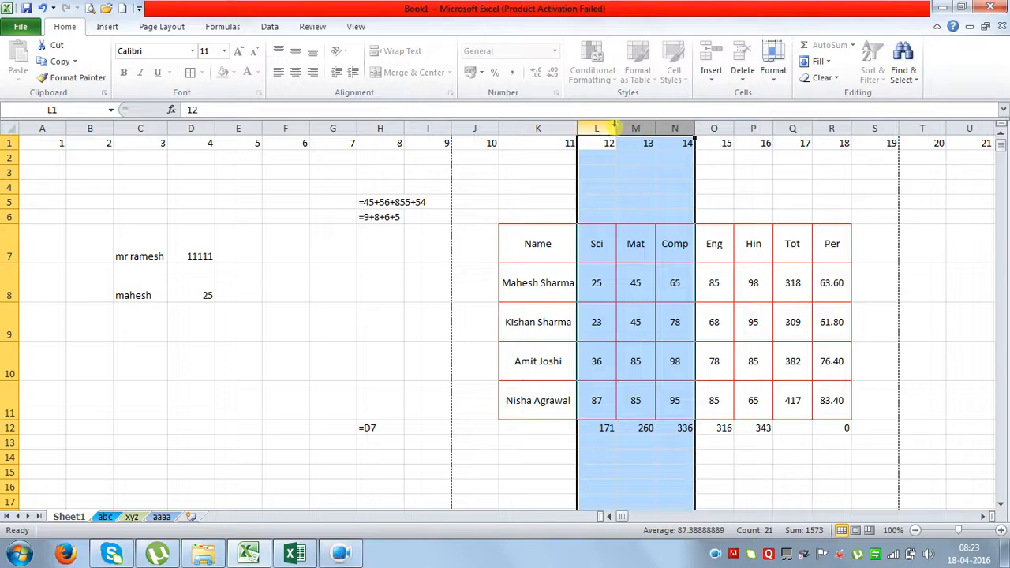
click(651, 251)
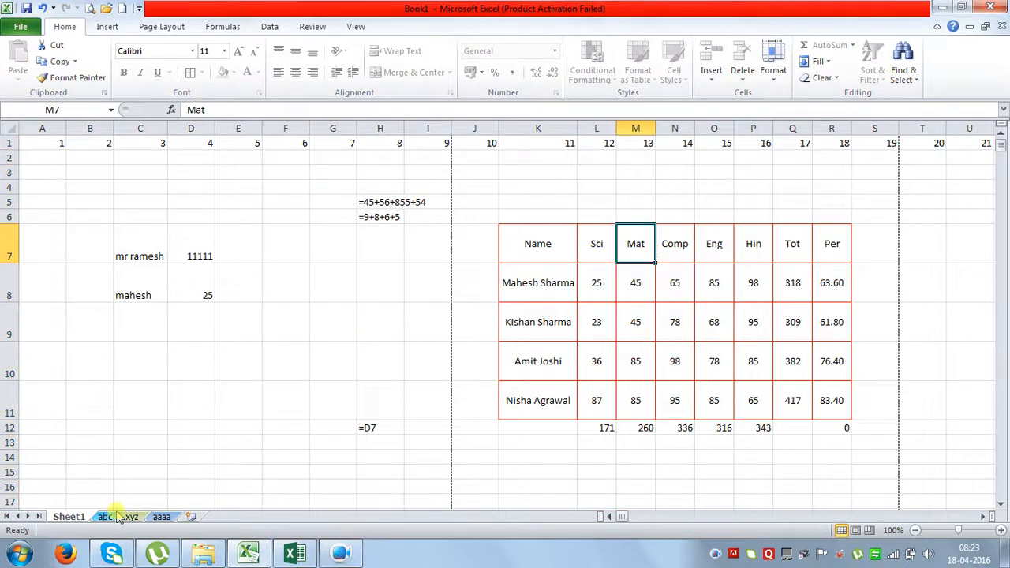
click(109, 516)
click(136, 518)
click(166, 518)
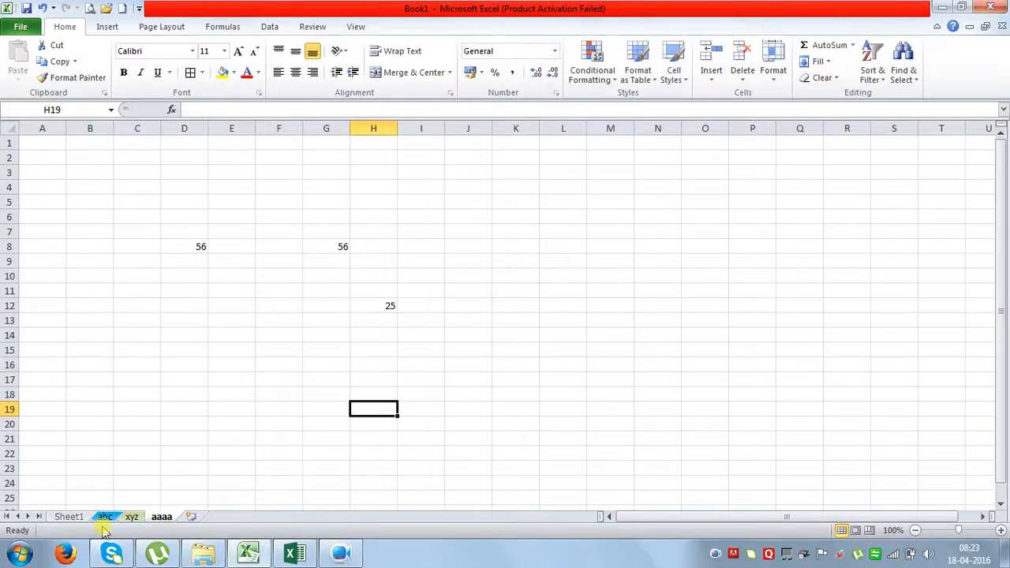
click(105, 518)
click(79, 519)
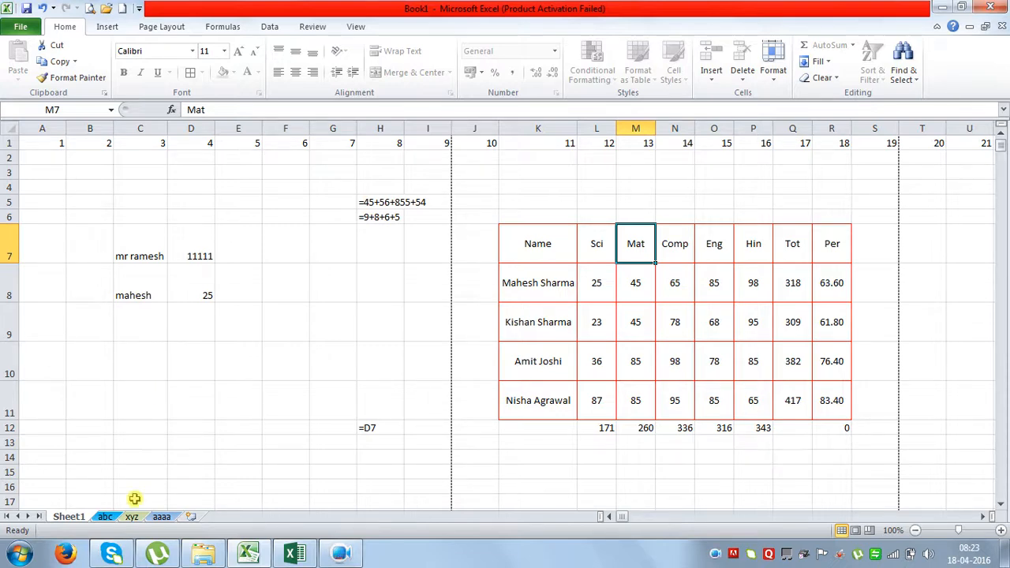
Unprotect Sheet1 by entering its password.
right_click(68, 518)
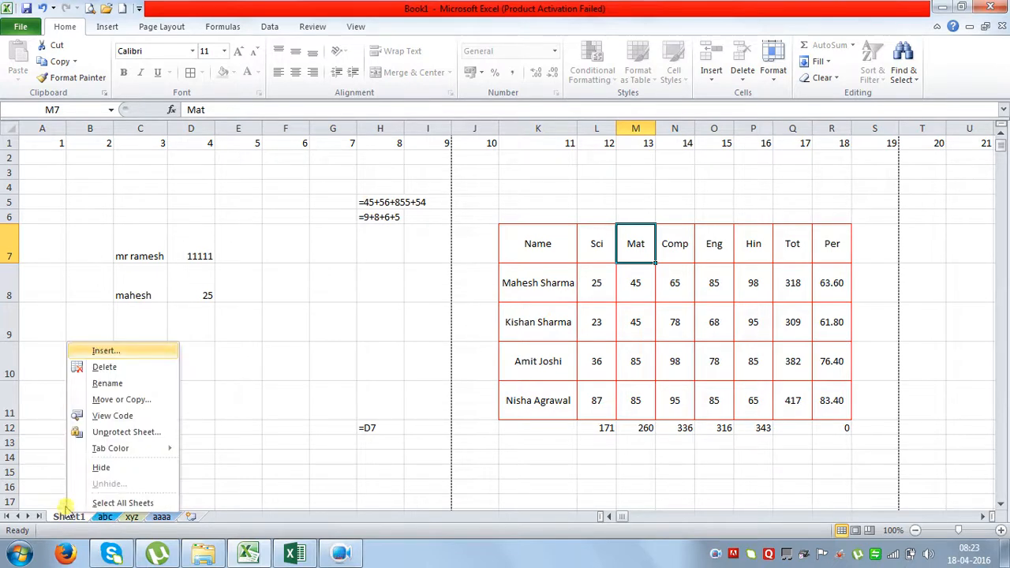
click(114, 432)
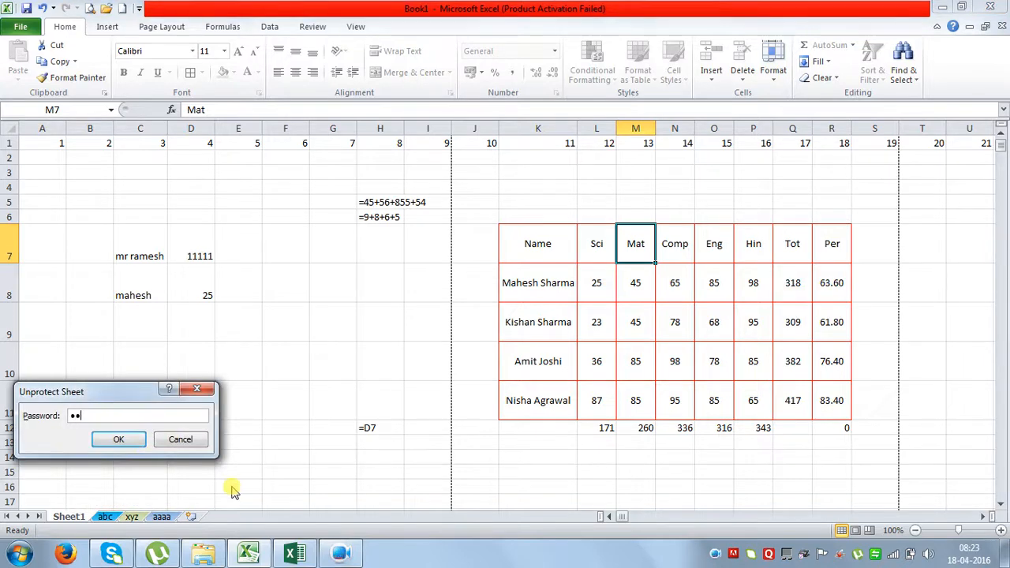
click(119, 438)
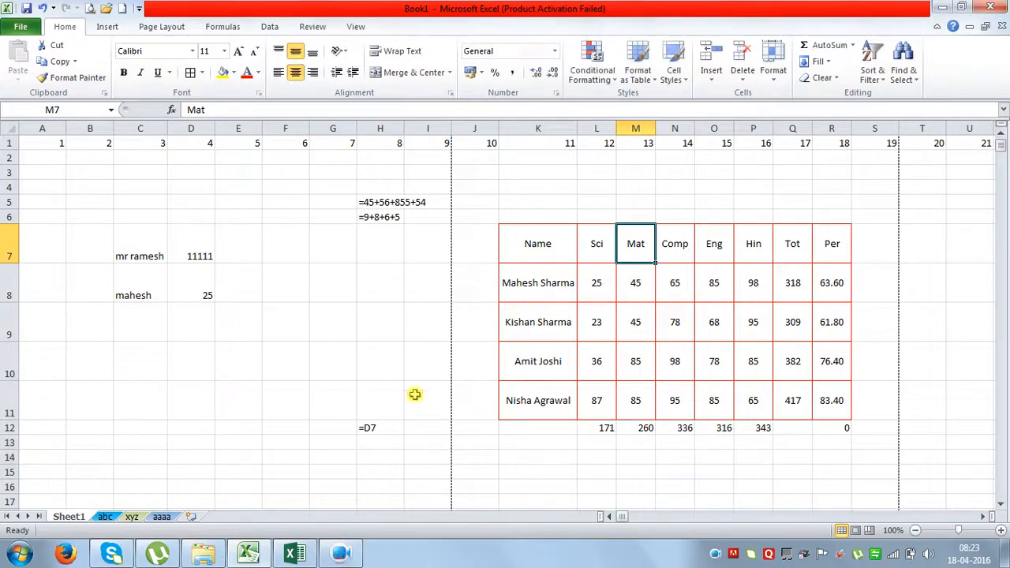
Type test words nvbvbn, bvnvbn and vbnv into empty cells, then go to the abc sheet.
click(352, 367)
text(nvbvbn)
click(329, 429)
text(bvnvbn)
click(247, 438)
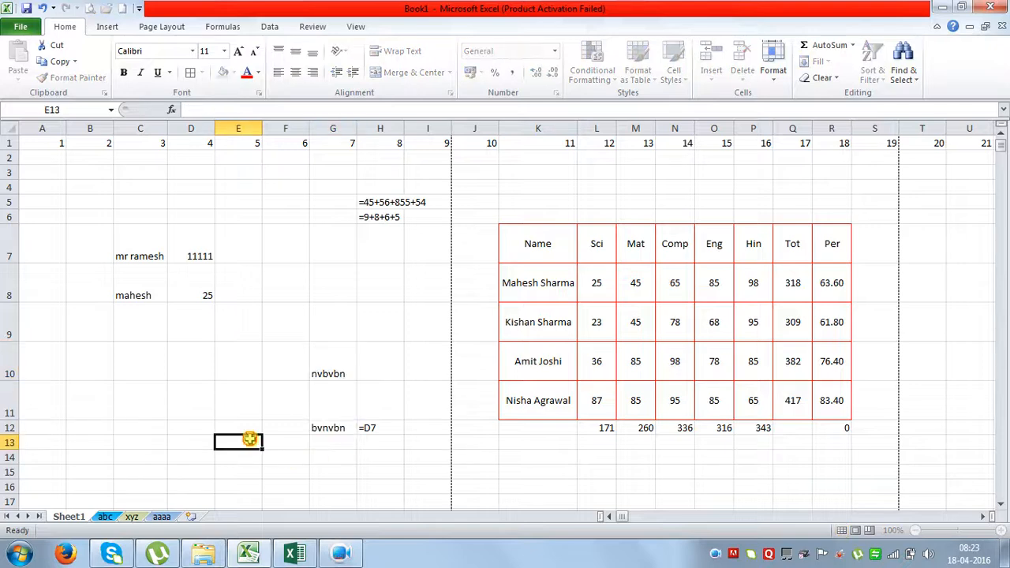
text(vbnv)
click(257, 377)
click(340, 431)
click(361, 460)
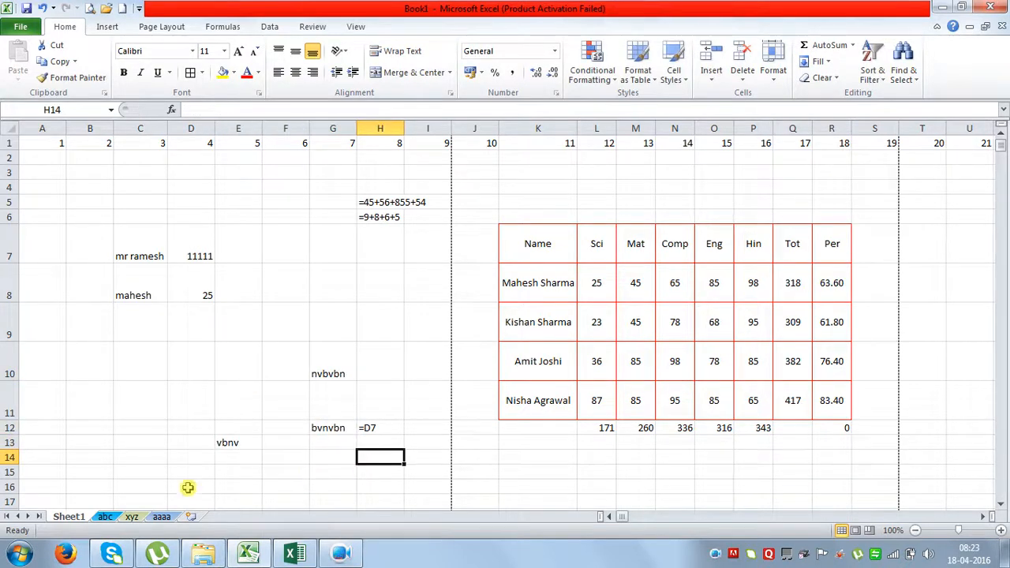
click(104, 518)
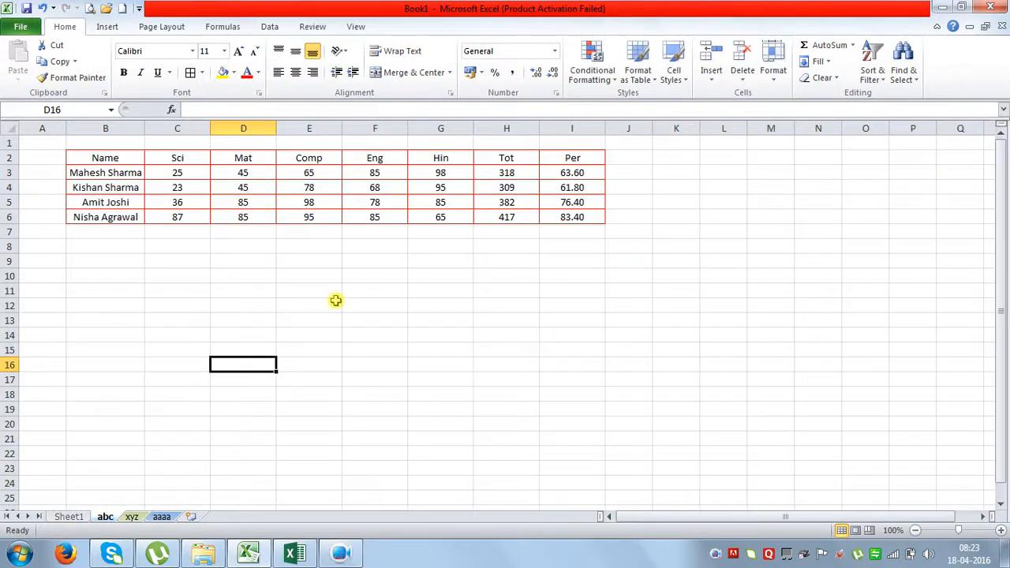
drag(91, 159, 584, 223)
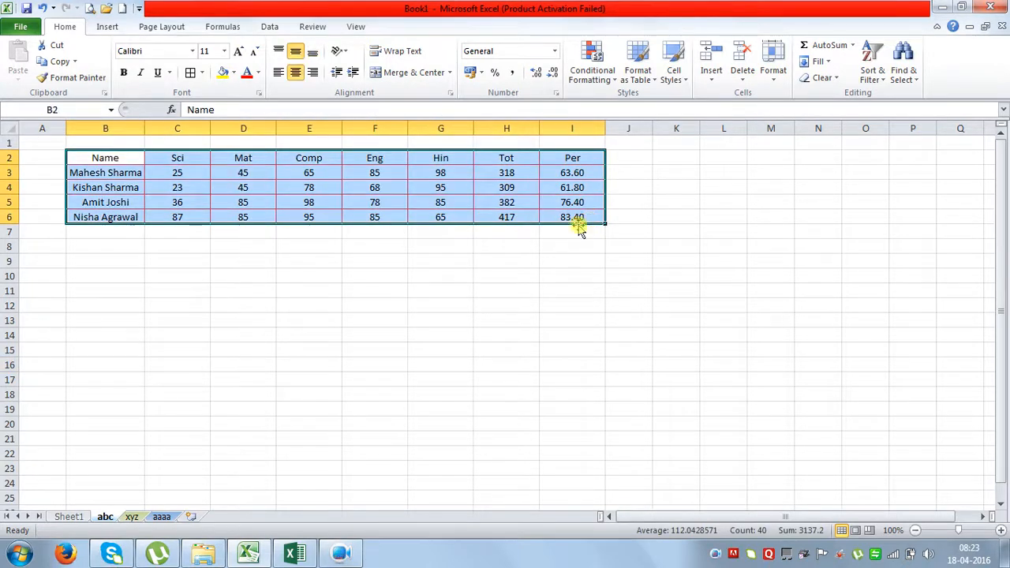
right_click(108, 518)
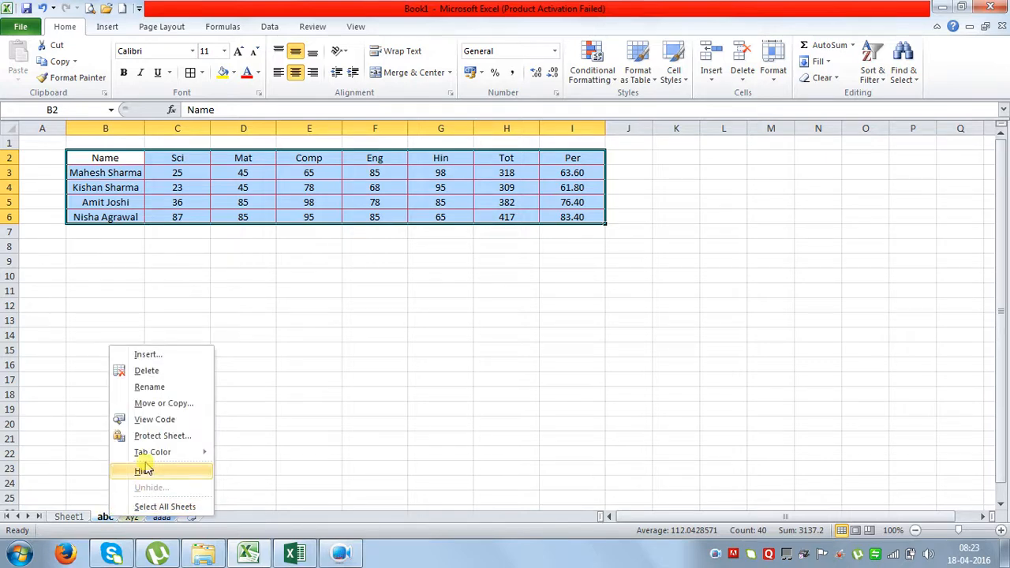
click(359, 371)
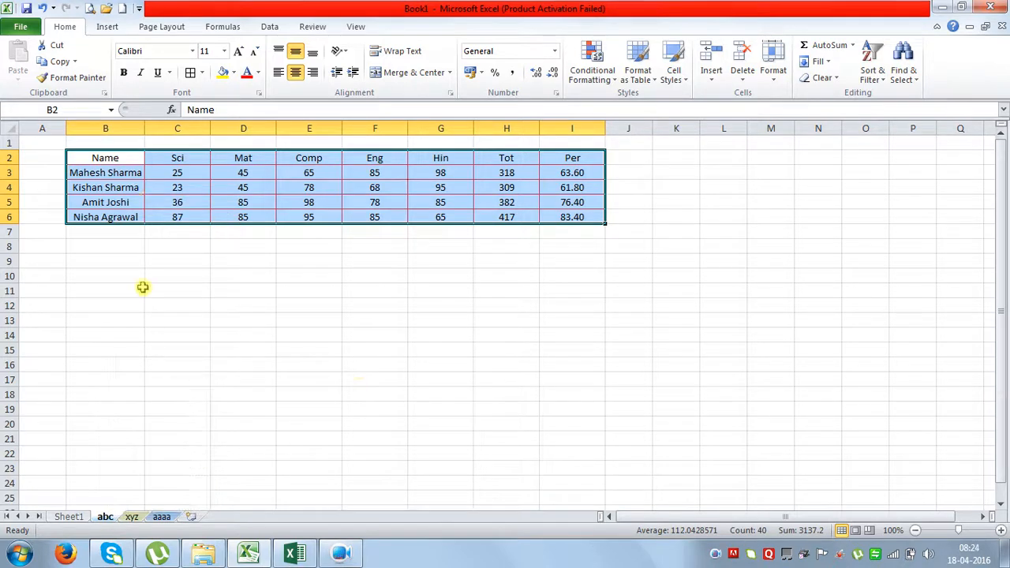
click(175, 320)
drag(106, 143, 506, 214)
click(606, 306)
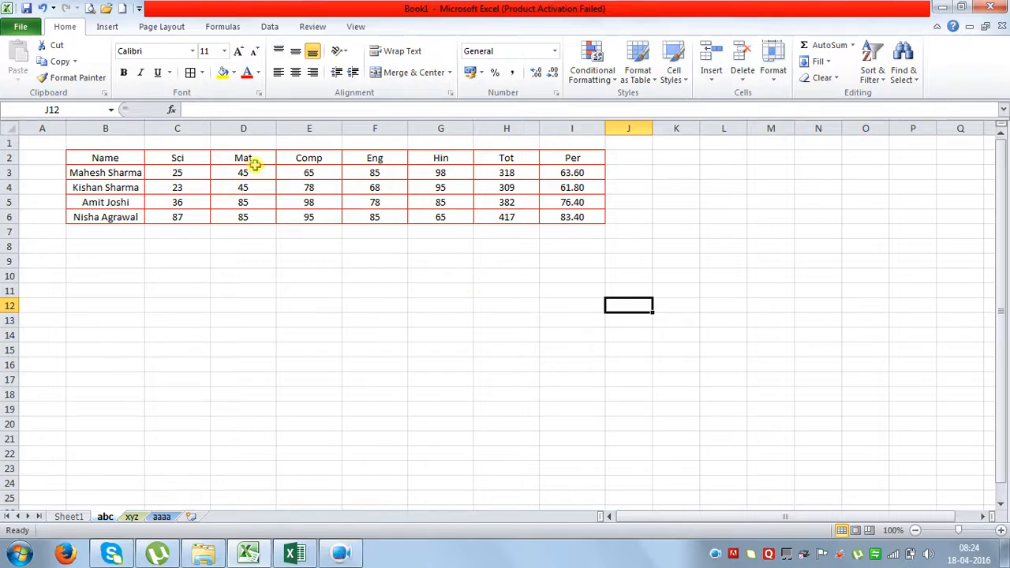
drag(126, 158, 582, 216)
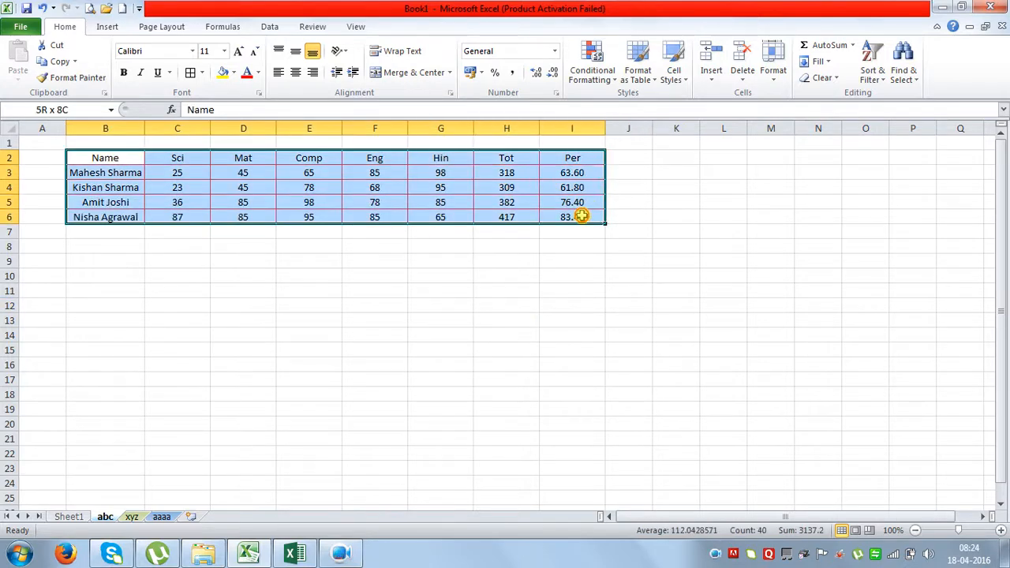
click(566, 291)
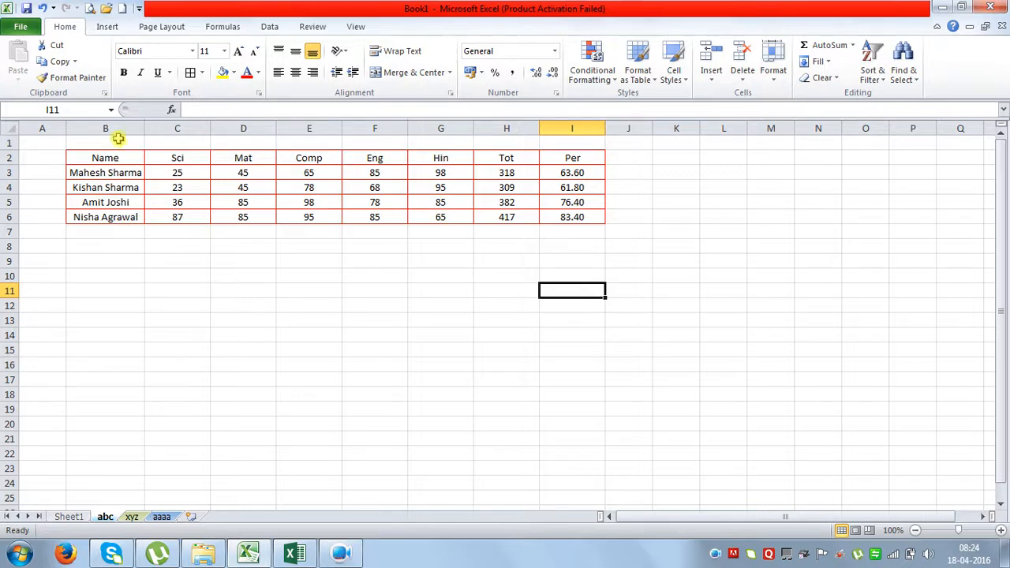
Select the whole abc sheet, turn Lock Cell off for every cell, then select the marks table.
click(6, 130)
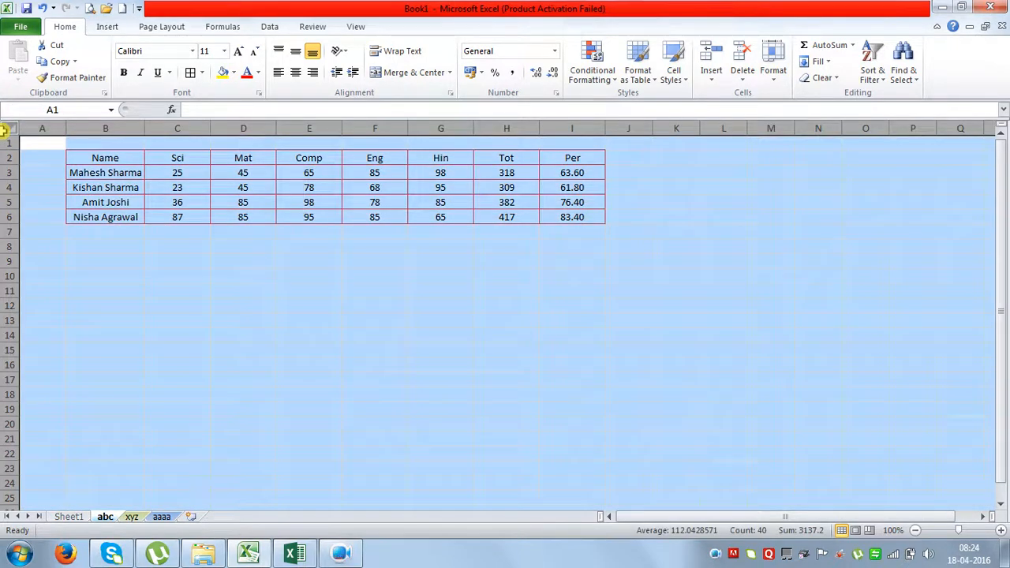
click(340, 339)
key(ctrl+a)
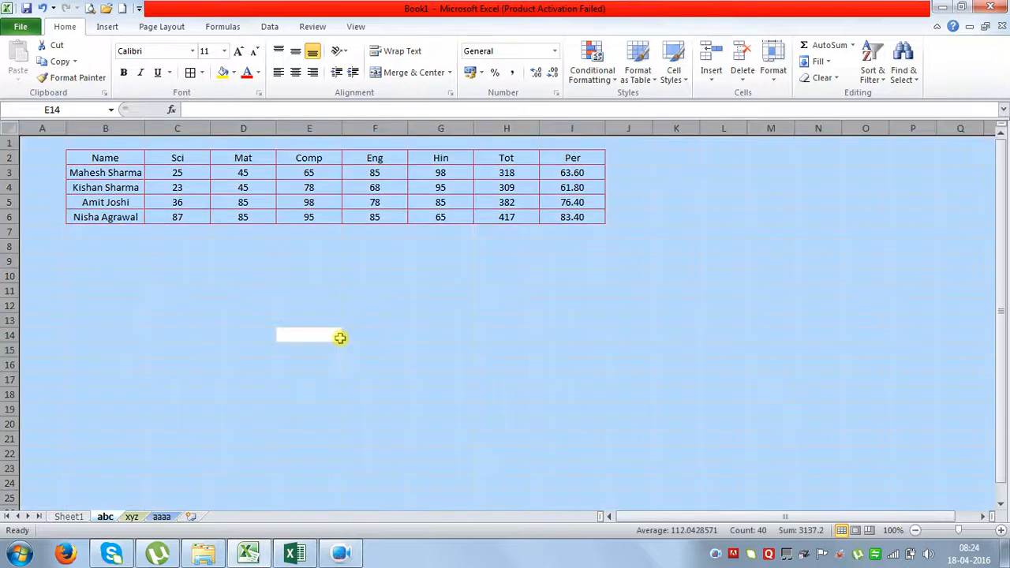
click(135, 245)
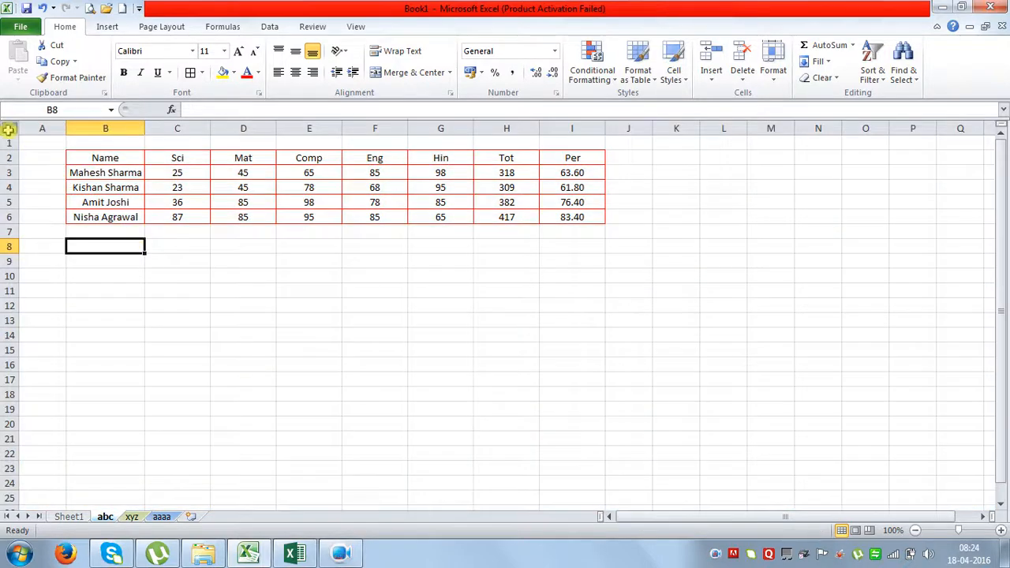
click(7, 131)
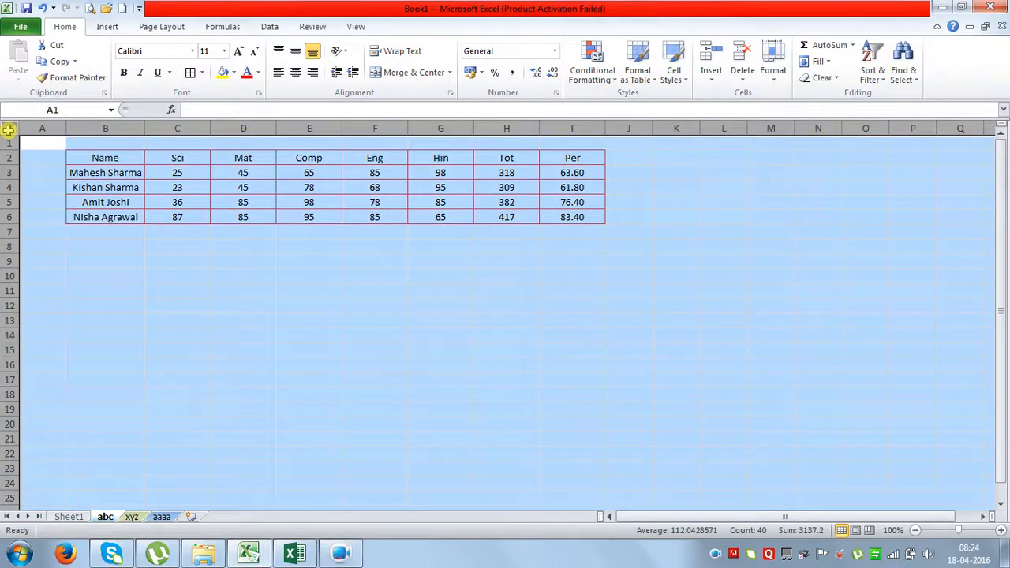
click(773, 59)
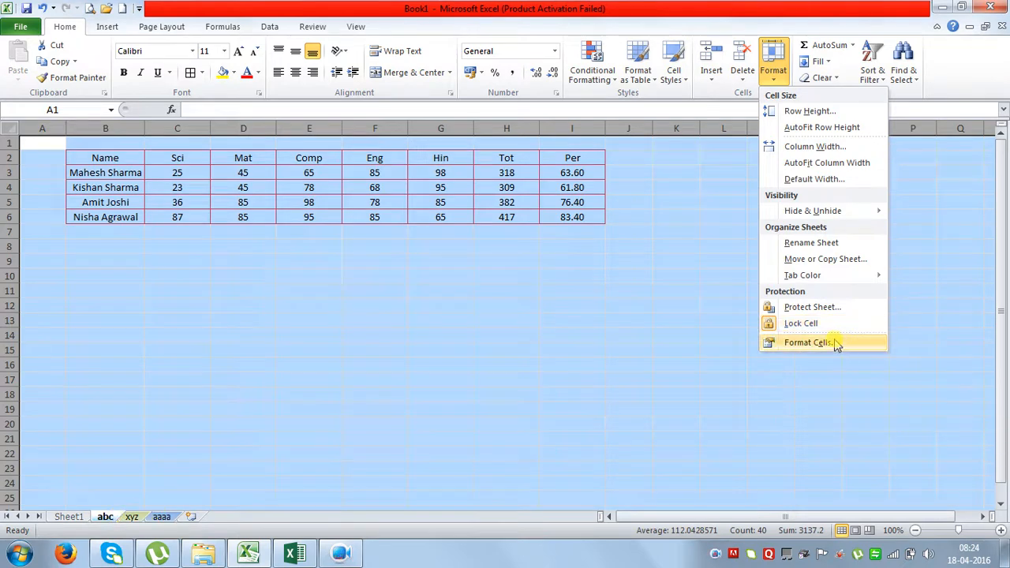
click(765, 322)
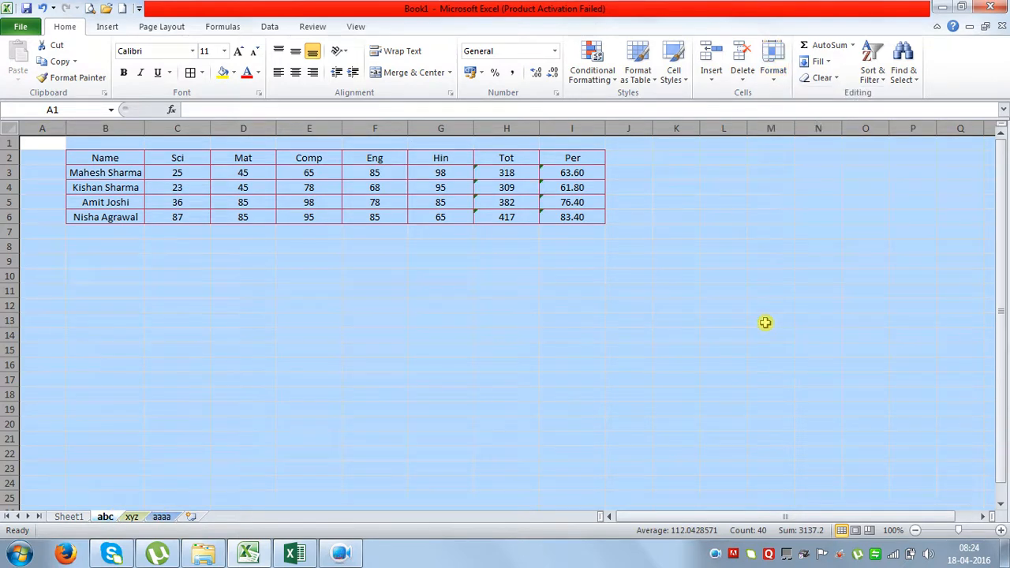
click(555, 360)
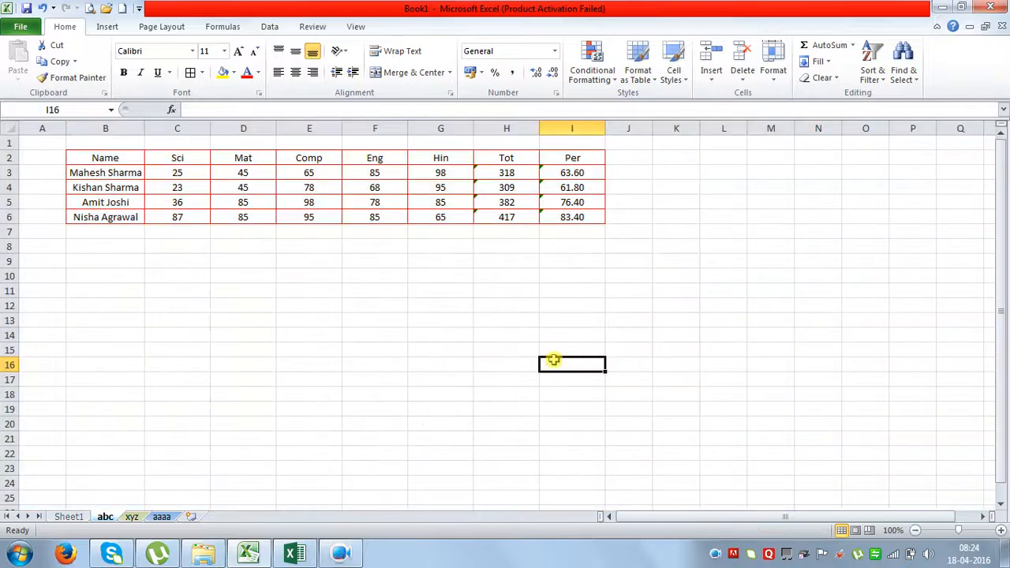
drag(97, 154, 570, 217)
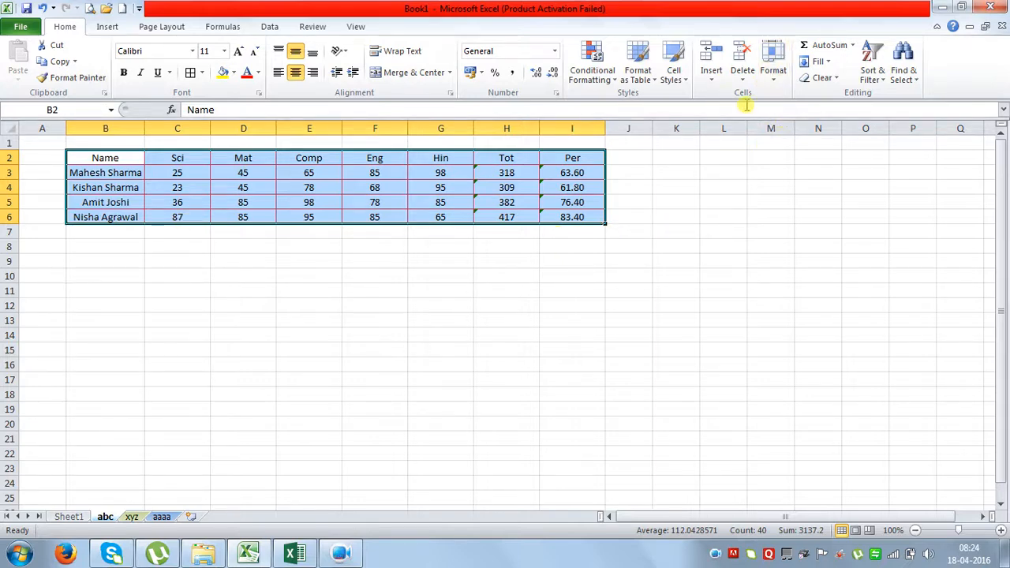
Lock the selected marks table B2:I6 and protect the abc sheet with a confirmed password.
click(773, 77)
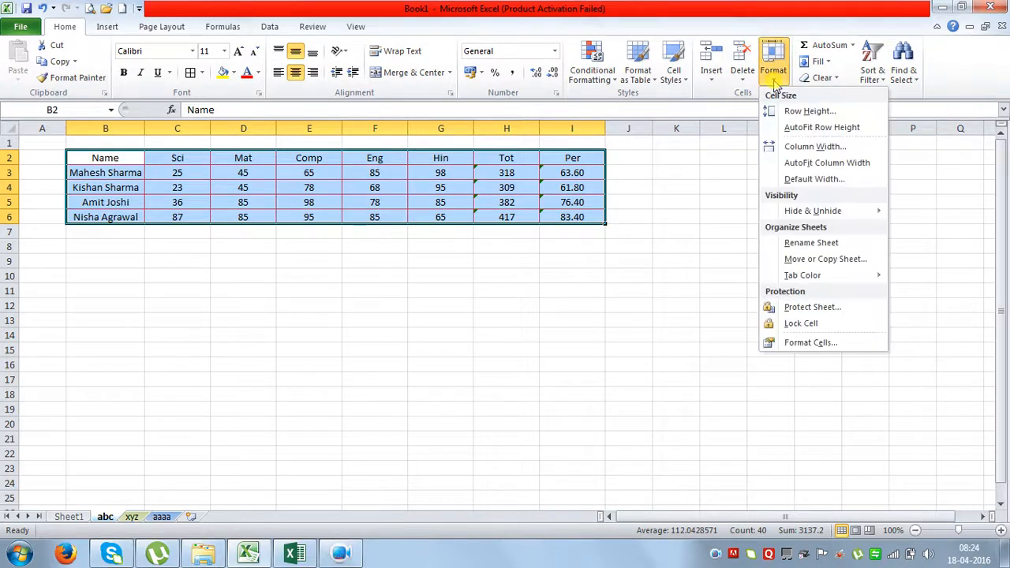
click(773, 325)
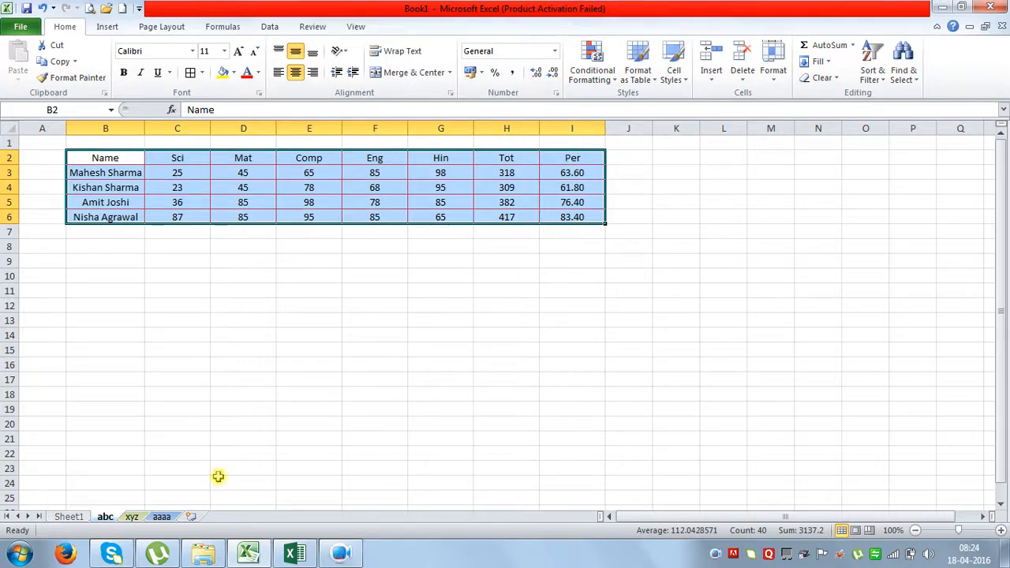
click(773, 71)
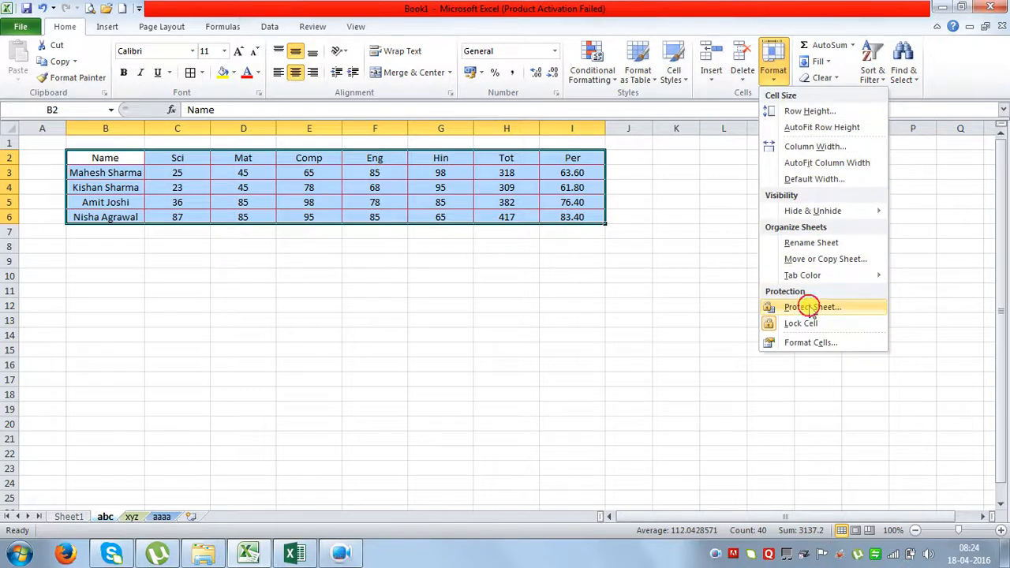
click(809, 308)
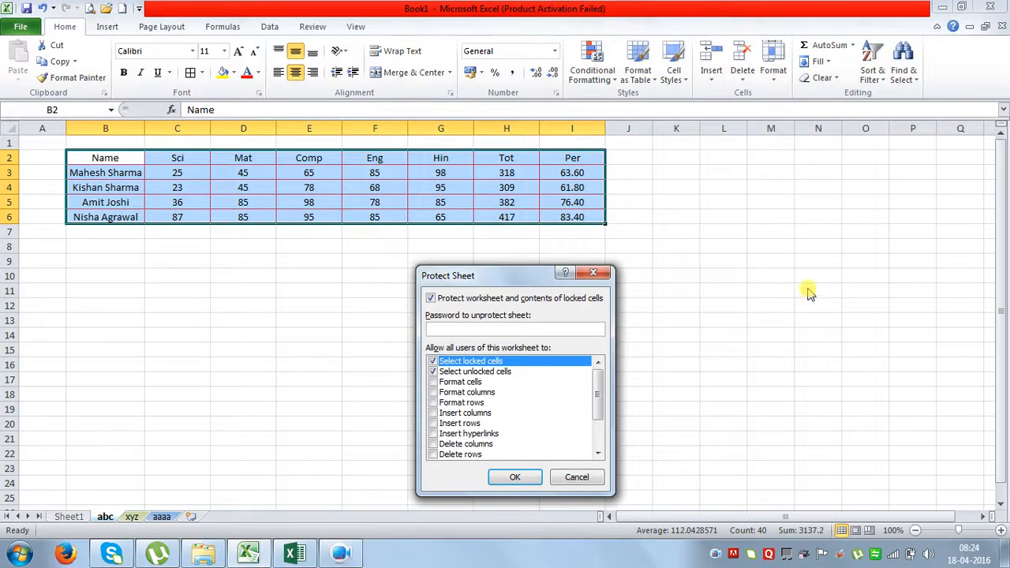
text(••••)
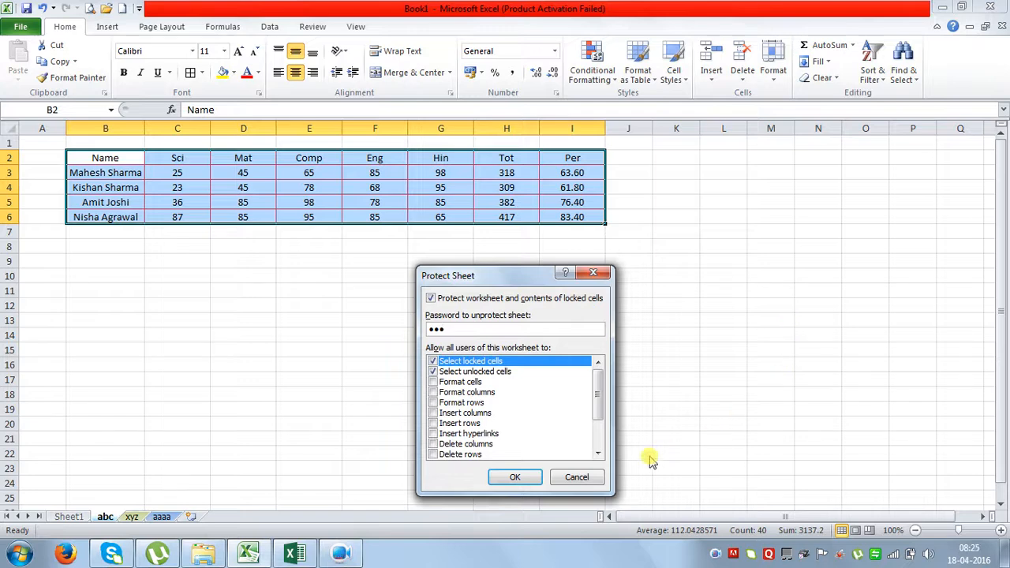
click(514, 477)
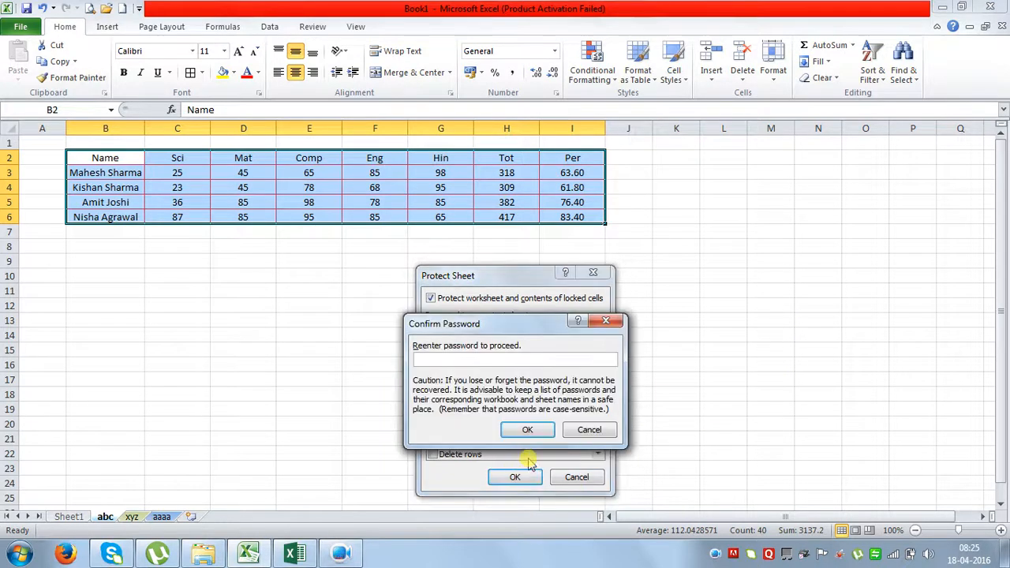
text(••••)
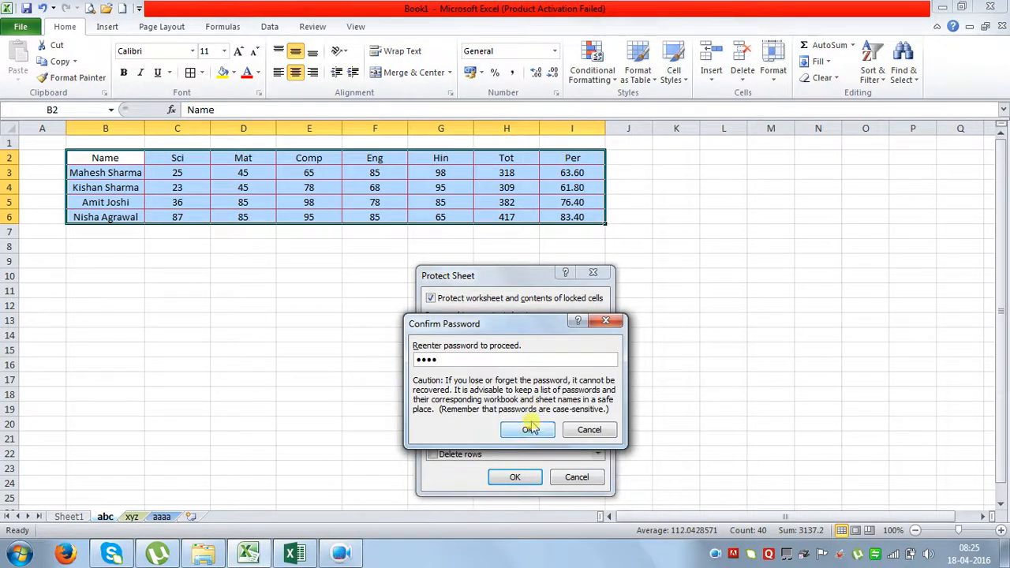
click(527, 429)
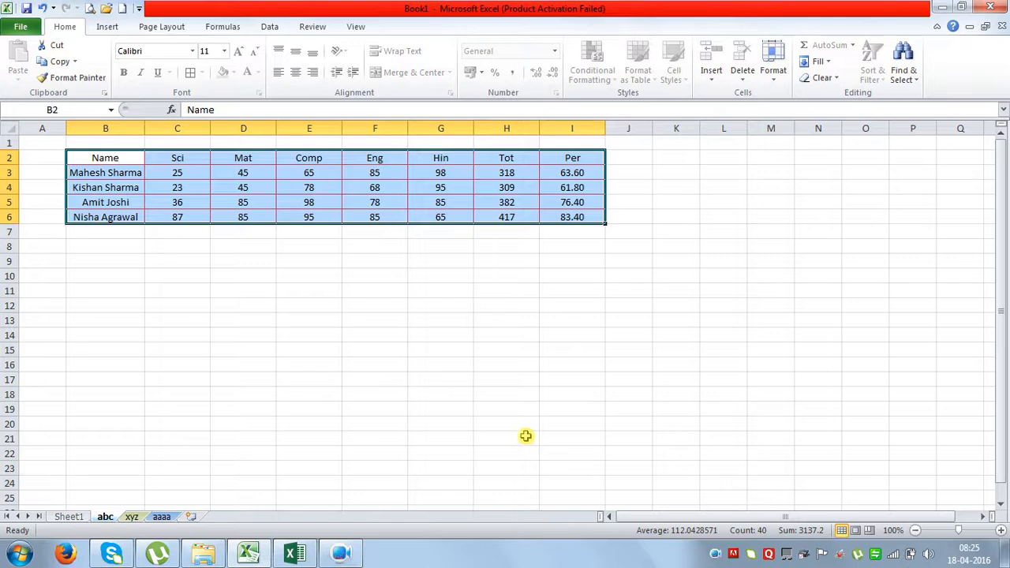
Type test words bnvn, bvnv, vbn, bvn and nvb into empty cells outside the marks table.
click(522, 292)
text(bnvn)
click(631, 336)
text(bvnv)
key(Return)
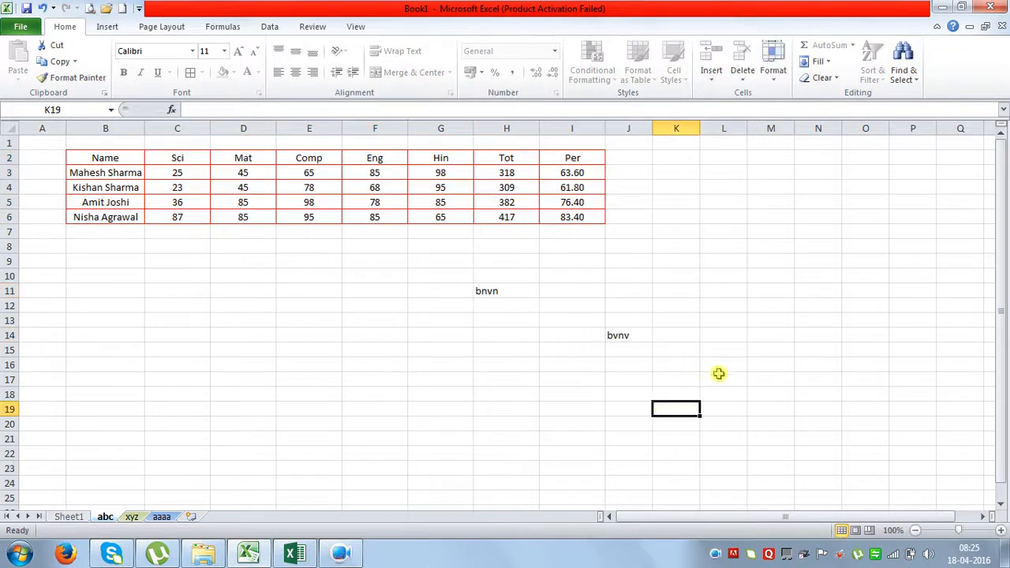
text(vbn)
click(760, 307)
text(bvn)
click(762, 393)
text(nvb)
click(521, 319)
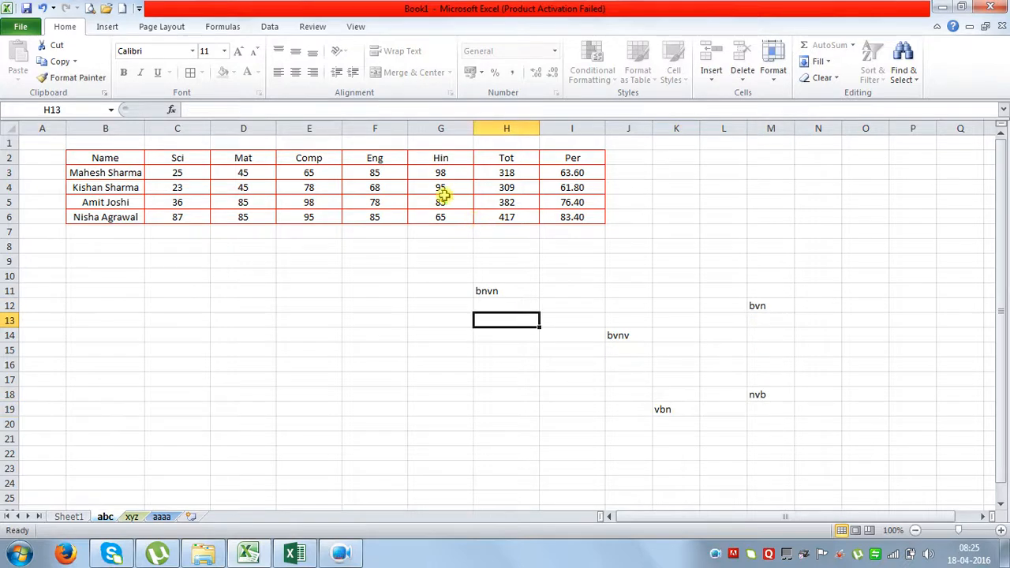
Try editing marks in G5, E4 and D3, dismissing each protected-cell warning.
double_click(440, 198)
click(507, 320)
click(309, 191)
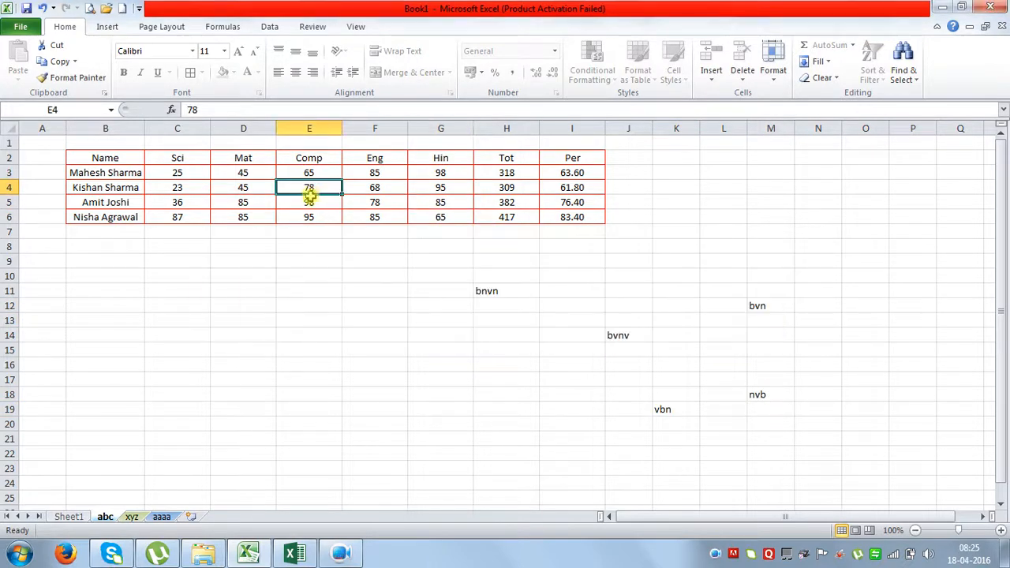
double_click(309, 192)
click(510, 319)
double_click(258, 171)
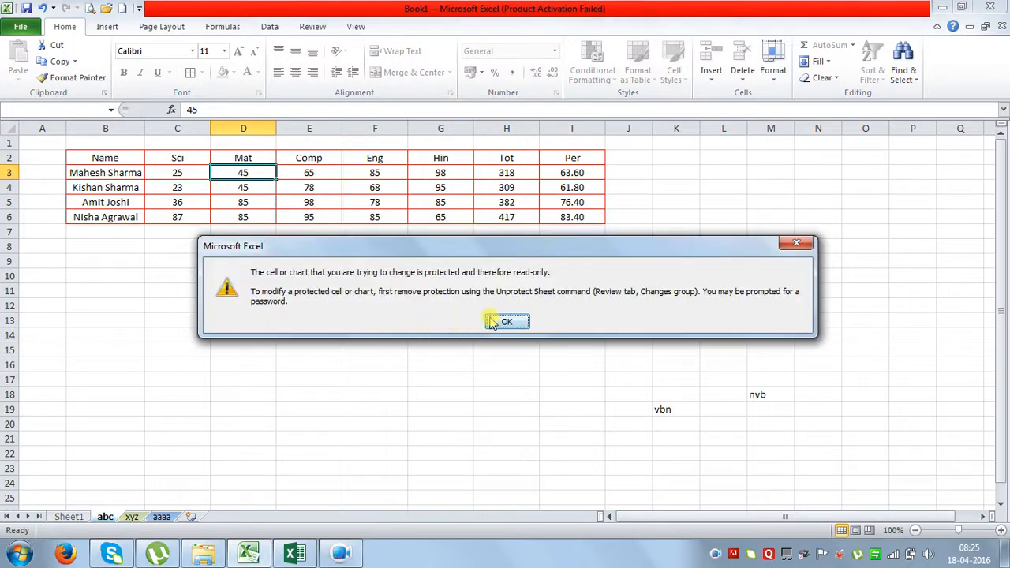
click(490, 320)
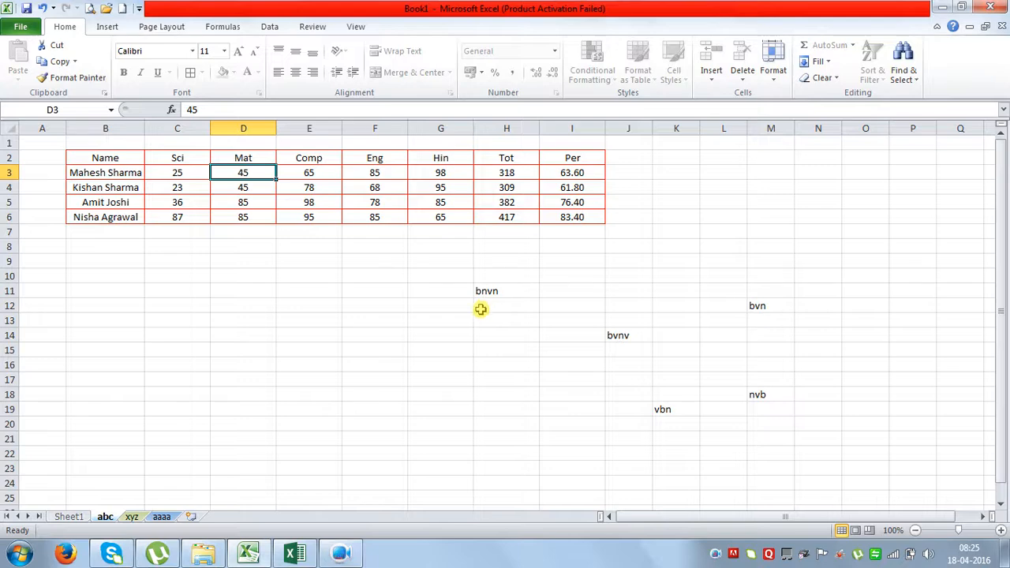
On the xyz sheet, enter 1 in D8 and fill it across D8:F11.
click(132, 517)
click(195, 246)
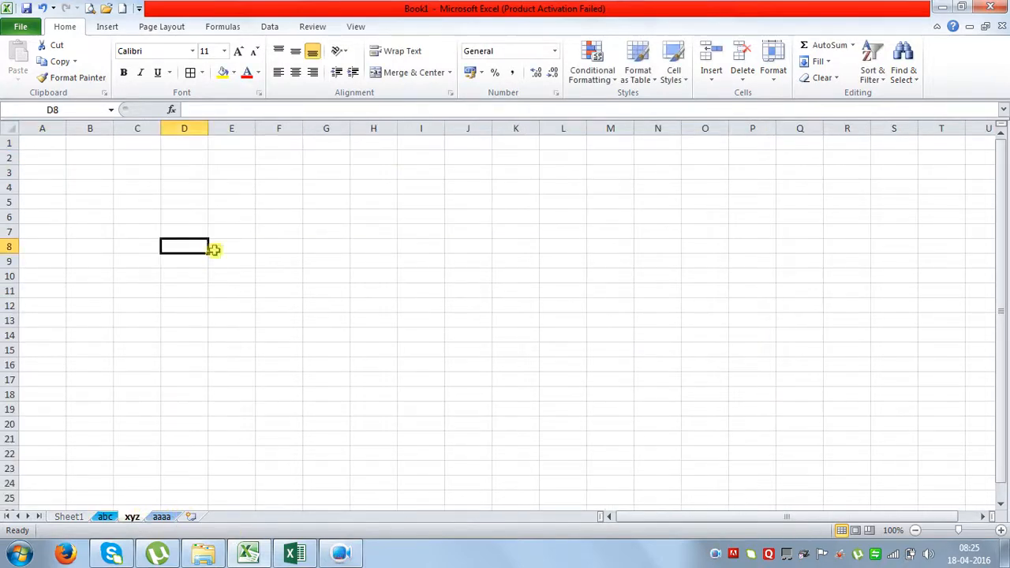
text(1)
key(ctrl+Return)
drag(210, 253, 300, 293)
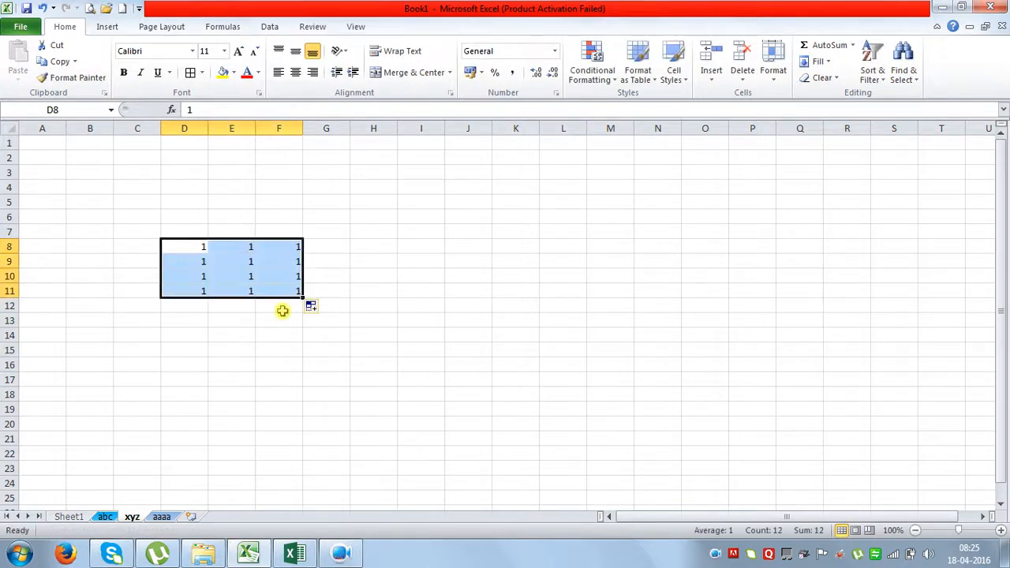
click(292, 350)
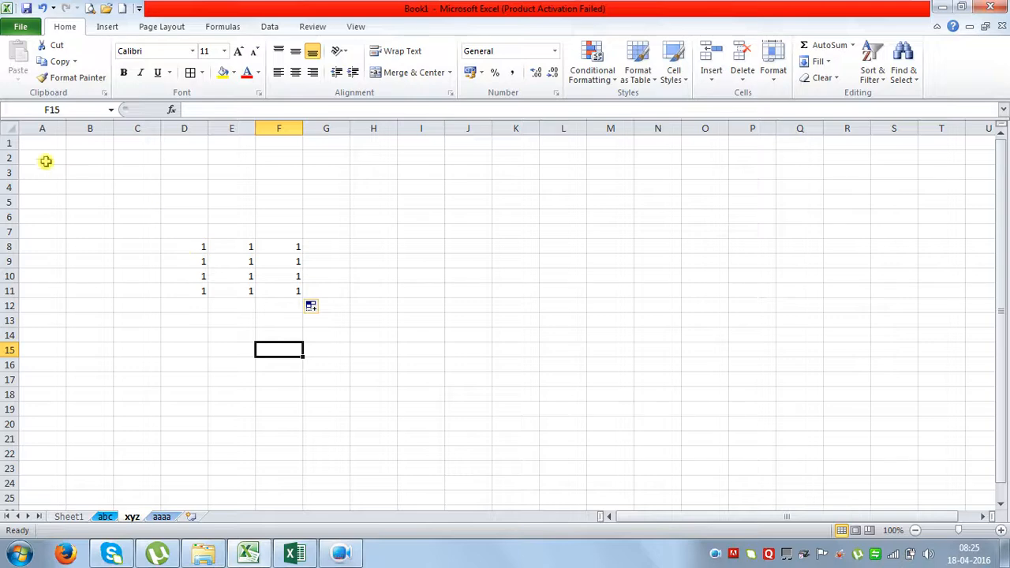
Unlock every cell on the sheet, then lock only the D8:F11 block of 1s.
click(6, 129)
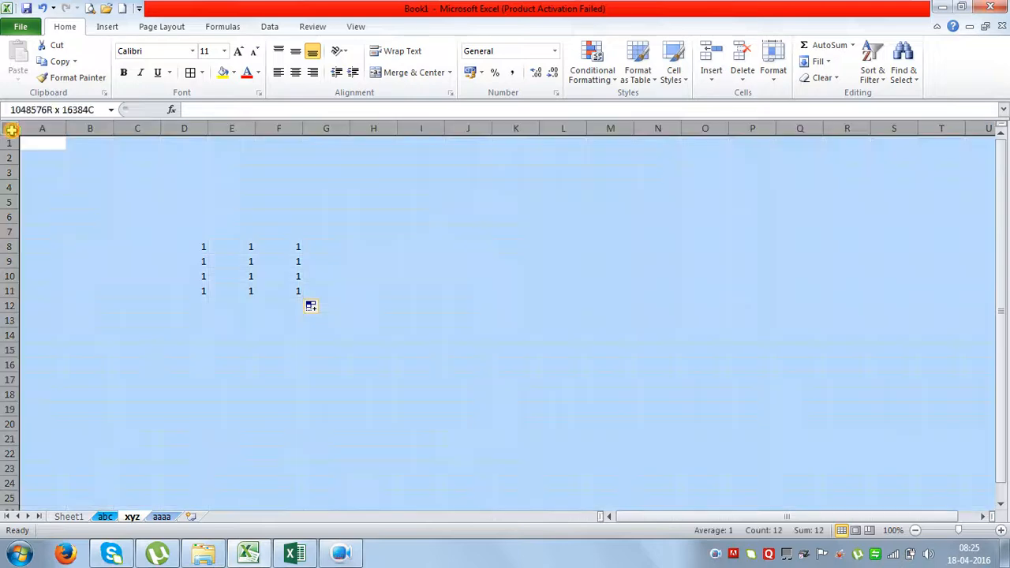
click(773, 79)
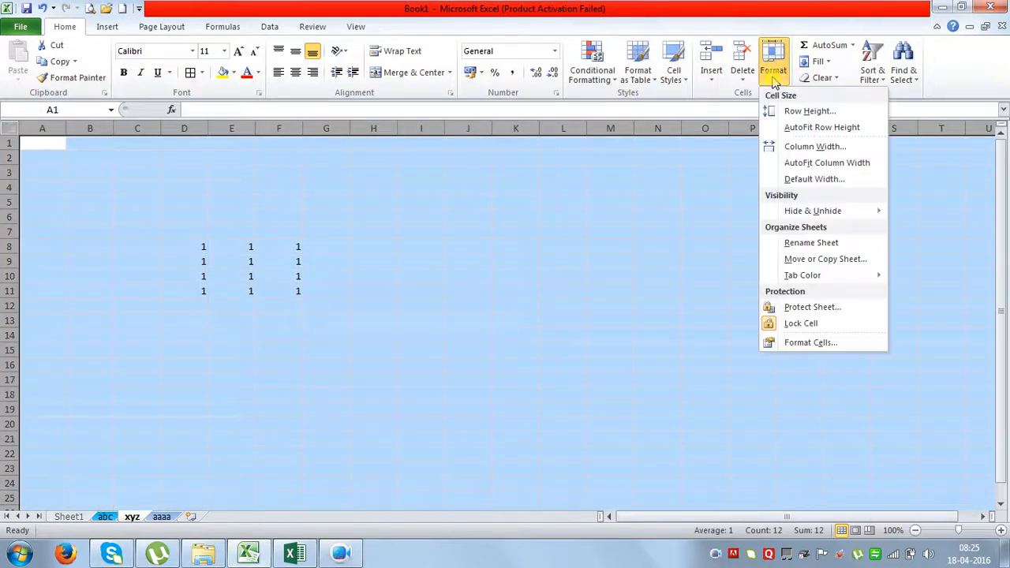
click(771, 323)
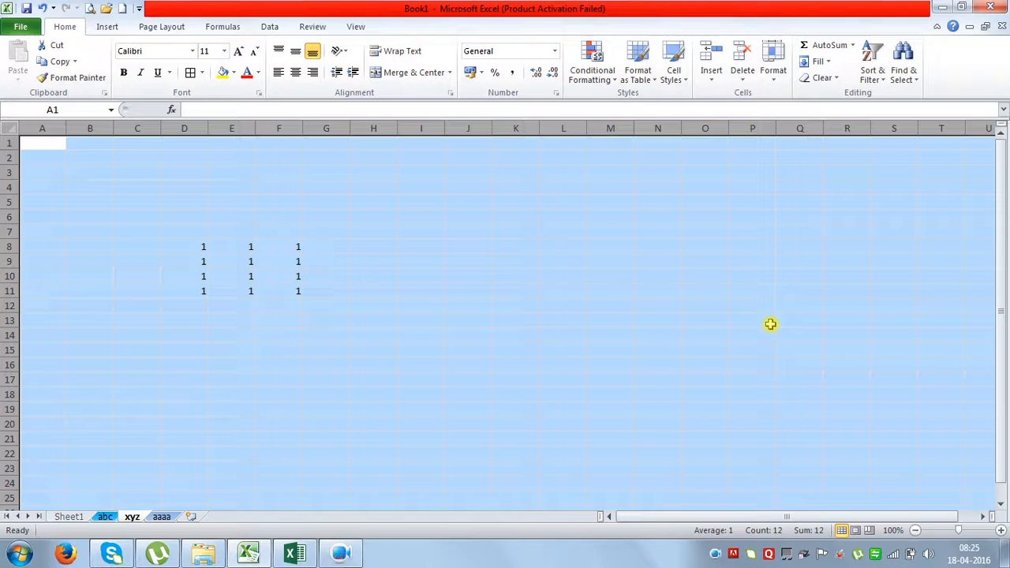
click(652, 308)
drag(196, 246, 285, 292)
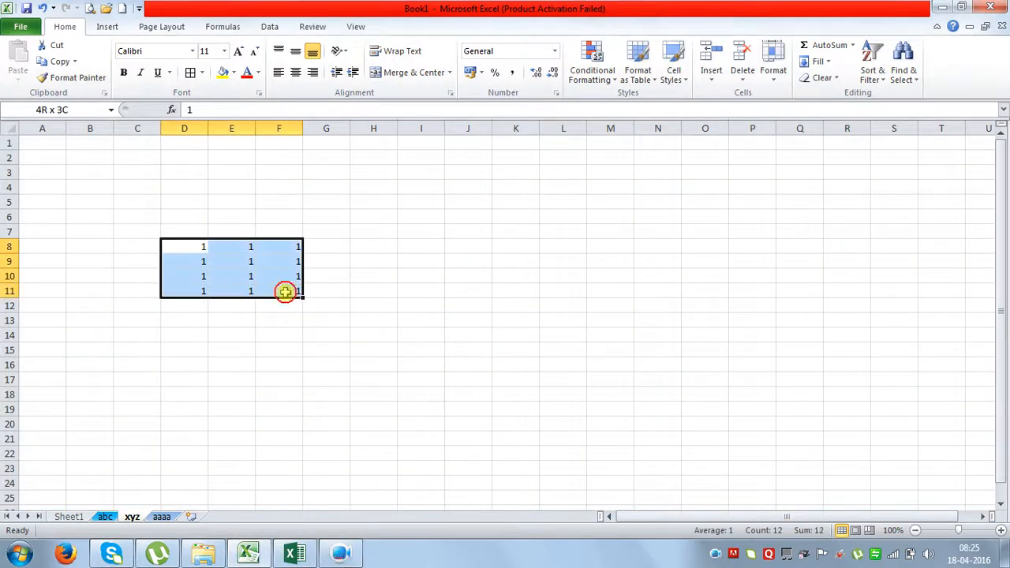
click(774, 79)
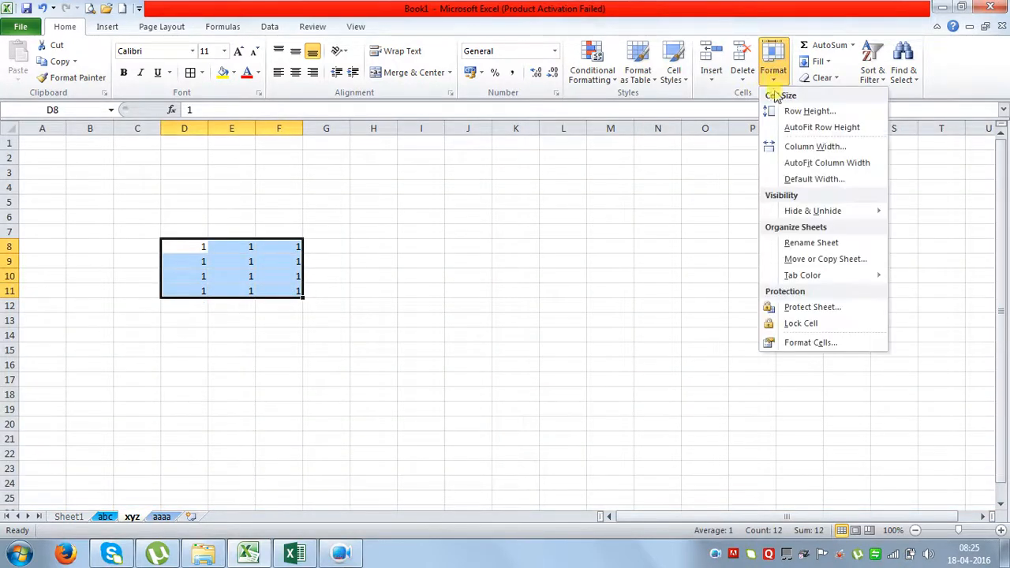
click(798, 323)
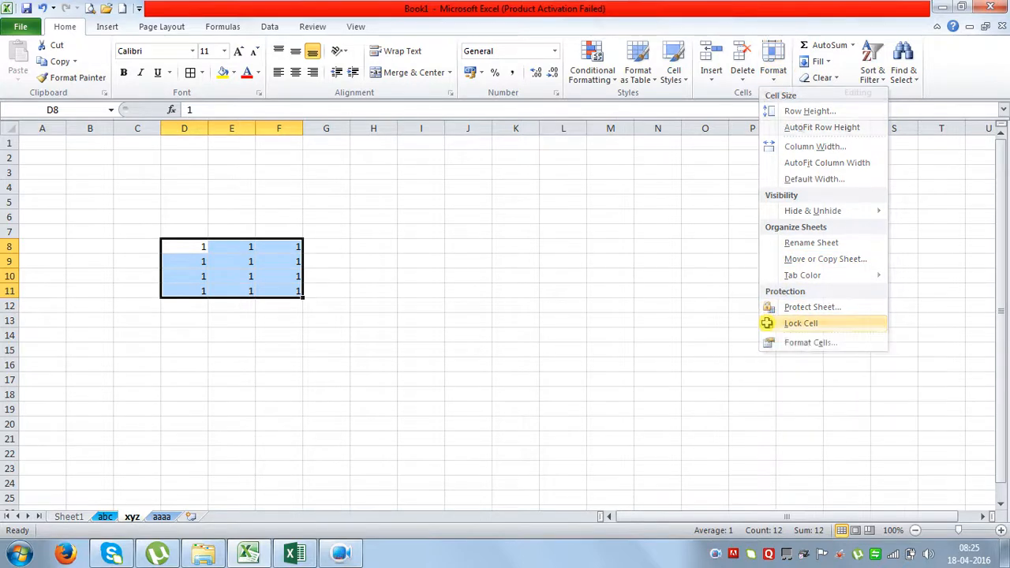
click(386, 298)
click(773, 59)
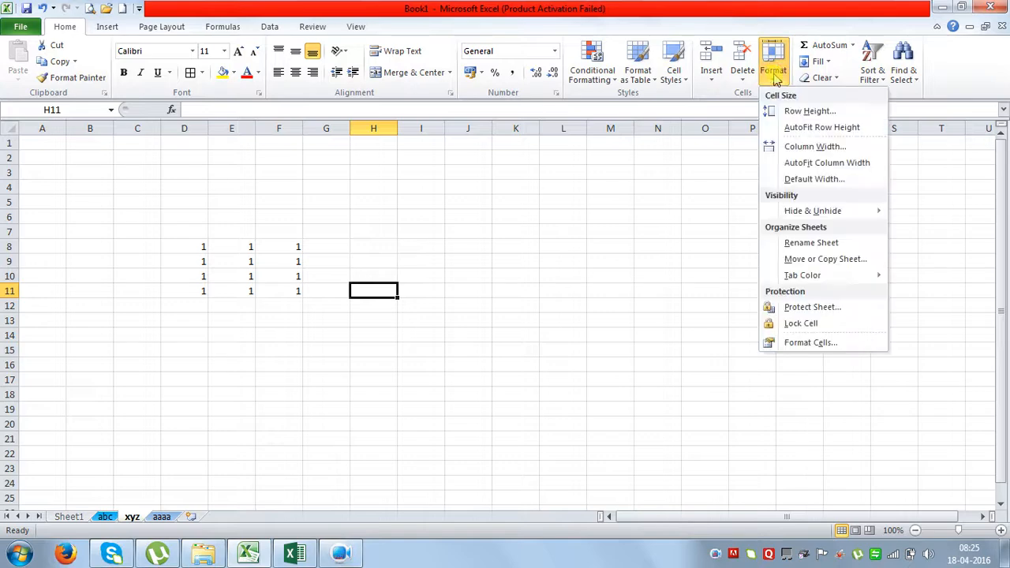
Protect the xyz sheet with a password, entering it twice to confirm.
click(797, 308)
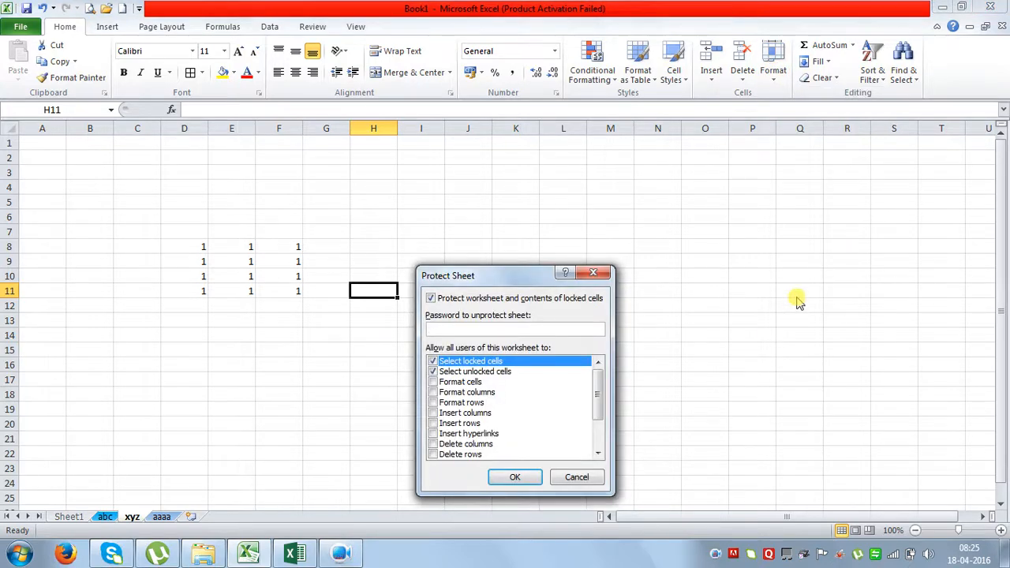
text(1234)
click(515, 477)
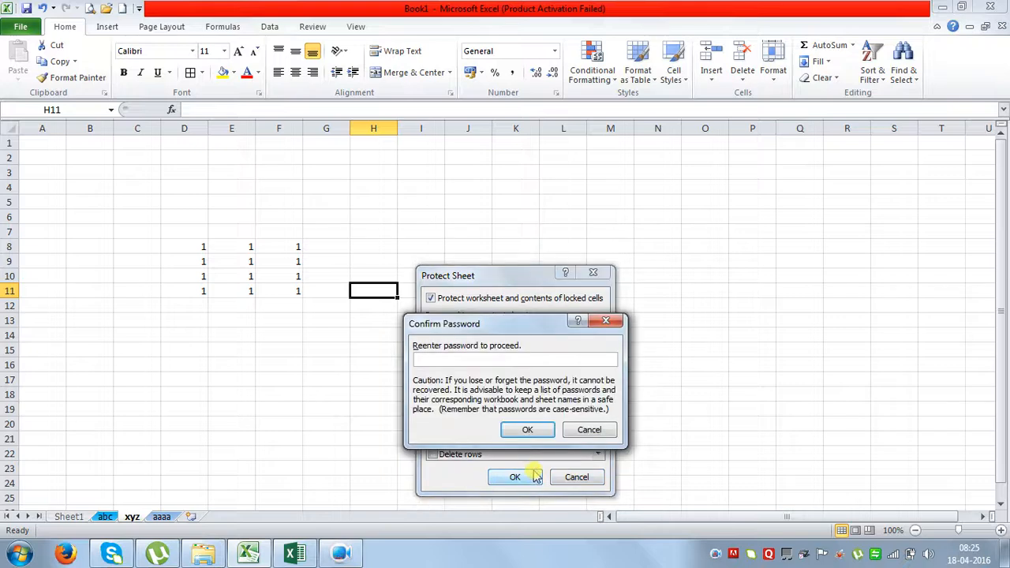
text(1234)
click(529, 428)
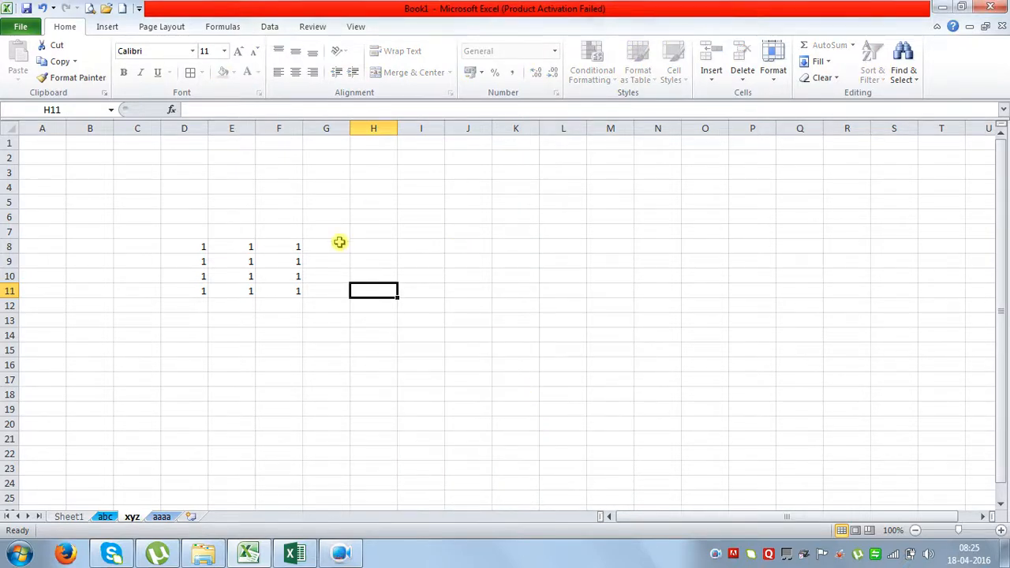
Verify E9 is read-only, then type vbcvb, vcbcvb, bcvb and cvb into empty cells K16, L18, N16, O10.
click(249, 267)
key(v)
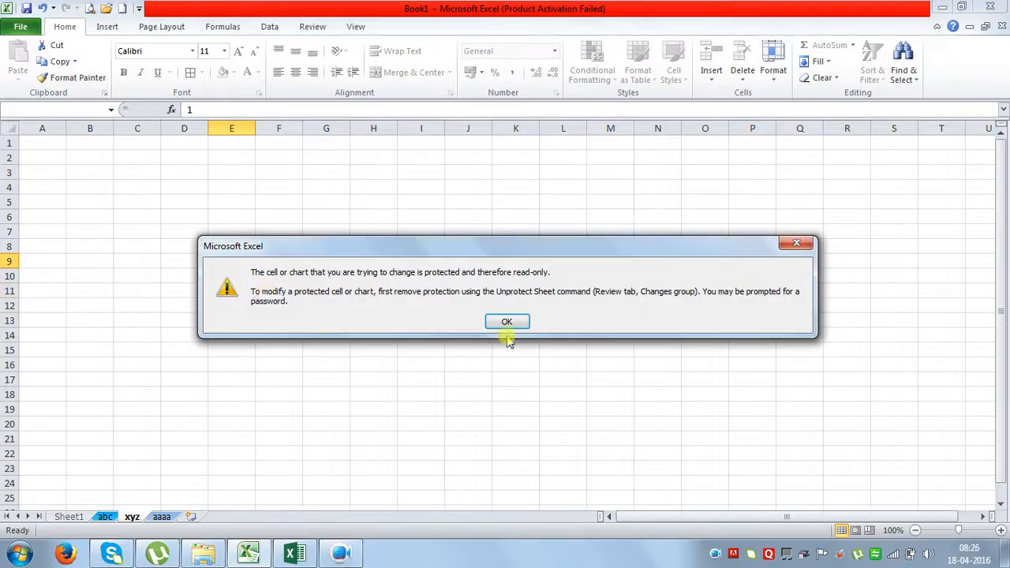
click(510, 320)
click(505, 360)
text(vbcvb)
click(560, 394)
text(vcbcvb)
click(651, 364)
text(bcvb)
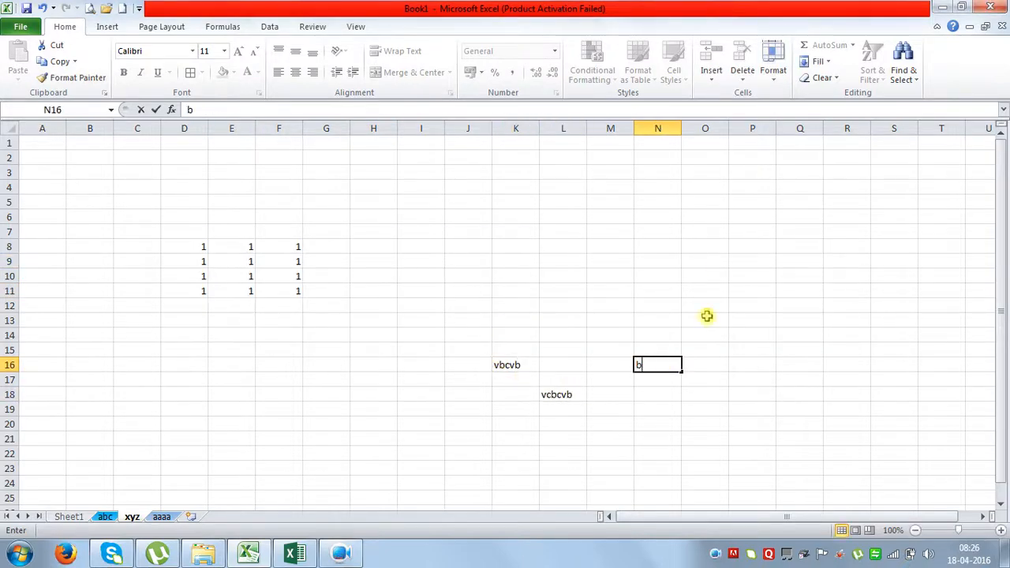
click(710, 276)
text(cvb)
click(732, 407)
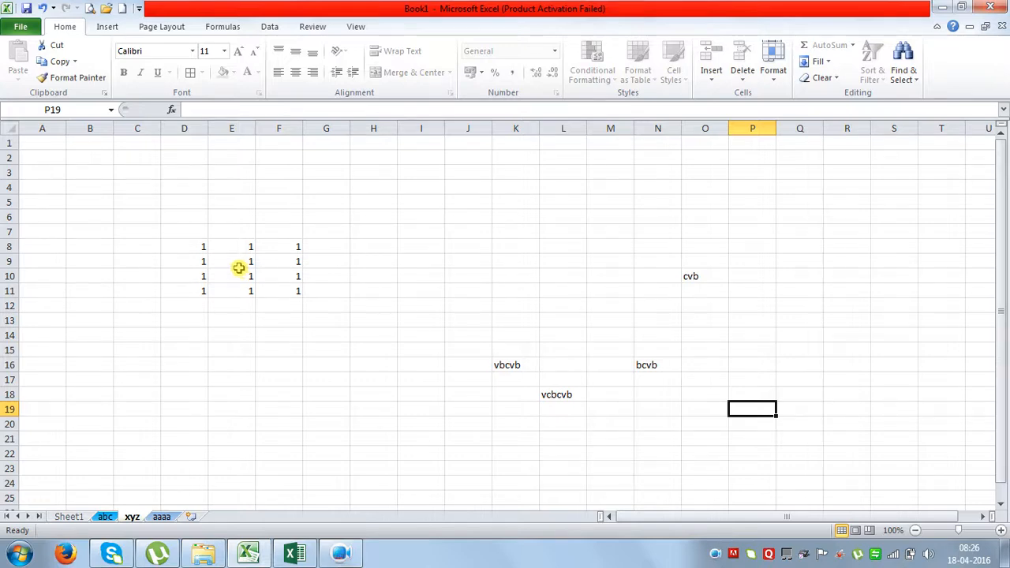
Delete the xyz sheet from its tab menu and confirm the deletion.
right_click(131, 515)
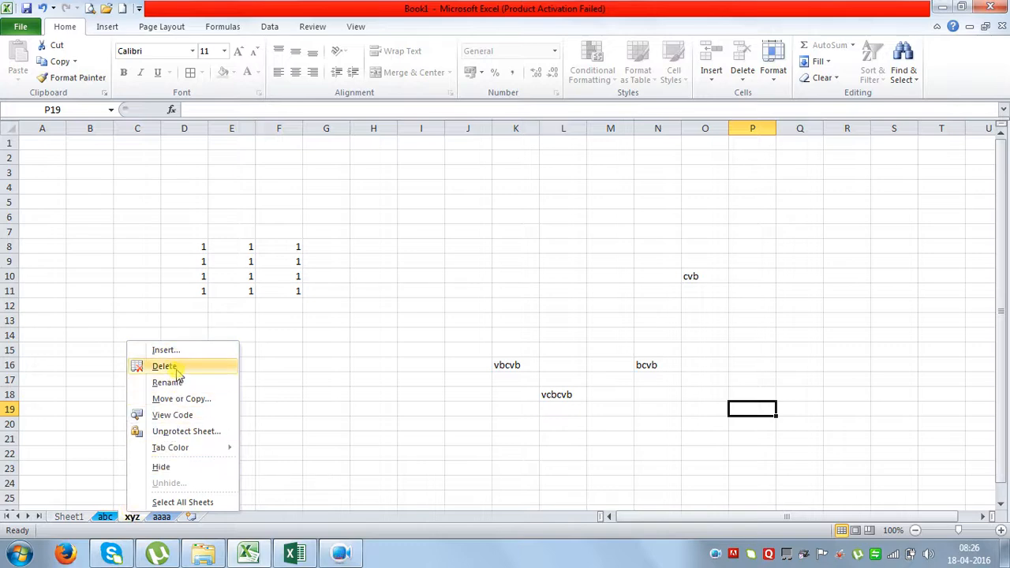
click(162, 365)
click(472, 314)
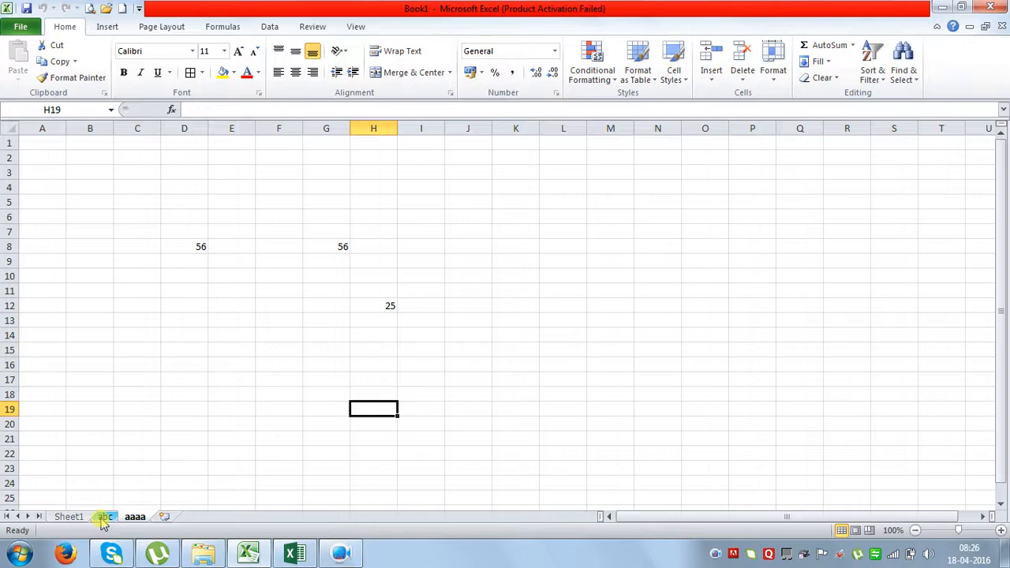
Switch to the abc sheet and unprotect it by entering its sheet password.
right_click(135, 517)
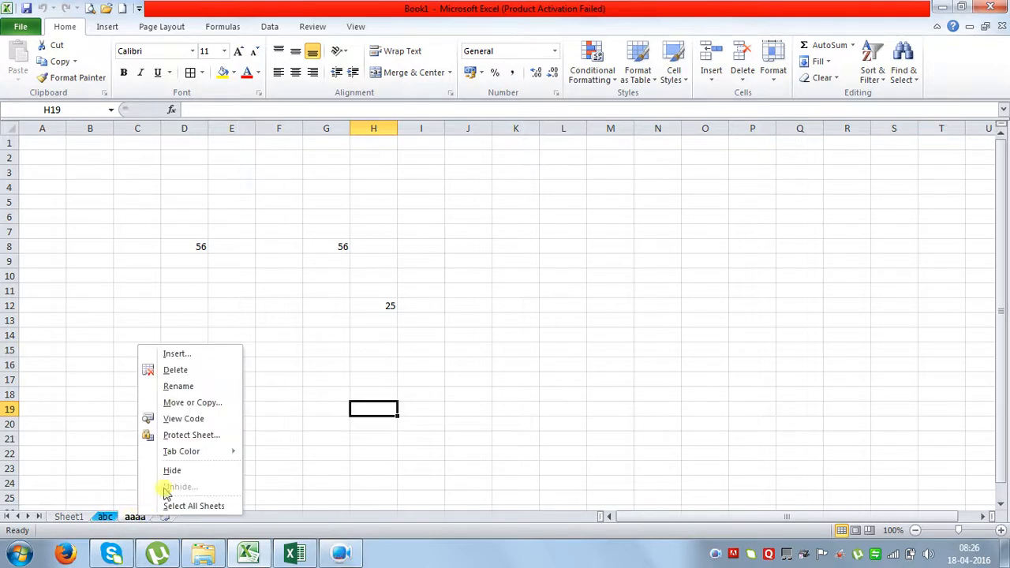
click(105, 516)
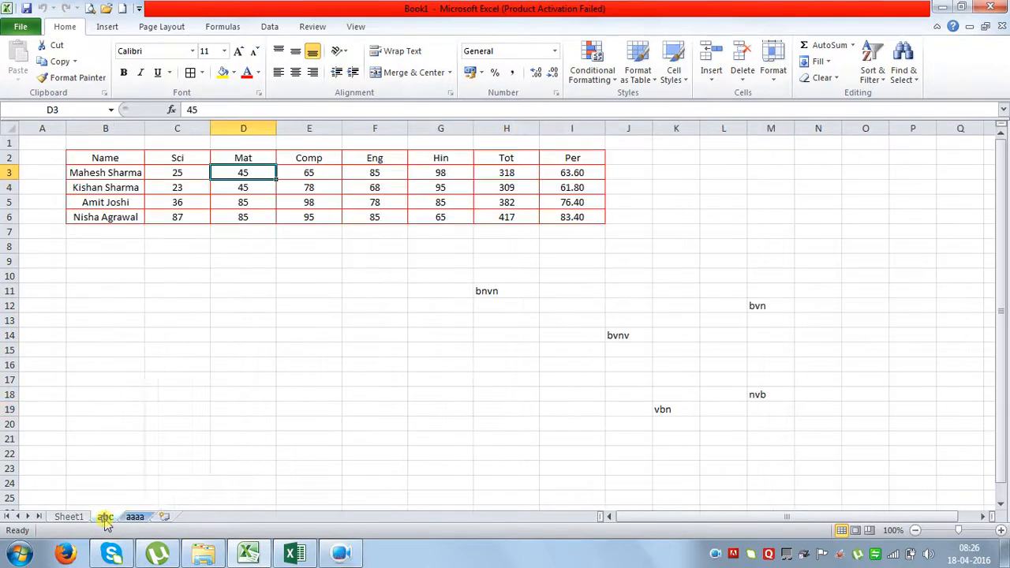
right_click(105, 519)
click(131, 435)
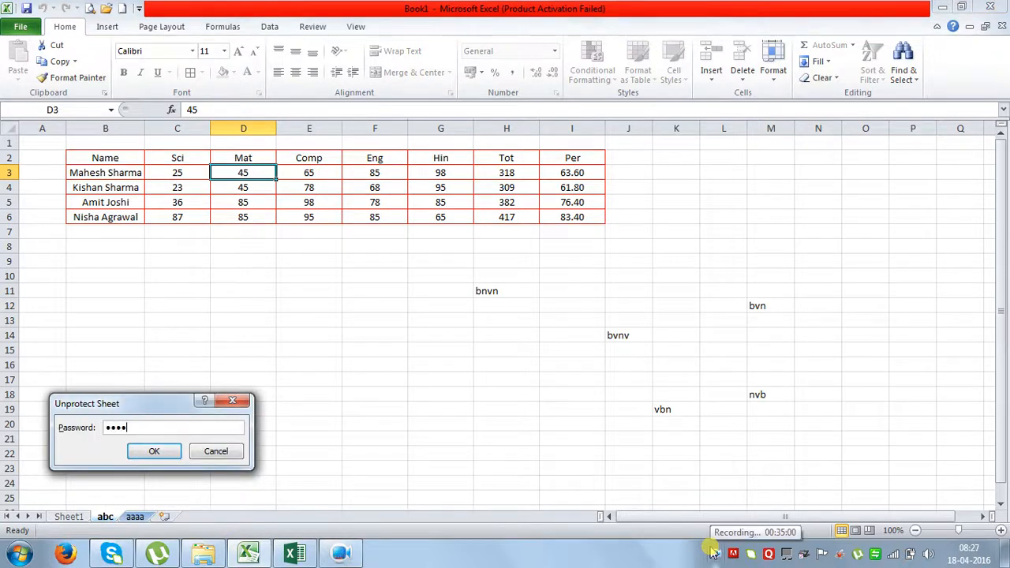
key(Return)
click(478, 409)
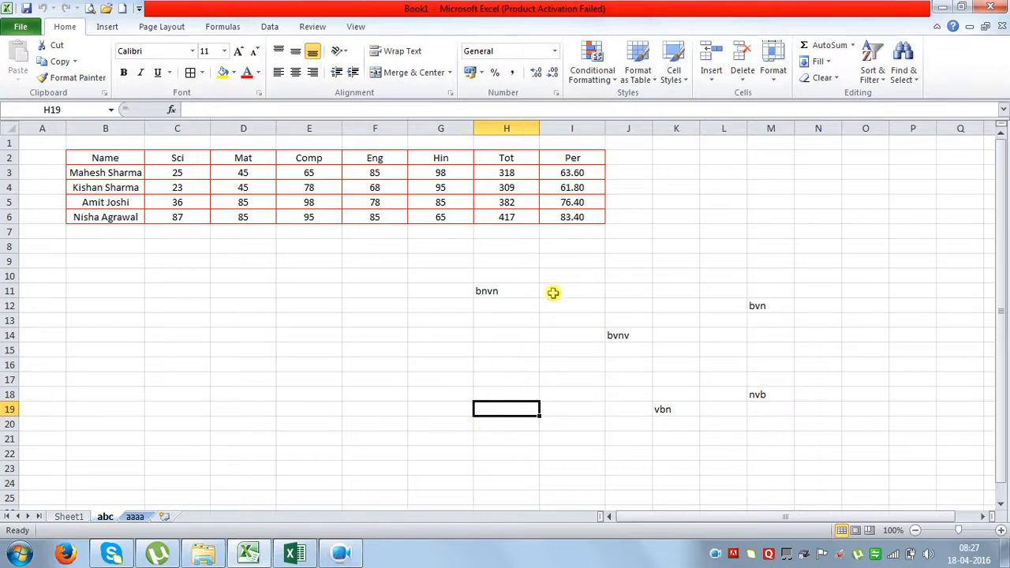
Set the column width of columns C through I to 10.
click(772, 79)
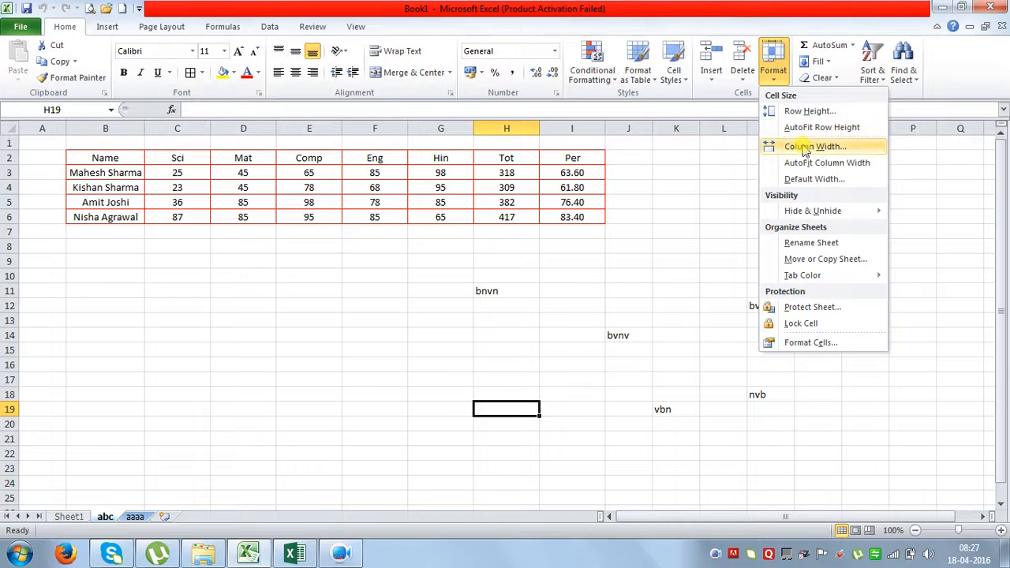
click(214, 316)
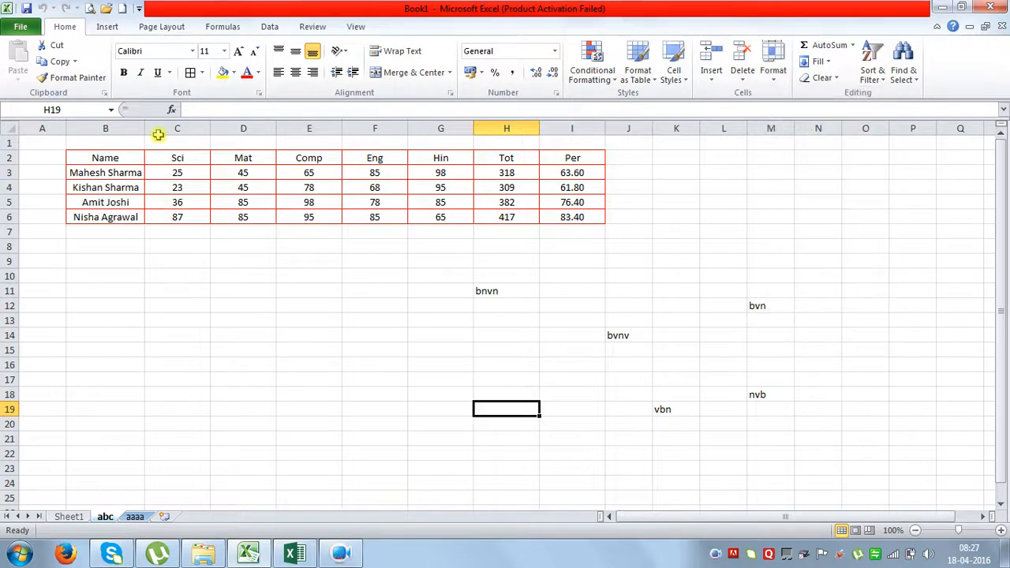
drag(164, 128, 568, 128)
click(773, 69)
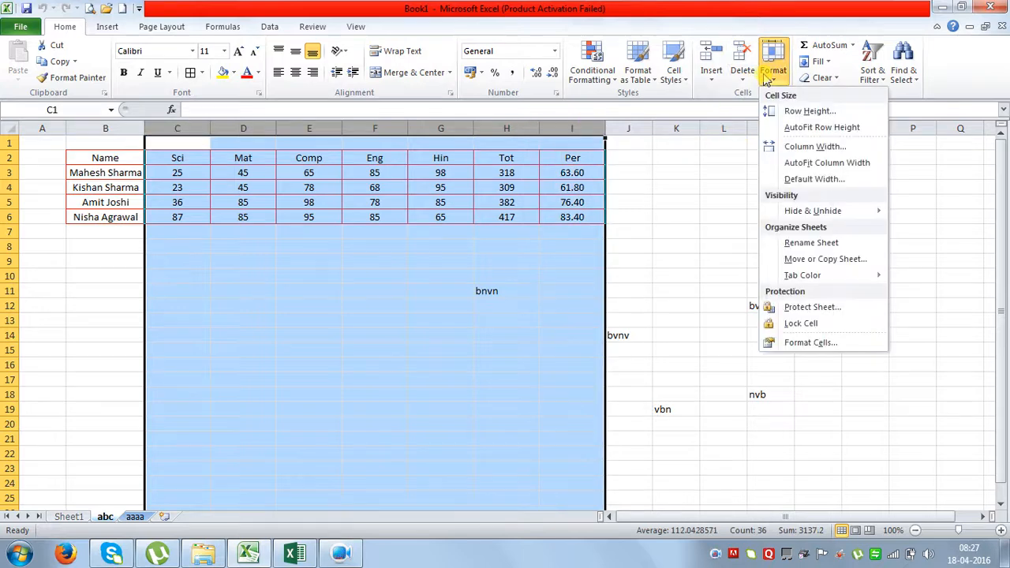
click(819, 148)
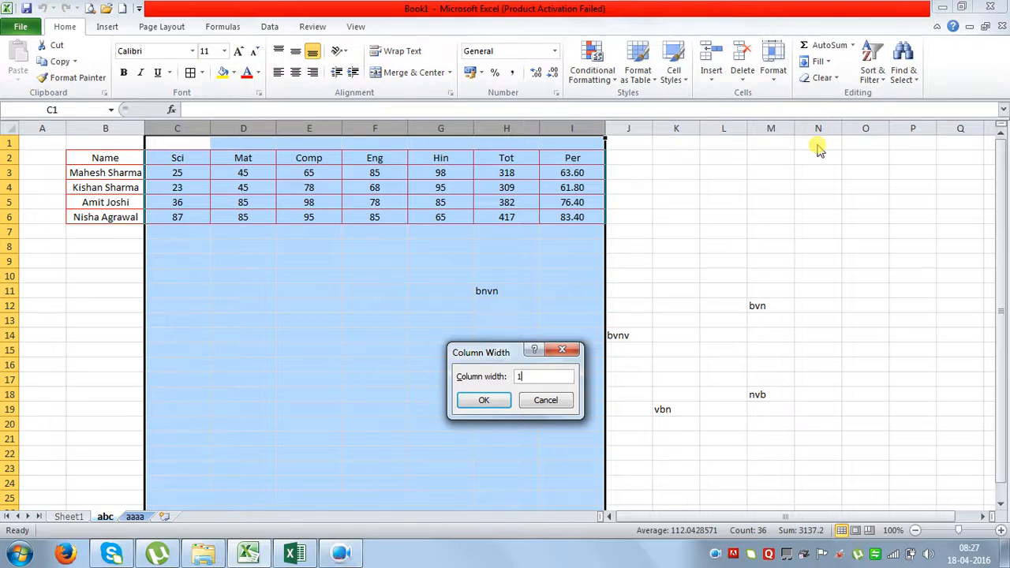
key(Return)
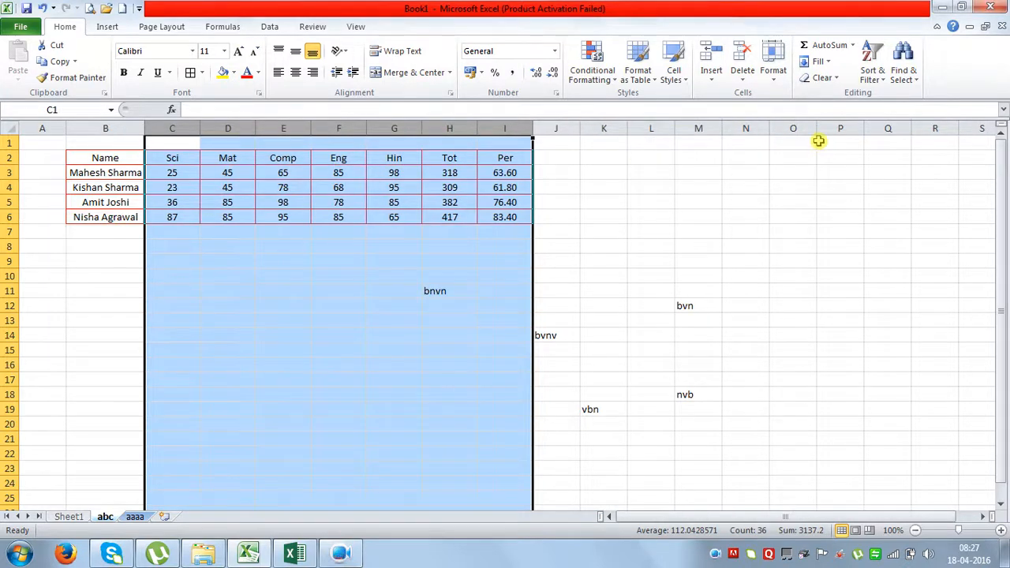
Look through the Format options without choosing any, then select B1:E2 and deselect it.
click(775, 79)
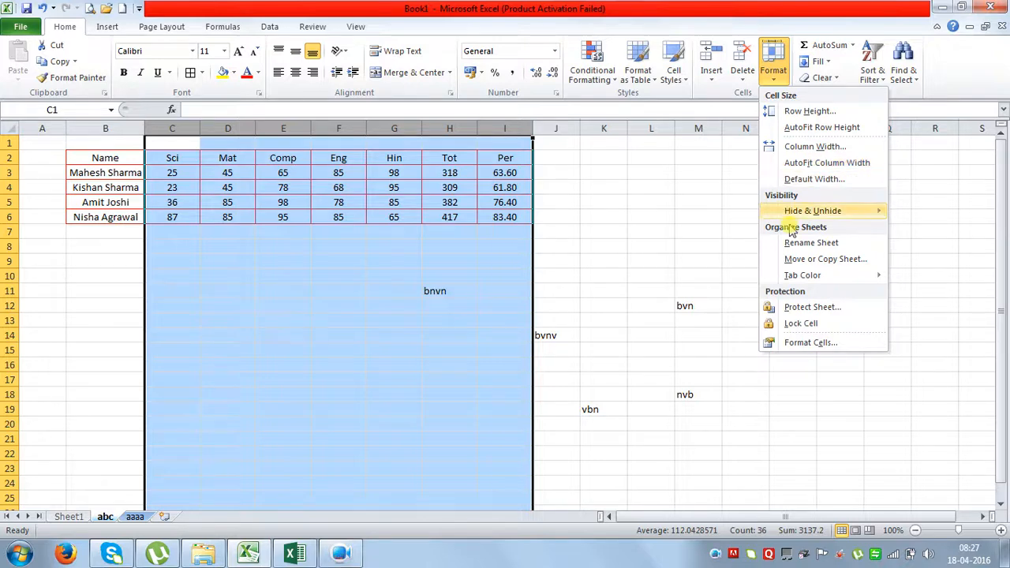
mouse_move(798, 221)
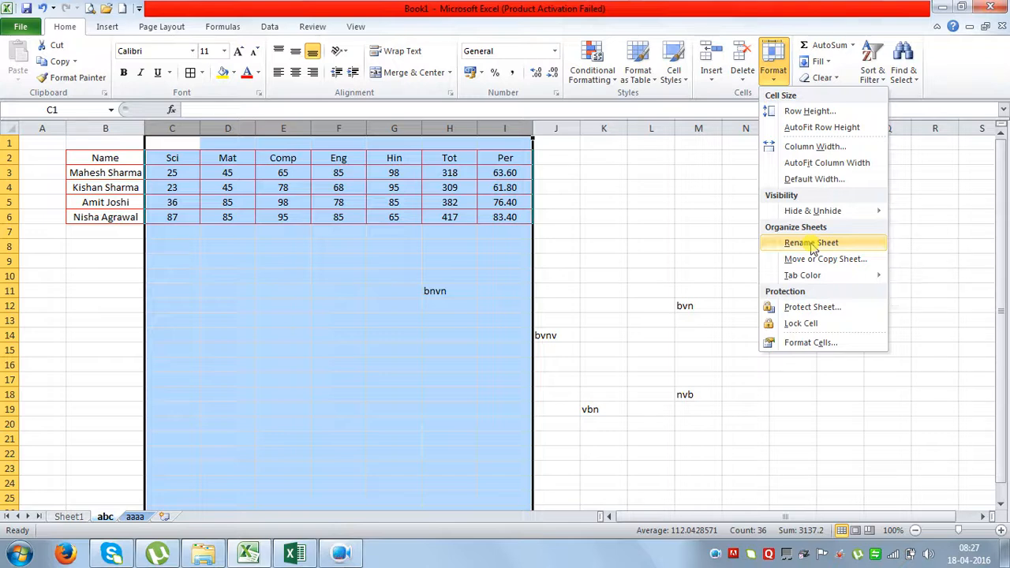
mouse_move(816, 285)
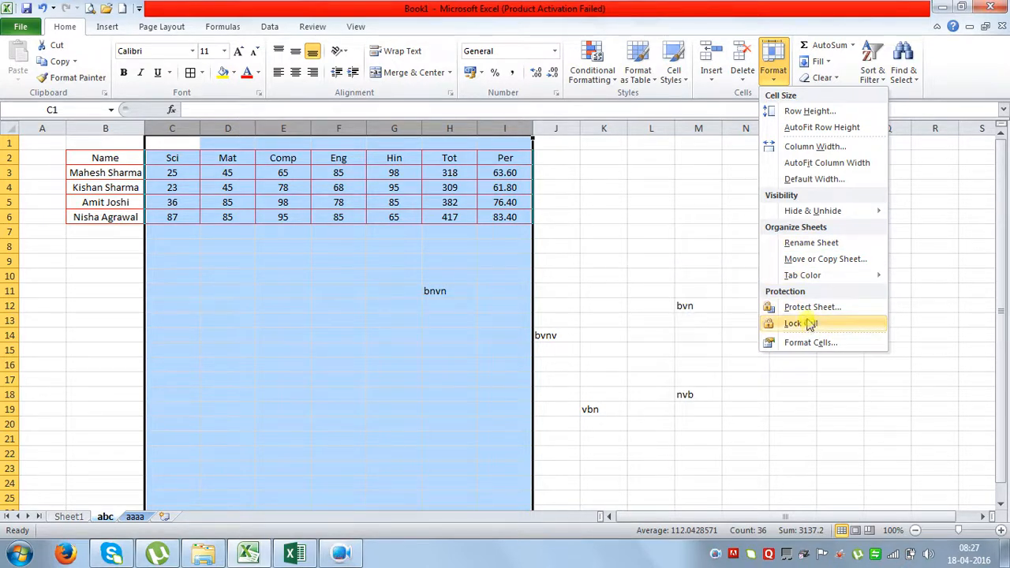
click(451, 340)
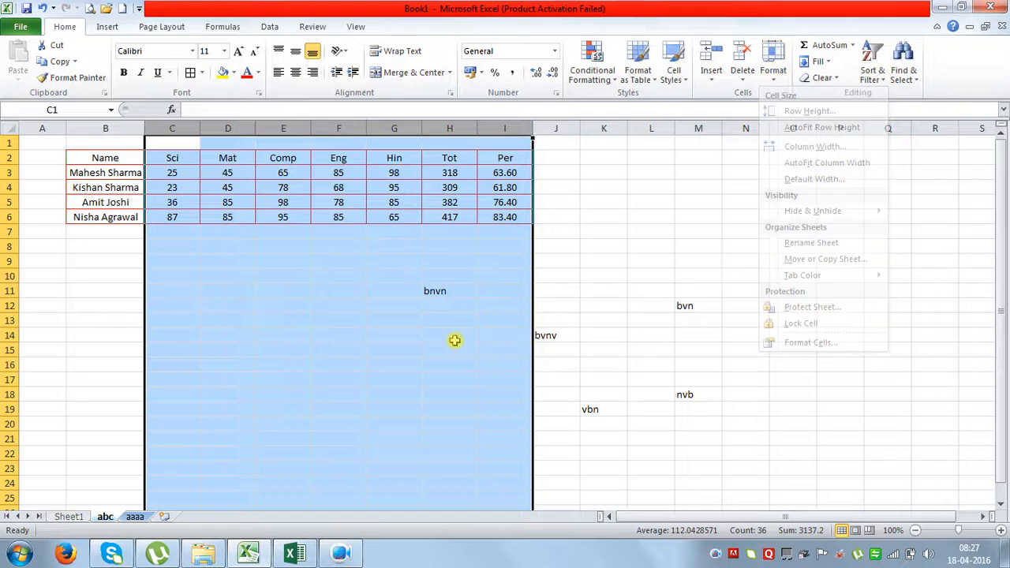
click(92, 371)
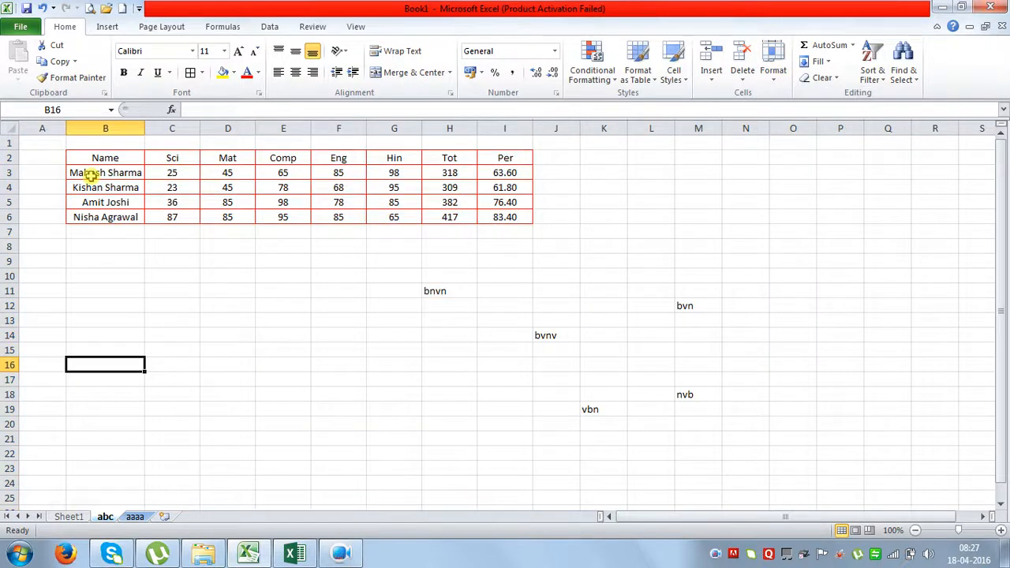
click(125, 146)
drag(125, 146, 282, 160)
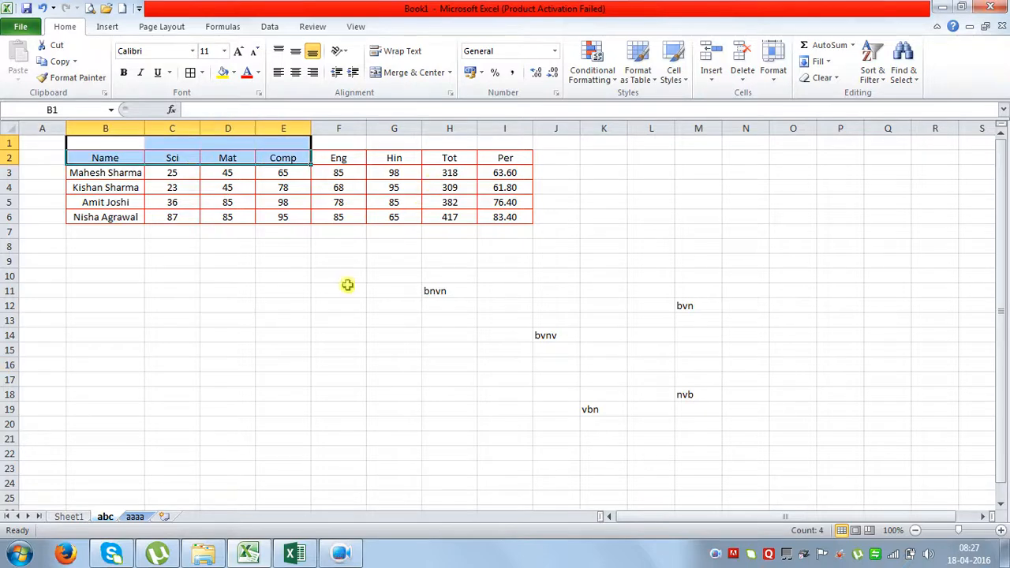
click(323, 332)
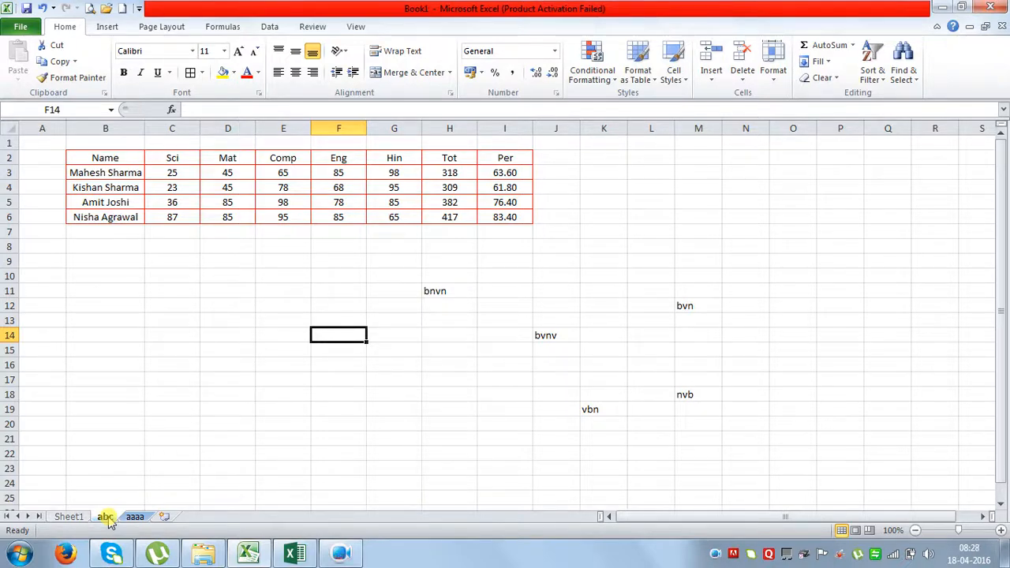
drag(108, 520, 138, 521)
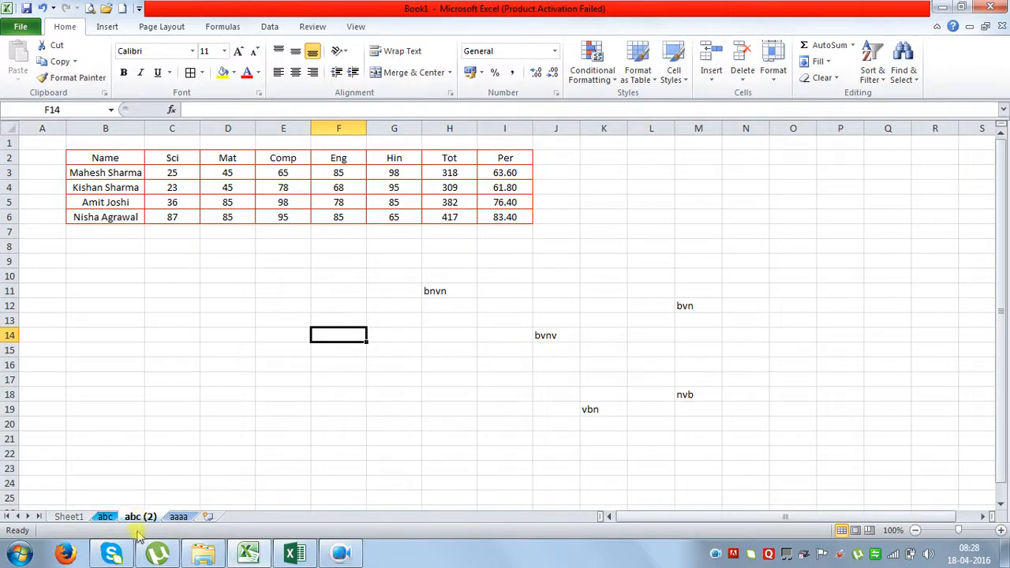
click(108, 519)
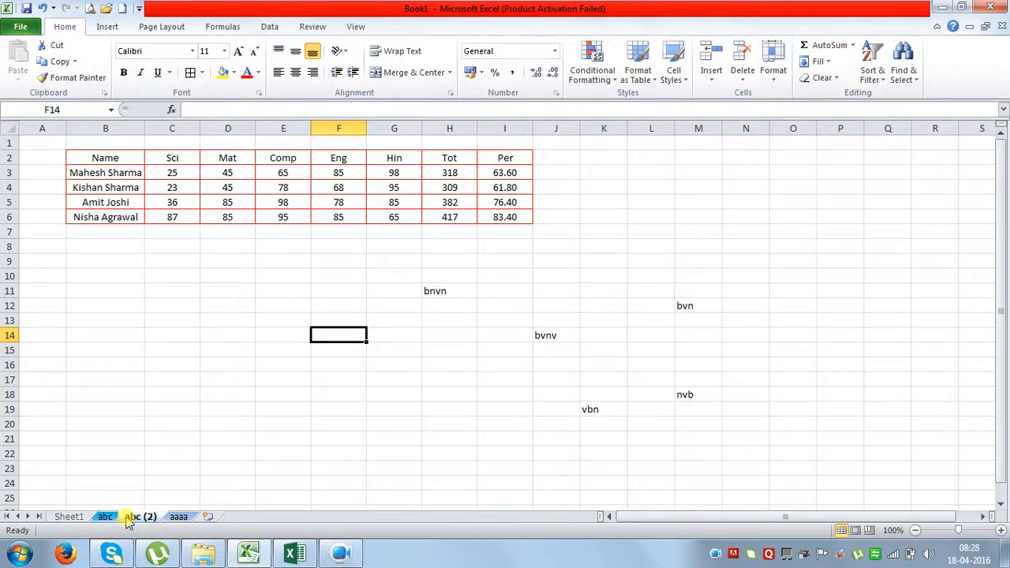
click(149, 519)
double_click(149, 519)
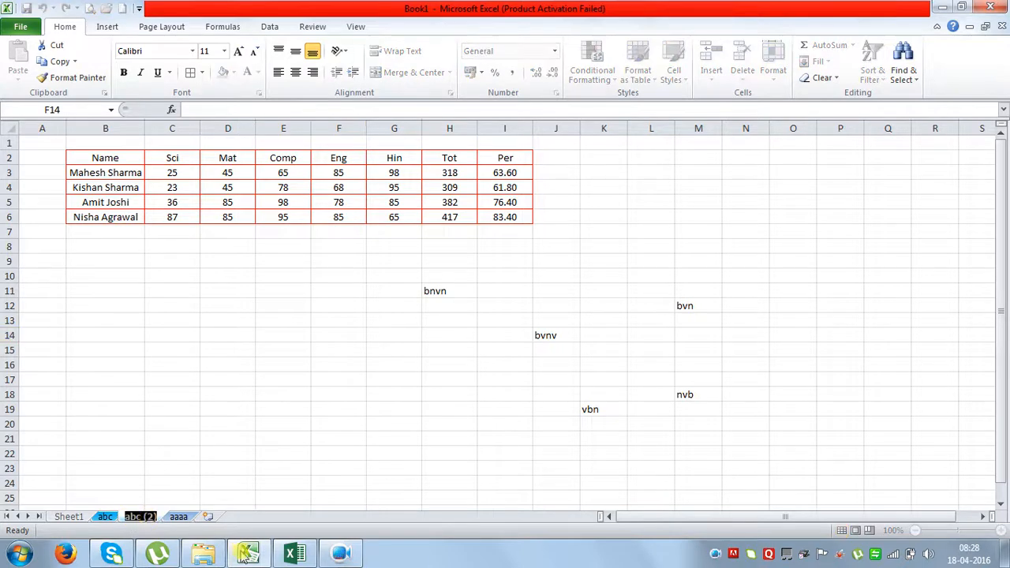
text(www)
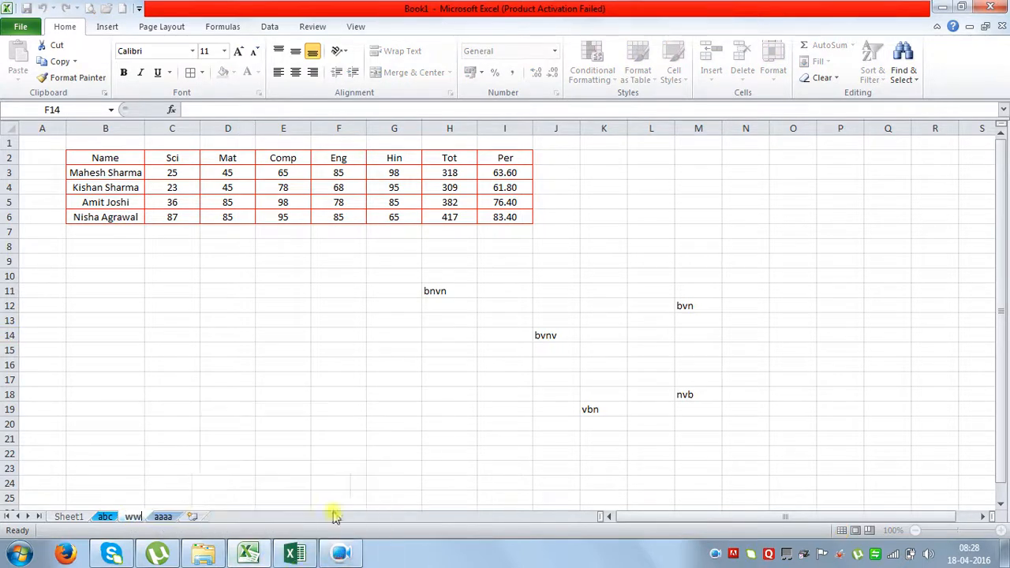
click(272, 321)
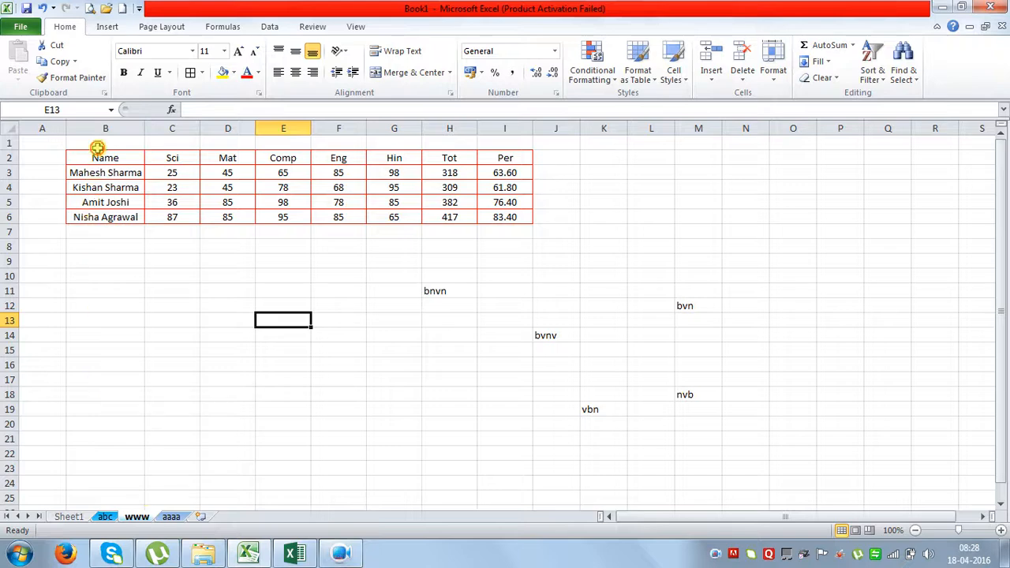
Copy the marks table B2:I6 twice, placing the copies at D13:K17 and C19:J23.
drag(97, 147, 502, 219)
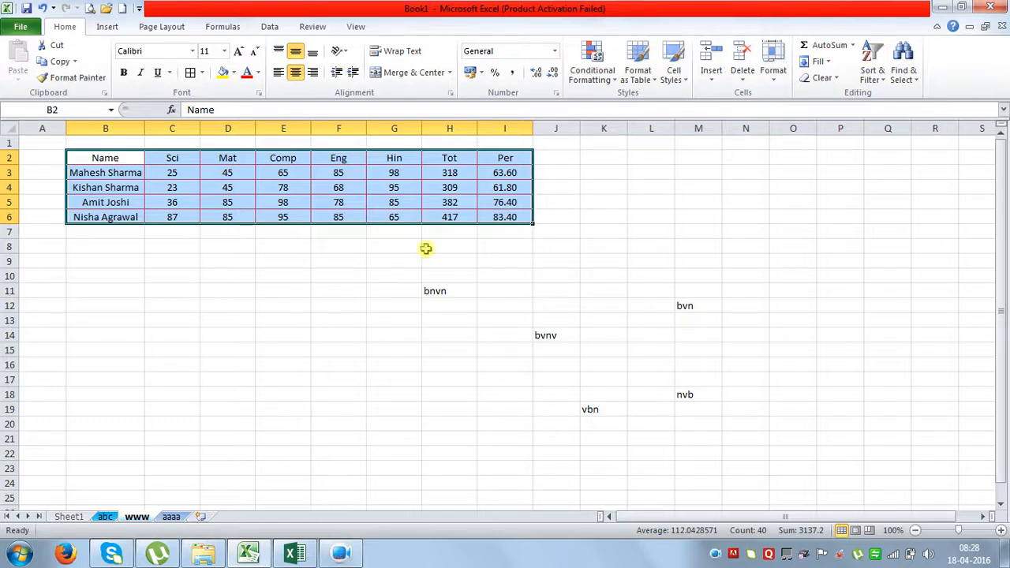
ctrl+drag(404, 221, 823, 249)
click(842, 323)
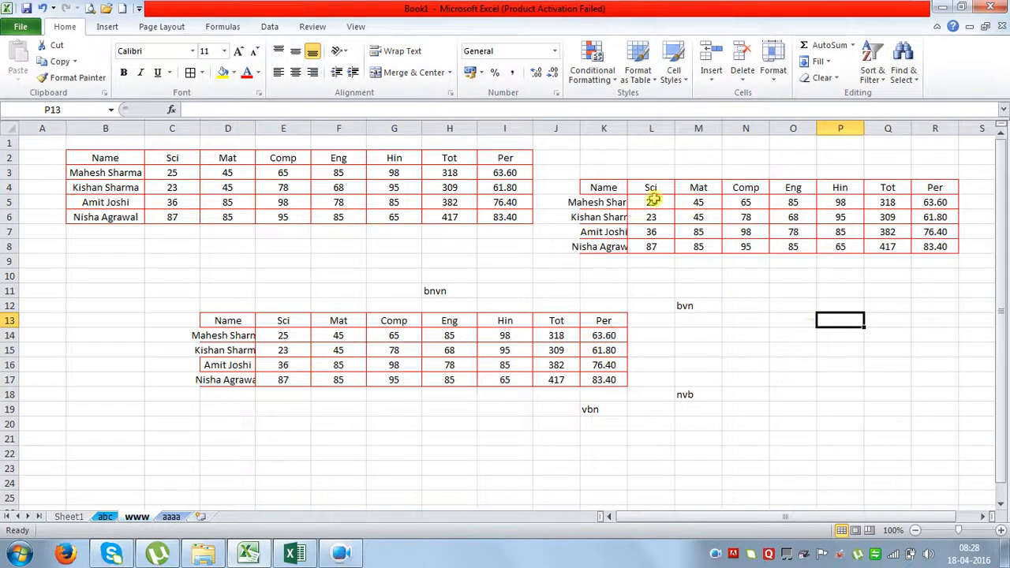
drag(606, 187, 533, 475)
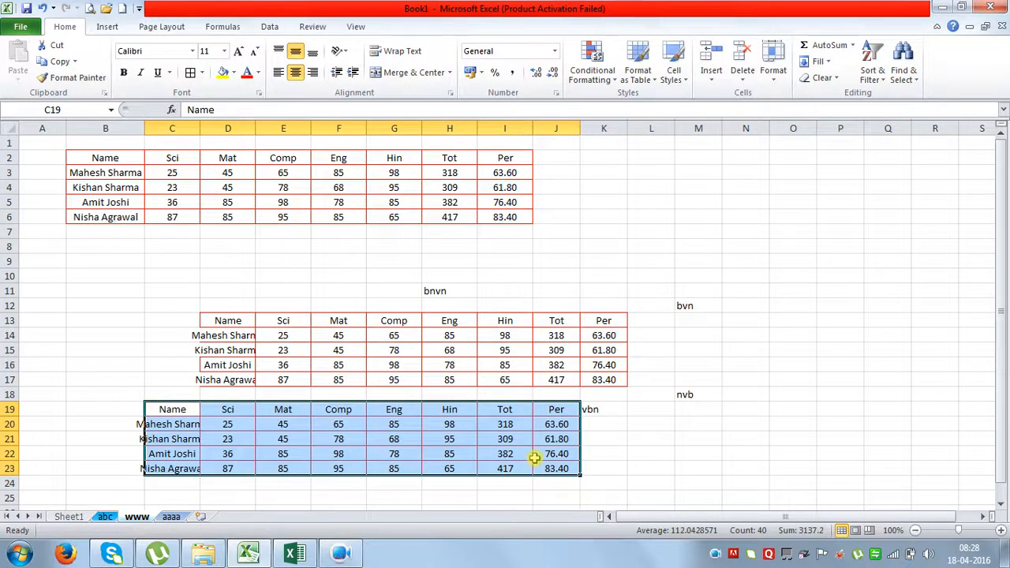
click(683, 451)
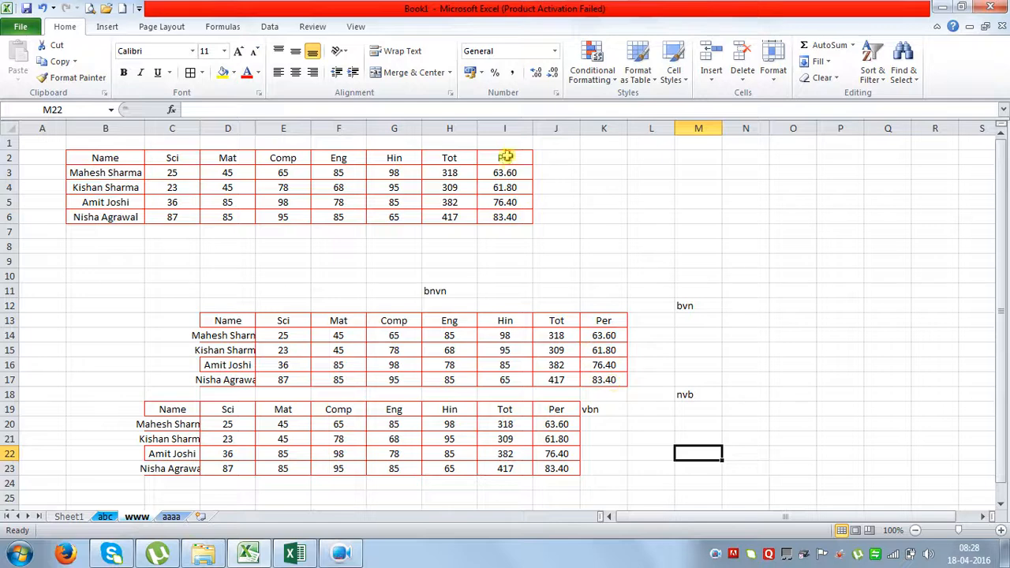
drag(505, 157, 508, 227)
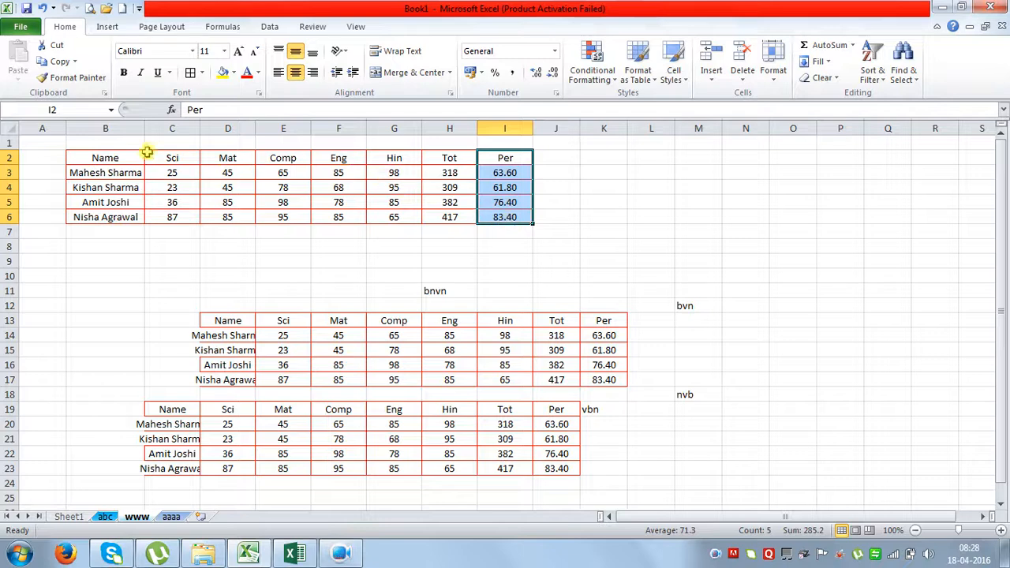
Copy the names B2:B6 into column P, autofit column P, and move them to P16:P20.
drag(122, 157, 115, 215)
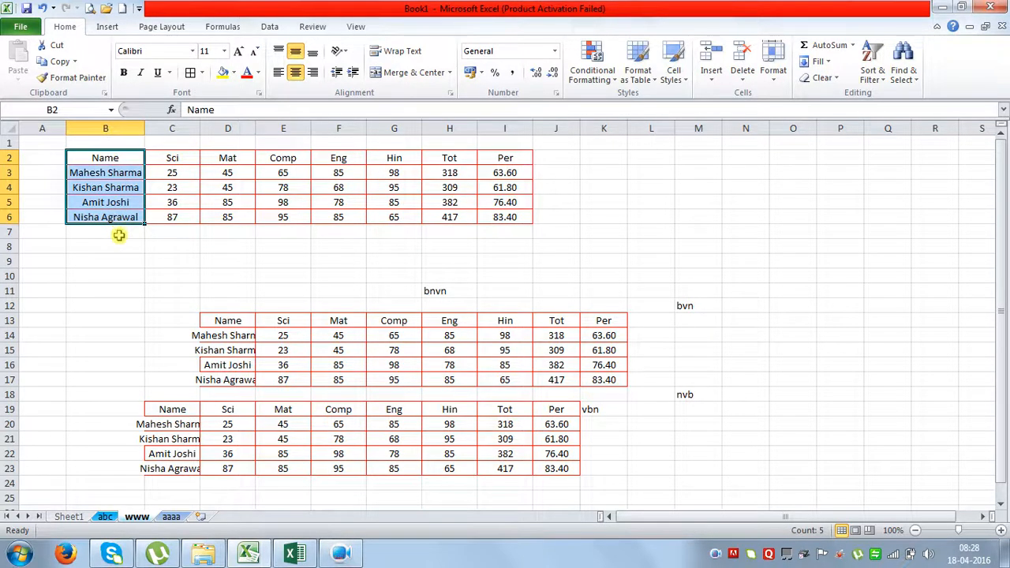
drag(118, 222, 839, 314)
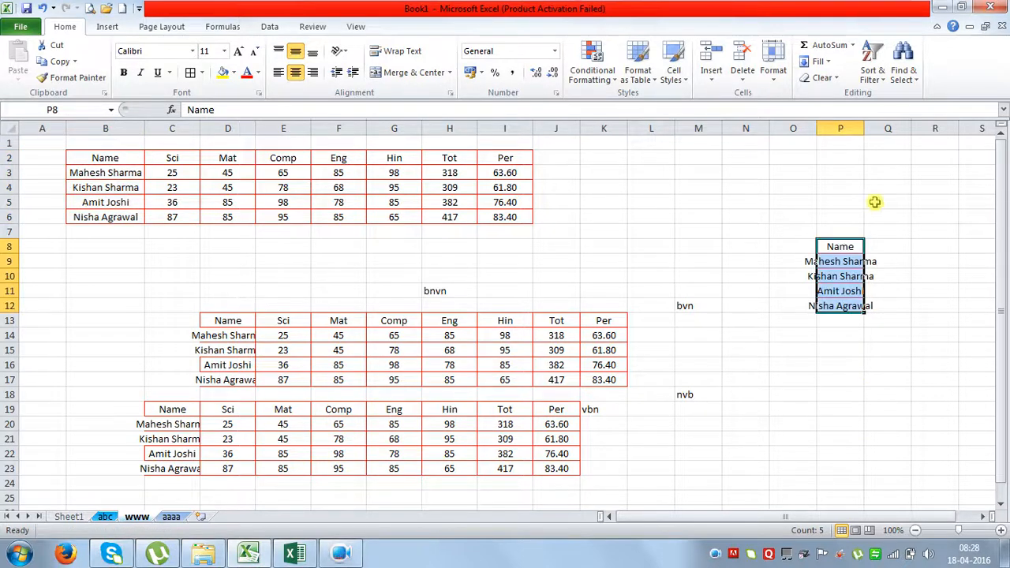
double_click(863, 128)
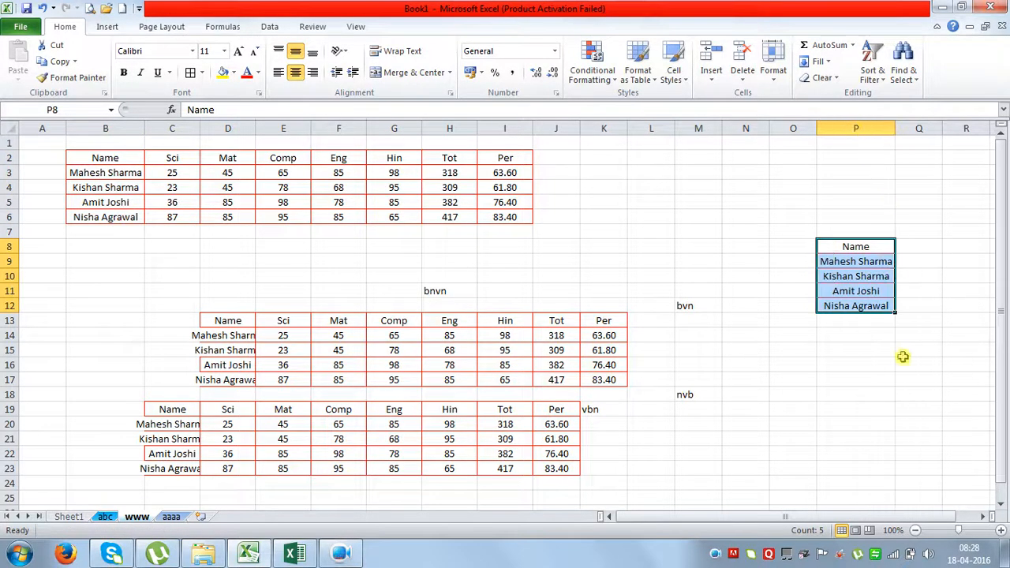
click(877, 434)
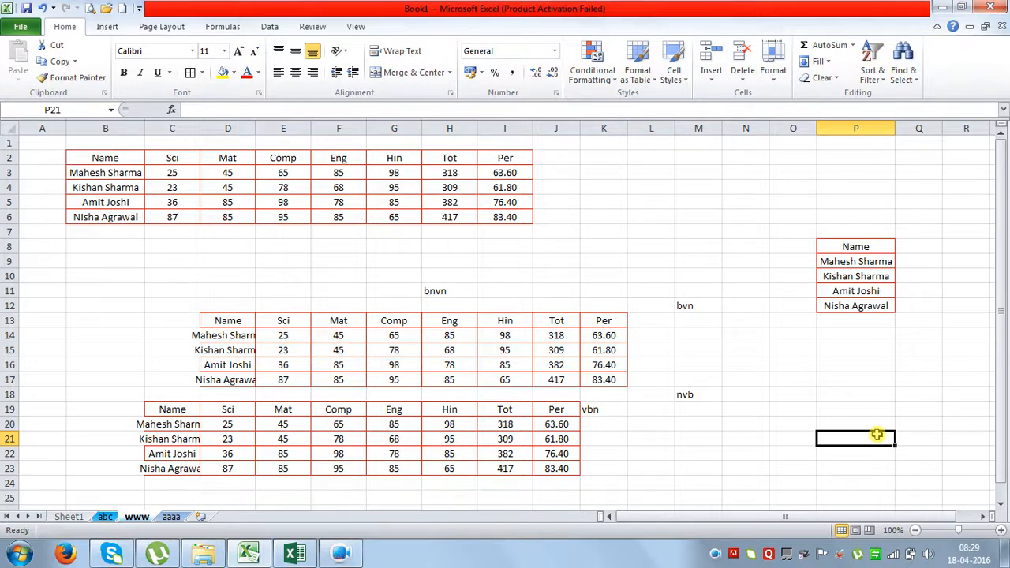
click(872, 325)
drag(857, 247, 870, 303)
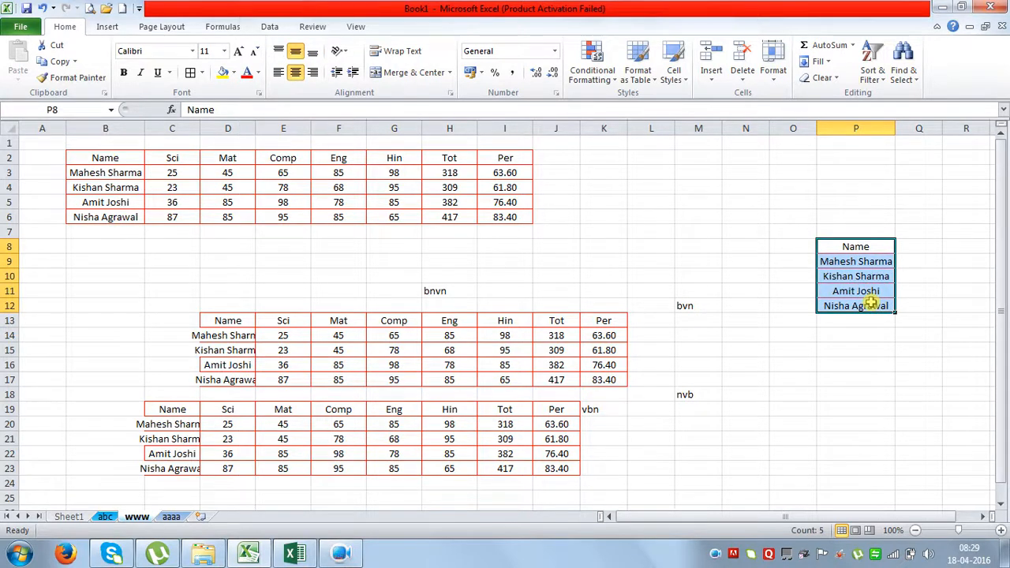
drag(871, 304, 860, 423)
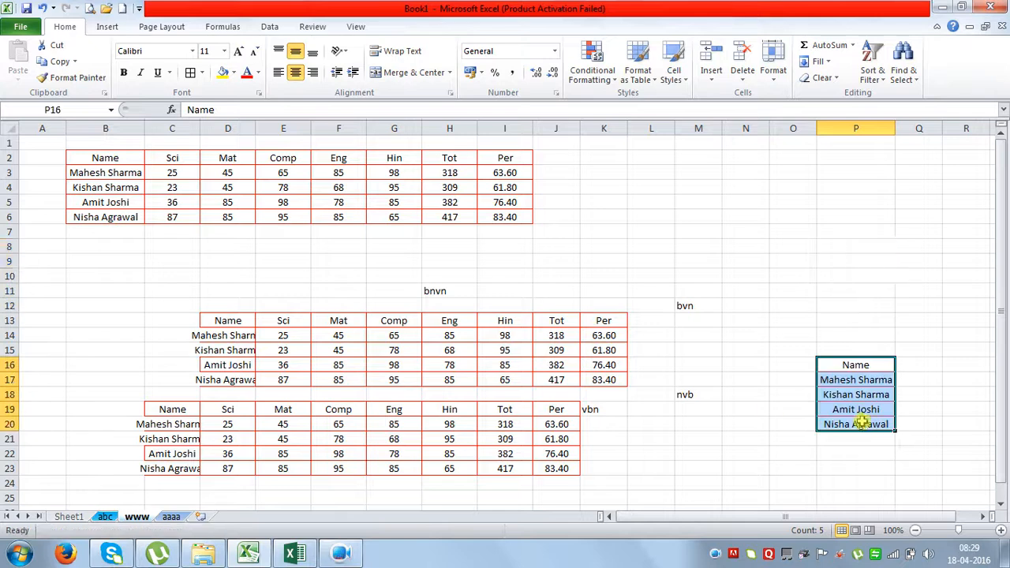
Drag the www sheet tab to the front, before Sheet1.
double_click(144, 518)
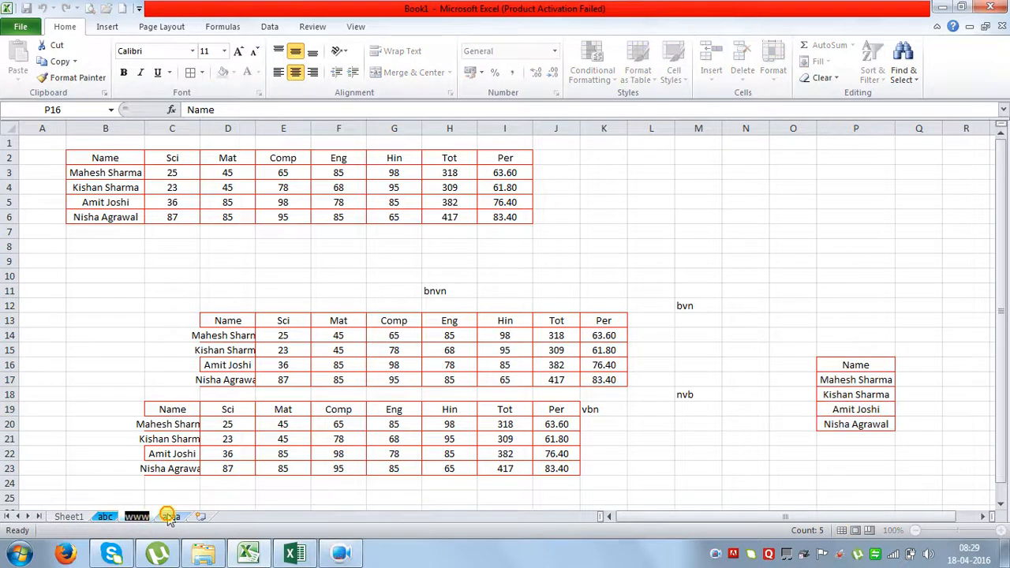
click(168, 517)
click(148, 518)
drag(148, 518, 75, 507)
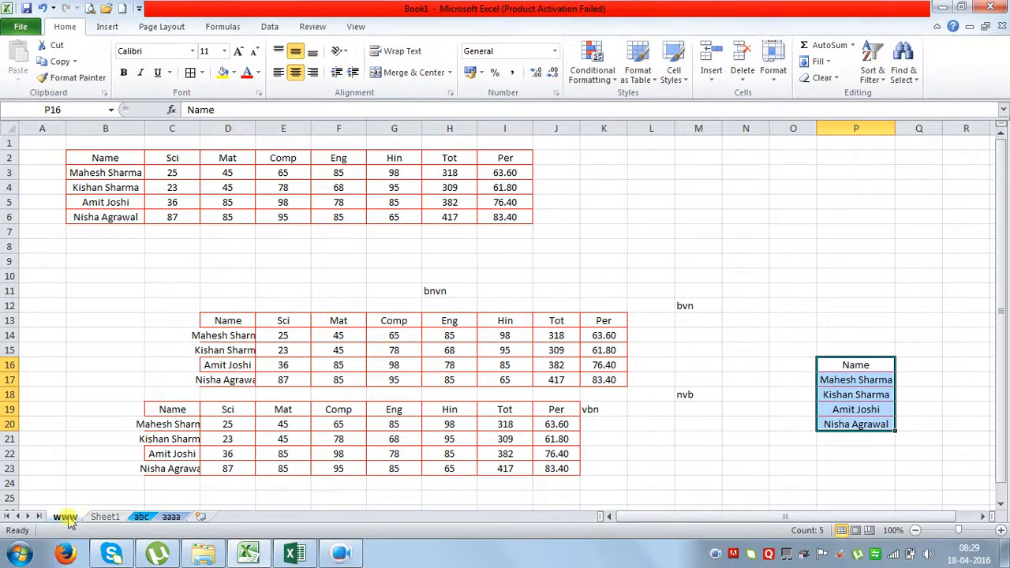
Move the www sheet to the end of the workbook with the (move to end) option.
right_click(67, 519)
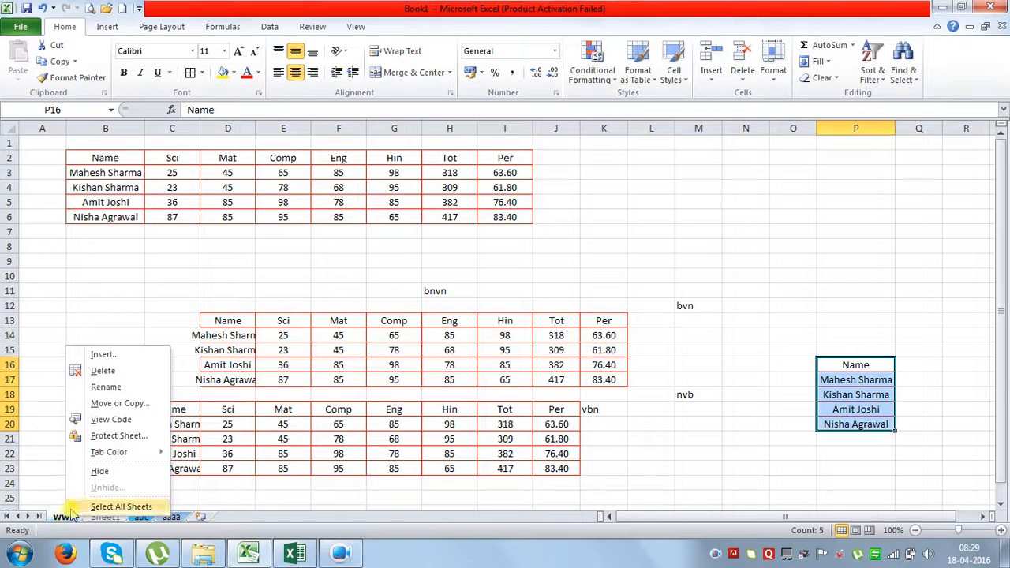
click(120, 403)
drag(169, 297, 629, 154)
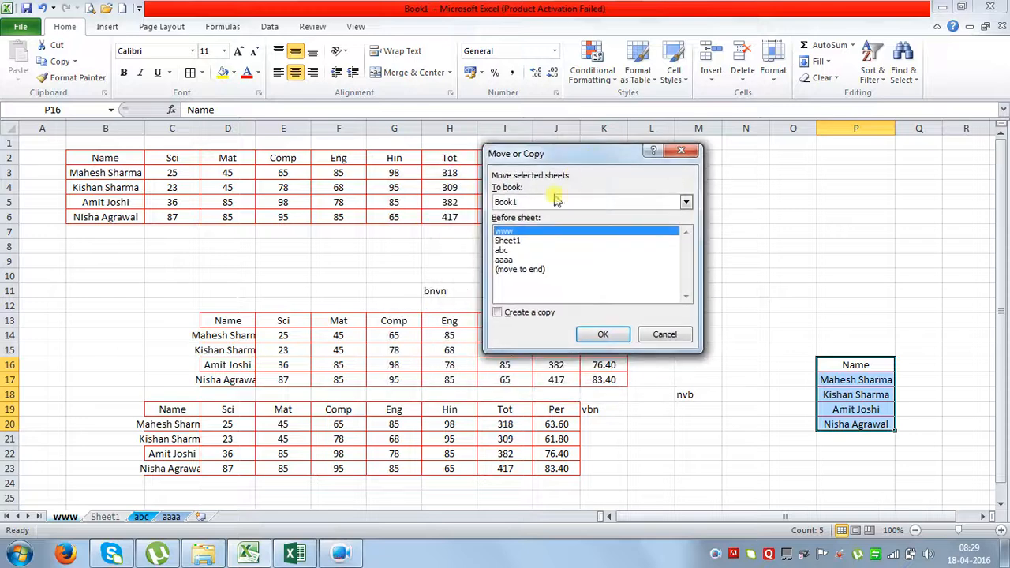
click(511, 270)
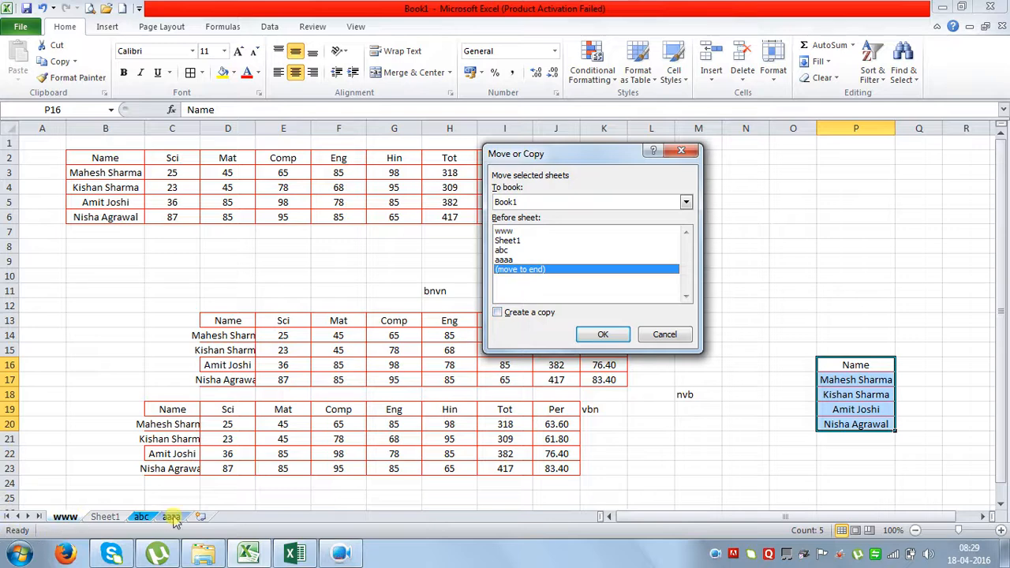
click(603, 335)
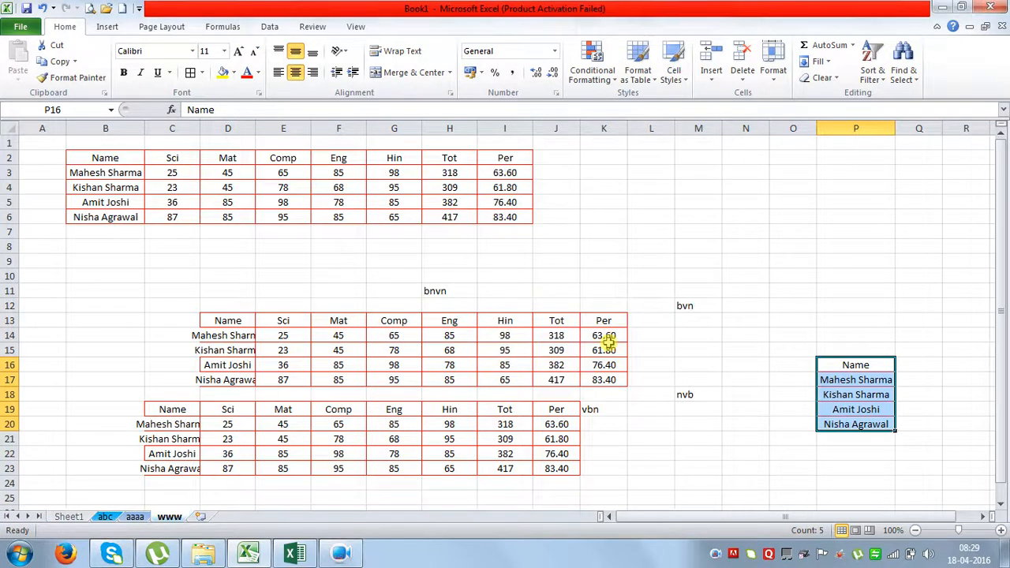
Create a copy of www named www (2), placed before the abc sheet.
click(776, 75)
click(819, 259)
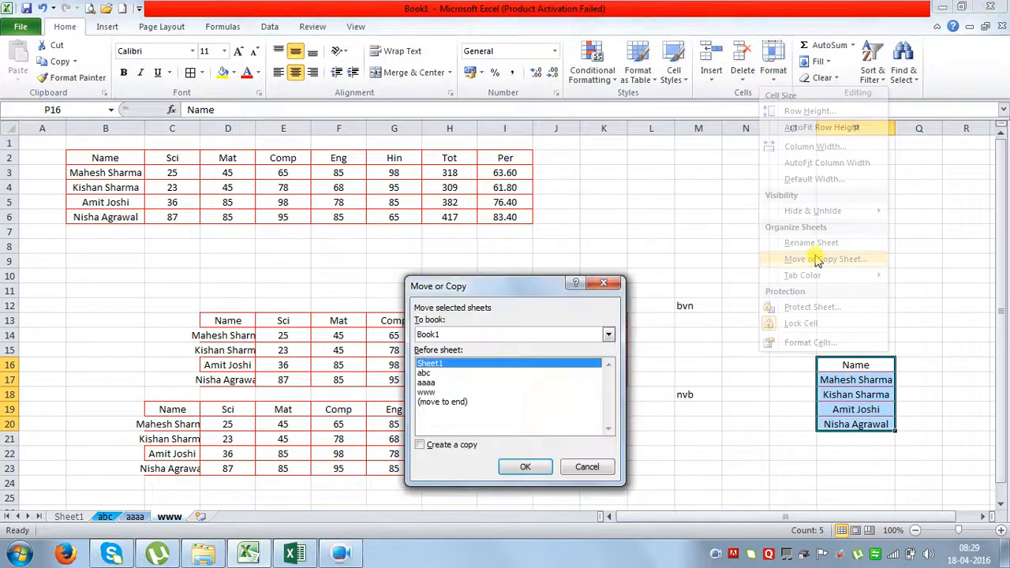
click(428, 373)
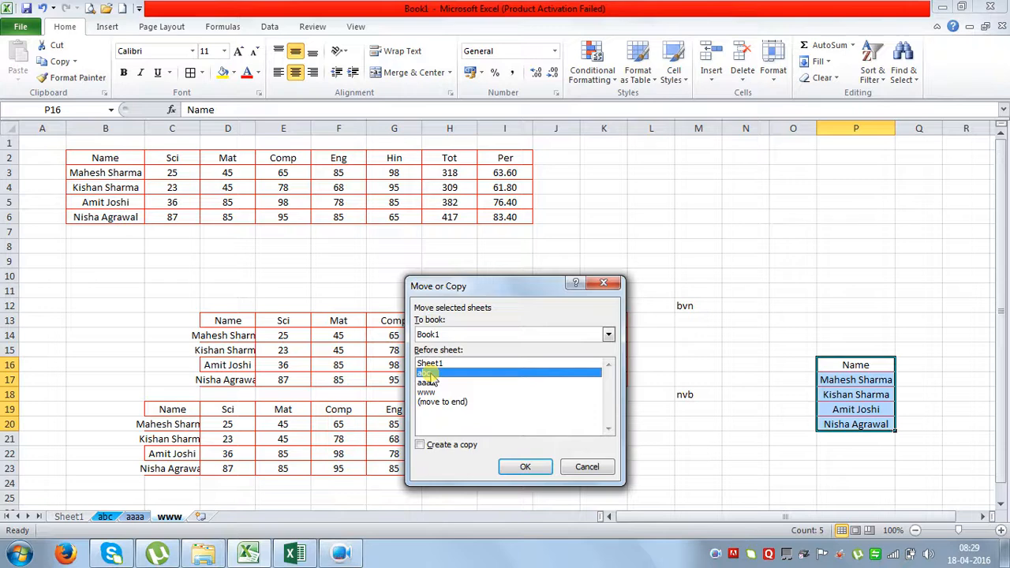
click(441, 446)
click(520, 466)
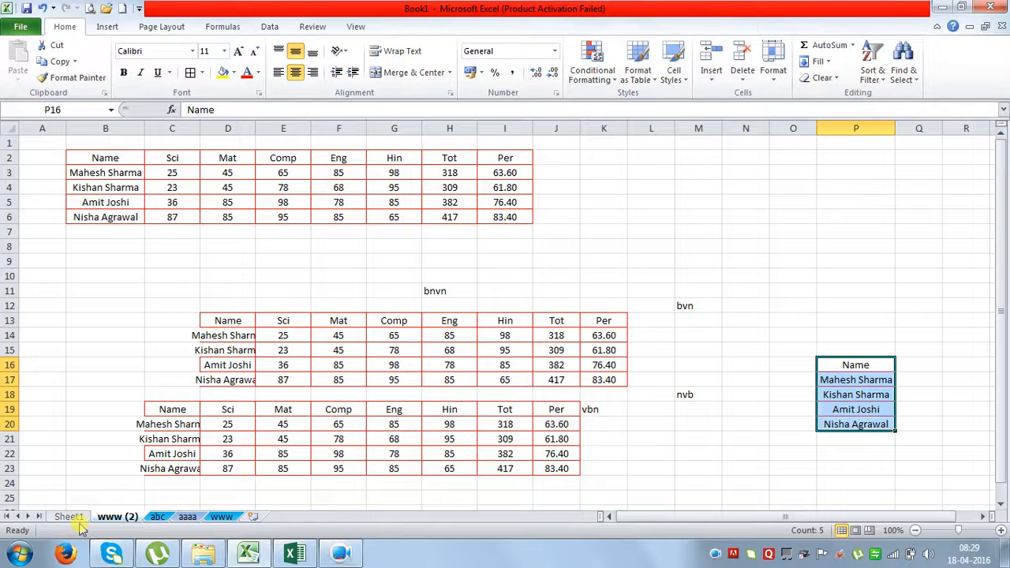
click(776, 79)
click(661, 229)
click(745, 238)
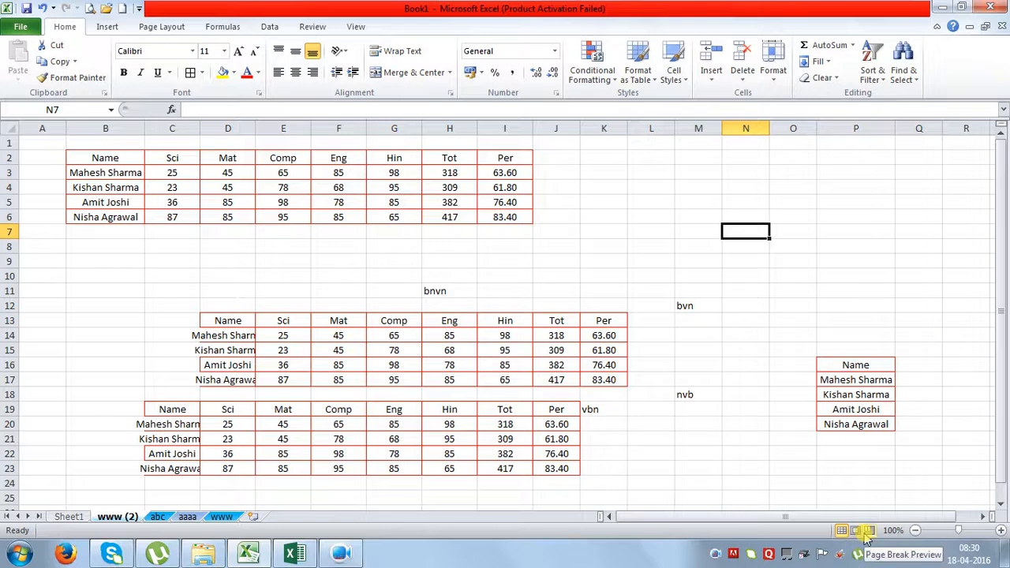
click(742, 304)
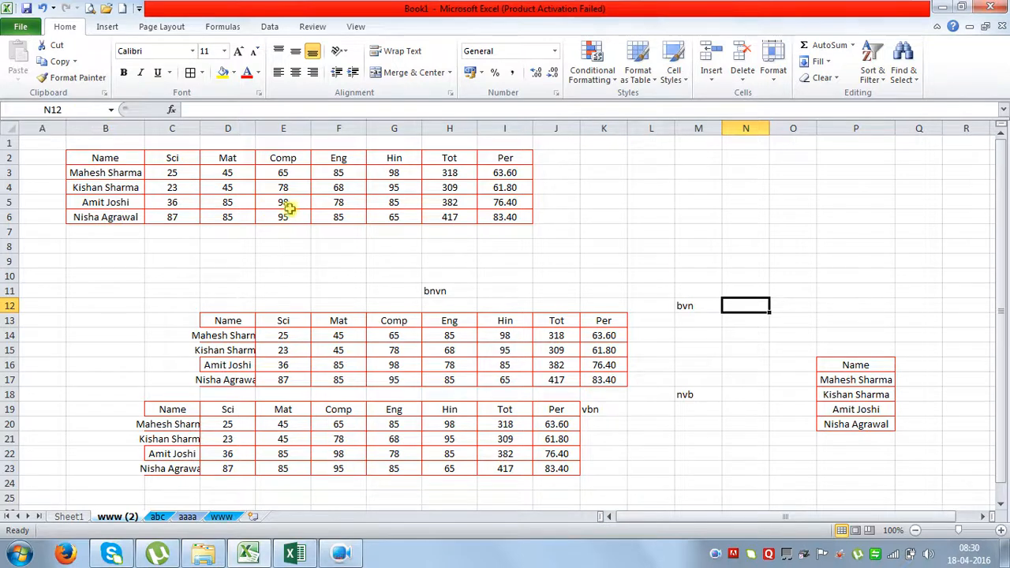
click(600, 244)
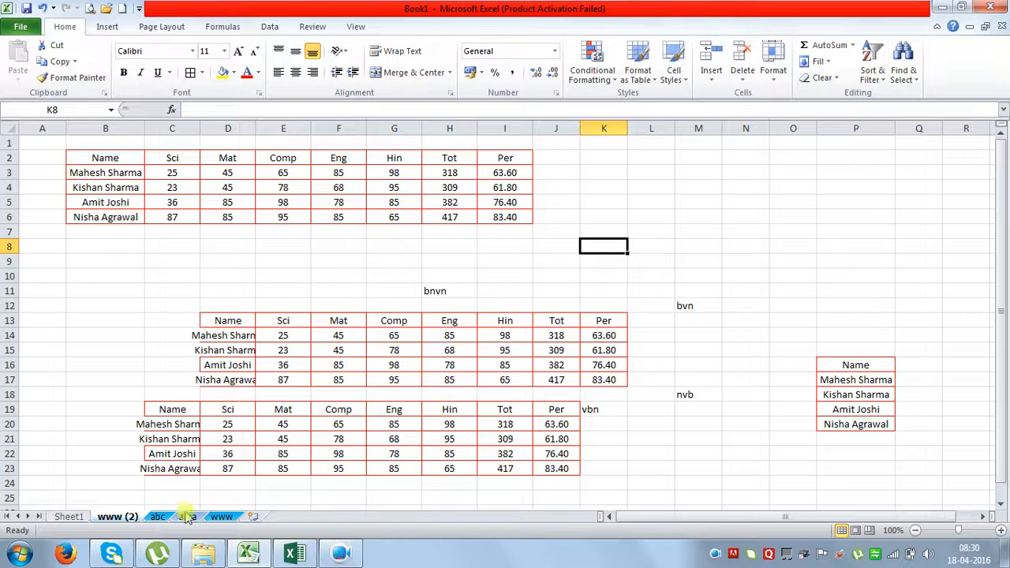
mouse_move(341, 559)
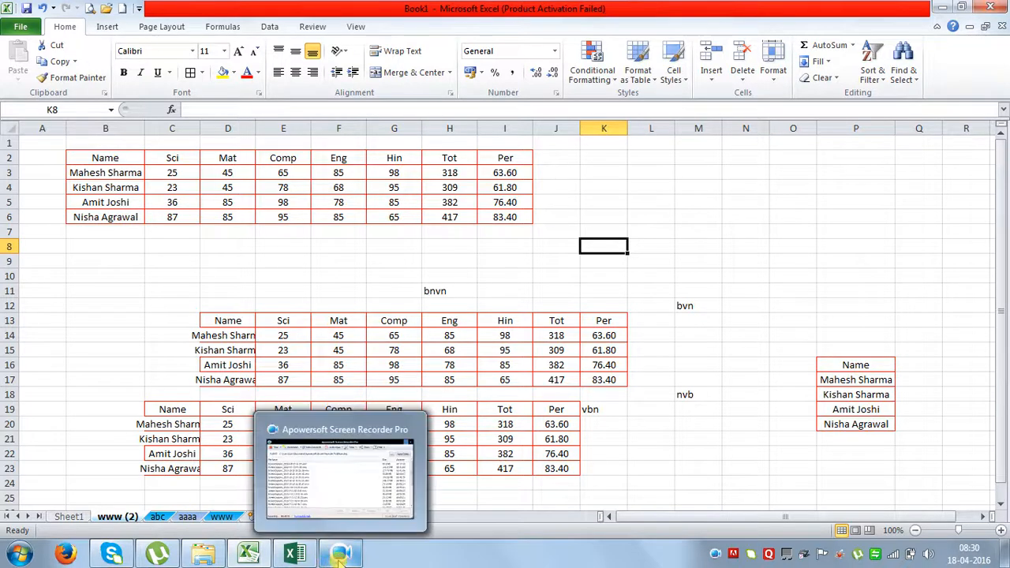
Restore the Apowersoft Screen Recorder Pro window from the taskbar to show saved recordings.
click(157, 272)
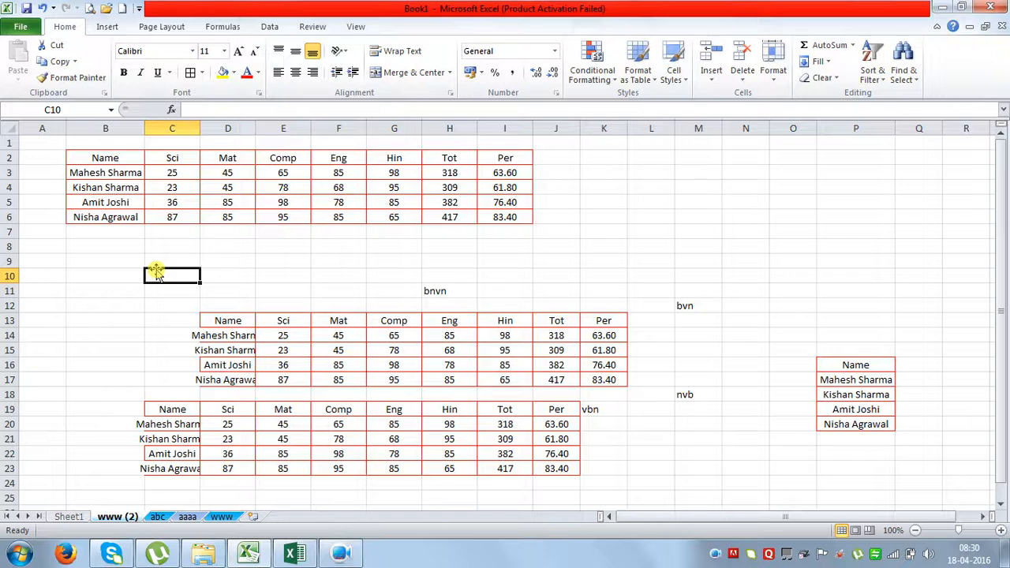
mouse_move(331, 558)
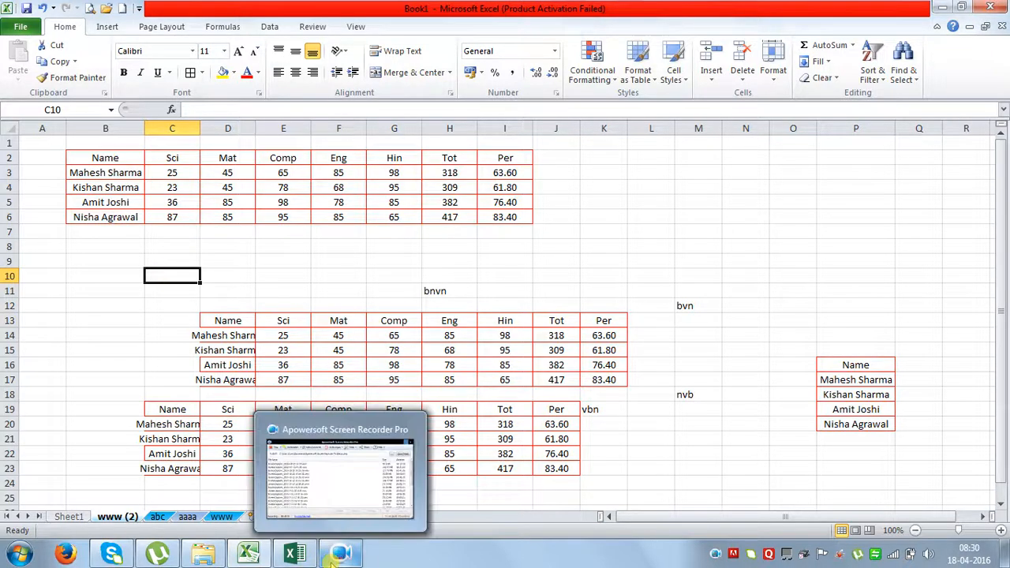
click(551, 269)
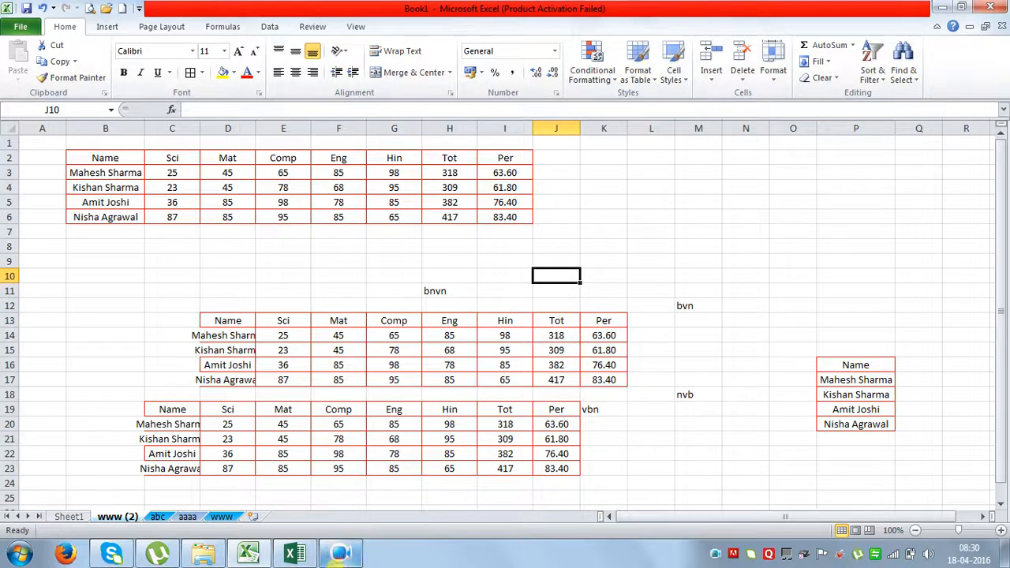
click(341, 552)
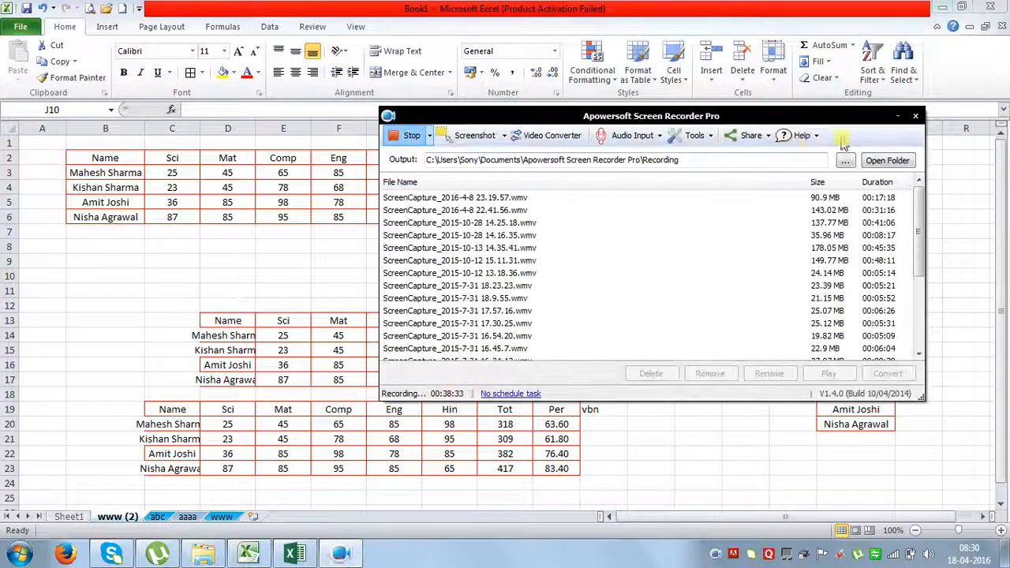